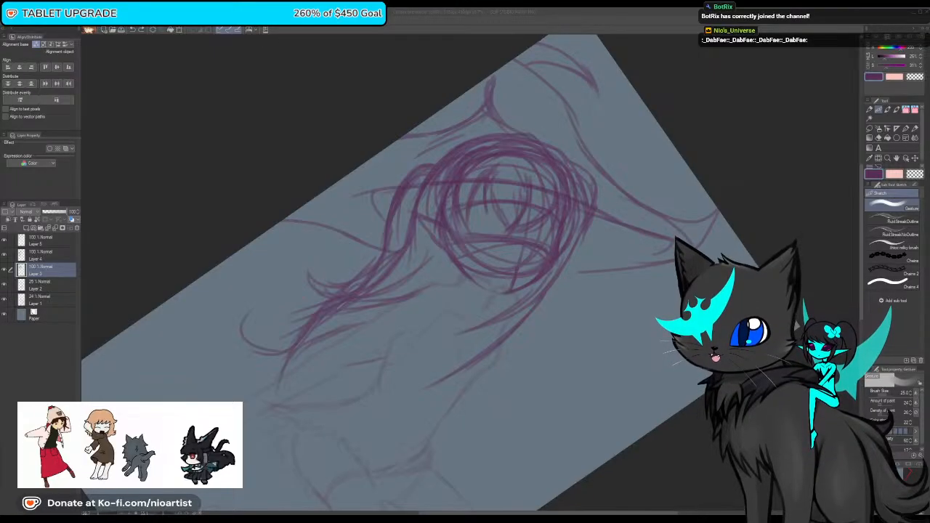
Step: Examine the head, hat and hair sketch with the canvas rotation reset to upright
scroll(523, 135, "down", 3)
scroll(518, 133, "up", 3)
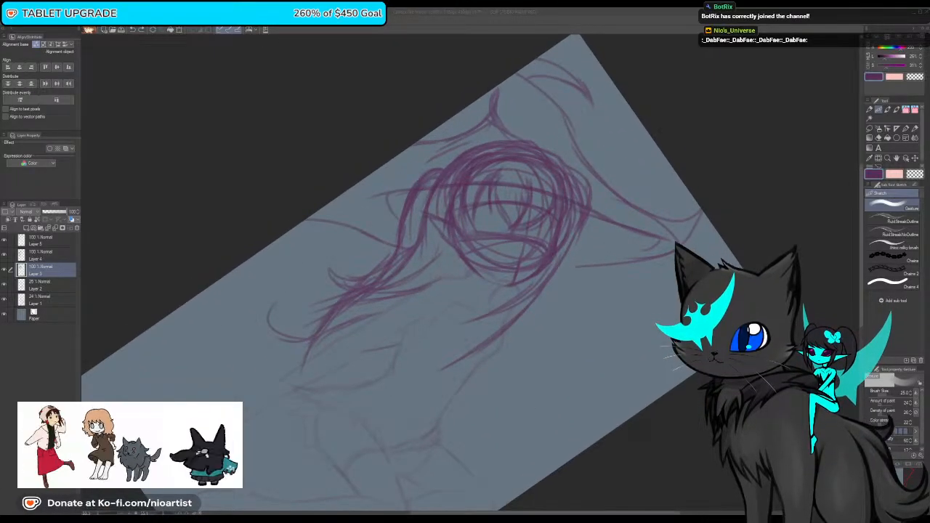
key("ctrl+at")
scroll(342, 266, "down", 1)
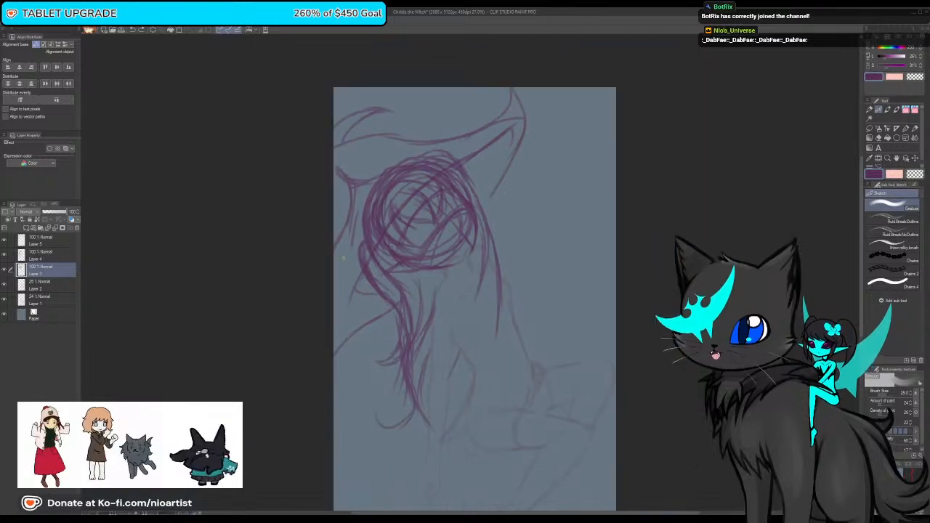
scroll(479, 247, "up", 2)
scroll(472, 243, "down", 2)
scroll(472, 239, "up", 1)
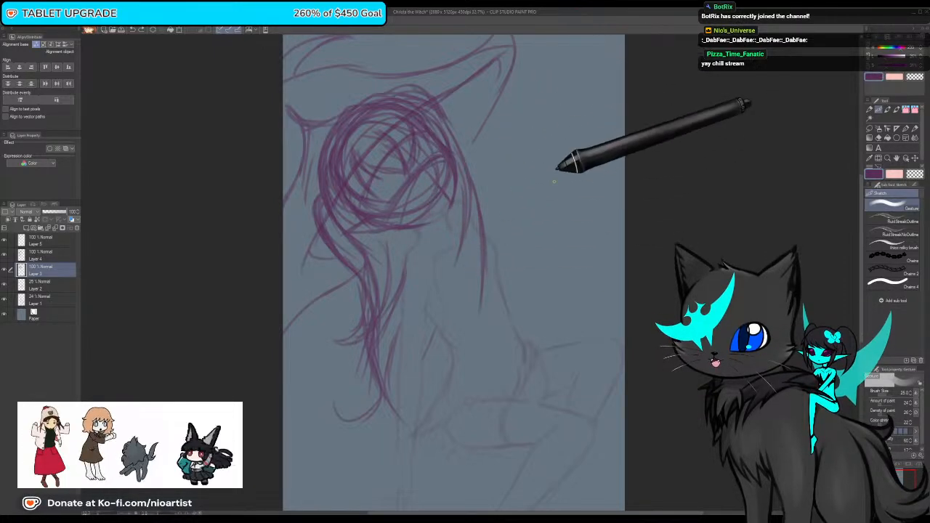
mouse_move(553, 263)
left_mouse_down()
mouse_move(531, 271)
mouse_move(544, 244)
left_mouse_up()
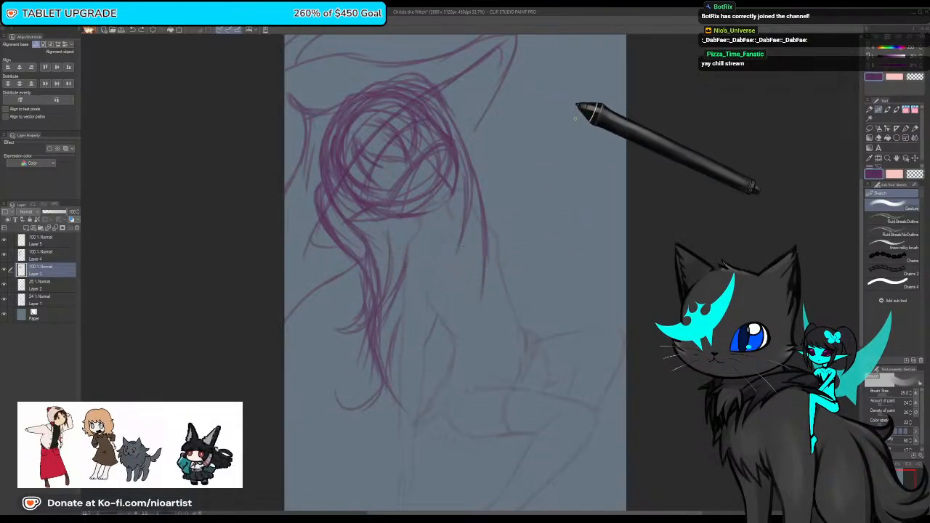
left_click_drag(459, 227, 500, 283)
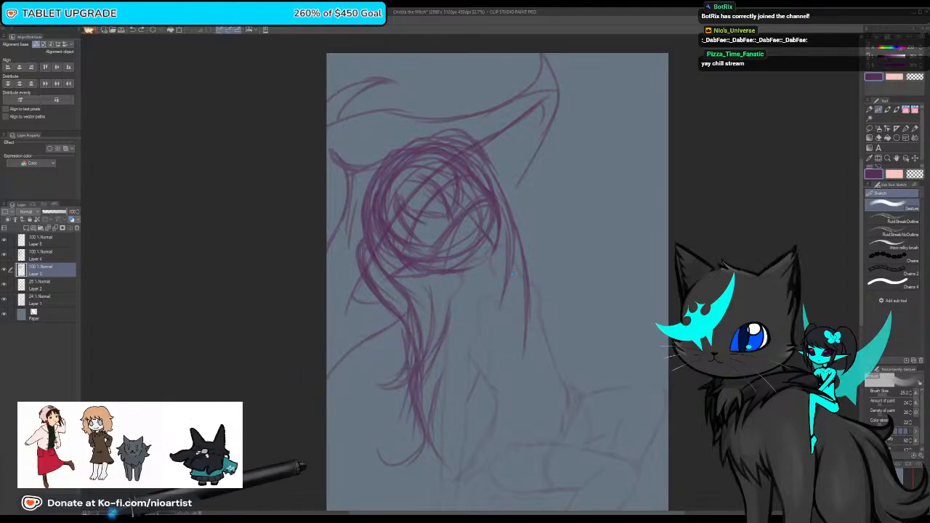
Step: Raise the opacity of Layer 1, which holds the faint body sketch, to 100%
left_click(100, 517)
left_click_drag(103, 517, 109, 516)
left_click_drag(419, 267, 395, 334)
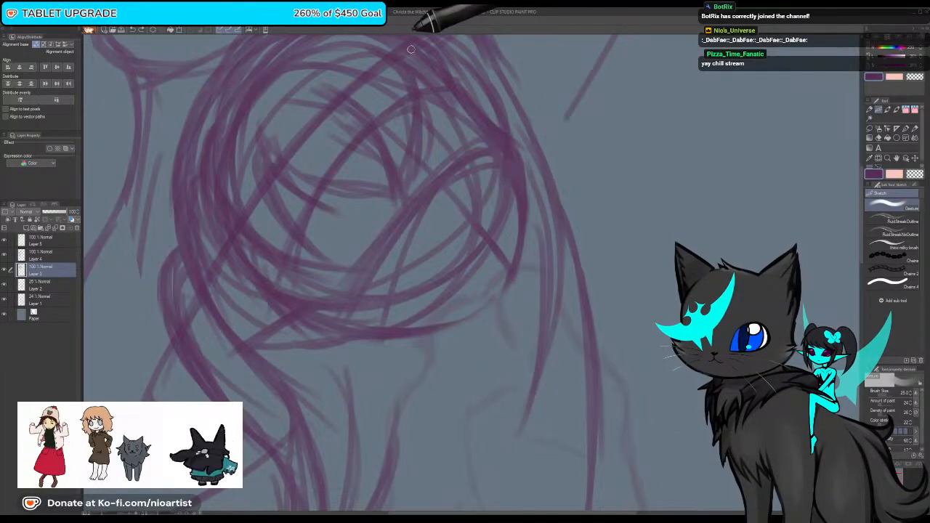
left_click_drag(406, 39, 389, 29, "space")
left_click_drag(581, 175, 523, 218)
left_click_drag(429, 313, 525, 239)
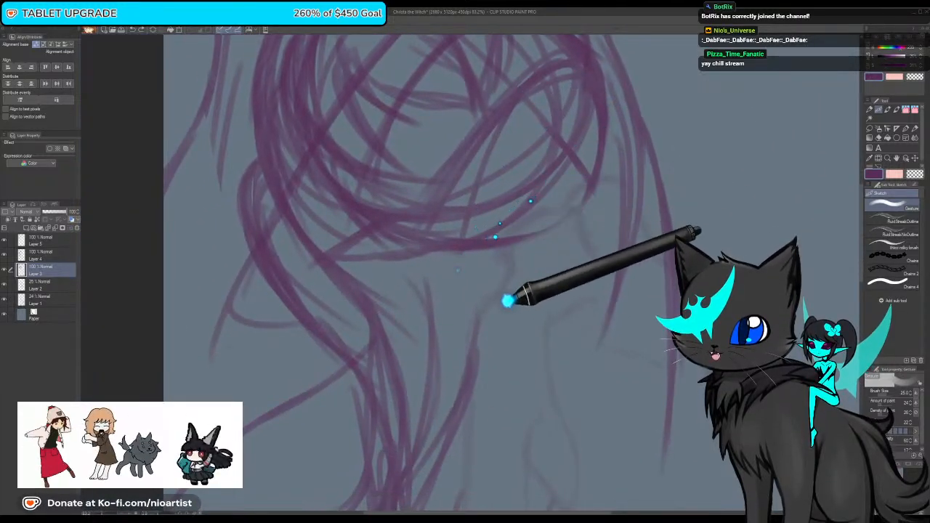
left_click_drag(506, 301, 482, 245)
mouse_move(476, 287)
left_mouse_down()
mouse_move(475, 269)
mouse_move(457, 270)
left_mouse_up()
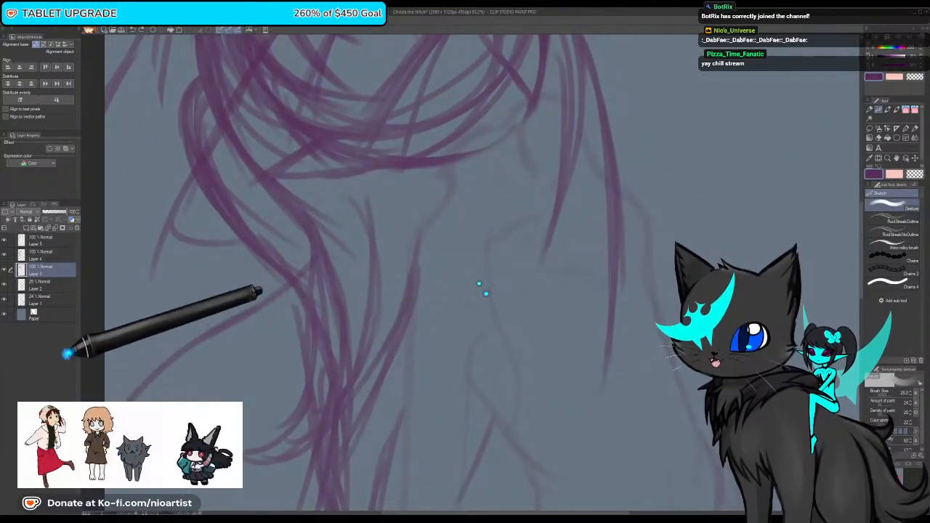
left_click_drag(168, 514, 172, 514)
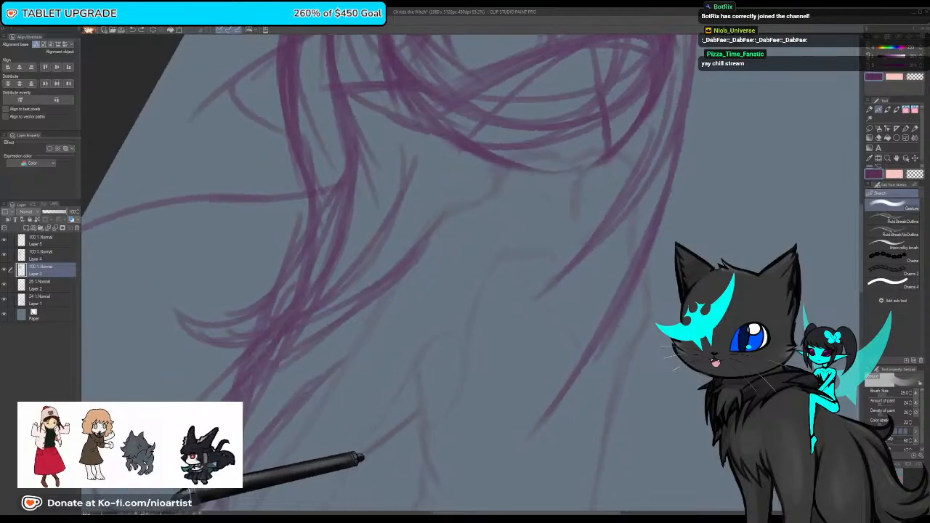
left_click(44, 299)
left_click_drag(62, 212, 91, 210)
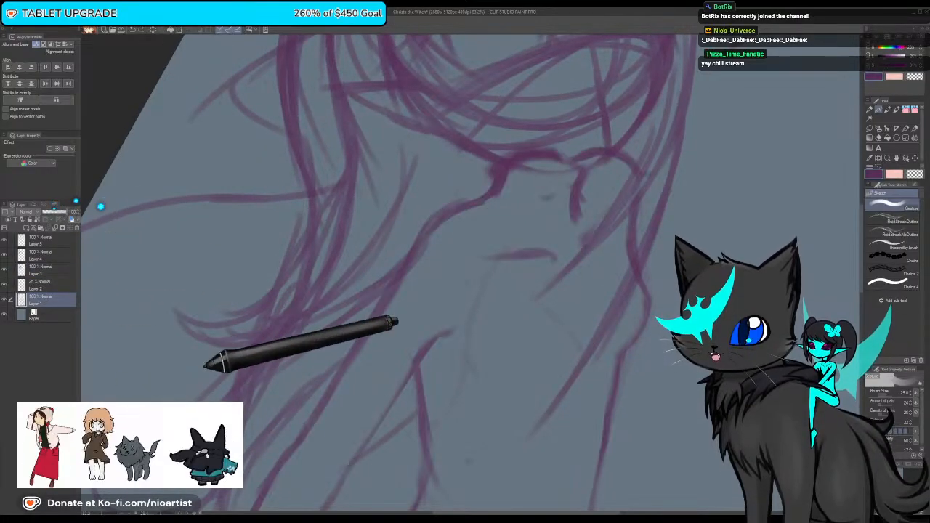
Step: Examine the whole figure's pose, from the head and torso down to the legs, in tilted and upright views
left_click_drag(495, 180, 387, 292)
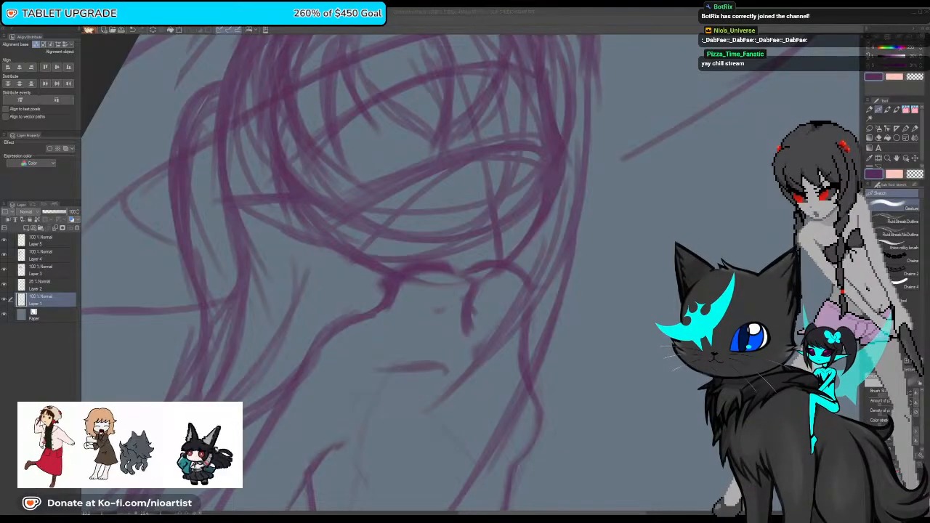
scroll(473, 113, "down", 5)
scroll(479, 161, "down", 3)
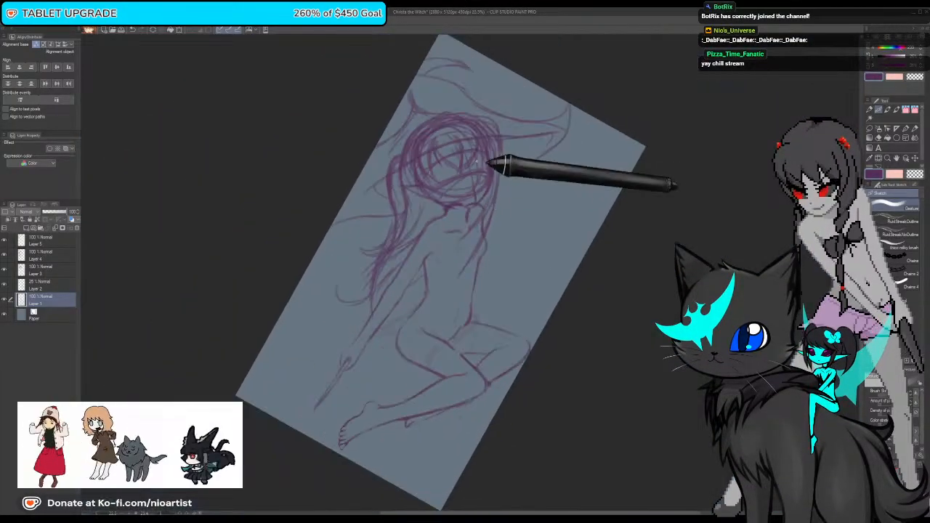
scroll(477, 156, "up", 3)
scroll(489, 172, "up", 1)
scroll(478, 204, "down", 3)
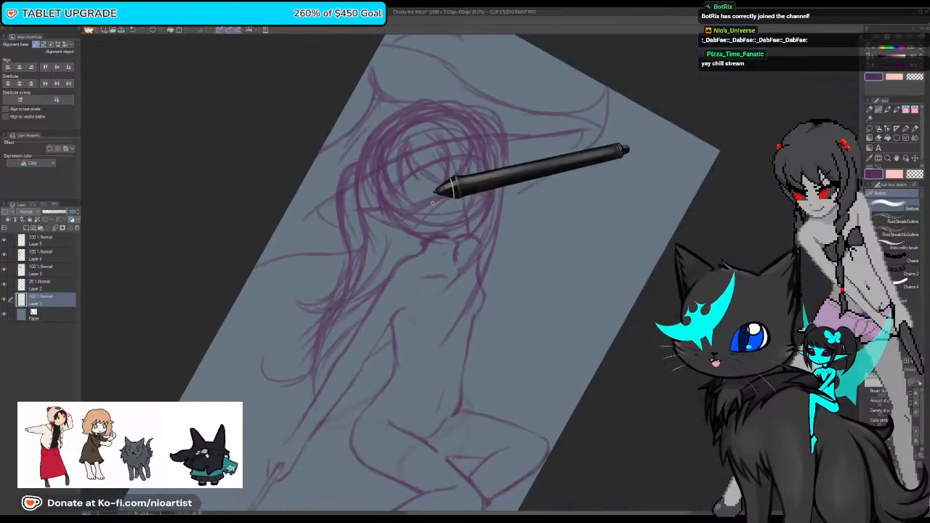
scroll(414, 200, "up", 2)
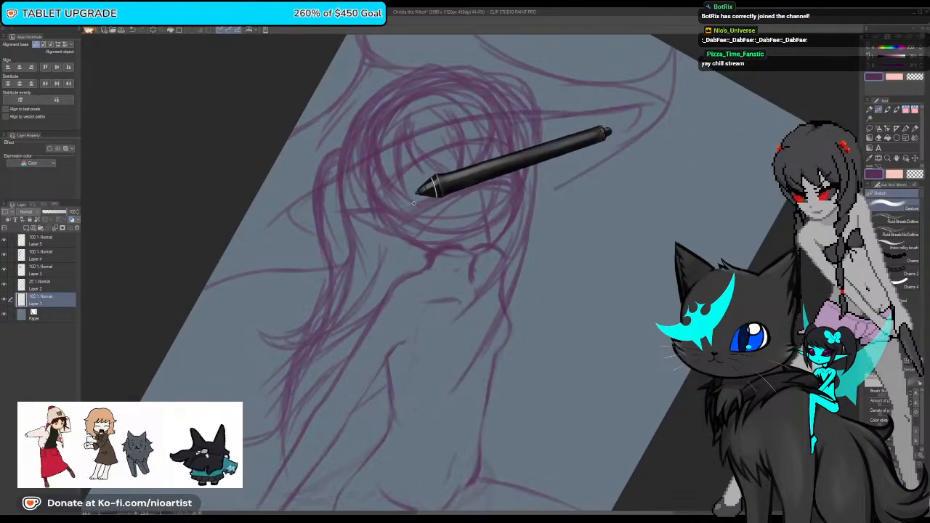
mouse_move(451, 300)
left_mouse_down()
mouse_move(494, 253)
mouse_move(447, 163)
left_mouse_up()
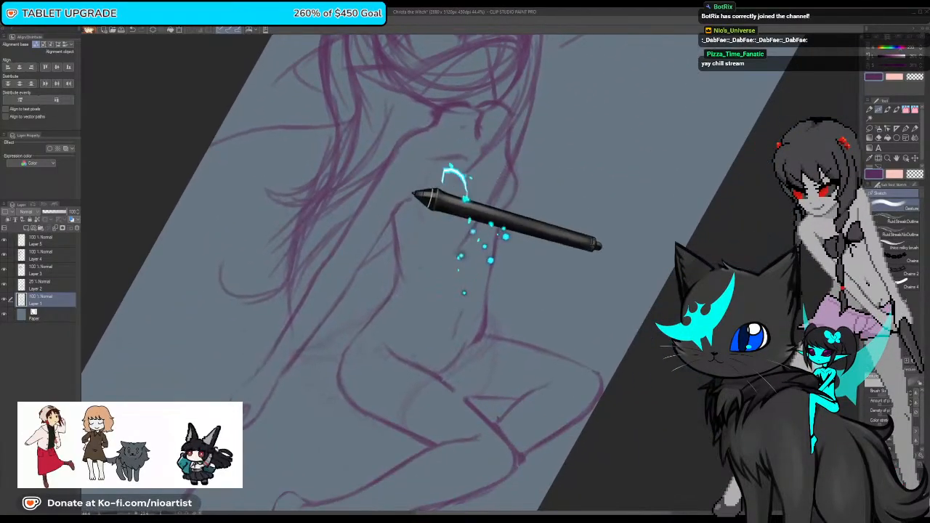
left_click_drag(378, 310, 415, 325)
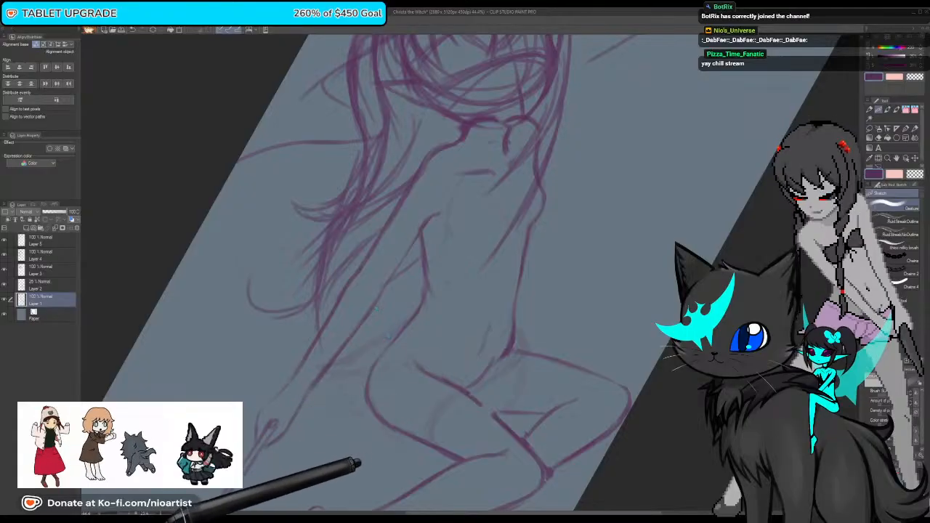
key("minus")
key("minus")
left_click_drag(354, 245, 387, 427)
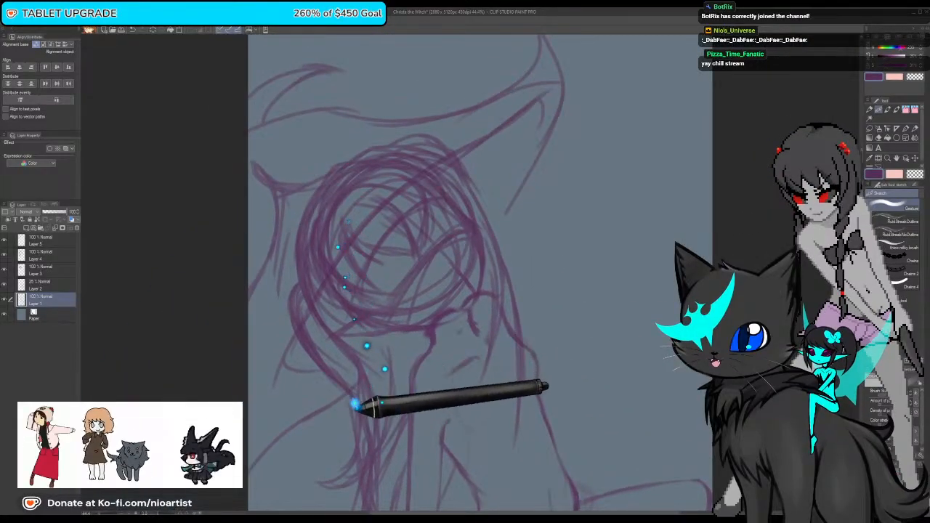
Step: Reduce the opacity of Layer 3 to 52% and of Layer 4 to 34%
left_click(43, 240)
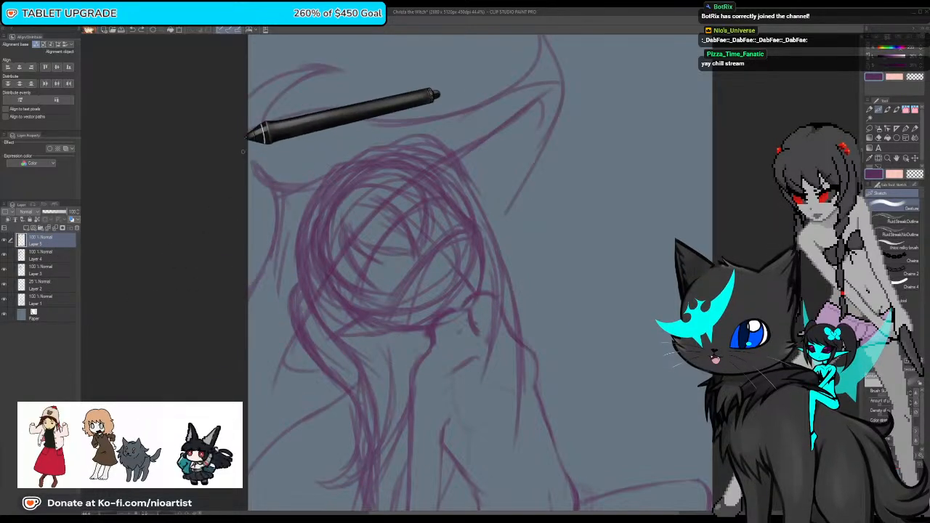
left_click(36, 270)
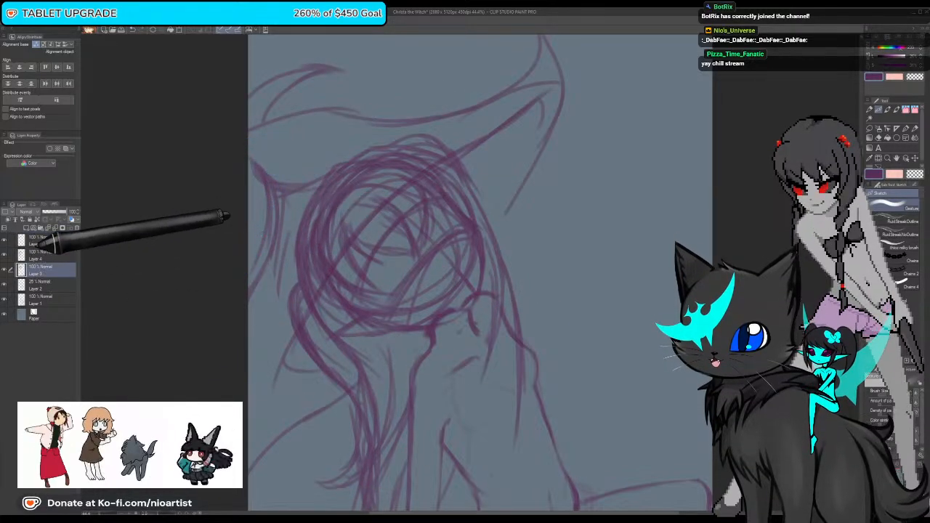
left_click_drag(61, 211, 52, 205)
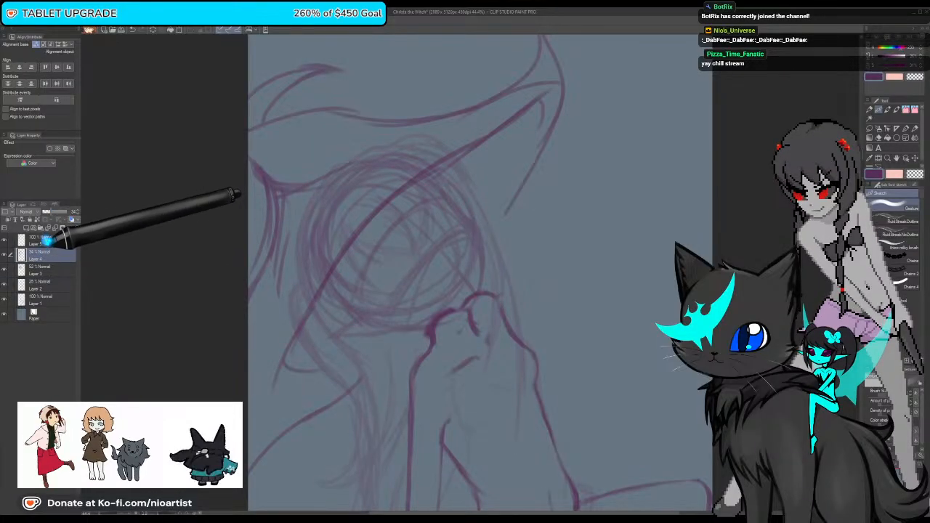
Step: Add a new layer above Layer 4 and hide the body sketch on Layer 1
left_click(27, 219)
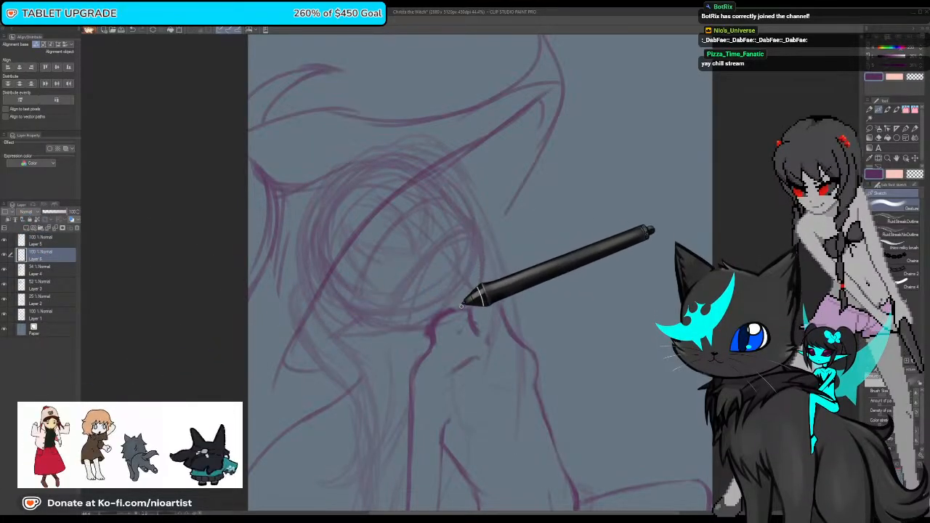
left_click_drag(461, 306, 501, 297)
left_click_drag(452, 347, 436, 318)
key("minus")
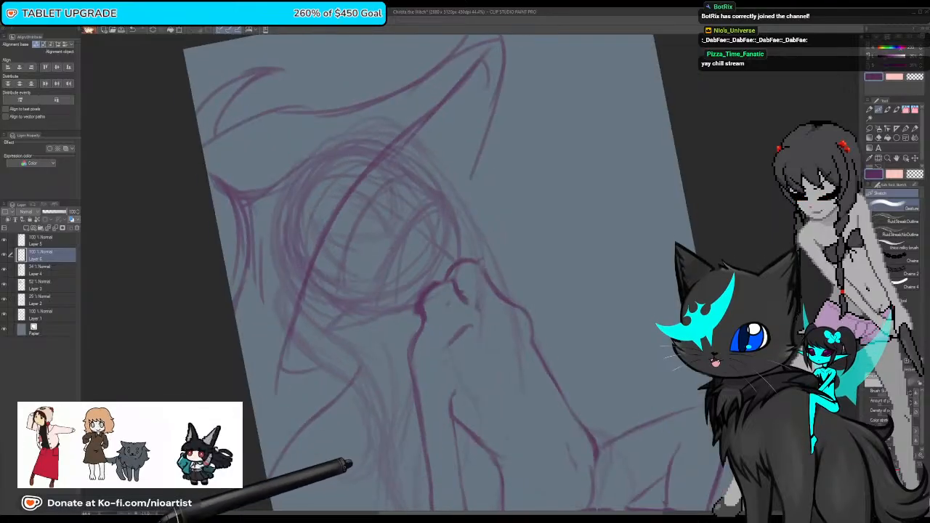
key("asciicircum")
key("asciicircum")
key("asciicircum")
key("asciicircum")
key("asciicircum")
key("asciicircum")
key("asciicircum")
key("asciicircum")
key("asciicircum")
left_click(3, 312)
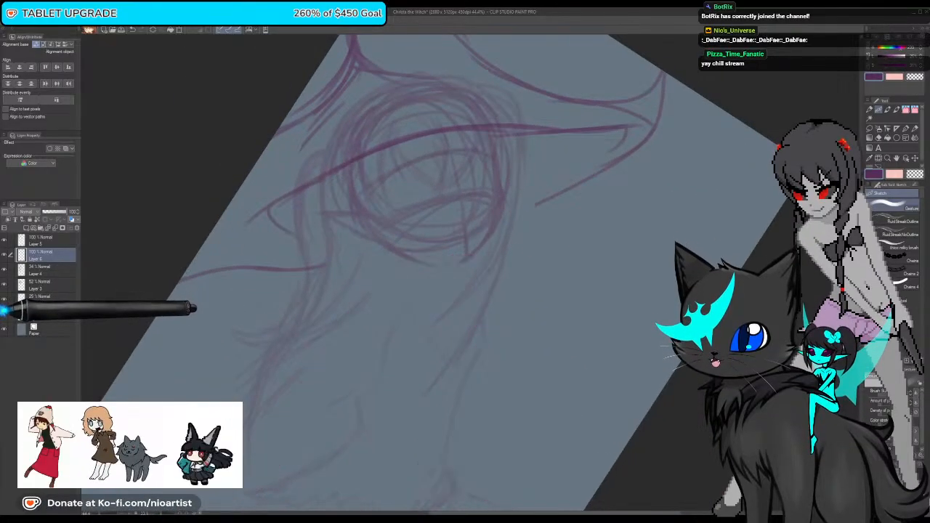
key("ctrl+z")
left_click_drag(452, 250, 444, 298)
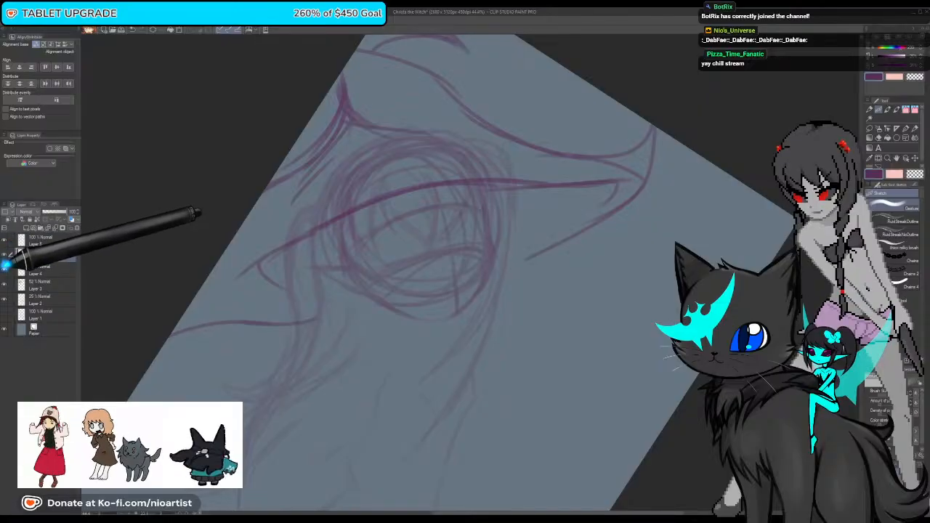
Step: Toggle the visibility of individual sketch layers to check which lines each one holds
left_click(5, 267)
left_click(5, 268)
left_click(4, 267)
left_click(4, 267)
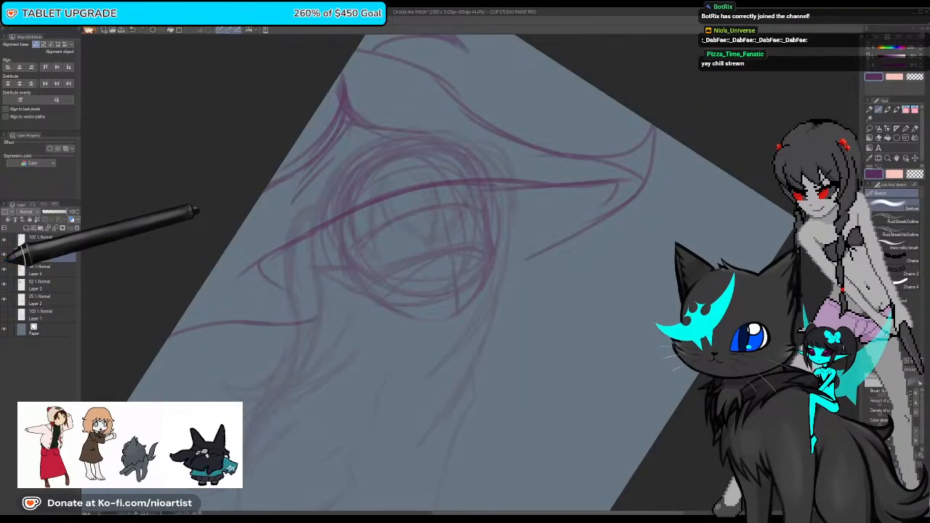
left_click(4, 240)
left_click(4, 240)
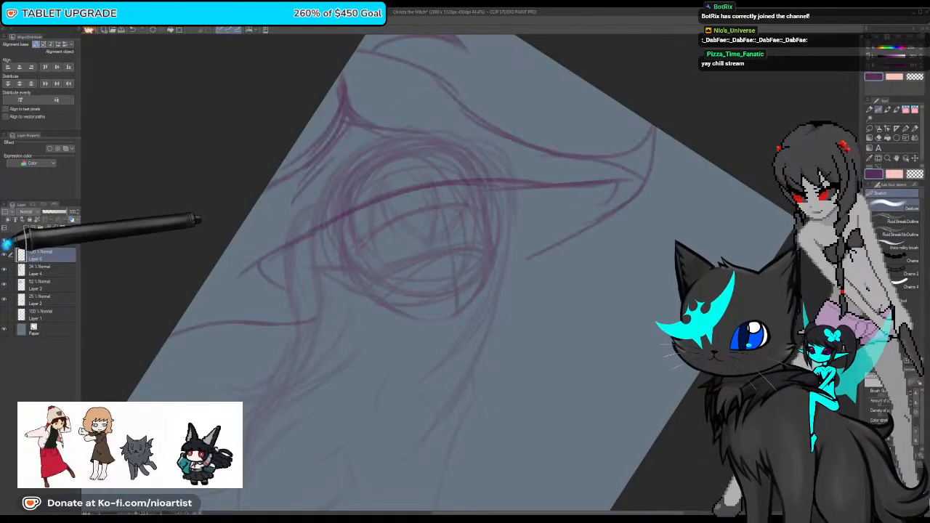
left_click(5, 269)
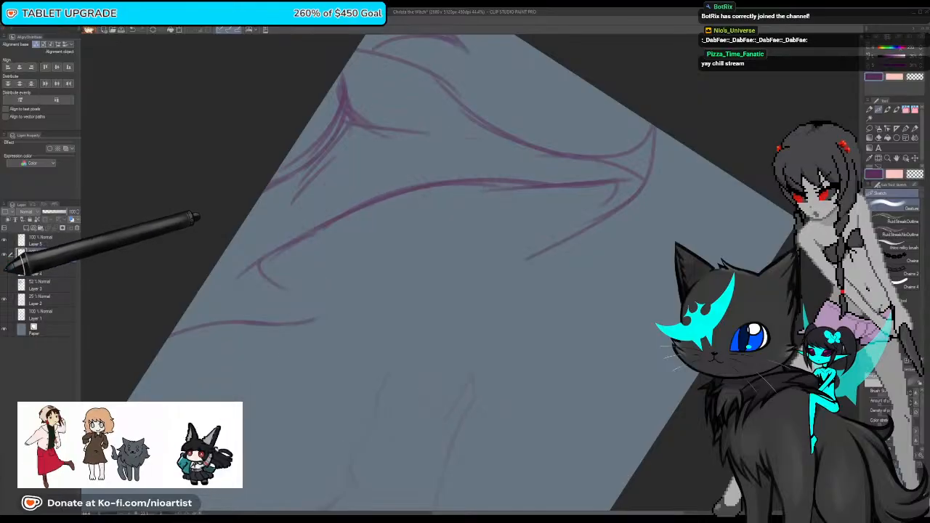
left_click(4, 269)
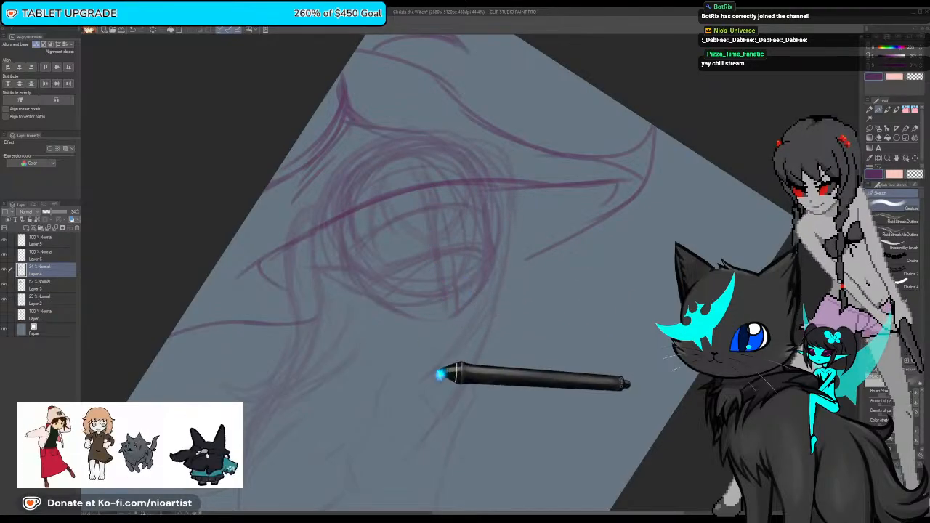
Step: Draw a curved upper lid, a pointed eye corner and a short lower lid line on a new layer above Layer 4
left_click_drag(97, 513, 106, 513)
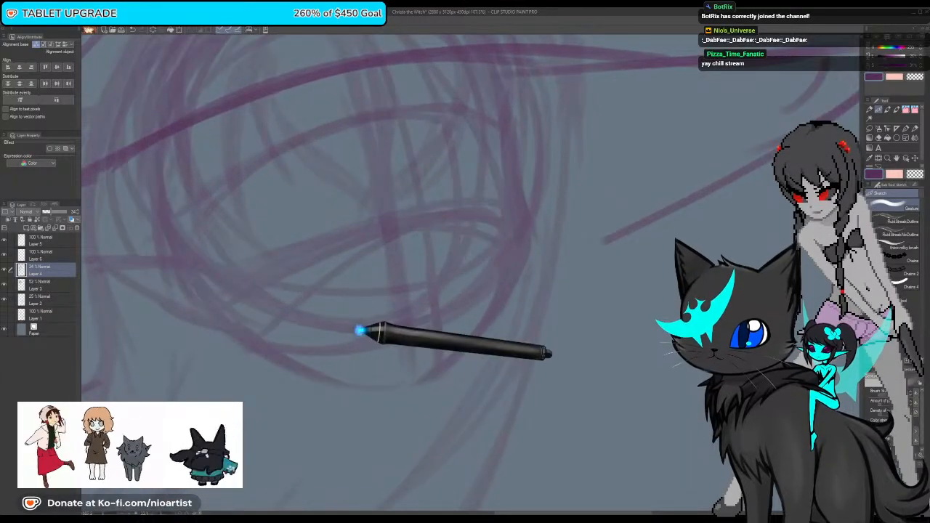
left_click_drag(359, 329, 409, 380)
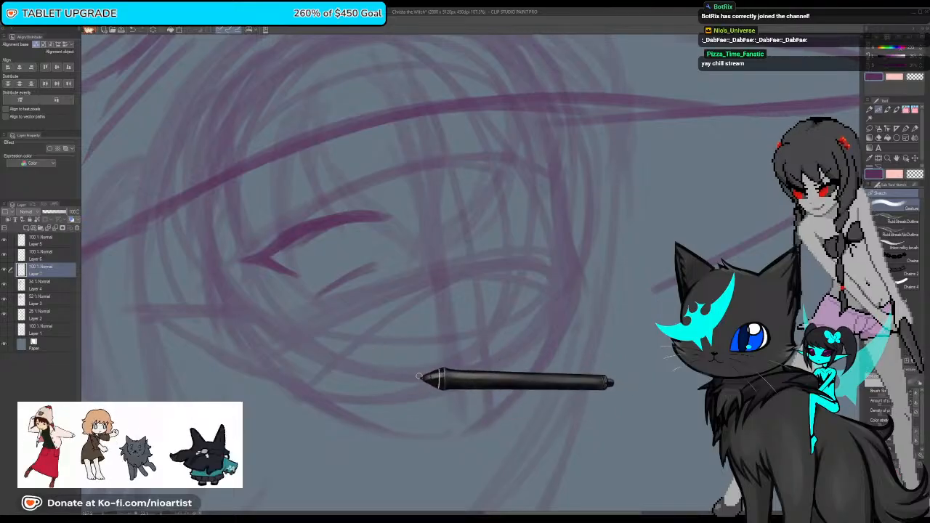
mouse_move(387, 335)
left_mouse_down()
mouse_move(441, 312)
mouse_move(443, 331)
left_mouse_up()
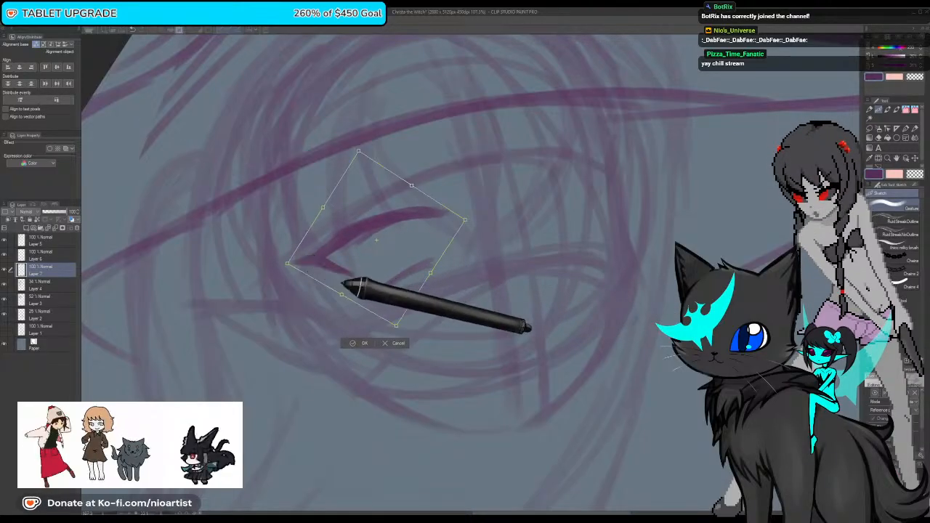
Step: Transform the drawn eye to fit the face guidelines and apply the adjustment
left_click_drag(307, 272, 217, 275)
left_click_drag(97, 516, 100, 516)
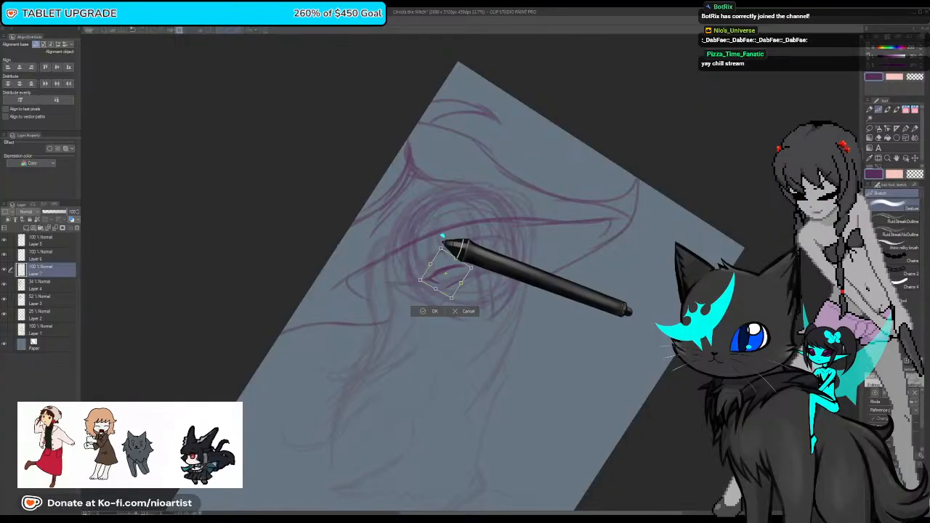
left_click_drag(460, 264, 459, 260)
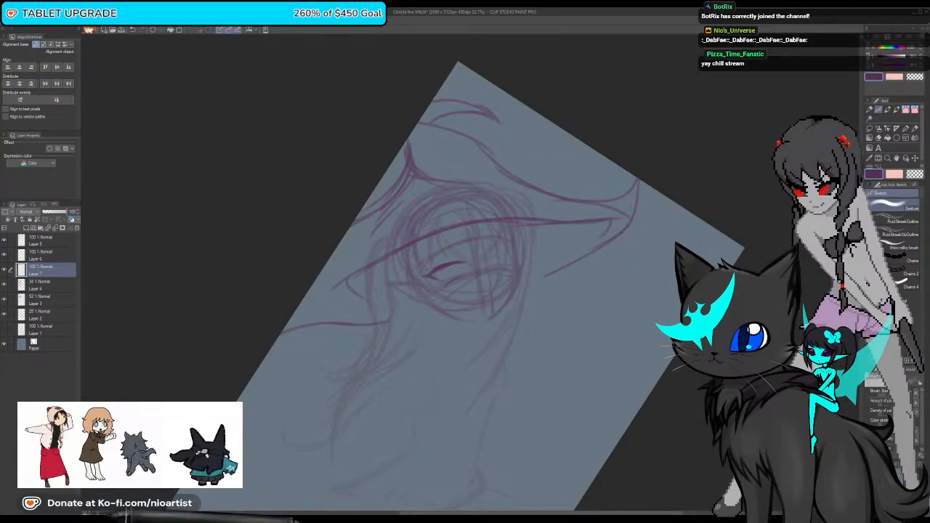
Step: Switch to the lasso selection tool and show the body sketch on Layer 1 again
scroll(470, 272, "up", 8)
left_click_drag(540, 251, 568, 262)
mouse_move(496, 269)
left_mouse_down()
mouse_move(327, 178)
mouse_move(503, 289)
mouse_move(496, 269)
left_mouse_up()
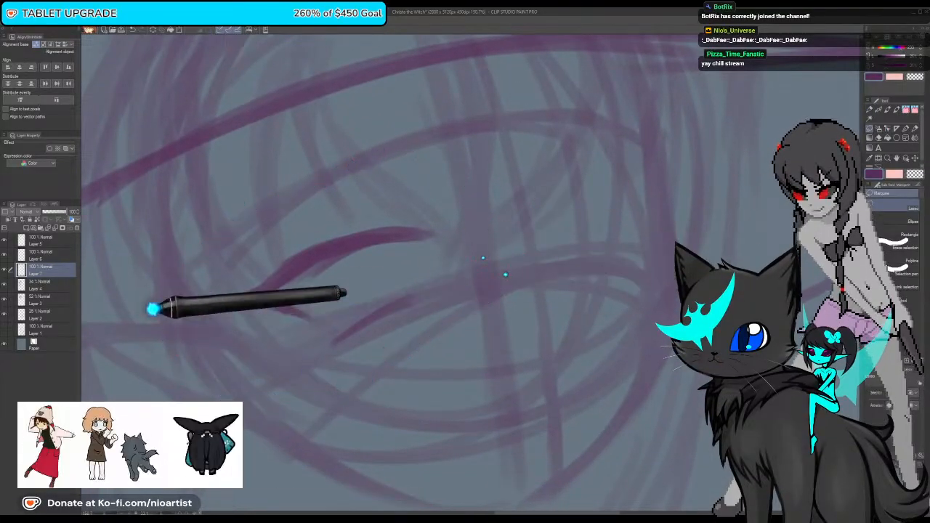
left_click(4, 329)
scroll(471, 272, "down", 5)
scroll(471, 272, "down", 5)
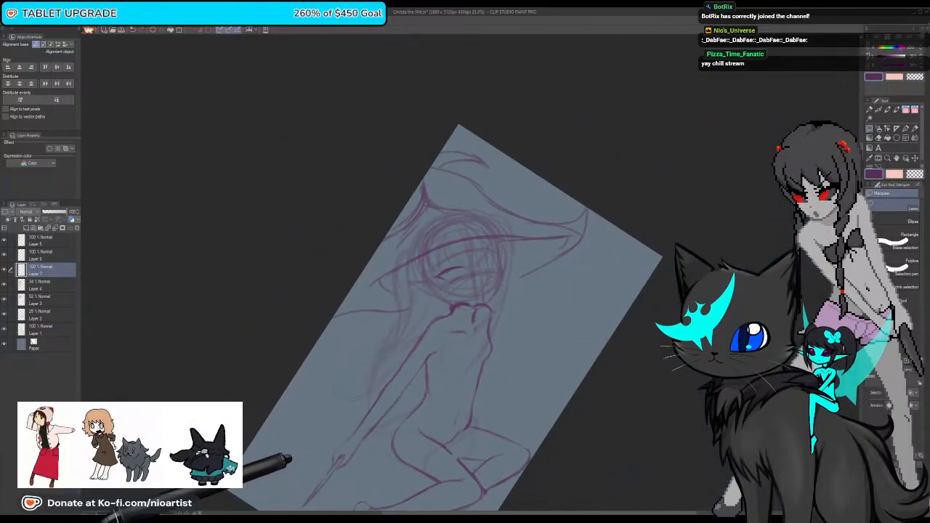
Step: Erase the circular head construction lines and eye guidelines on Layer 3, toggling that layer's visibility to check which lines it holds
scroll(470, 272, "up", 7)
left_click(474, 274, "ctrl+shift")
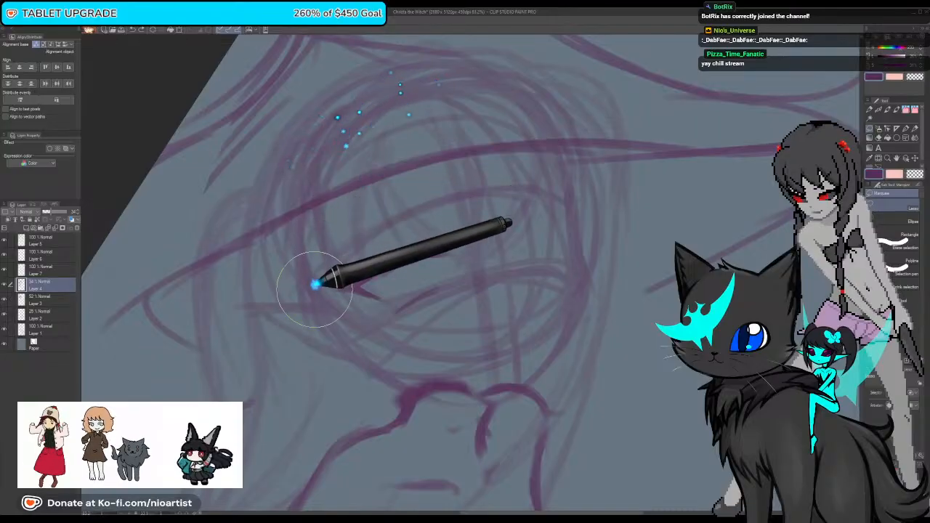
key("alt+[")
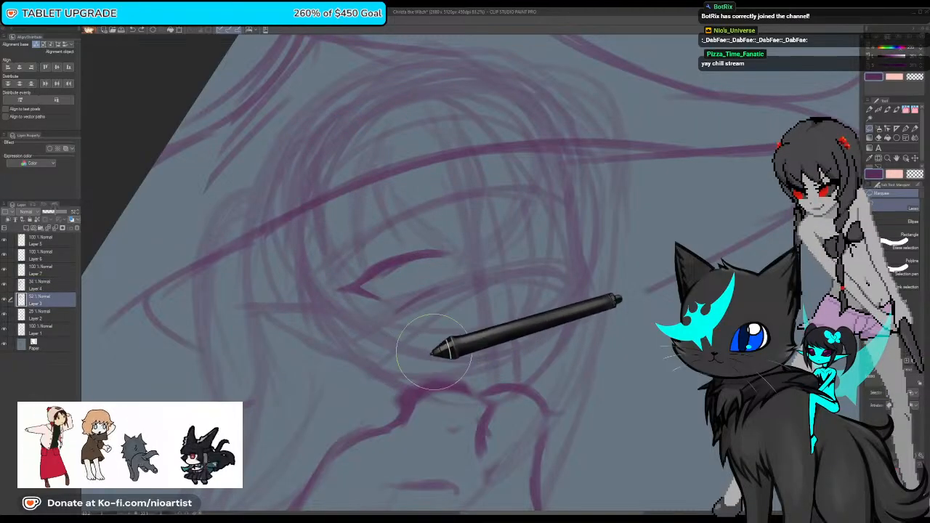
left_click_drag(432, 352, 457, 314)
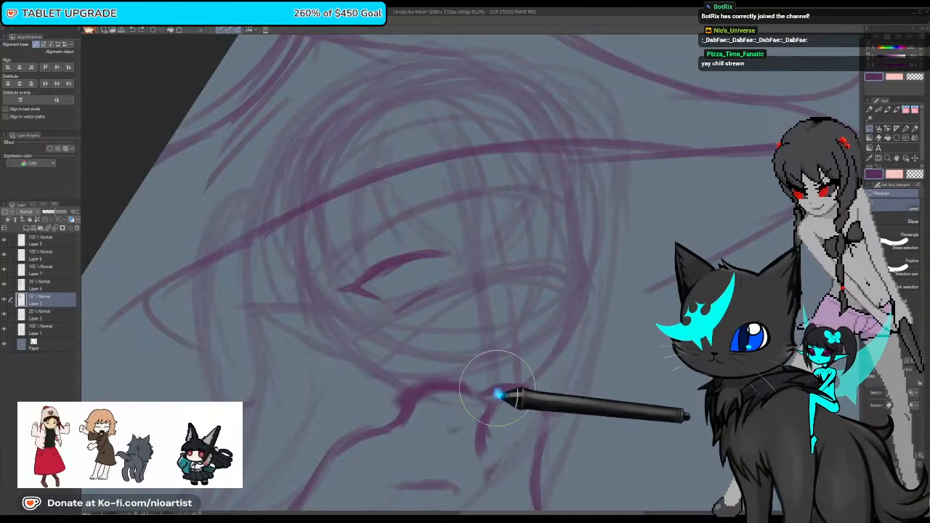
left_click(7, 298)
left_click(7, 297)
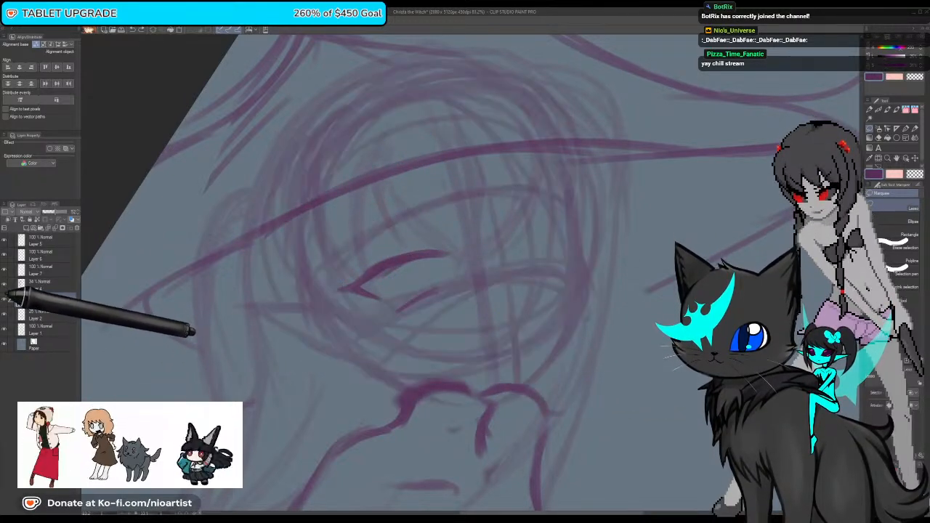
left_click(8, 297)
left_click(7, 297)
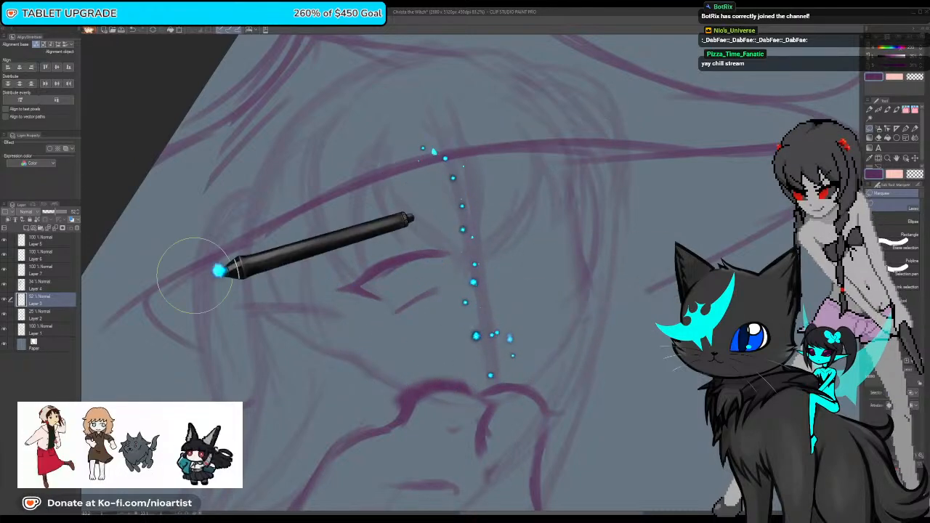
Step: Compare Layers 3 and 4 by toggling their visibility, and erase the face's vertical centre line on Layer 4
left_click(4, 299)
left_click(4, 298)
left_click(3, 284)
left_click(4, 284)
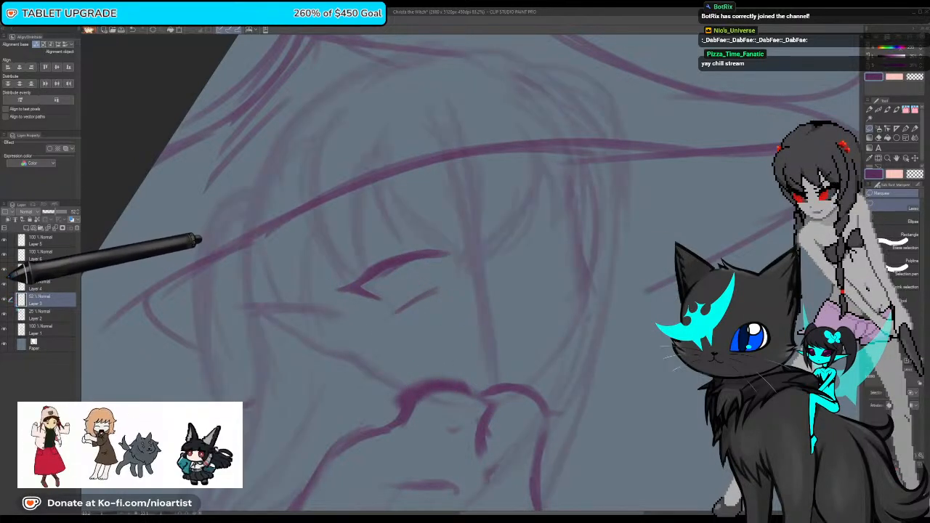
left_click(40, 284)
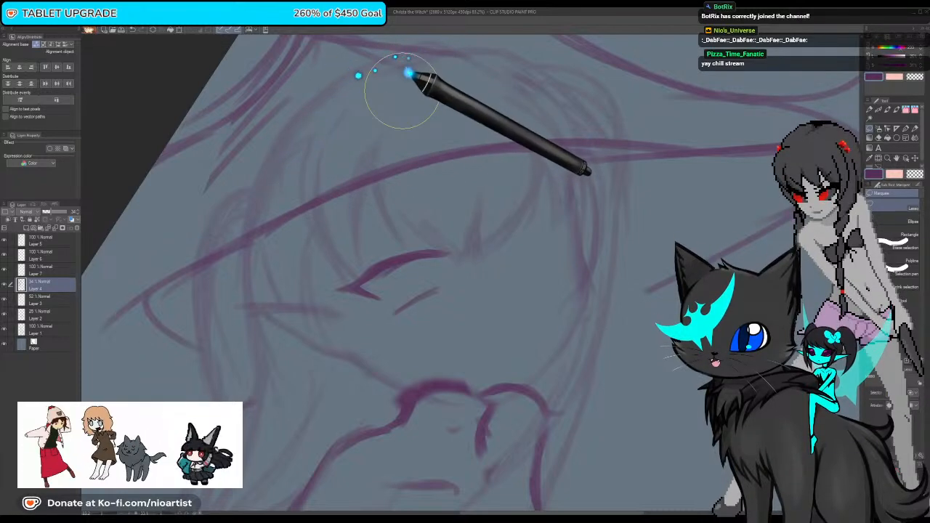
Step: Draw pointed bang strands, the cheek line beside the eye and the outer hair contour on Layer 4
left_click_drag(489, 311, 464, 387)
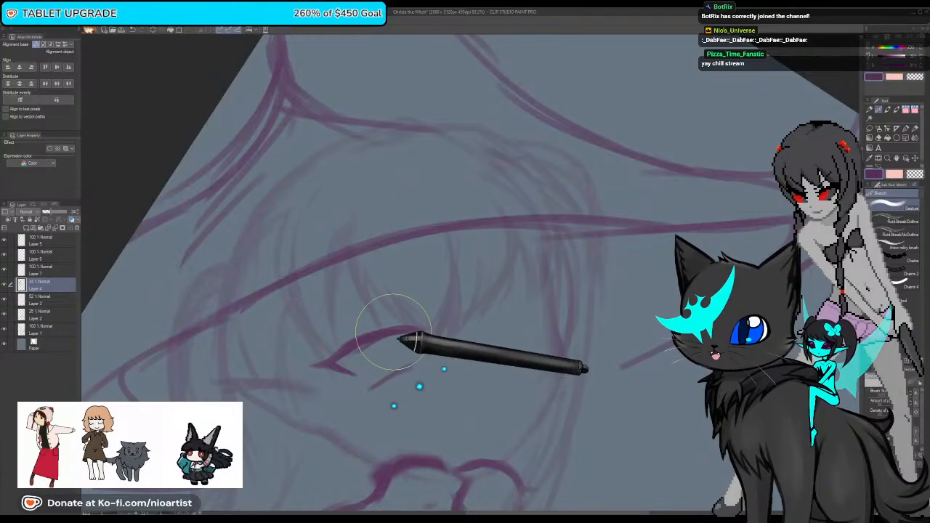
left_click_drag(482, 340, 490, 157)
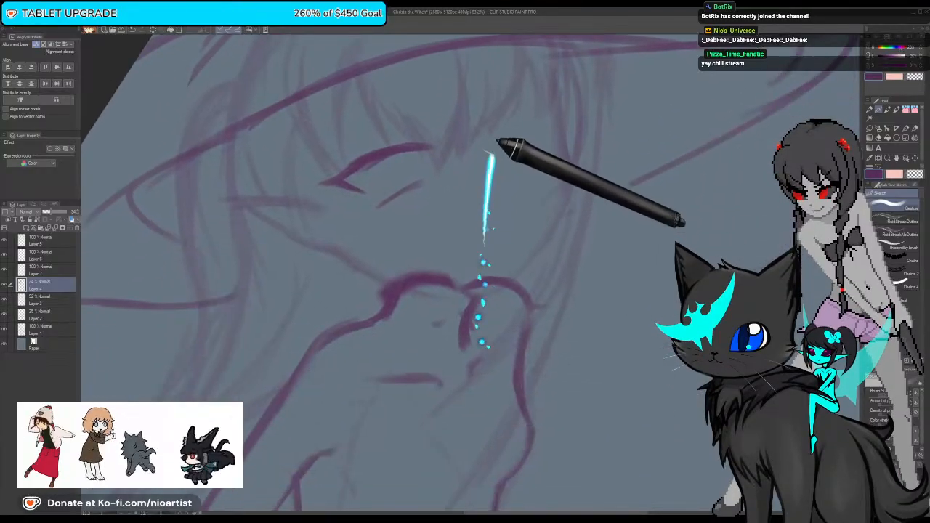
left_click_drag(507, 207, 550, 279)
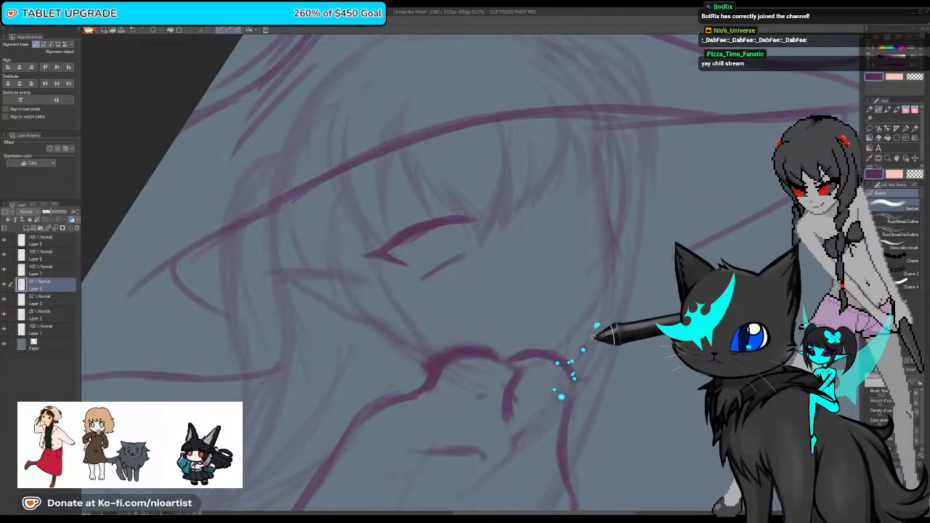
scroll(516, 307, "up", 4)
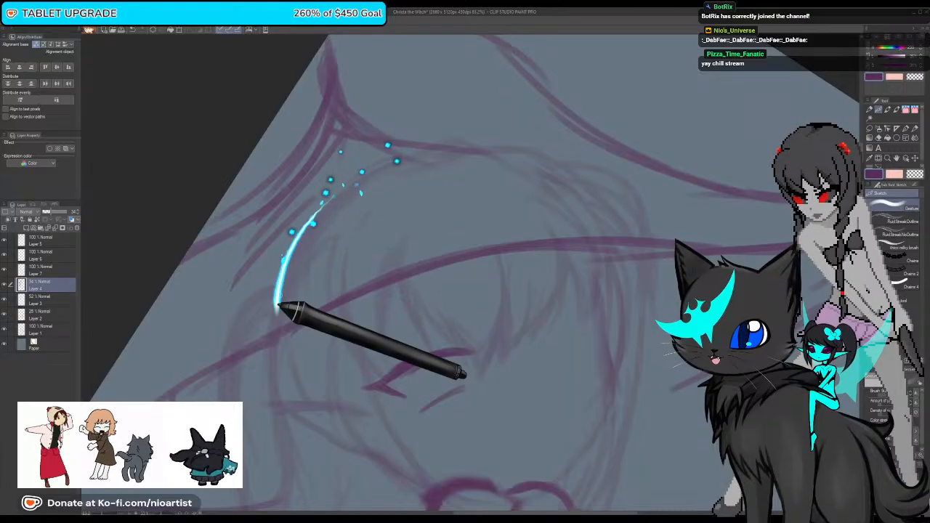
left_click_drag(466, 387, 452, 200)
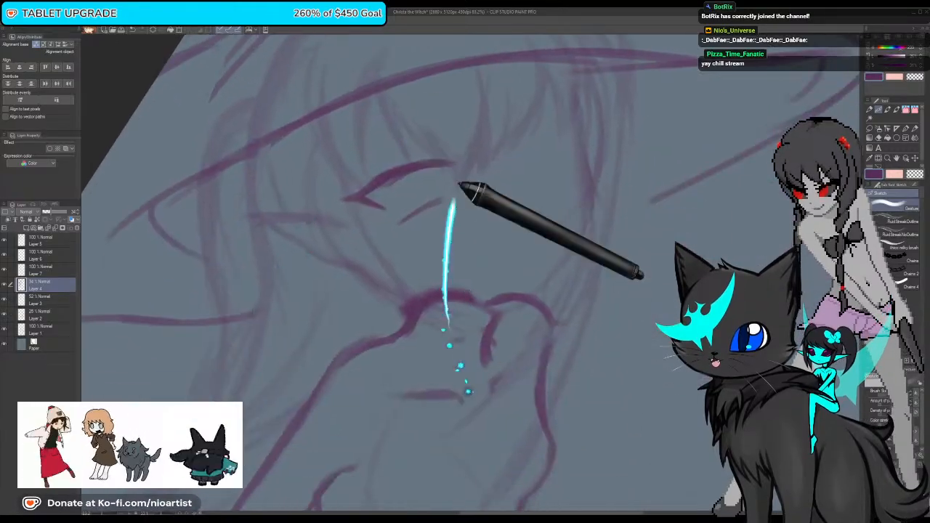
left_click_drag(454, 246, 511, 375)
left_click_drag(429, 213, 466, 310)
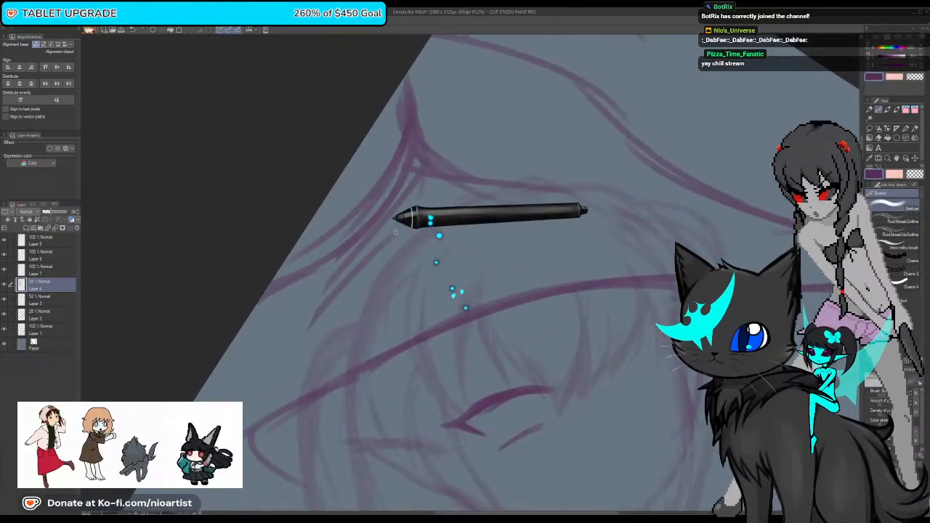
Step: Erase the stray and doubled hat strokes on Layer 5 and retrace the hat's outer edge as a cleaner line
left_click(381, 216, "ctrl+shift")
left_click_drag(396, 248, 408, 333)
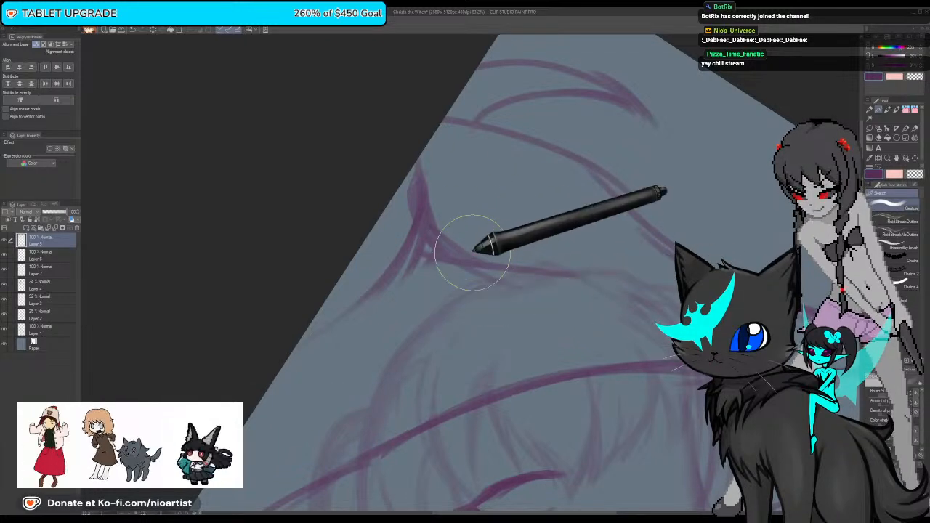
mouse_move(482, 272)
left_mouse_down()
mouse_move(480, 311)
mouse_move(475, 277)
mouse_move(462, 277)
left_mouse_up()
left_click_drag(616, 225, 550, 282)
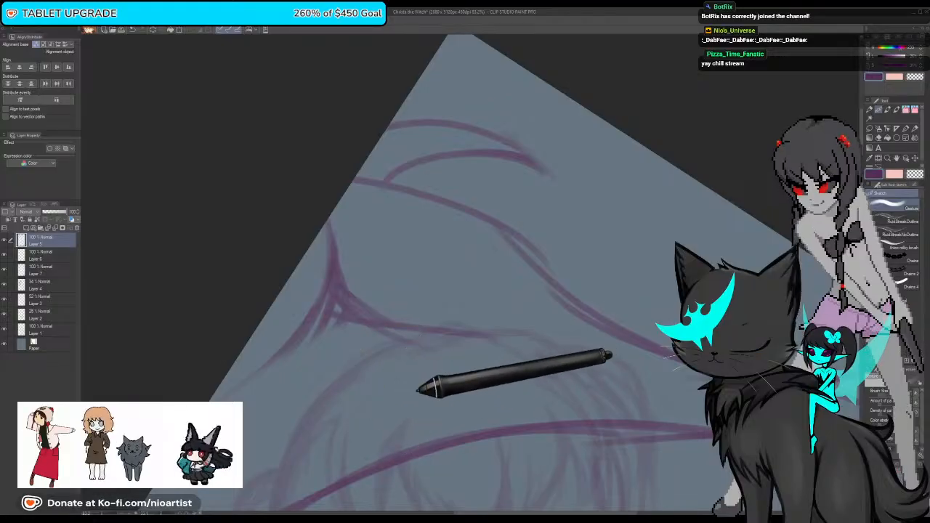
left_click_drag(417, 391, 429, 311)
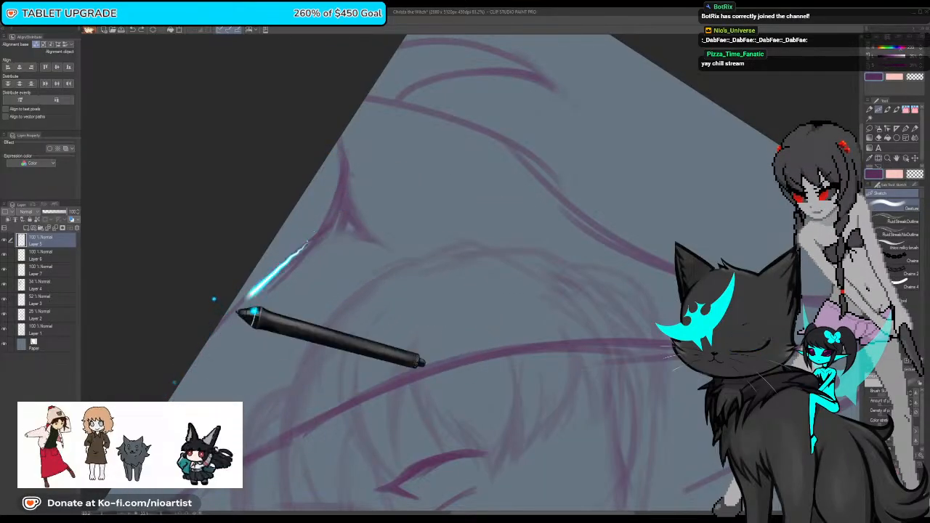
left_click_drag(676, 306, 519, 375)
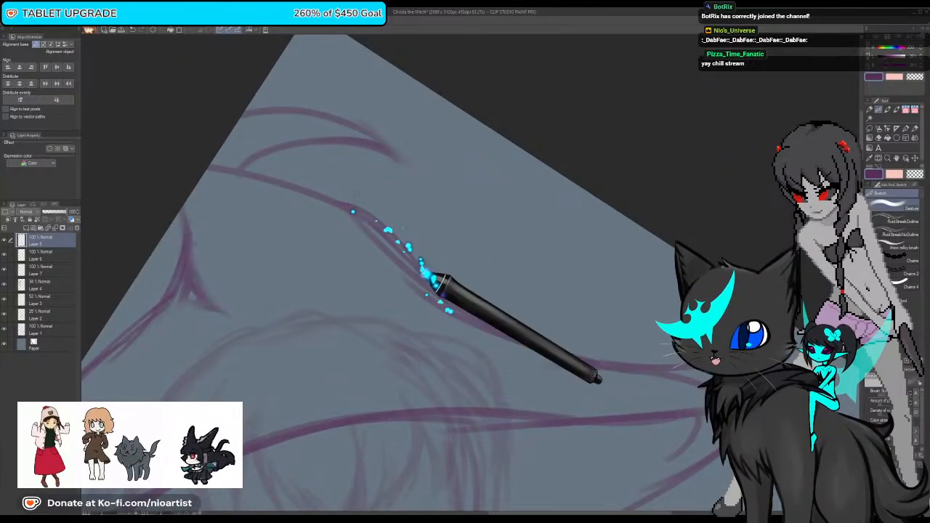
left_click_drag(184, 213, 112, 342)
left_click_drag(382, 334, 512, 219)
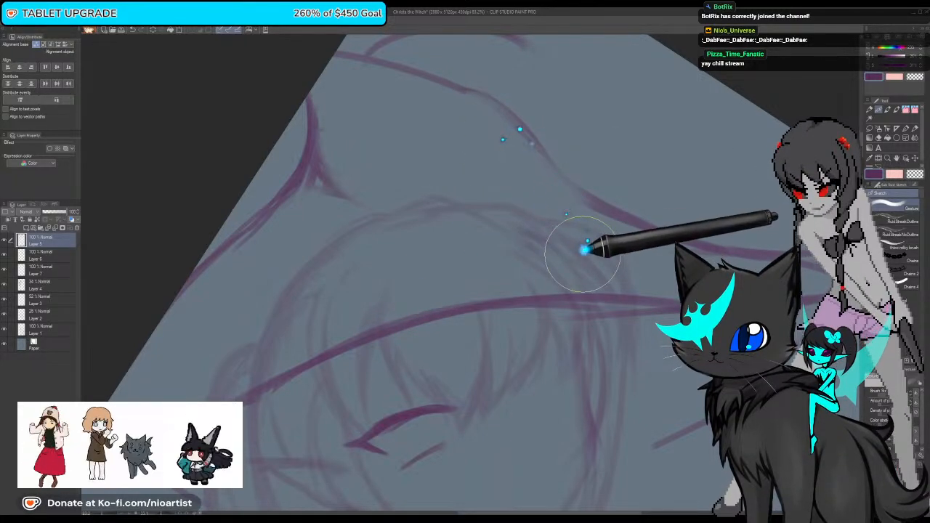
Step: Erase the body outline crossing the chin on Layer 1 and sketch a curved jawline on Layer 3
left_click_drag(535, 390, 519, 146)
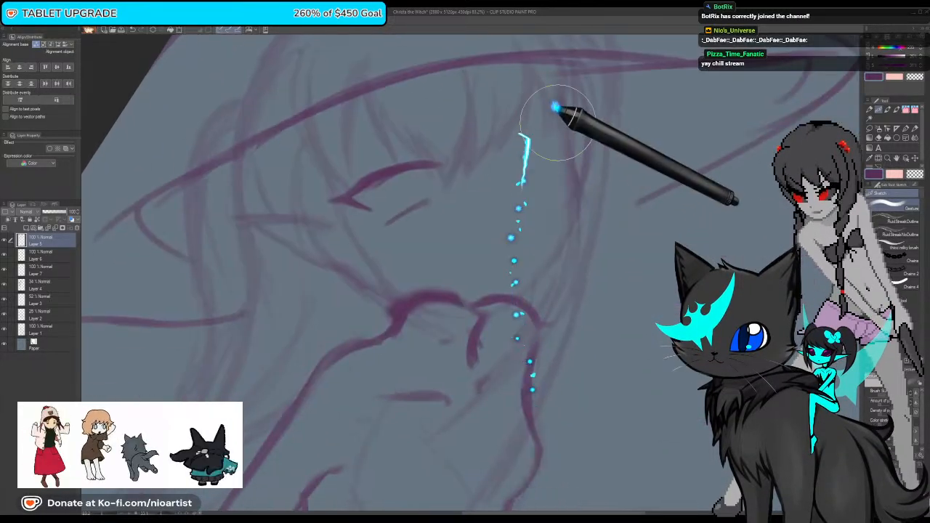
left_click(444, 308, "ctrl+shift")
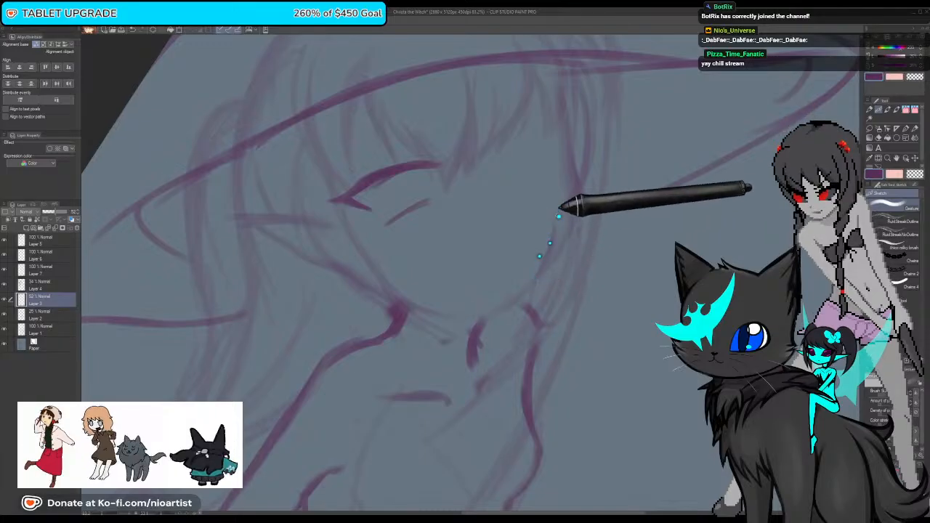
left_click_drag(182, 513, 154, 513)
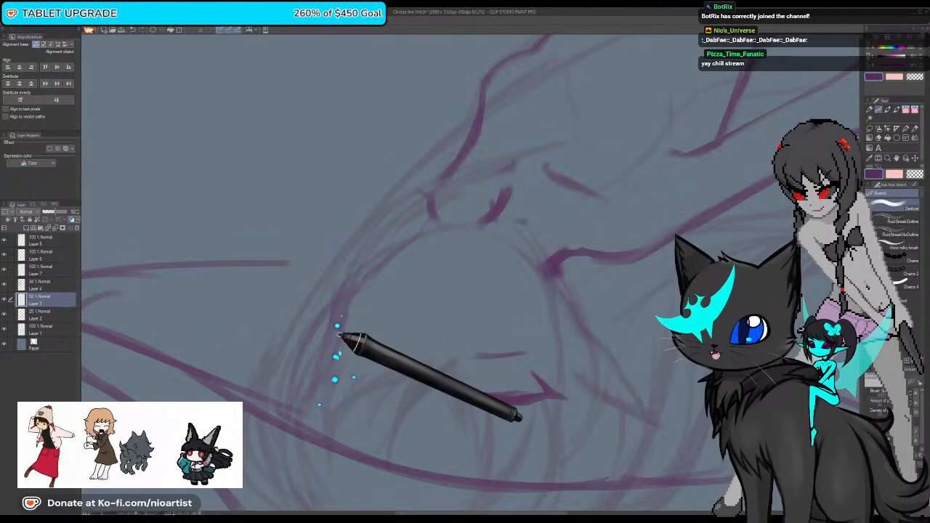
left_click_drag(150, 515, 182, 517)
left_click_drag(482, 262, 484, 296)
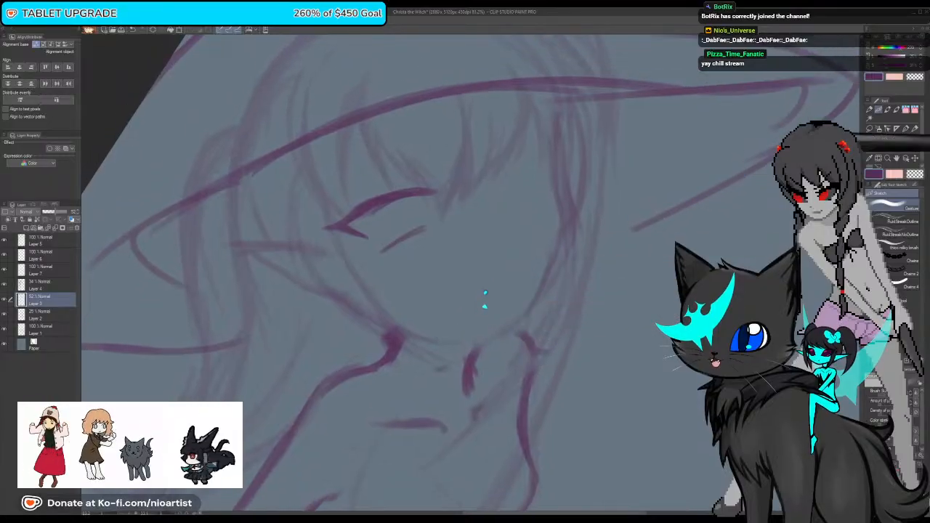
Step: Lasso the jaw and far cheek on Layer 3, reshape them with a mesh transform and apply it
key("m")
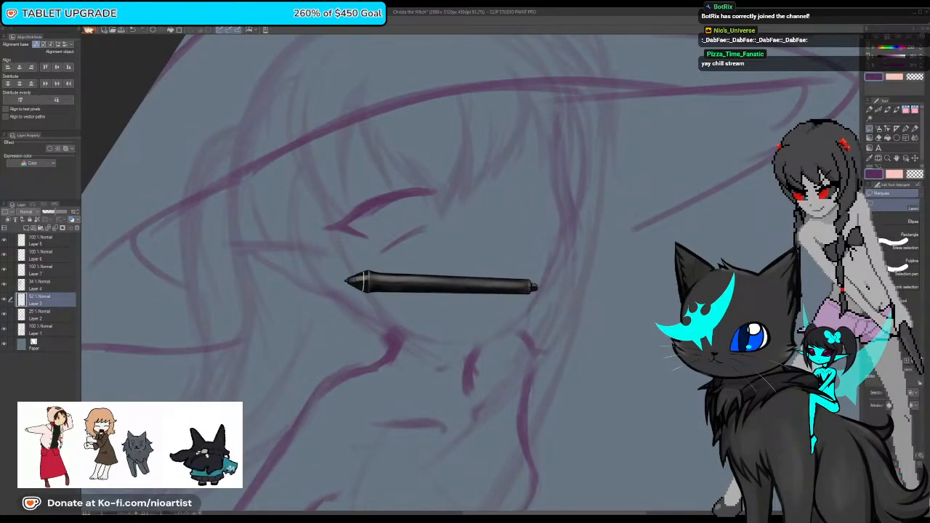
mouse_move(342, 283)
left_mouse_down()
mouse_move(389, 363)
mouse_move(495, 371)
mouse_move(606, 247)
mouse_move(594, 119)
mouse_move(530, 81)
mouse_move(464, 321)
left_mouse_up()
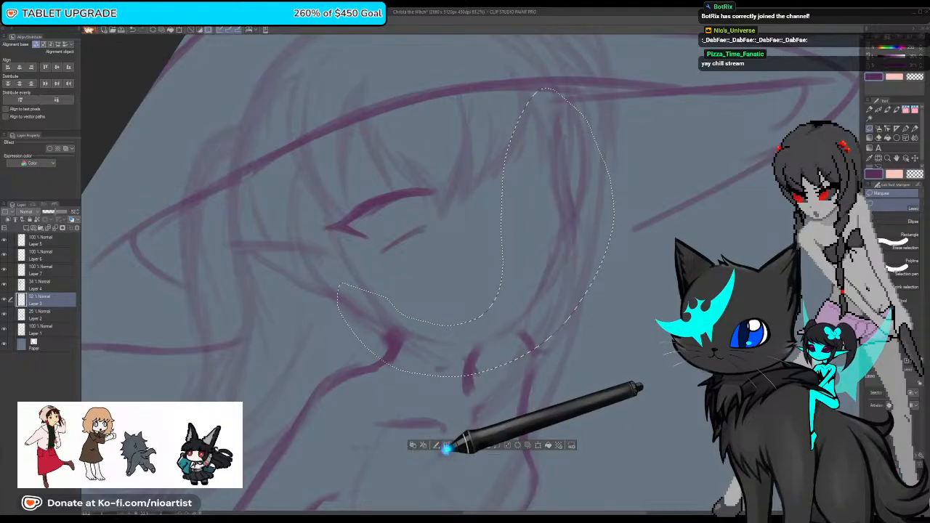
key("ctrl+t")
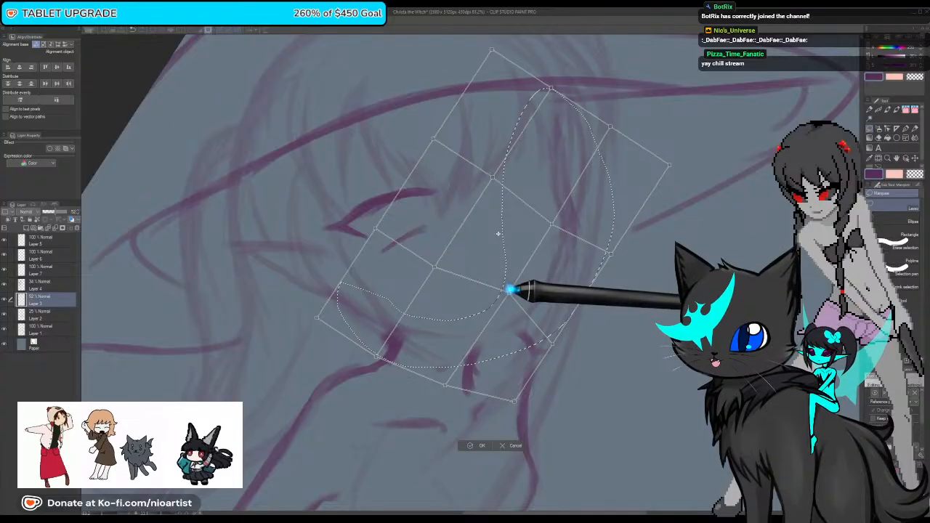
left_click(481, 445)
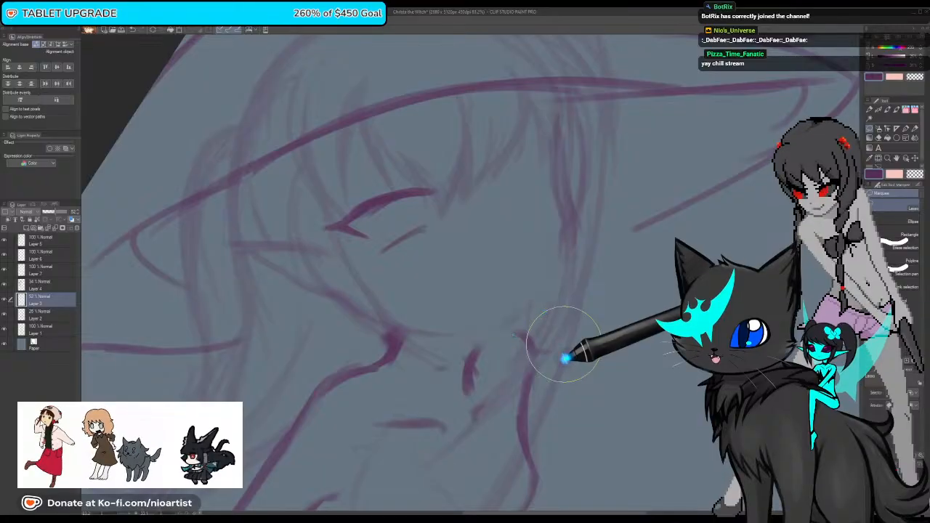
Step: Redraw the chin and far cheek contour on Layer 3 as a smooth curve, rotating the canvas to check the shape
left_click_drag(559, 180, 567, 233)
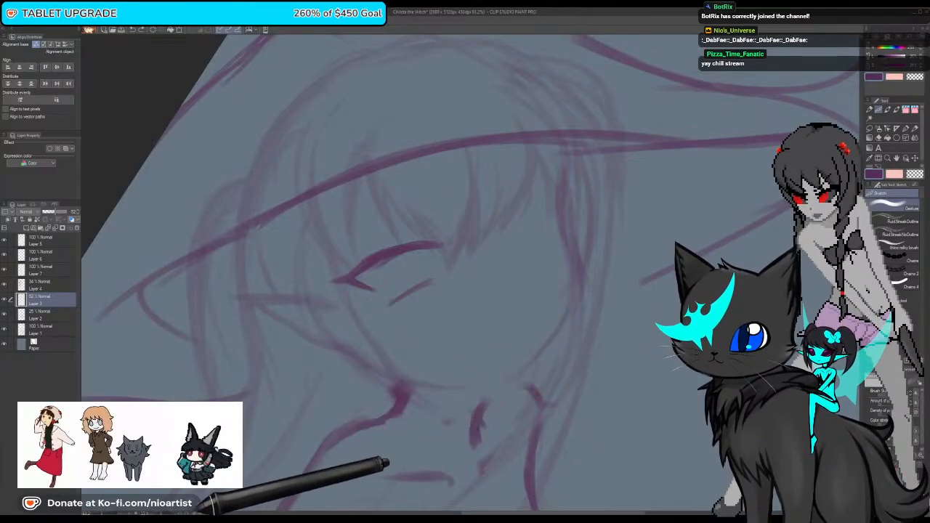
key("asciicircum")
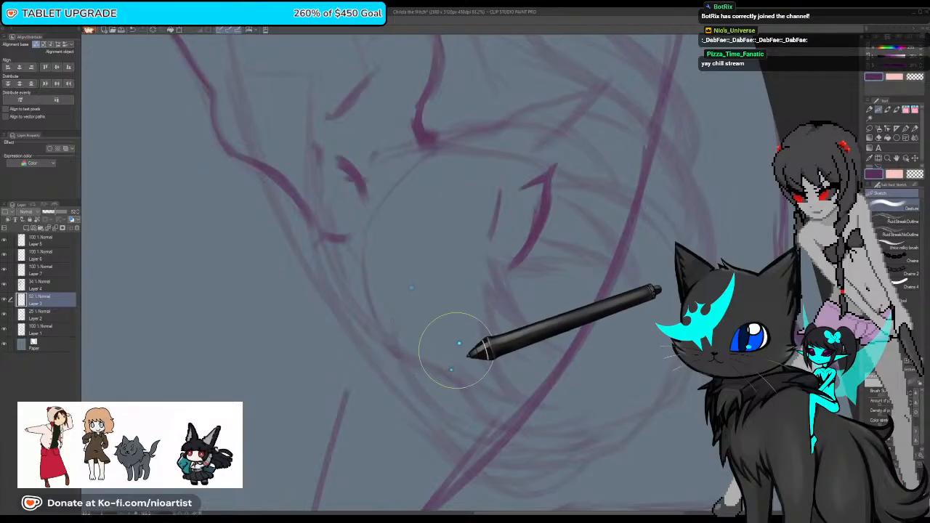
scroll(164, 519, "up", 5)
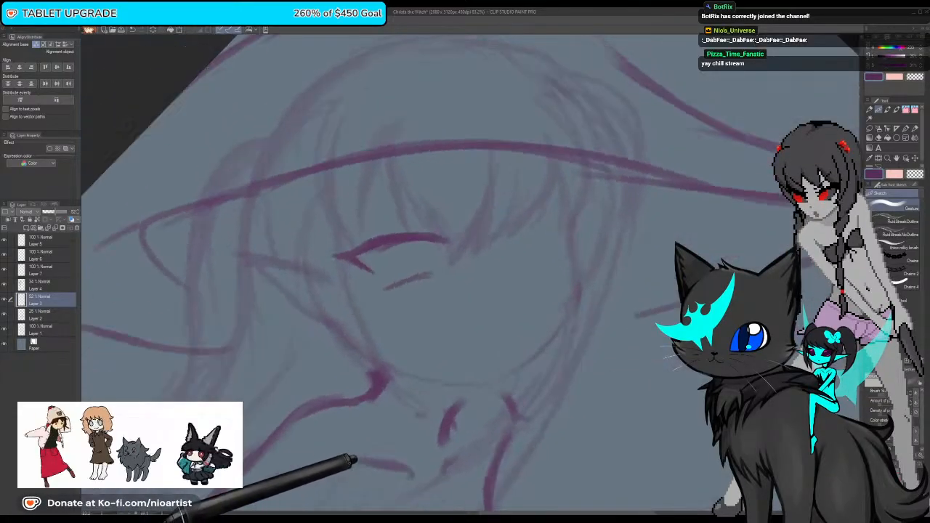
key("minus")
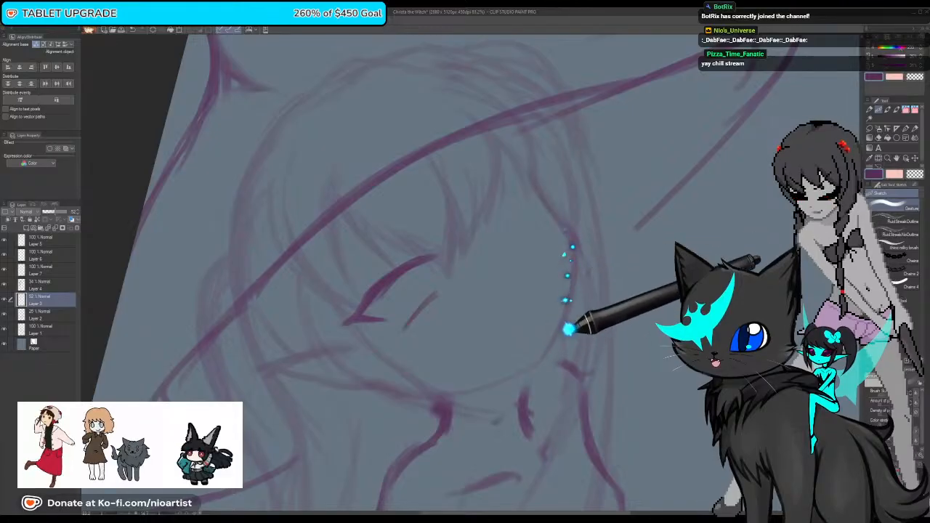
left_click_drag(571, 380, 515, 265)
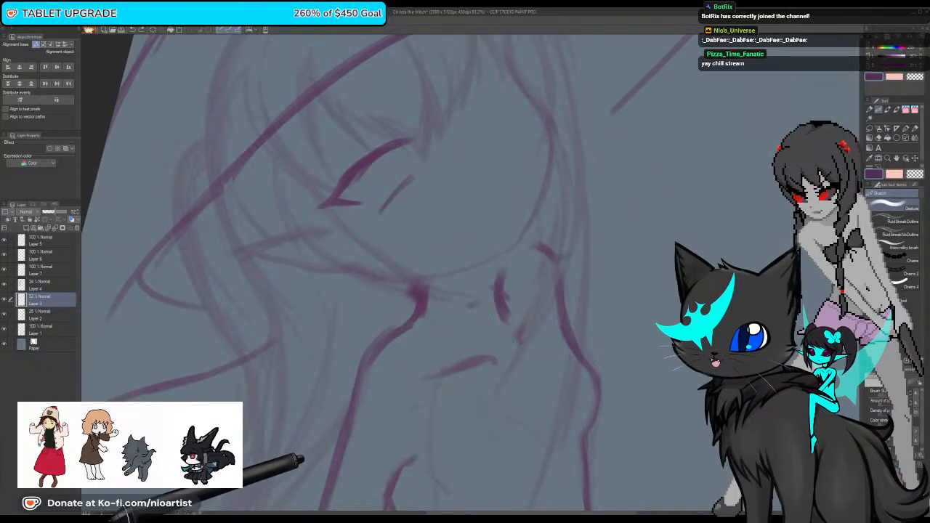
Step: Transform the eye on Layer 7, shifting it slightly toward the middle of the face, and apply the change
scroll(476, 265, "down", 8)
scroll(476, 265, "up", 7)
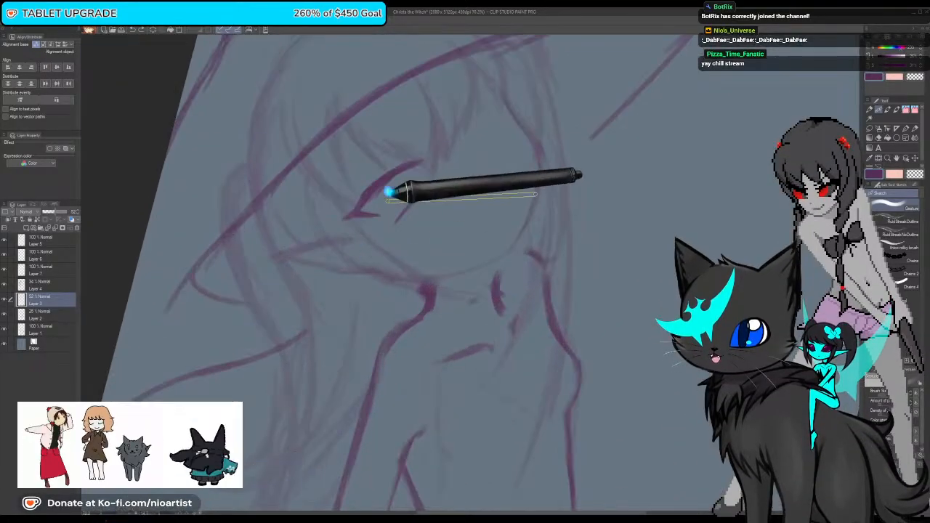
left_click(383, 171, "ctrl+shift")
key("ctrl+t")
mouse_move(411, 168)
left_mouse_down()
mouse_move(414, 179)
mouse_move(425, 175)
left_mouse_up()
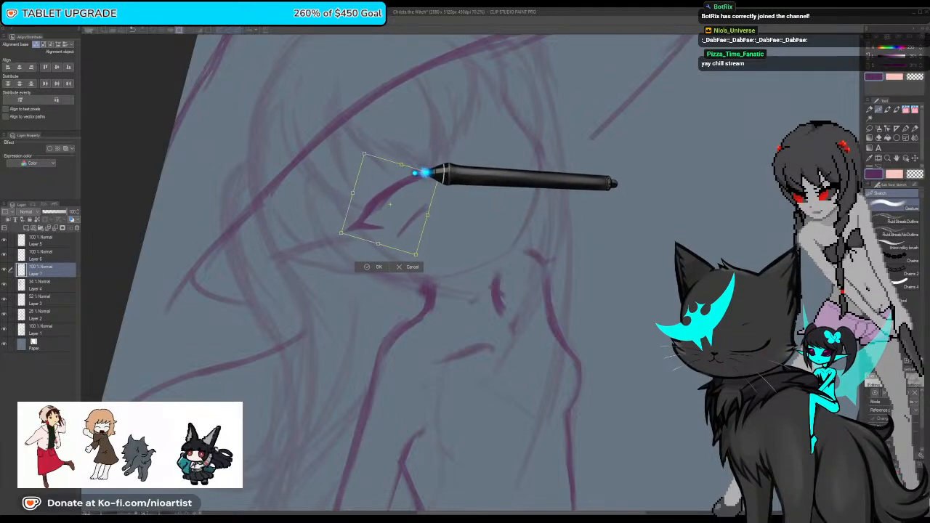
left_click(371, 267)
Step: Clean up the ear lines beside the cheek on Layer 3 into a simpler pointed shape
left_click_drag(491, 262, 504, 363)
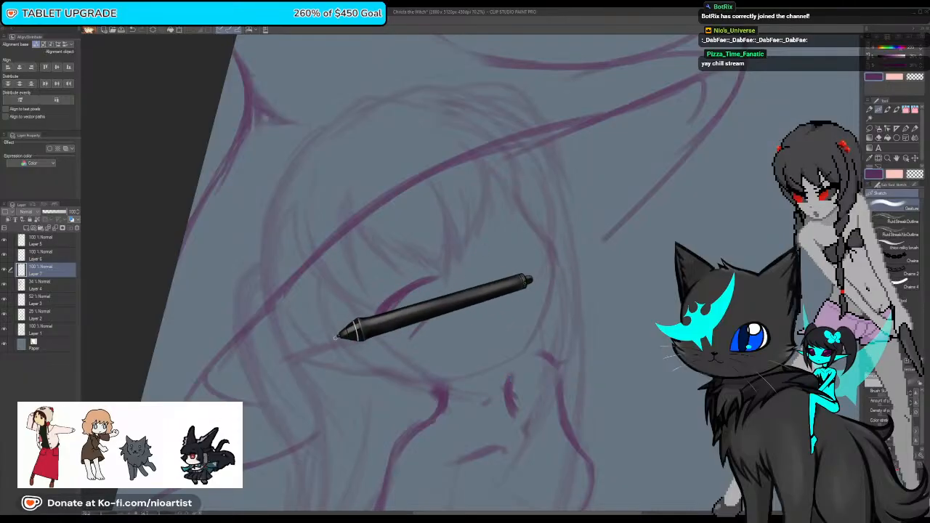
left_click(355, 335, "ctrl+shift")
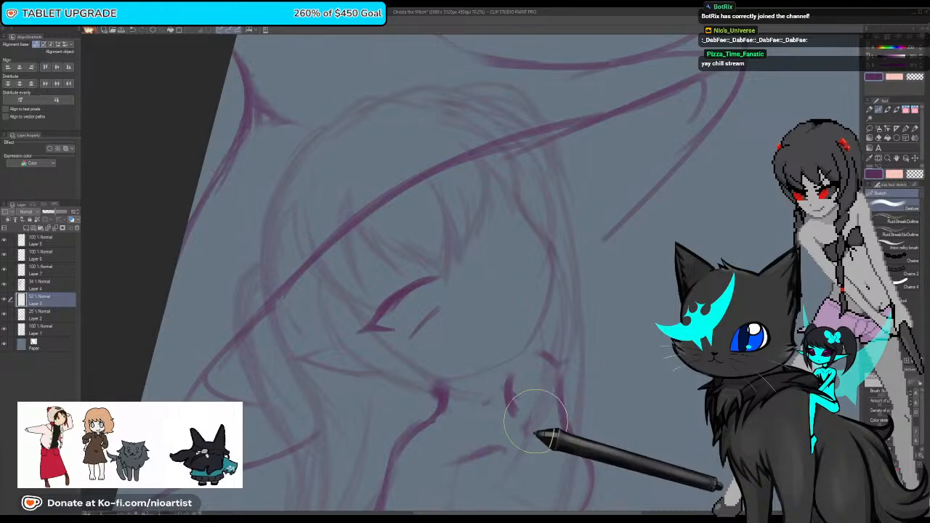
Step: Raise the opacity of Layer 4 and Layer 3 to 100% and clean up the far jaw line on Layer 3
left_click_drag(511, 402, 538, 349)
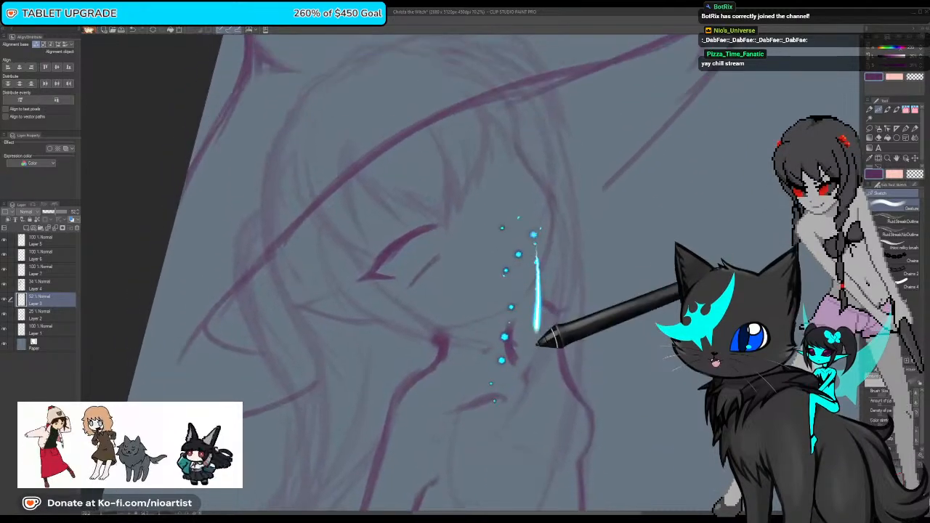
left_click_drag(166, 515, 167, 514)
left_click_drag(357, 326, 391, 372)
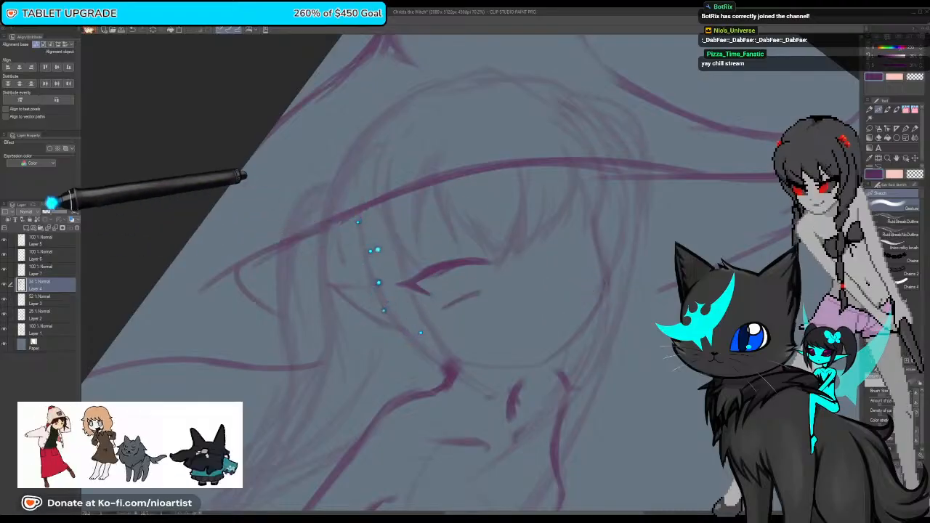
left_click_drag(57, 210, 77, 210)
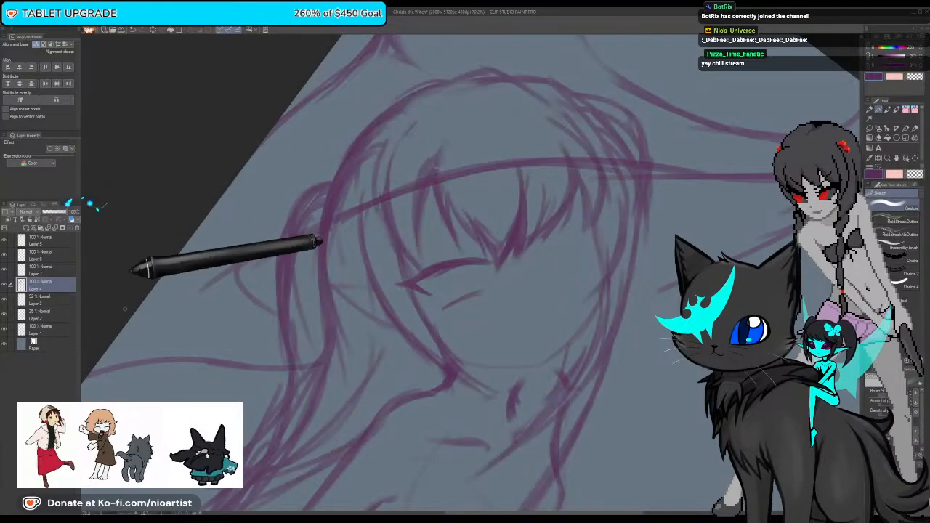
left_click_drag(502, 369, 491, 249)
mouse_move(528, 212)
left_mouse_down()
mouse_move(519, 256)
mouse_move(556, 281)
left_mouse_up()
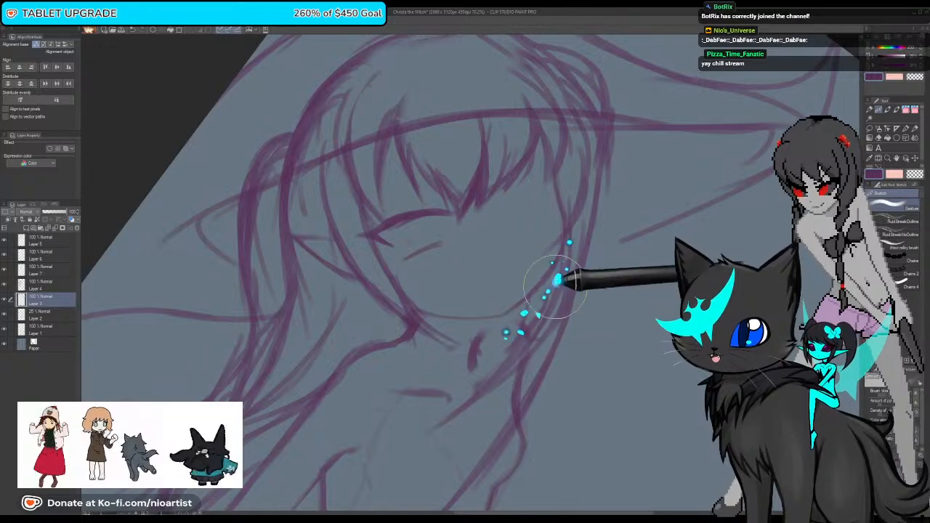
Step: Sketch the far closed eye on Layer 7 as a curved lash line under the bangs with a short line beneath it
left_click(413, 211, "ctrl+shift")
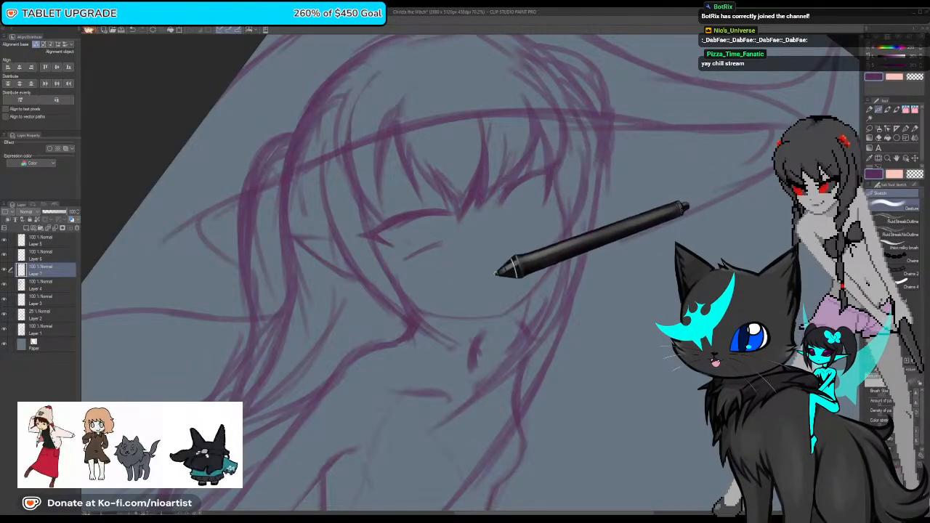
mouse_move(529, 185)
left_mouse_down()
mouse_move(487, 211)
mouse_move(496, 251)
left_mouse_up()
mouse_move(495, 190)
left_mouse_down()
mouse_move(490, 242)
mouse_move(526, 189)
left_mouse_up()
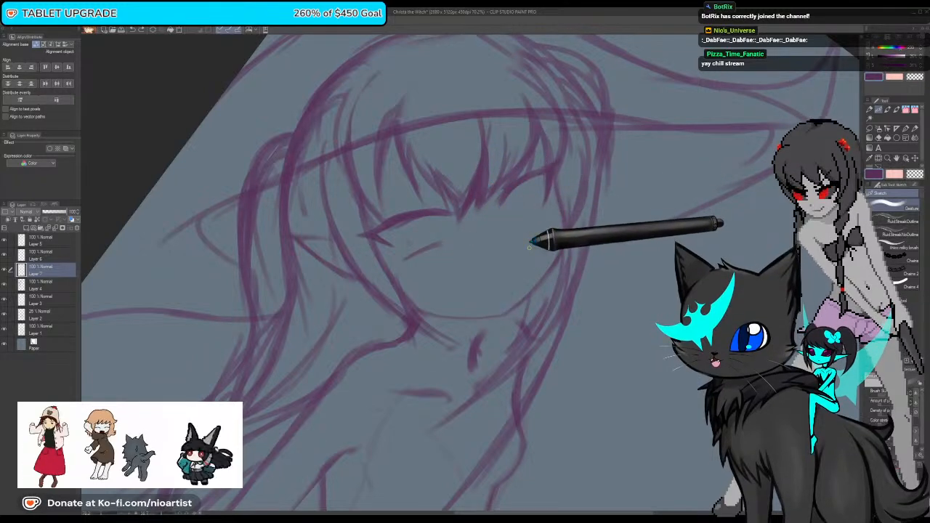
left_click_drag(520, 192, 486, 233)
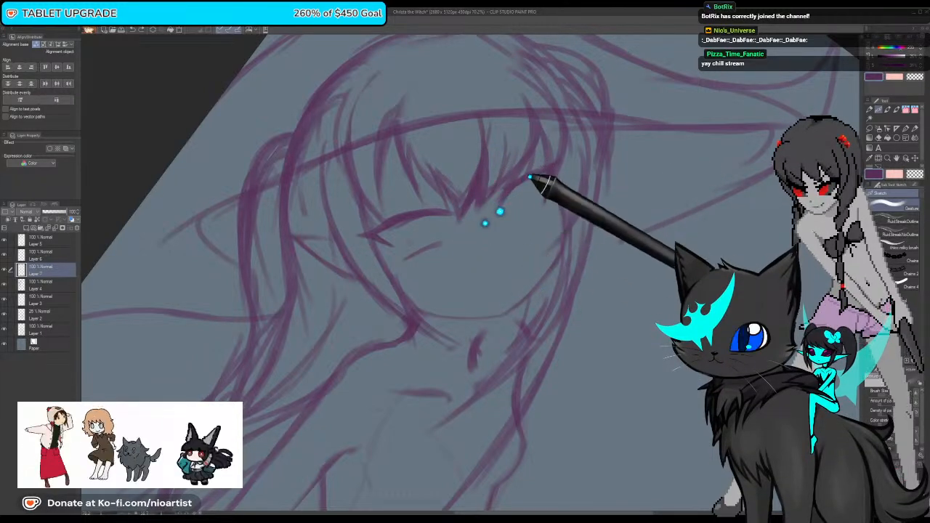
left_click_drag(524, 180, 484, 231)
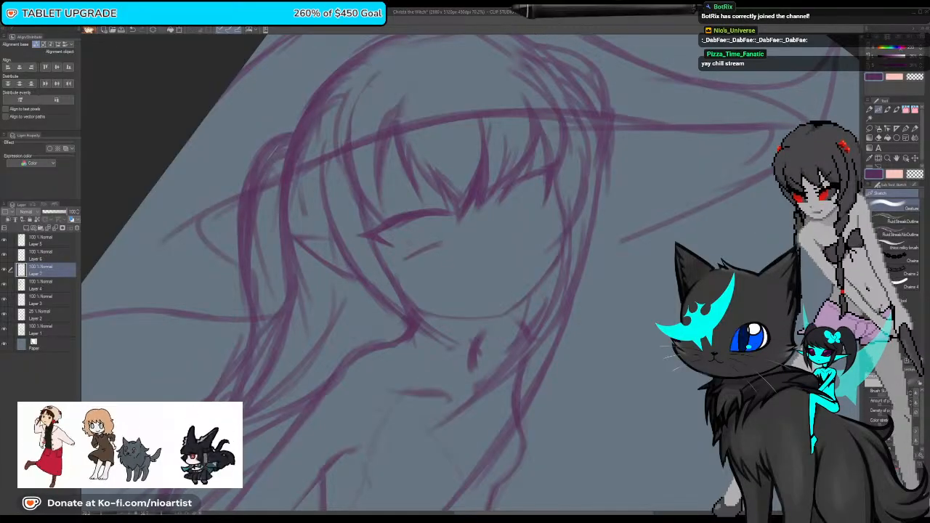
Step: Lasso the near eye's lash line on Layer 7, lower its inner corner with a mesh transform, apply it and deselect
scroll(475, 168, "down", 3)
scroll(490, 177, "up", 4)
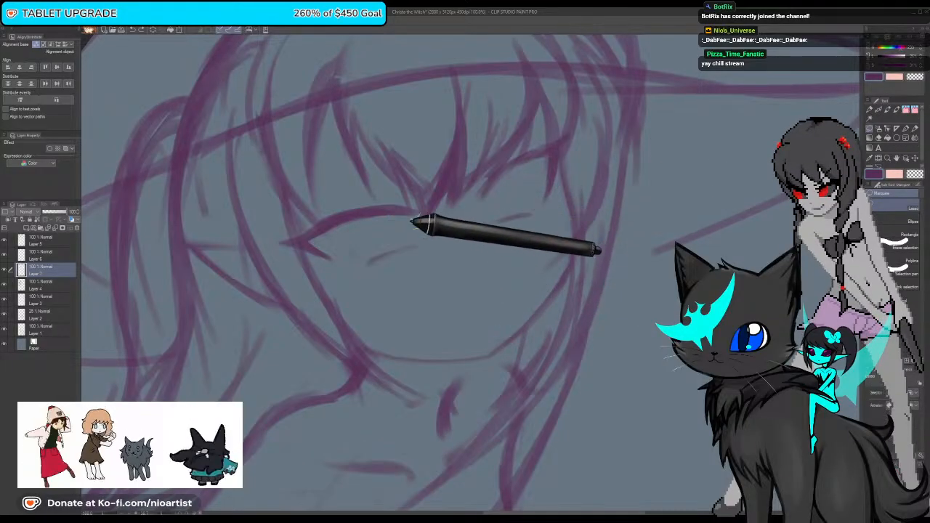
mouse_move(296, 272)
left_mouse_down()
mouse_move(427, 173)
mouse_move(428, 226)
left_mouse_up()
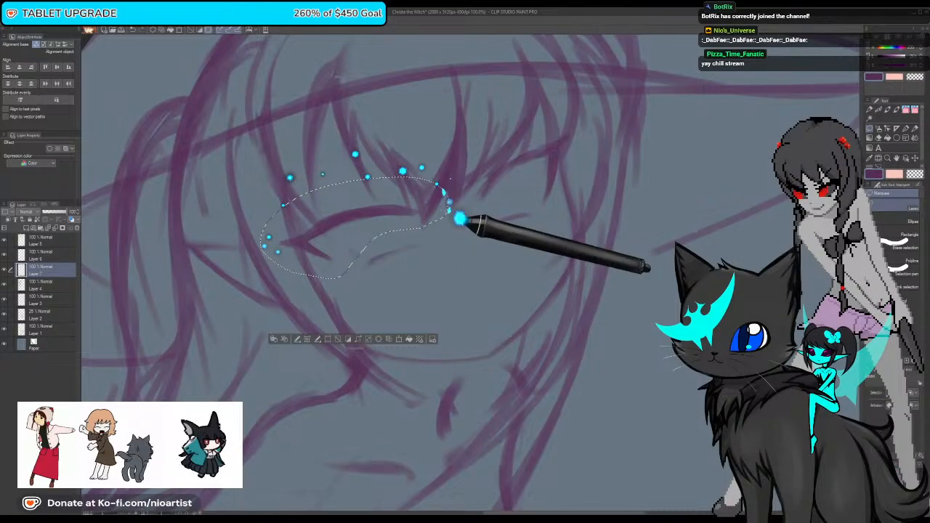
left_click(313, 341)
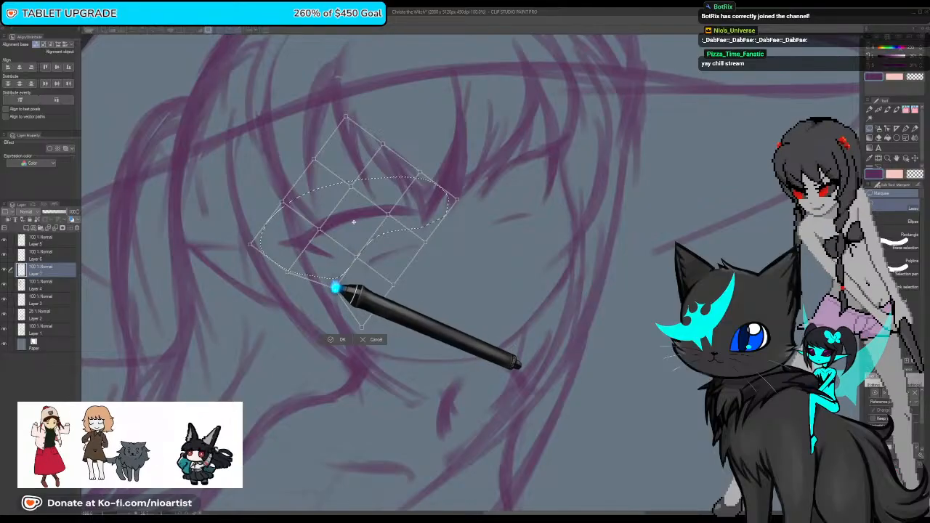
left_click_drag(357, 256, 360, 251)
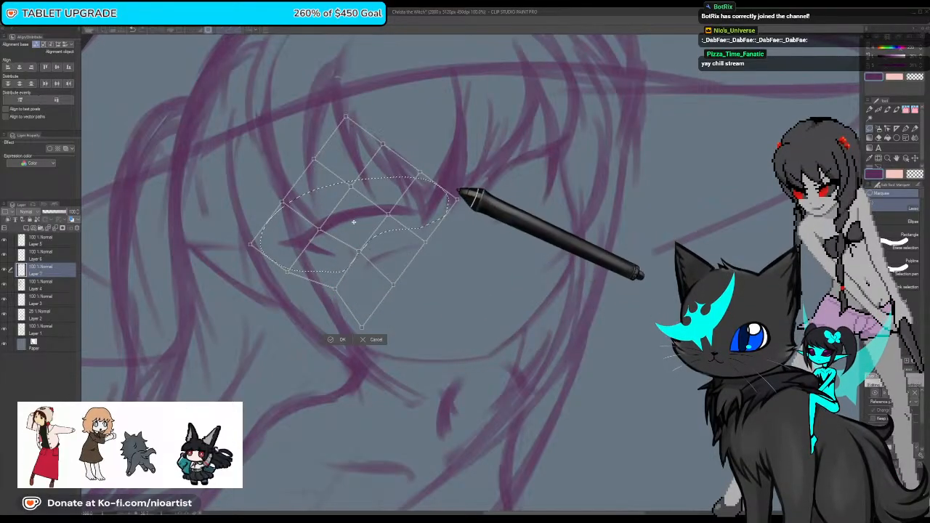
left_click_drag(457, 199, 458, 209)
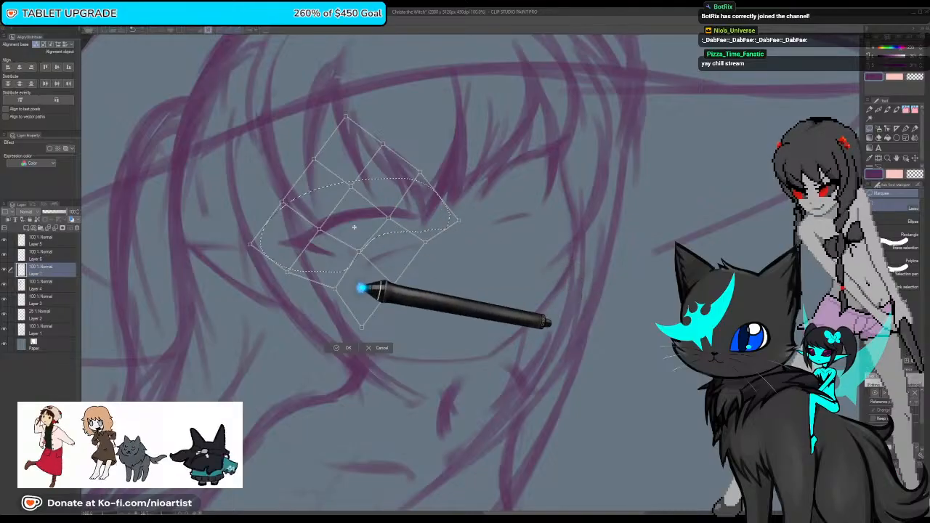
left_click(347, 347)
key("ctrl+d")
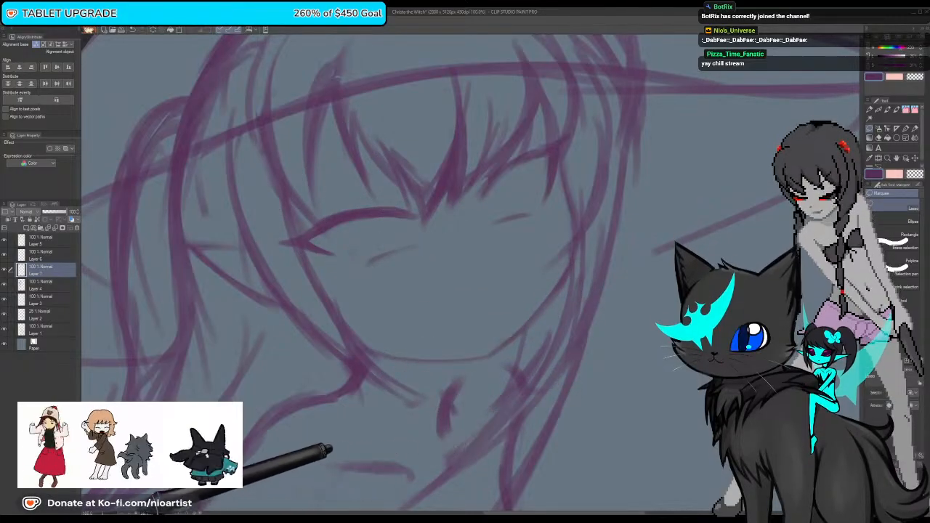
Step: Adjust both eyes on Layer 7 with a free transform while viewing the whole head, and apply it
key("ctrl+minus")
key("ctrl+minus")
key("ctrl+minus")
key("ctrl+minus")
key("ctrl+minus")
key("ctrl+minus")
key("ctrl+plus")
key("ctrl+plus")
key("ctrl+plus")
key("ctrl+plus")
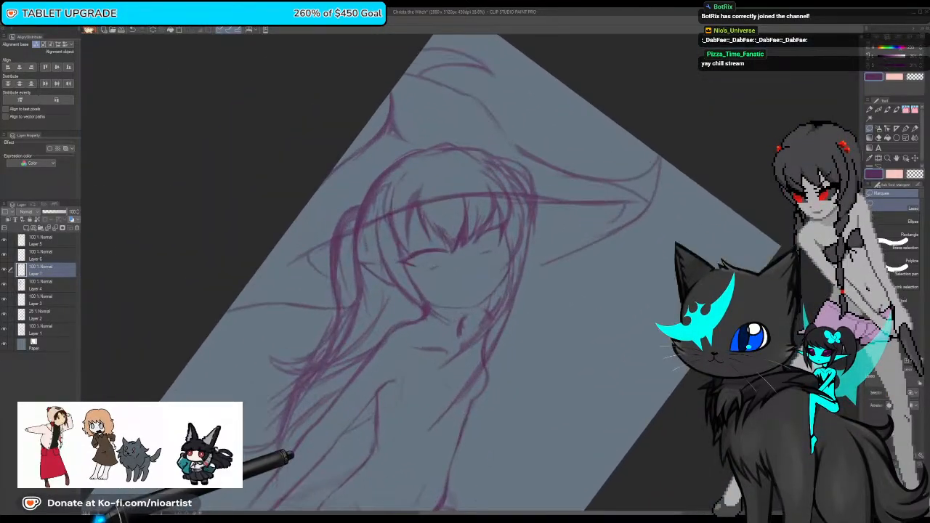
key("ctrl+t")
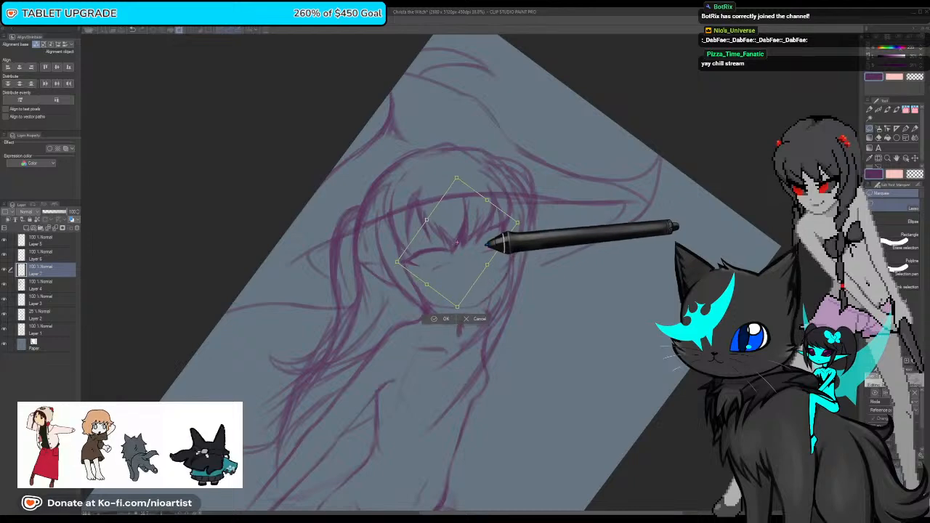
left_click(442, 318)
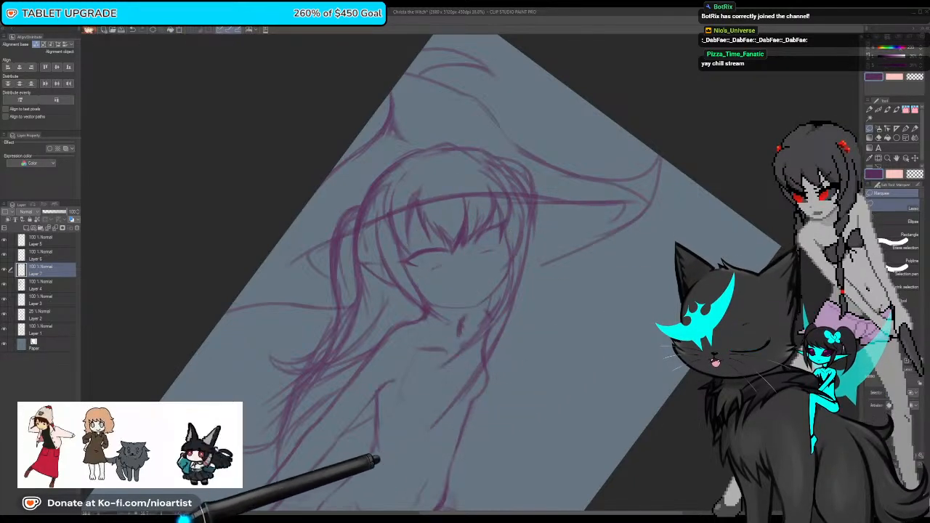
Step: With the canvas upright, nudge the eyes on Layer 7 sideways and slightly reshape the face contour on Layer 3 with transforms
left_click_drag(159, 516, 156, 516)
left_click_drag(392, 469, 365, 234)
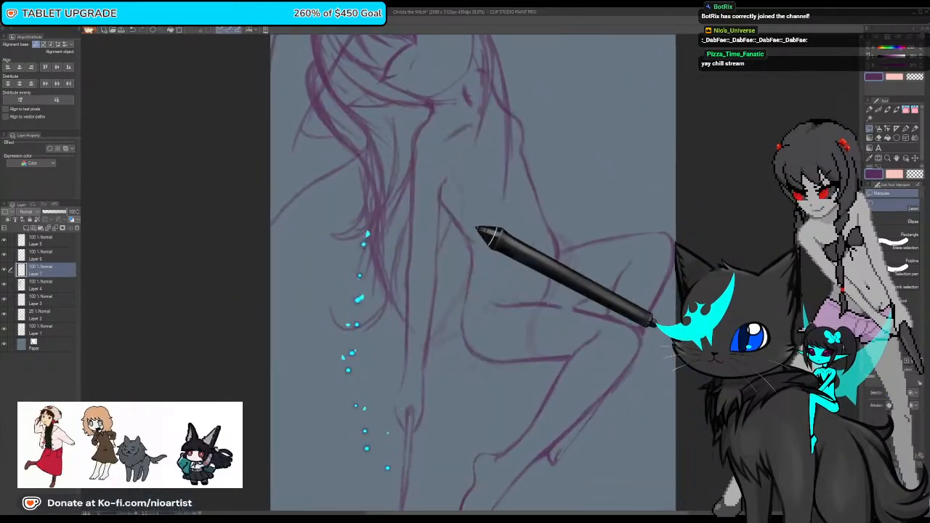
mouse_move(476, 235)
left_mouse_down()
mouse_move(467, 319)
mouse_move(498, 385)
left_mouse_up()
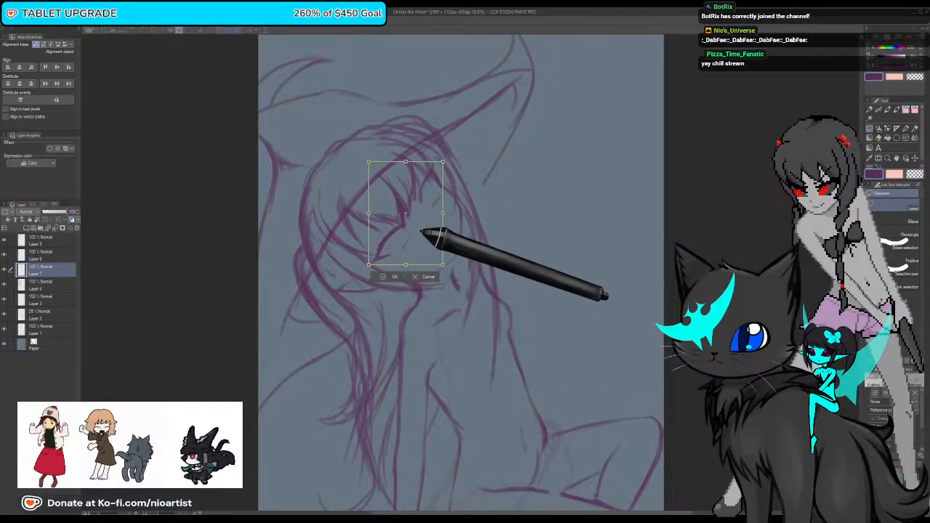
left_click_drag(422, 233, 420, 233)
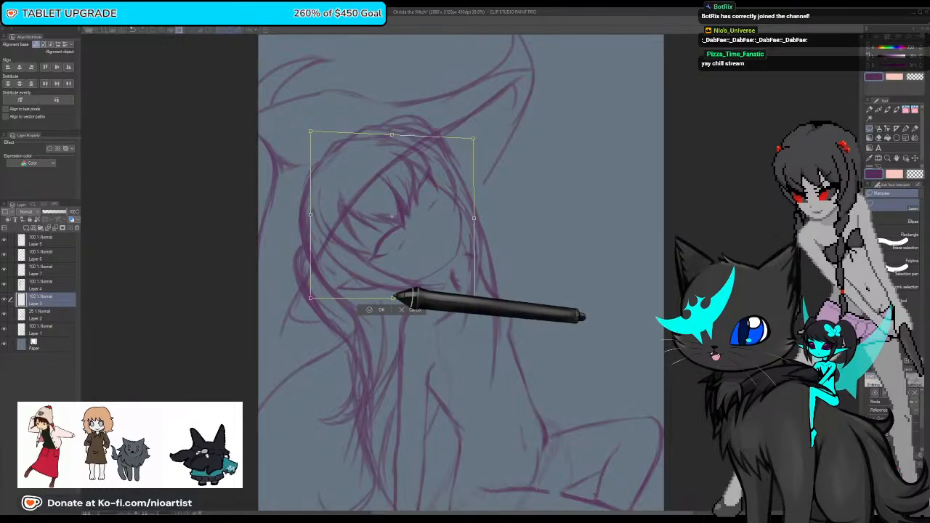
left_click_drag(395, 297, 390, 292)
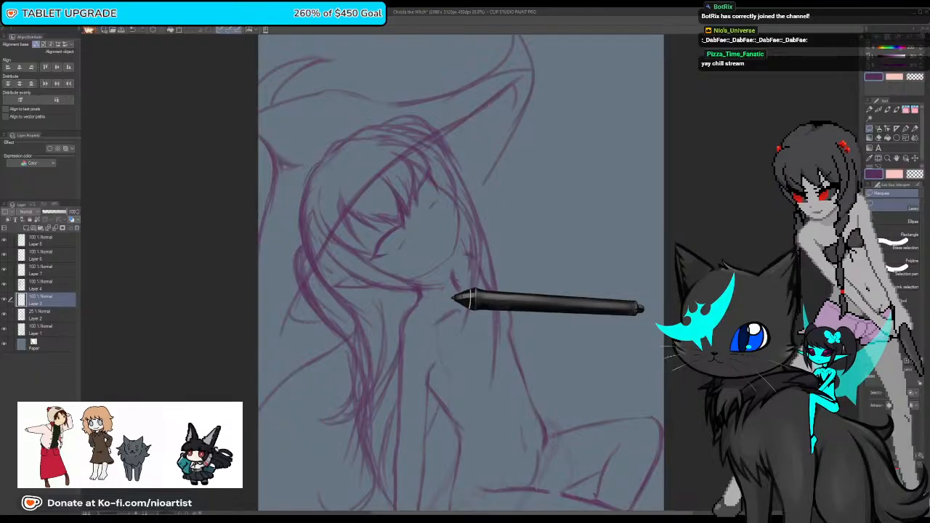
Step: Examine the head and face proportions against the body at different canvas angles
mouse_move(507, 388)
left_mouse_down()
mouse_move(464, 298)
mouse_move(495, 356)
left_mouse_up()
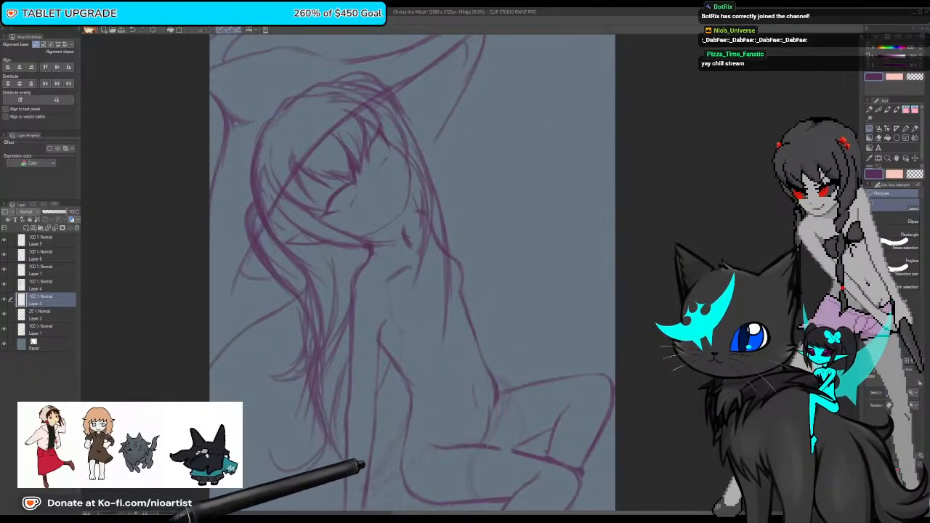
key("asciicircum")
key("asciicircum")
key("asciicircum")
key("minus")
key("minus")
key("minus")
key("minus")
key("asciicircum")
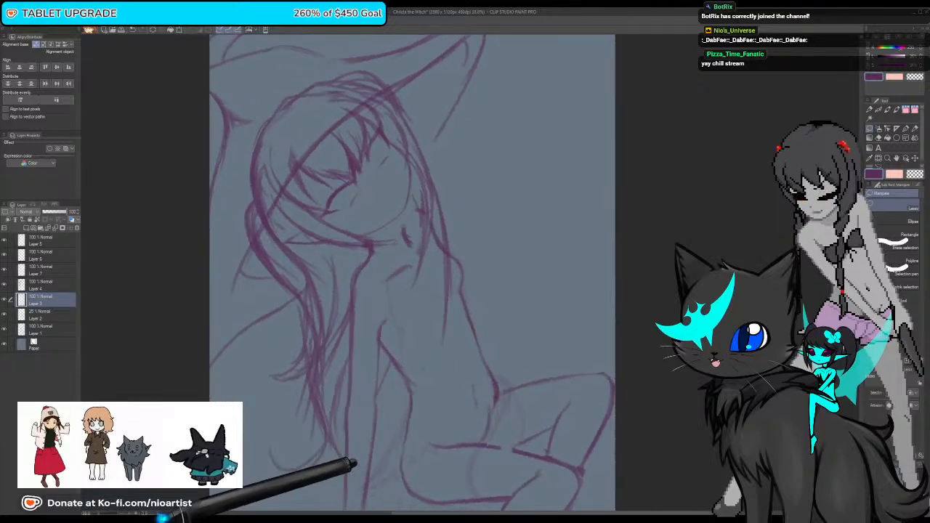
Step: Lasso the chin line on Layer 3
mouse_move(385, 284)
left_mouse_down()
mouse_move(382, 317)
mouse_move(400, 365)
left_mouse_up()
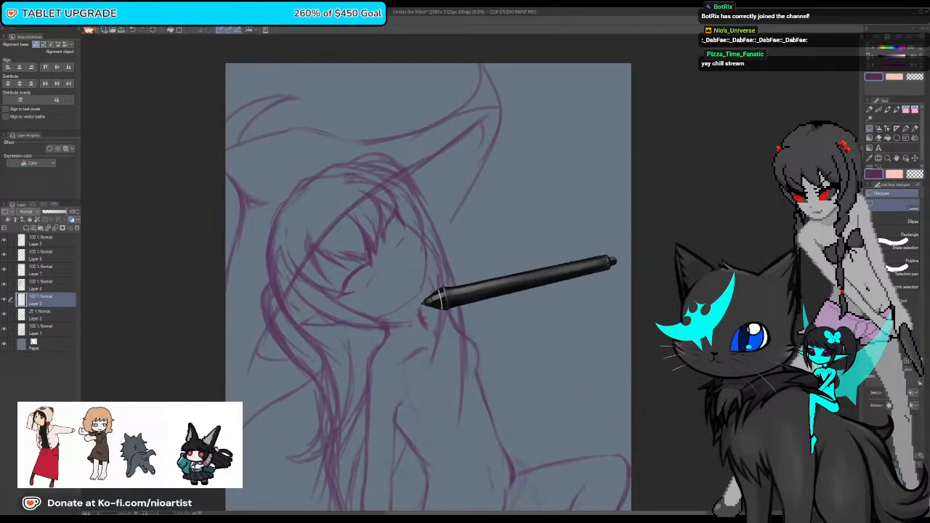
mouse_move(385, 287)
left_mouse_down()
mouse_move(365, 308)
mouse_move(403, 328)
left_mouse_up()
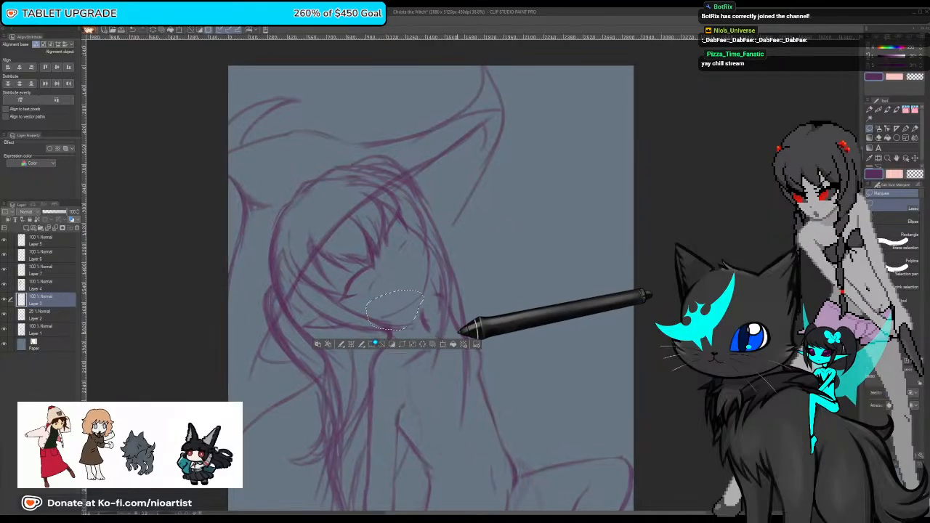
mouse_move(452, 347)
left_mouse_down()
mouse_move(427, 277)
mouse_move(440, 324)
left_mouse_up()
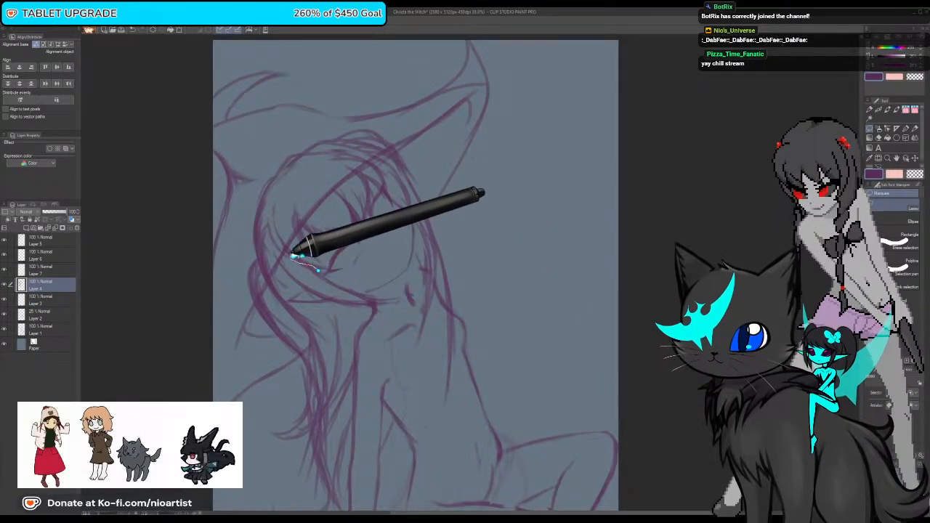
Step: Lasso the hair strand along the near cheek on Layer 4, rotate it slightly with a transform, apply and deselect
mouse_move(273, 251)
left_mouse_down()
mouse_move(299, 294)
mouse_move(322, 305)
mouse_move(356, 316)
mouse_move(395, 296)
left_mouse_up()
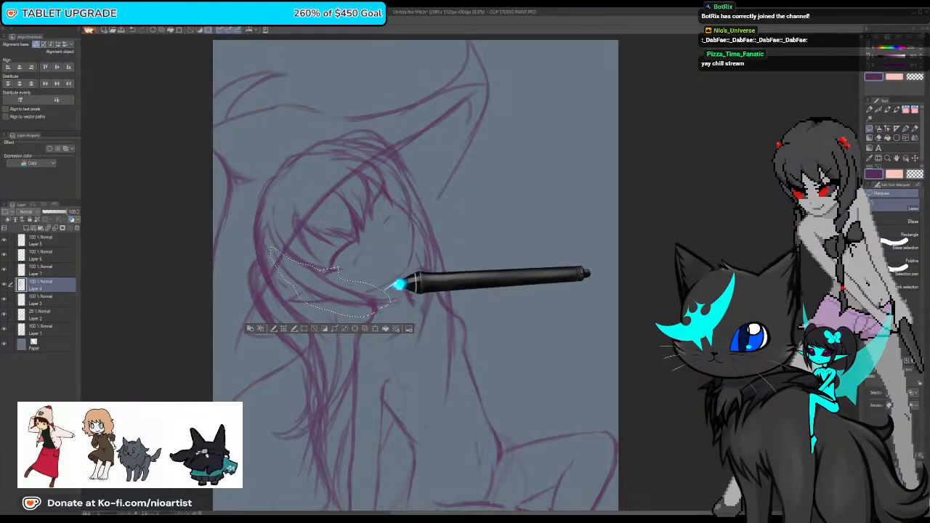
key("ctrl+t")
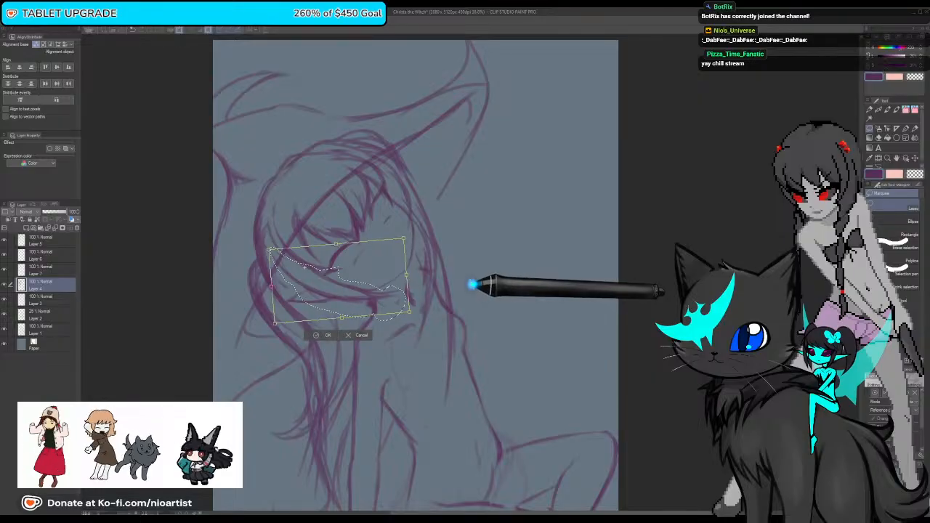
left_click(326, 335)
key("ctrl+d")
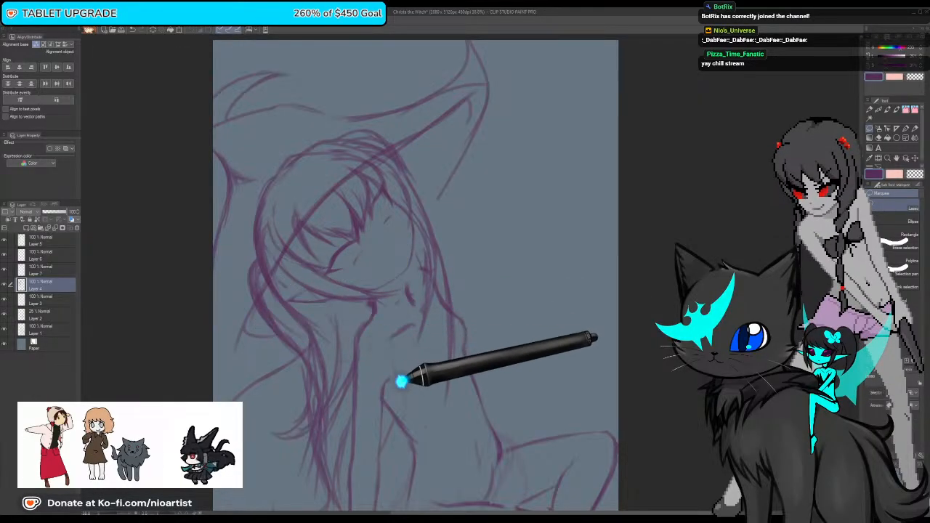
Step: Select the head, hat and hair layers (Layers 3 to 7) together, transform them slightly down and rotate them a touch on the body, and apply
left_click_drag(390, 395, 378, 346)
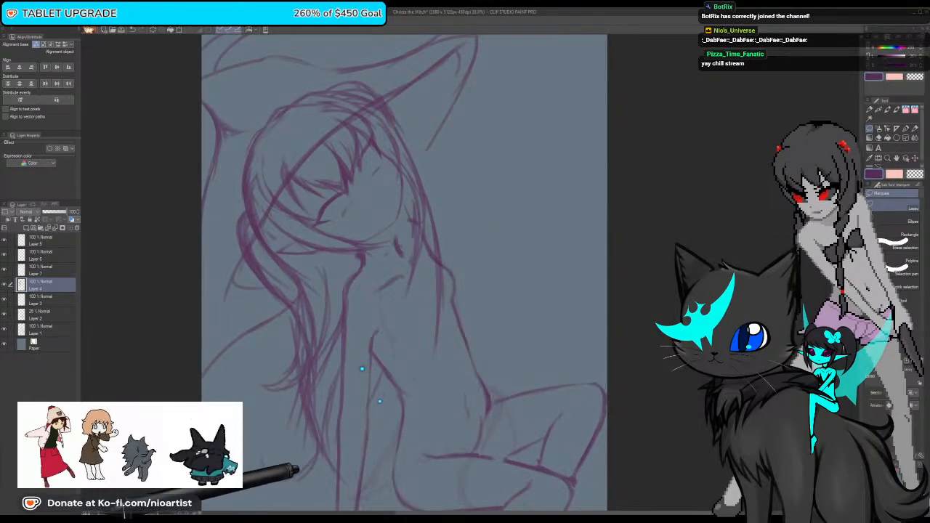
left_click_drag(106, 515, 104, 515)
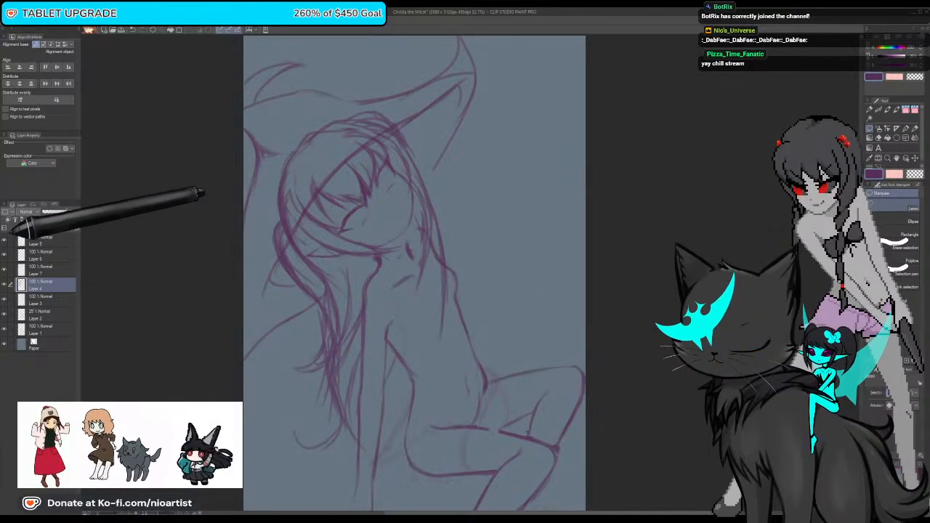
left_click(4, 271)
left_click(4, 270)
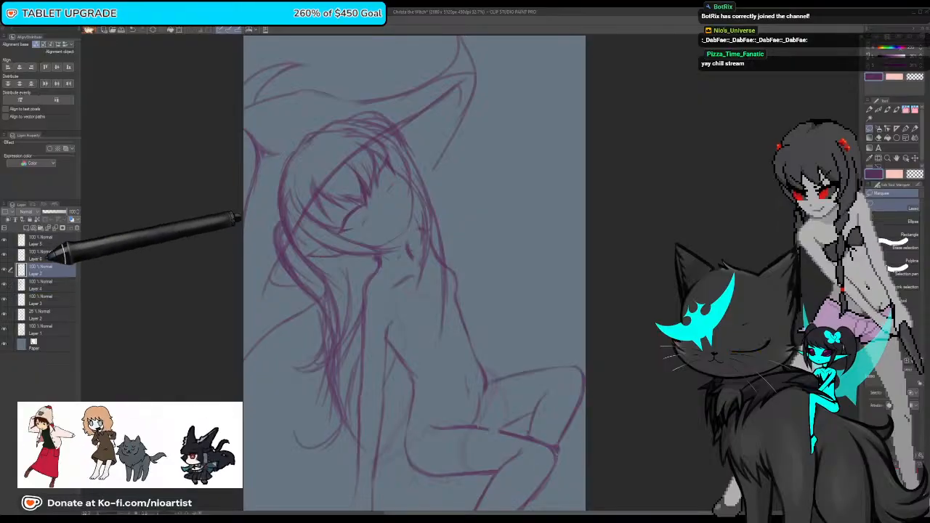
left_click(47, 239)
left_click(49, 282, "shift")
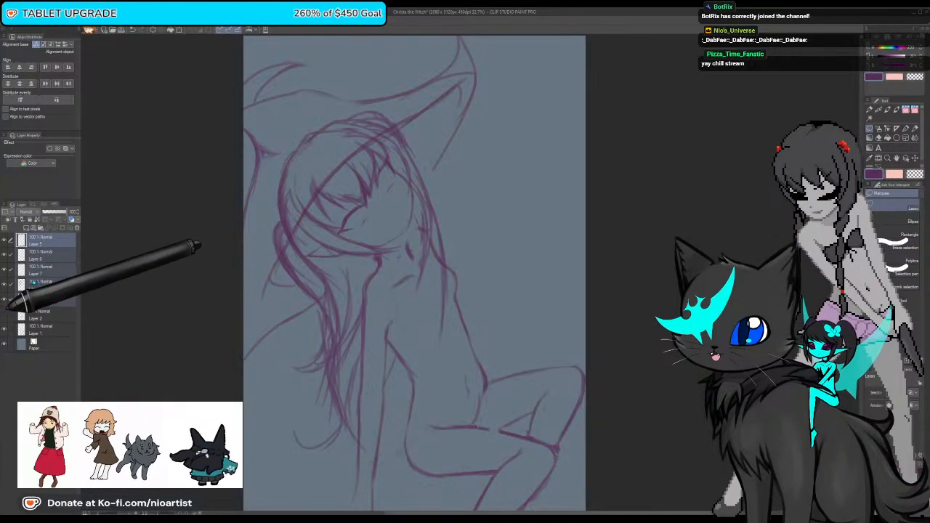
key("ctrl+t")
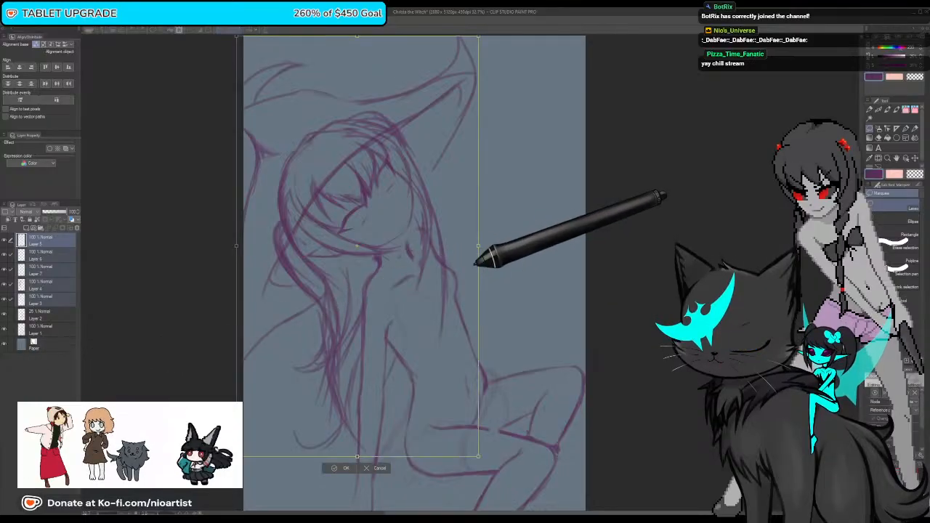
left_click_drag(445, 286, 441, 289)
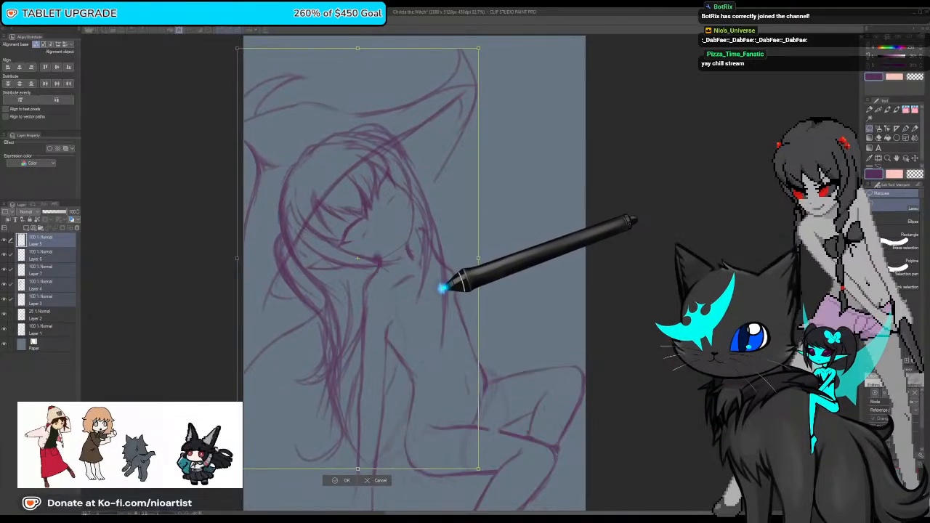
left_click_drag(531, 275, 446, 262)
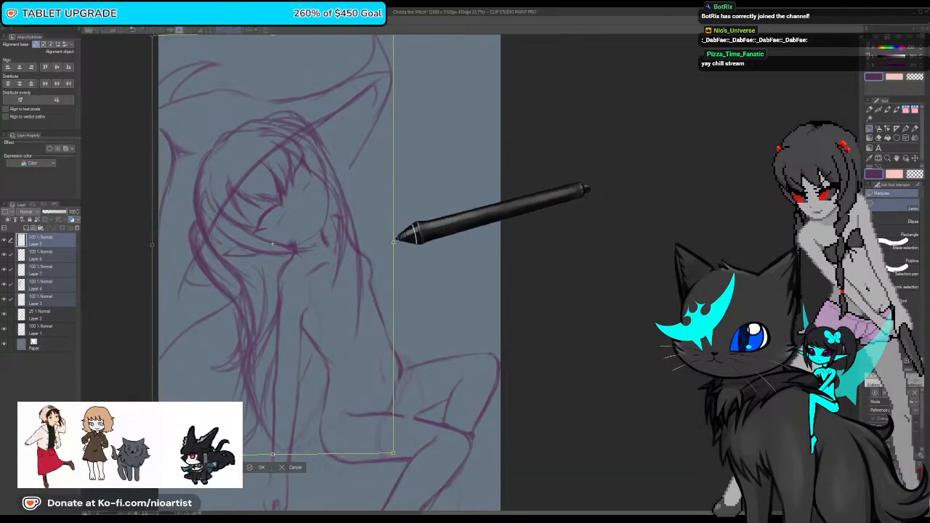
left_click_drag(393, 242, 396, 242)
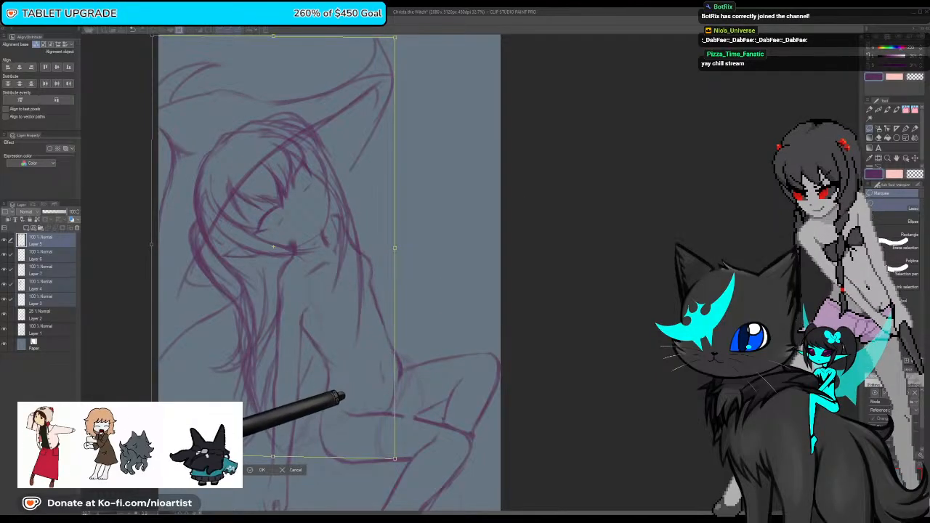
left_click_drag(148, 449, 149, 446)
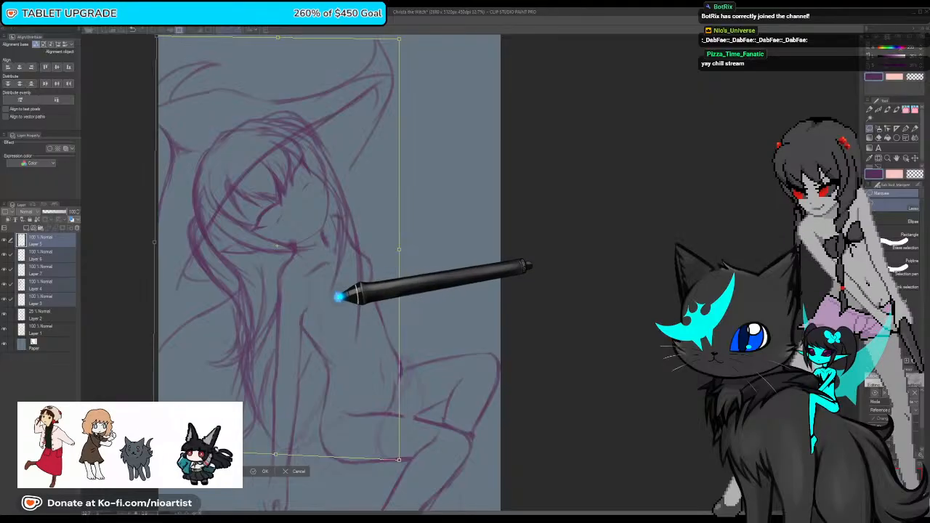
left_click_drag(338, 296, 338, 296)
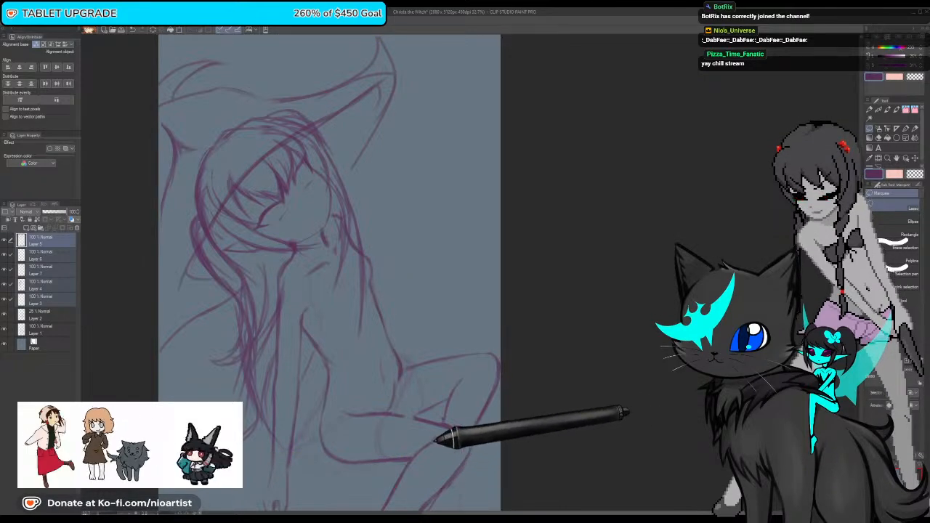
Step: Select the clothing sketch on Layer 2 and raise its layer opacity to 100%
left_click_drag(436, 440, 460, 303)
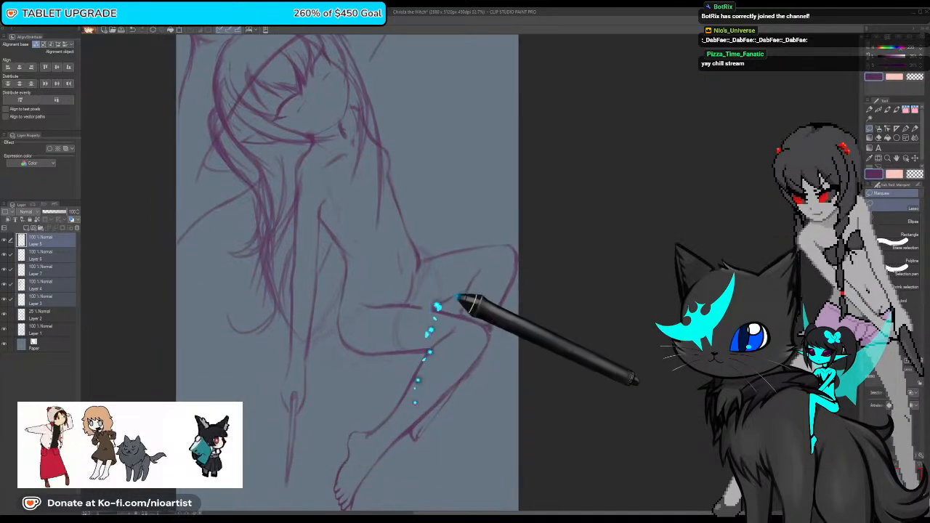
left_click(324, 317, "ctrl+shift")
mouse_move(64, 211)
left_mouse_down()
mouse_move(54, 205)
mouse_move(73, 207)
left_mouse_up()
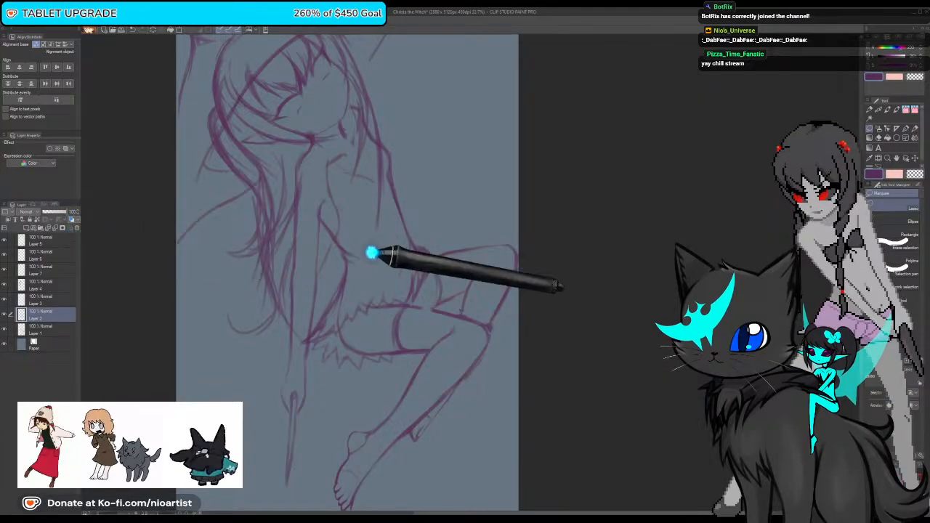
Step: Thin out and lighten the collarbone and shoulder lines of the body sketch on Layer 1
left_click_drag(372, 279, 458, 360)
left_click_drag(106, 513, 120, 512)
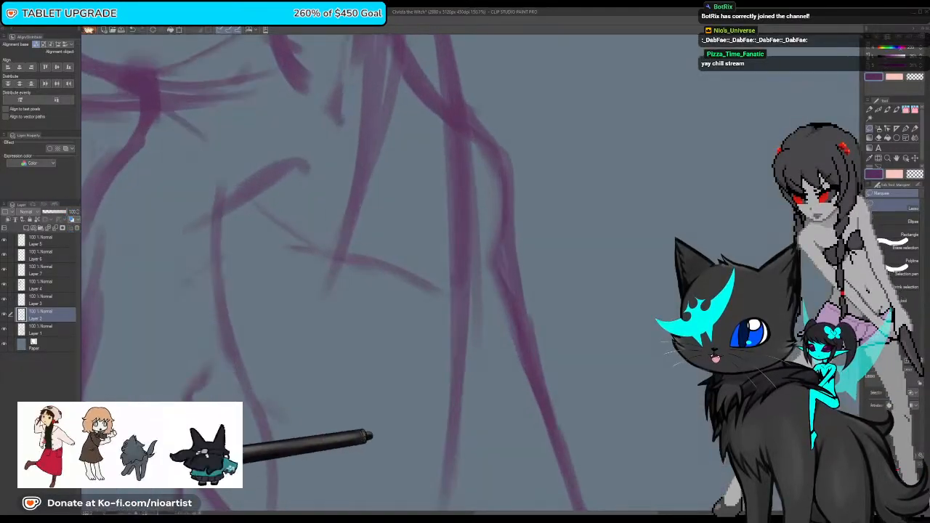
left_click_drag(279, 339, 389, 431)
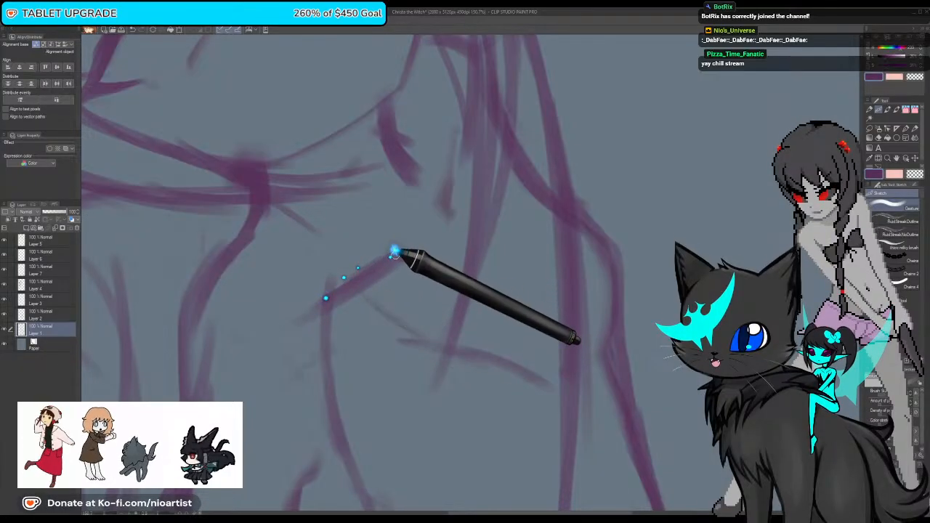
mouse_move(394, 254)
left_mouse_down()
mouse_move(346, 278)
mouse_move(363, 281)
mouse_move(336, 296)
left_mouse_up()
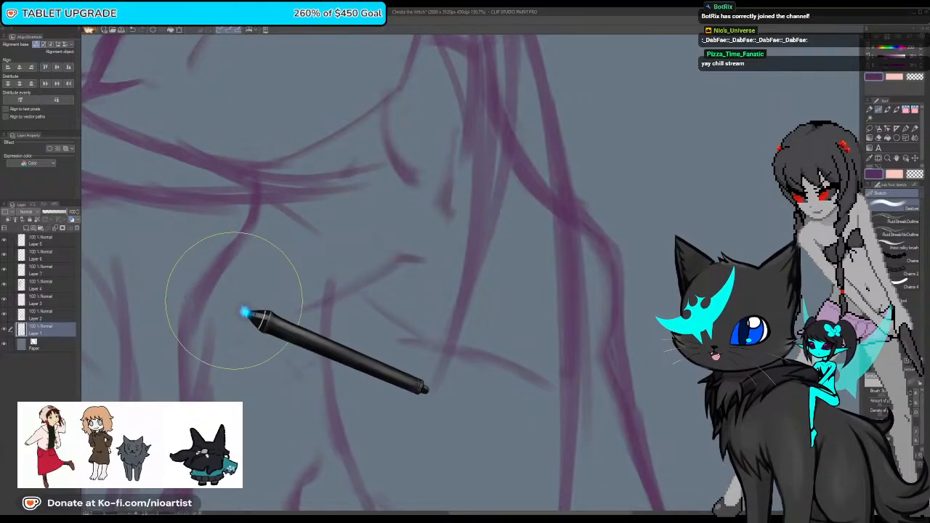
Step: Erase the stray strokes beside the supporting arm and armpit on Layer 1 and remove the leftover collarbone line
left_click_drag(352, 412, 438, 198)
mouse_move(404, 276)
left_mouse_down()
mouse_move(440, 192)
mouse_move(460, 267)
left_mouse_up()
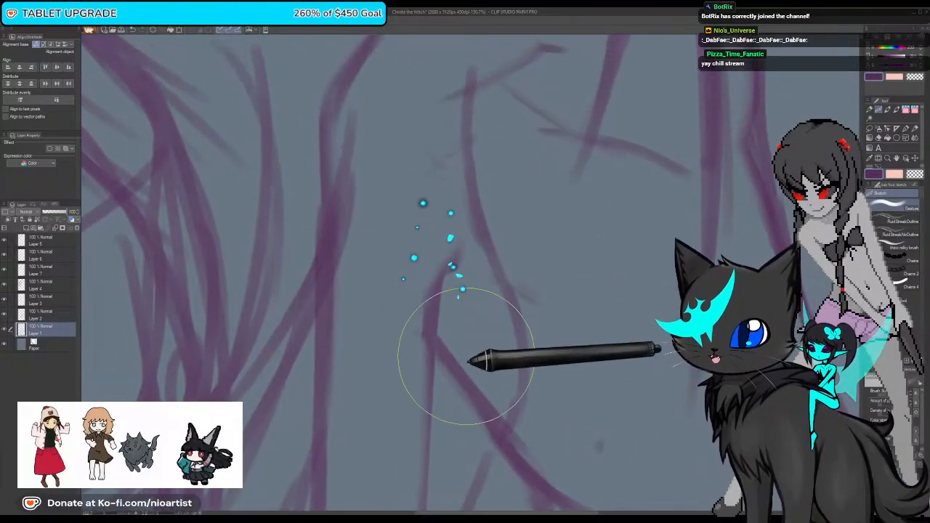
left_click(348, 180, "ctrl+shift")
left_click_drag(357, 113, 353, 312)
left_click_drag(347, 207, 355, 353)
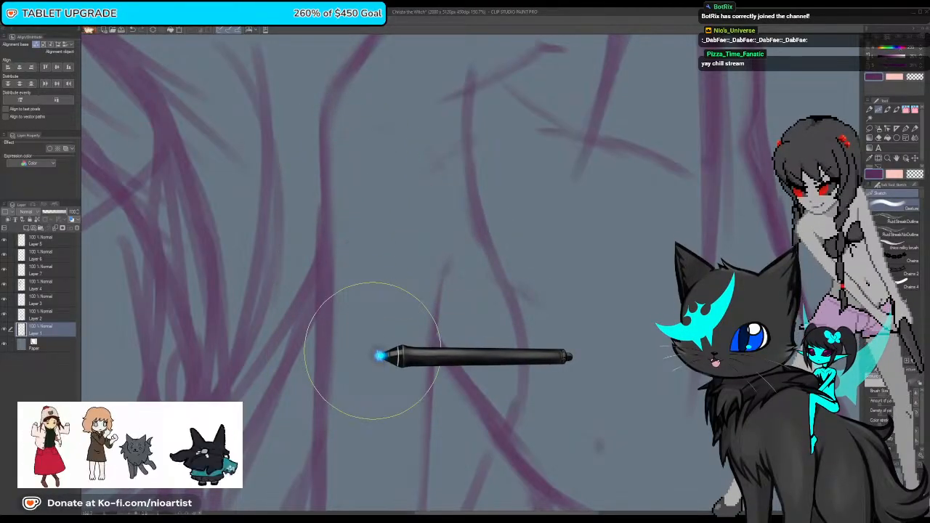
left_click_drag(452, 146, 467, 355)
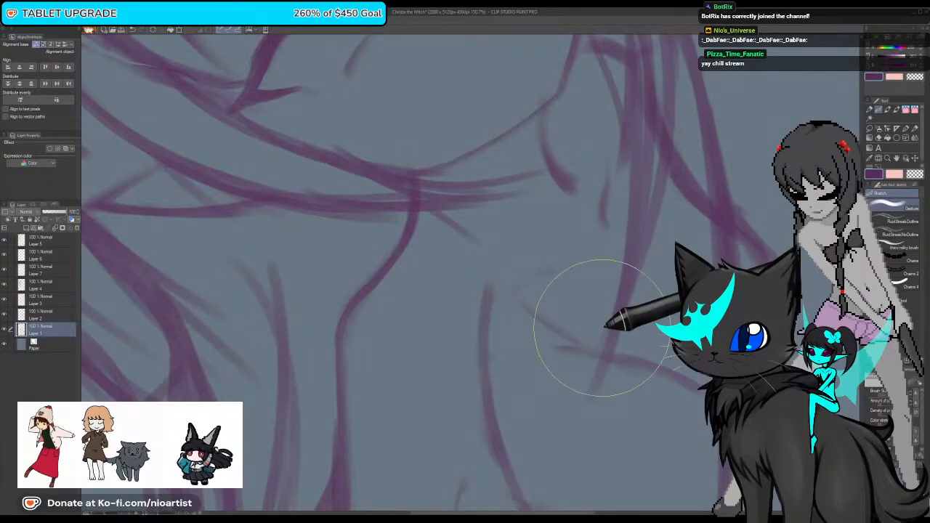
Step: Examine the cleaned body linework from the shoulders down the torso, arm and legs
left_click_drag(455, 356, 423, 67)
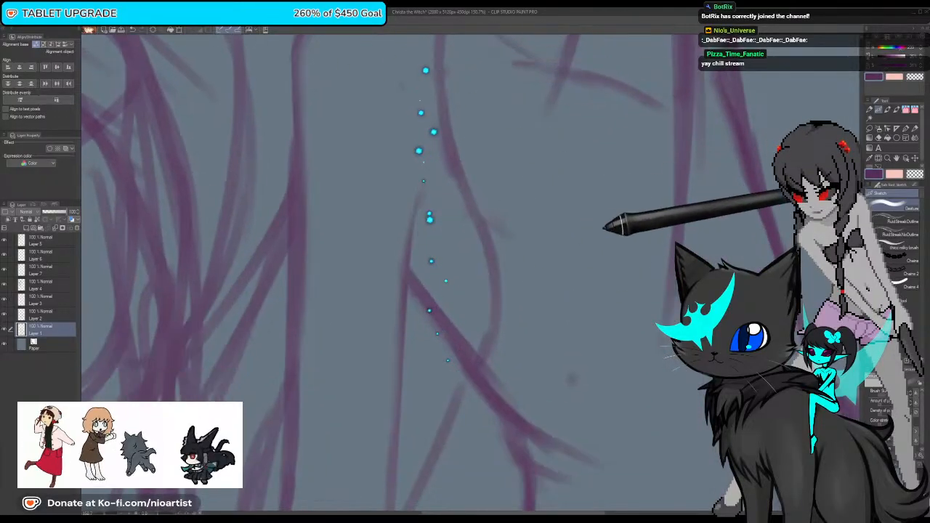
left_click_drag(584, 236, 482, 468)
left_click_drag(485, 399, 443, 350)
left_click_drag(560, 345, 480, 371)
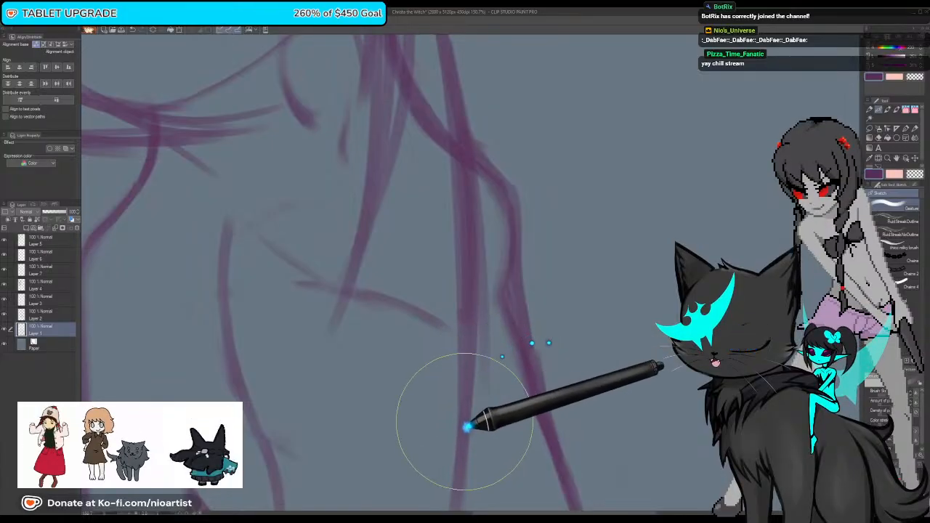
left_click_drag(451, 444, 452, 219)
mouse_move(490, 266)
left_mouse_down()
mouse_move(489, 459)
mouse_move(489, 89)
left_mouse_up()
left_click_drag(105, 514, 100, 515)
mouse_move(434, 459)
left_mouse_down()
mouse_move(382, 388)
mouse_move(431, 400)
mouse_move(477, 208)
mouse_move(469, 331)
left_mouse_up()
left_click_drag(409, 353, 414, 372)
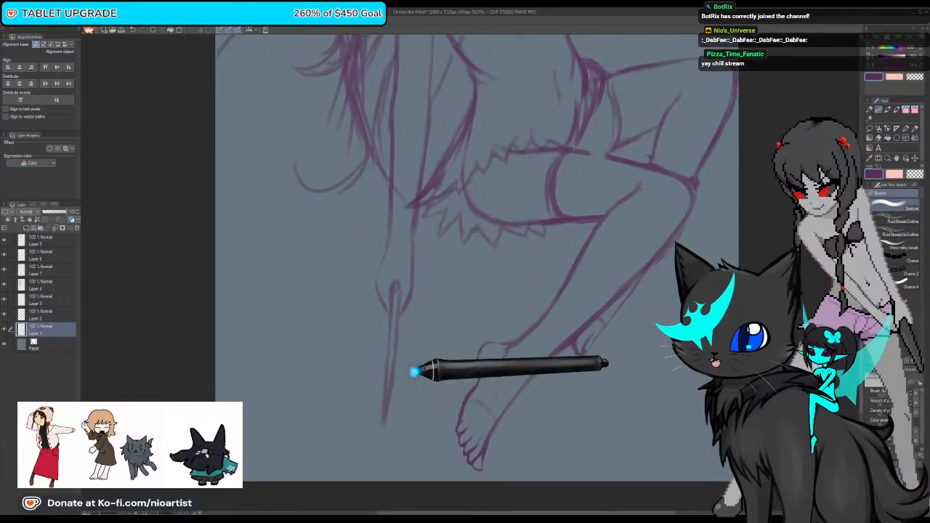
mouse_move(483, 175)
left_mouse_down()
mouse_move(424, 374)
mouse_move(423, 356)
left_mouse_up()
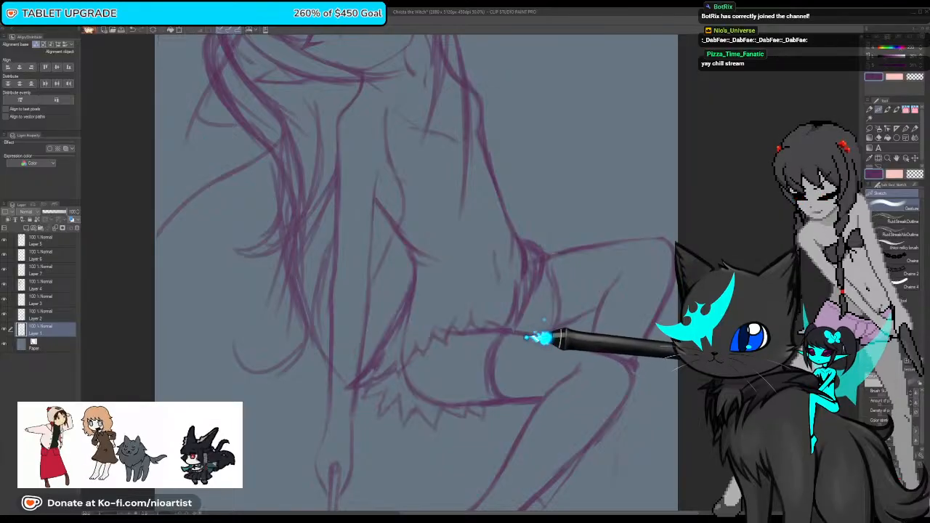
left_click_drag(448, 261, 533, 439)
Step: Sketch an open smiling mouth on the face on Layer 7 and check it against the whole figure
left_click(408, 191, "ctrl+shift")
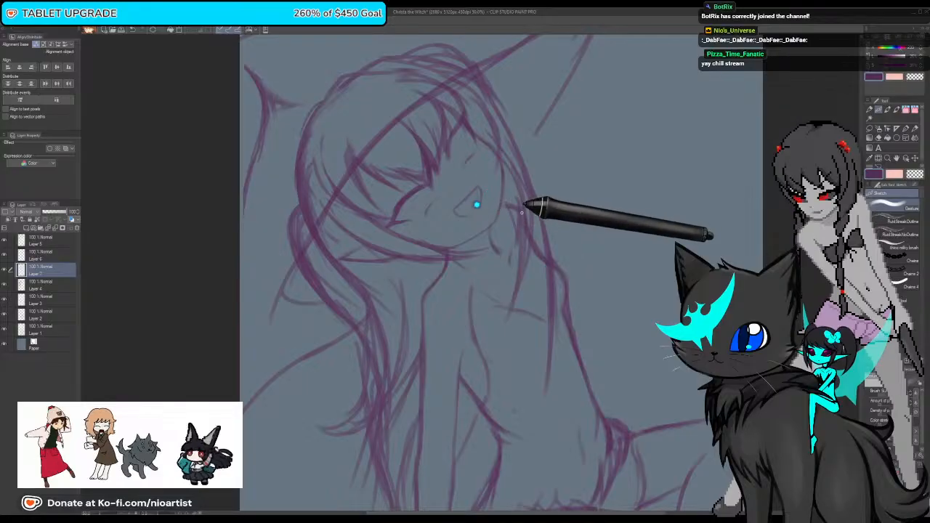
key("ctrl+minus")
key("ctrl+minus")
key("ctrl+minus")
key("ctrl+minus")
key("ctrl+minus")
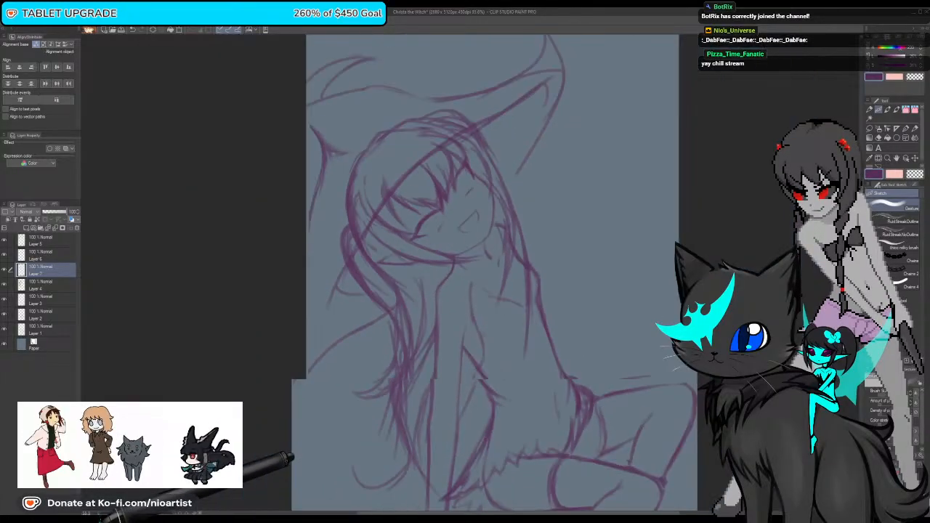
Step: Lasso the mouth on Layer 7, shift it slightly down toward the chin with a small rotation, apply the transform and deselect
key("ctrl+plus")
key("ctrl+plus")
key("ctrl+plus")
key("ctrl+plus")
key("ctrl+plus")
key("ctrl+plus")
key("ctrl+plus")
left_click(869, 128)
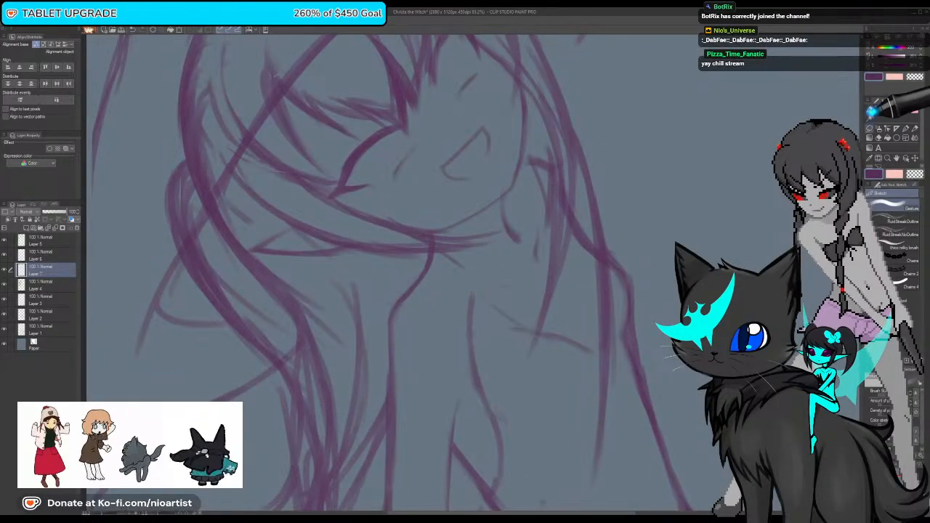
left_click_drag(461, 128, 475, 115)
key("ctrl+t")
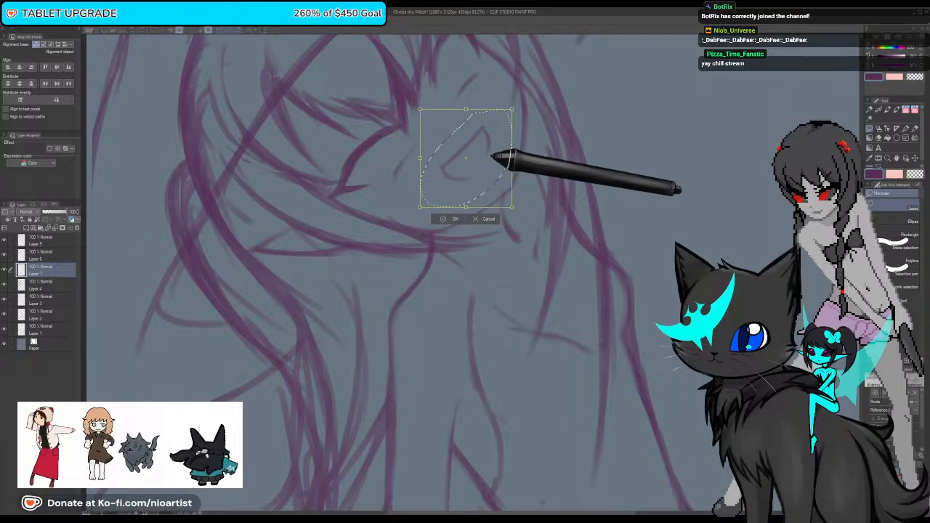
mouse_move(494, 158)
left_mouse_down()
mouse_move(487, 183)
mouse_move(522, 174)
mouse_move(488, 172)
left_mouse_up()
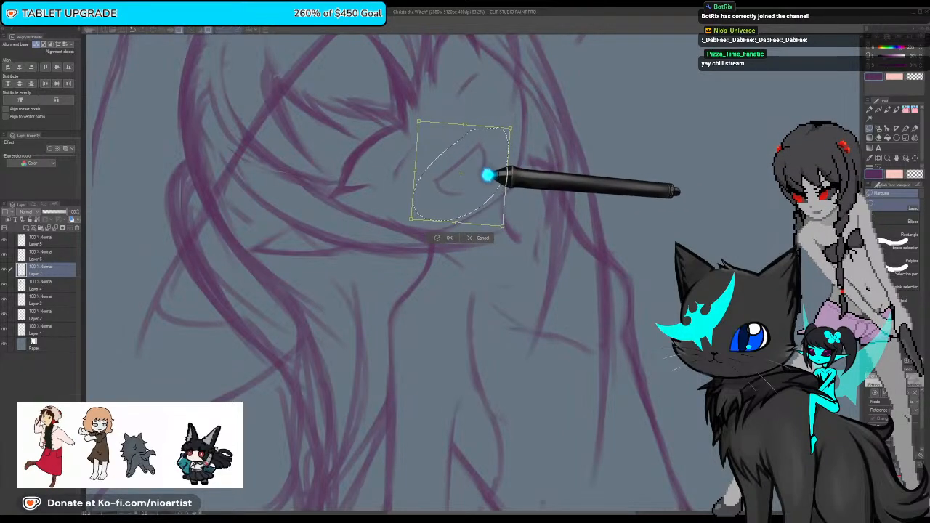
left_click(443, 239)
key("ctrl+d")
Step: Rework the mouth on Layer 7 with the sketch brush into a softer, rounder open smile and check it at full-figure size
left_click_drag(503, 222, 511, 315)
scroll(479, 279, "up", 2)
scroll(479, 278, "down", 10)
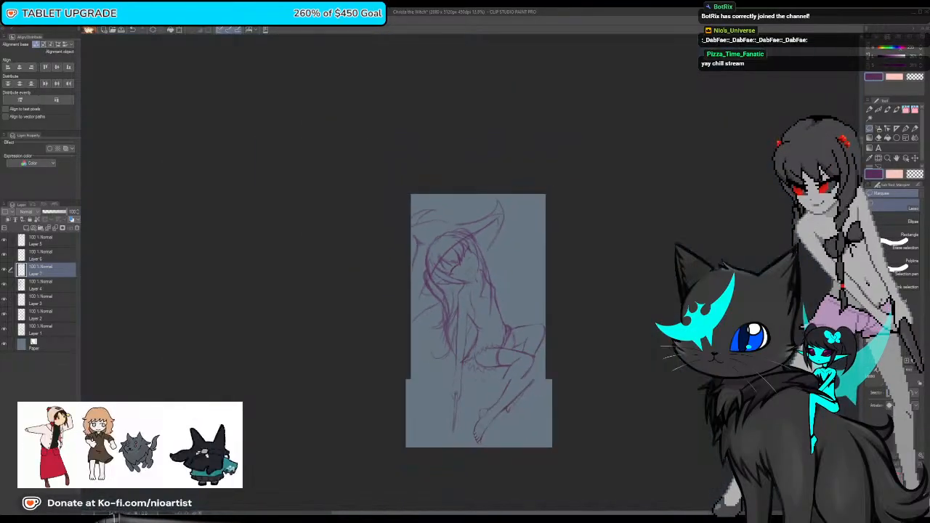
scroll(479, 279, "up", 10)
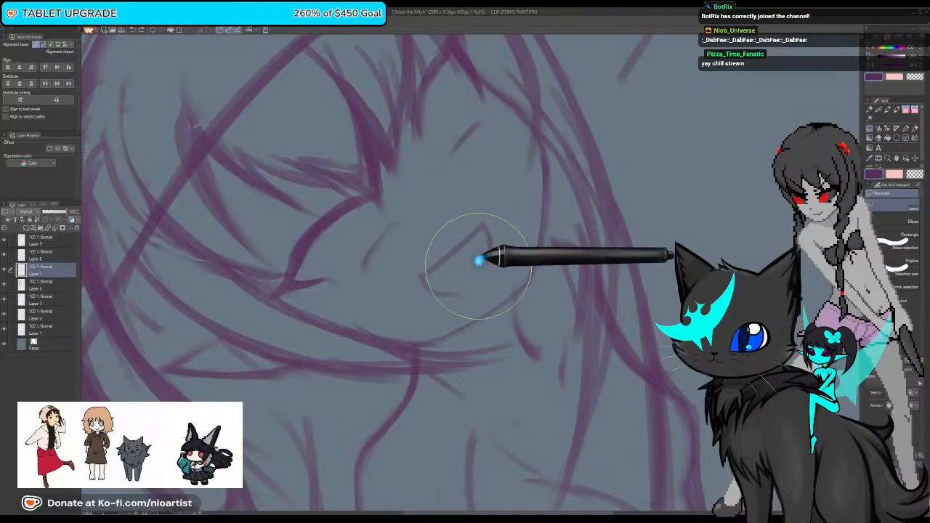
left_click(877, 109)
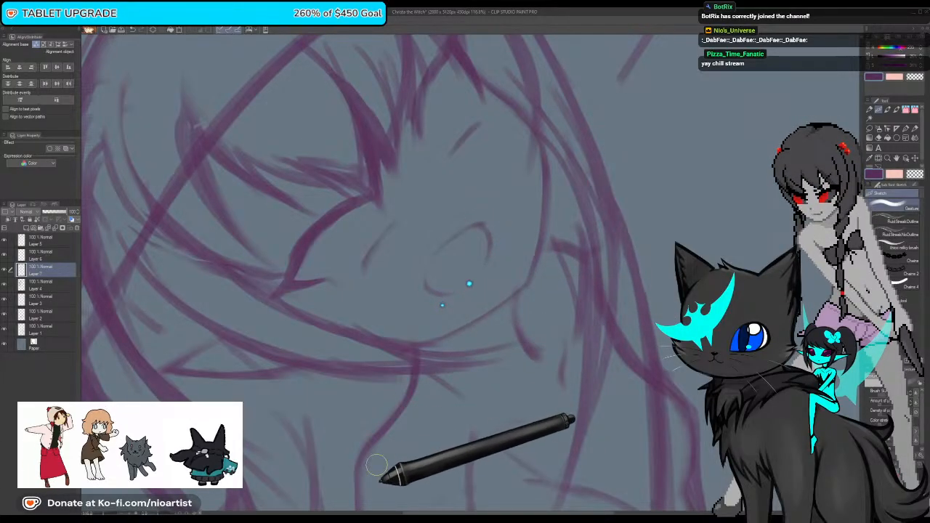
scroll(469, 273, "down", 10)
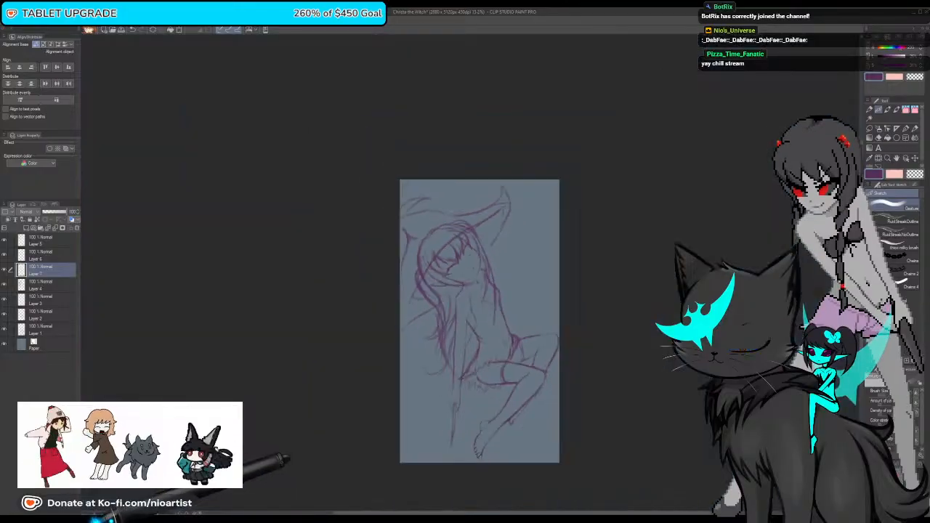
Step: Lasso the mouth on Layer 7, mesh-transform its upper corner outward, shift it slightly toward the chin, apply, deselect and check the figure
scroll(468, 274, "up", 12)
key("m")
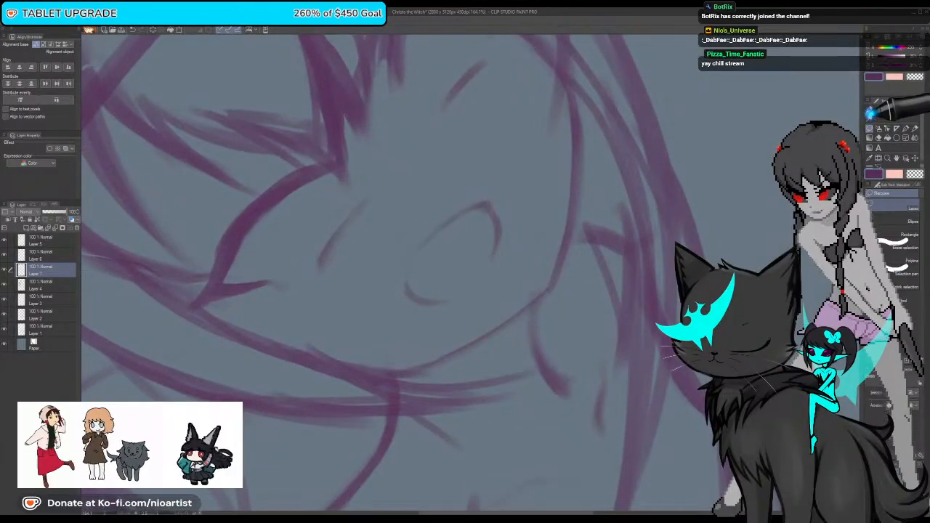
mouse_move(501, 188)
left_mouse_down()
mouse_move(502, 269)
mouse_move(507, 204)
left_mouse_up()
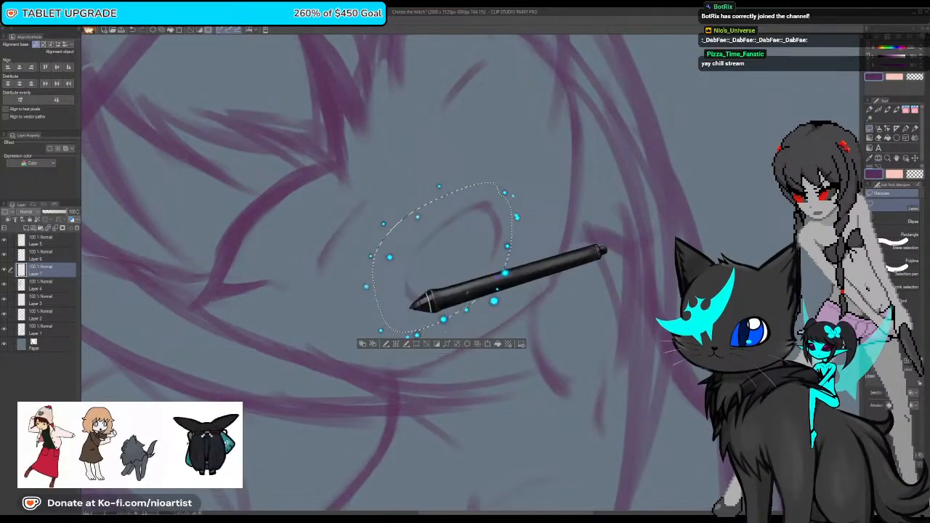
left_click(397, 344)
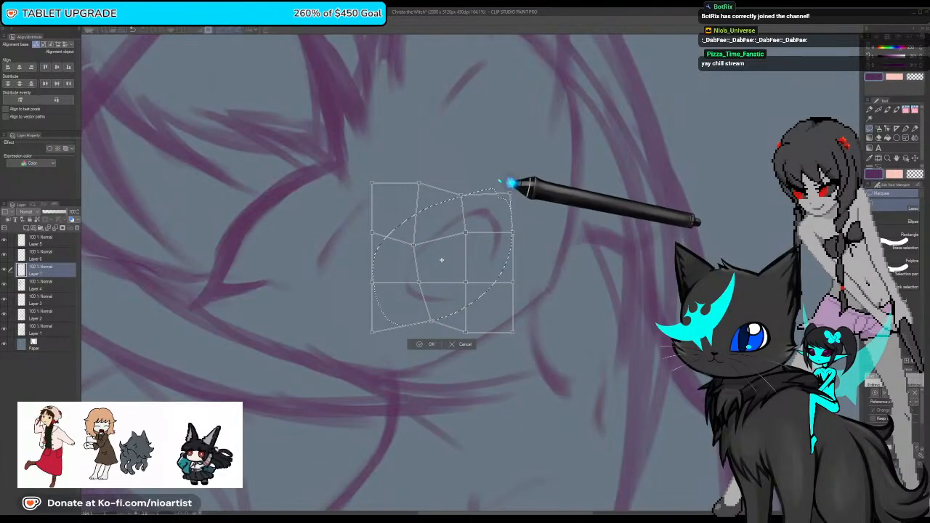
left_click_drag(515, 186, 518, 171)
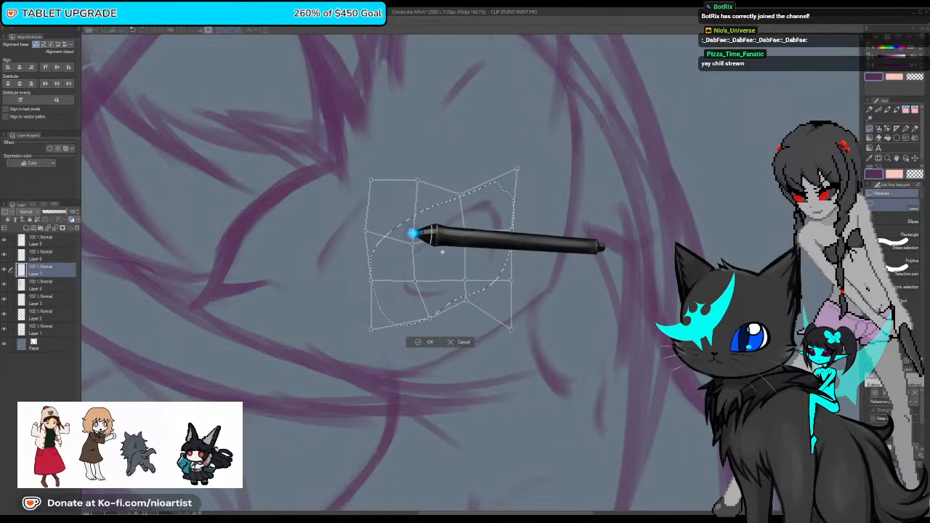
left_click_drag(441, 252, 446, 262)
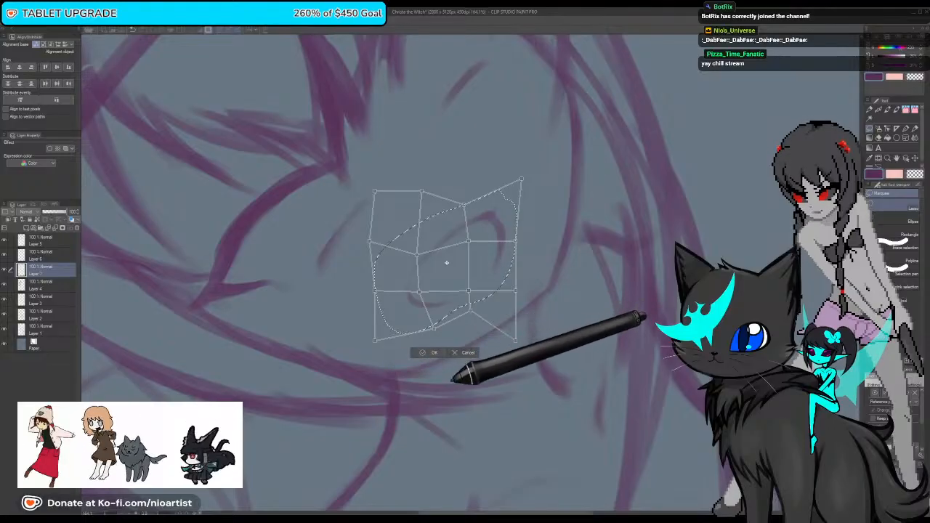
key("Return")
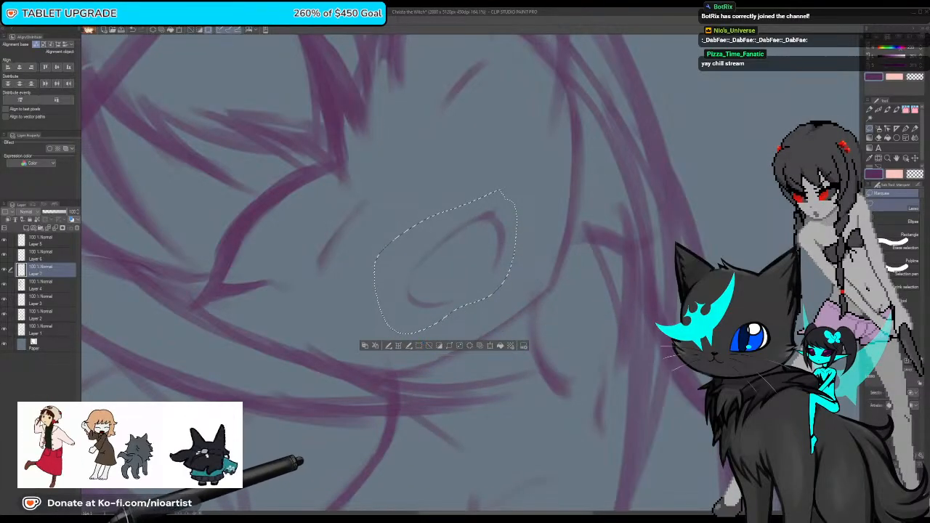
key("ctrl+minus")
key("ctrl+minus")
key("ctrl+minus")
key("ctrl+d")
left_click_drag(536, 375, 507, 390)
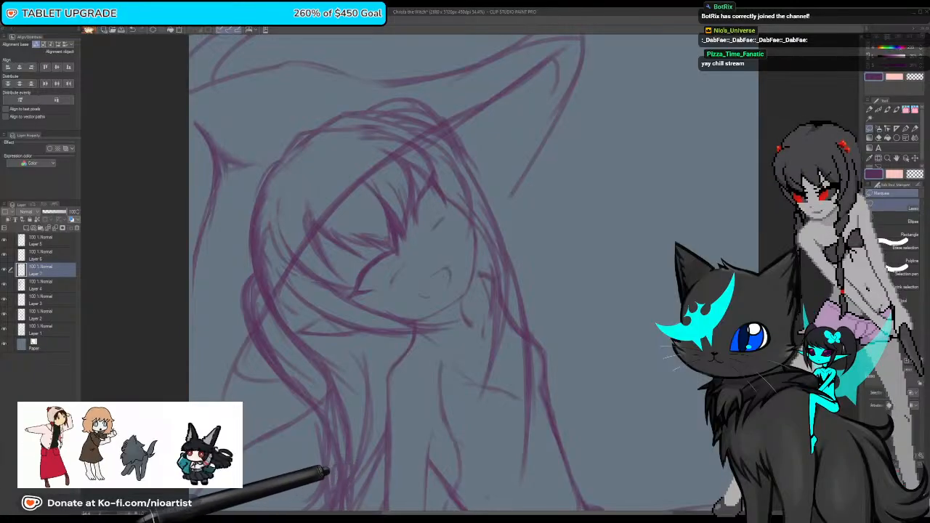
key("ctrl+minus")
key("ctrl+minus")
Step: Redraw the mouth on Layer 7 with the sketch brush, adding a small pointed notch in the upper lip, and check it at full-figure size
key("ctrl+plus")
key("ctrl+plus")
key("ctrl+plus")
key("ctrl+plus")
key("ctrl+plus")
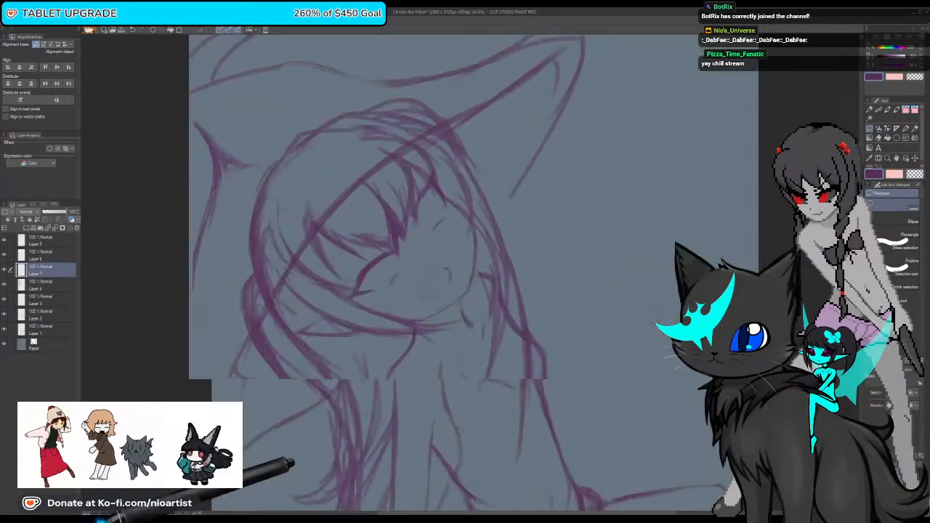
left_click_drag(336, 382, 365, 397)
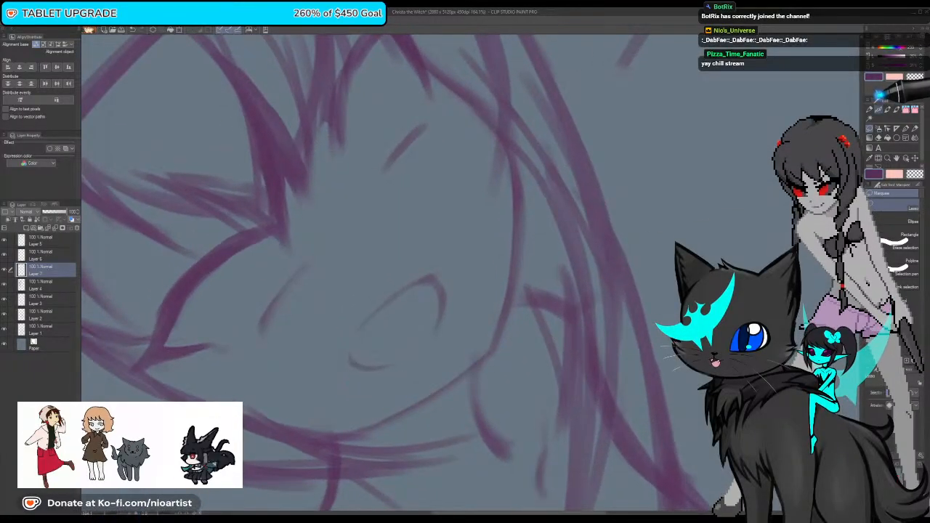
left_click(887, 109)
left_click(878, 109)
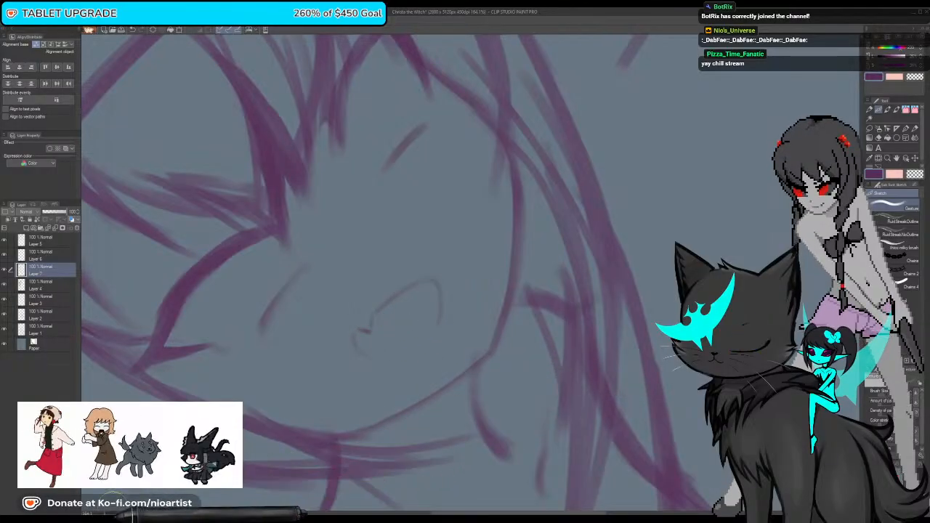
left_click(97, 515)
left_click(97, 515)
left_click(97, 515)
left_click(97, 515)
left_click(98, 515)
left_click(97, 515)
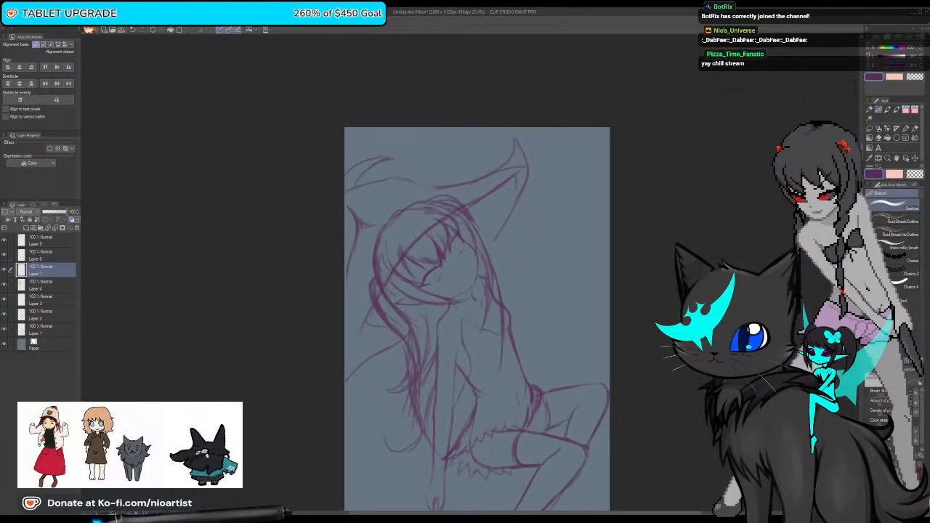
Step: Redraw the mouth's upper lip as a thin sloping line and sharpen its far corner on Layer 7, checking it against the head
left_click_drag(98, 515, 164, 515)
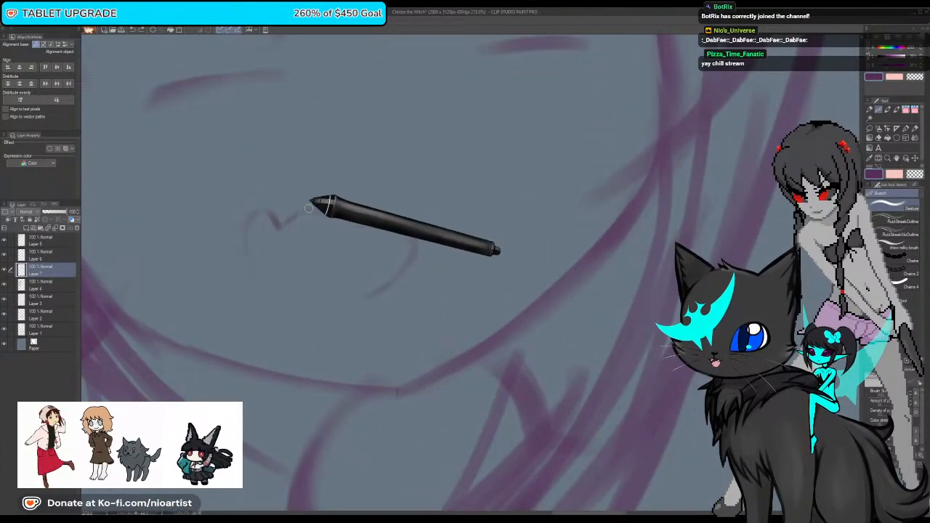
left_click_drag(311, 207, 406, 218)
mouse_move(309, 208)
left_mouse_down()
mouse_move(399, 225)
mouse_move(310, 207)
mouse_move(364, 218)
mouse_move(412, 219)
left_mouse_up()
mouse_move(352, 210)
left_mouse_down()
mouse_move(417, 220)
mouse_move(384, 282)
left_mouse_up()
left_click_drag(421, 222, 412, 257)
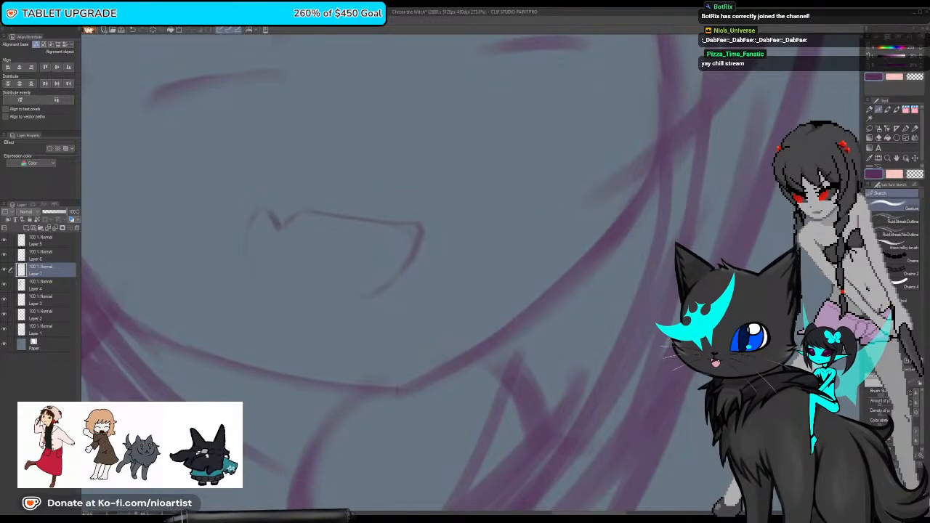
left_click_drag(177, 513, 167, 512)
left_click_drag(403, 392, 388, 308)
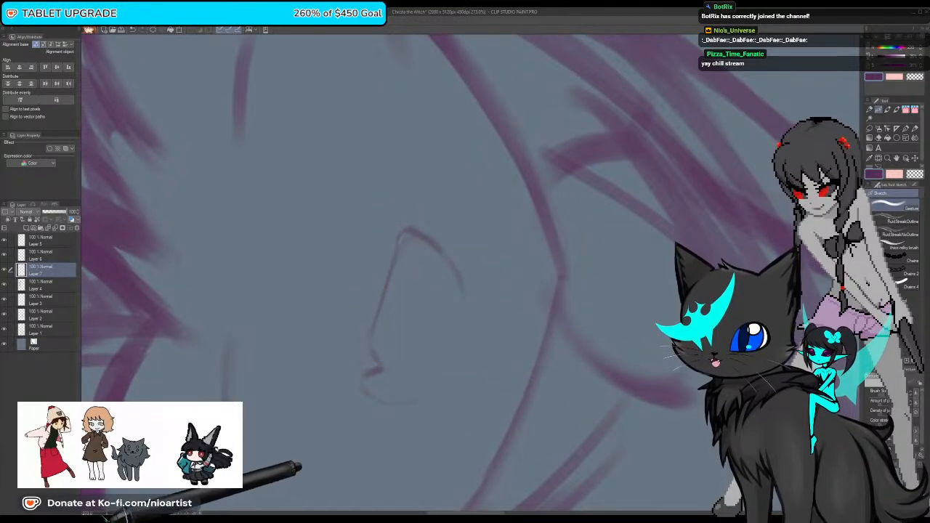
left_click_drag(109, 515, 105, 515)
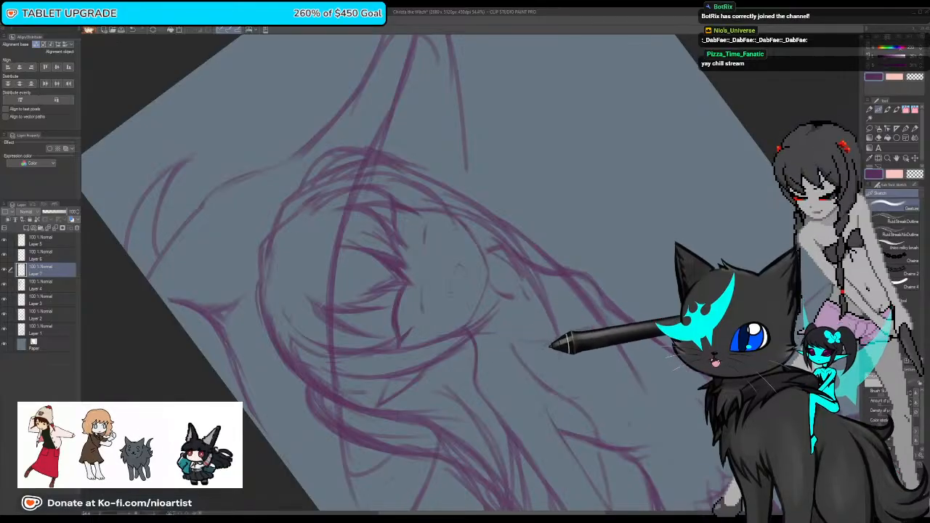
left_click_drag(520, 377, 503, 339)
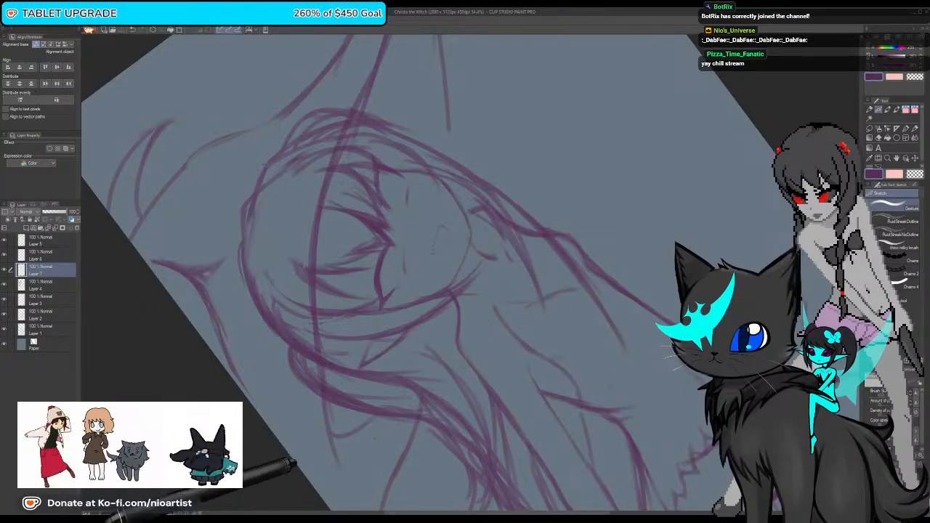
Step: Examine the eyes, lashes and fringe up close in both rotated and upright views of the face
key("ctrl+plus")
key("ctrl+plus")
key("ctrl+plus")
key("ctrl+plus")
key("ctrl+plus")
key("ctrl+plus")
left_click_drag(254, 317, 292, 310)
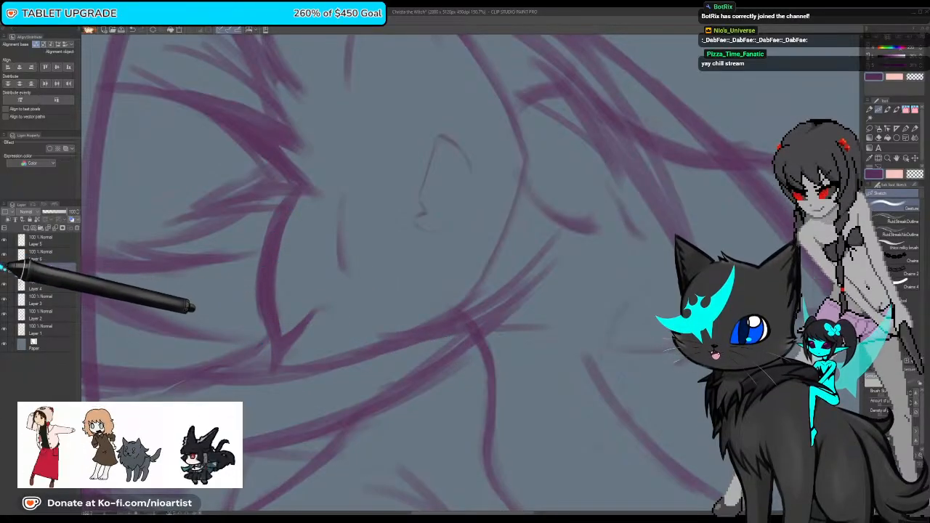
left_click_drag(276, 165, 297, 385)
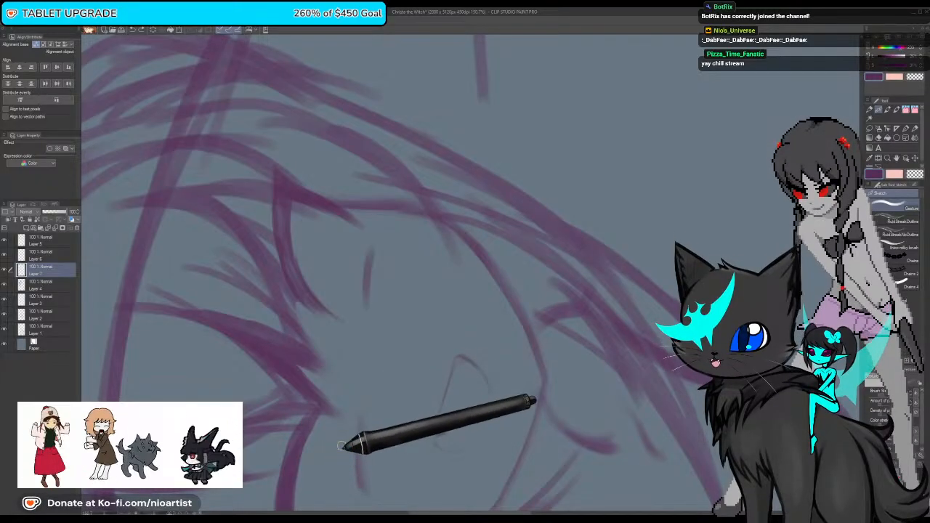
left_click_drag(343, 375, 388, 141)
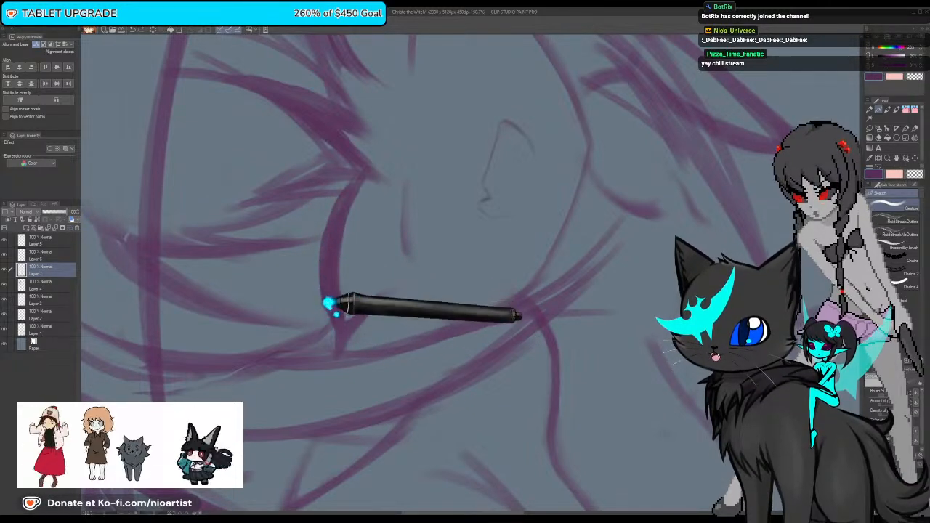
left_click_drag(364, 279, 383, 385)
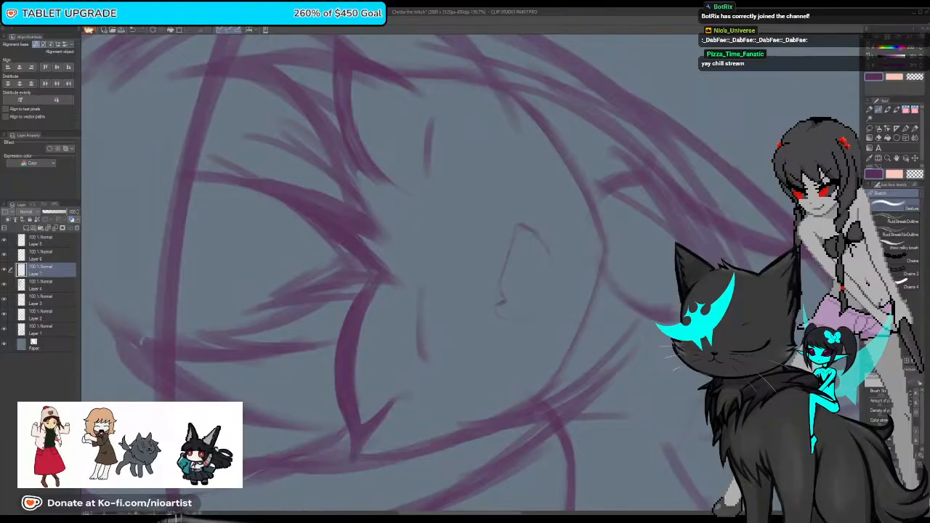
left_click_drag(163, 517, 261, 430)
left_click_drag(460, 208, 465, 318)
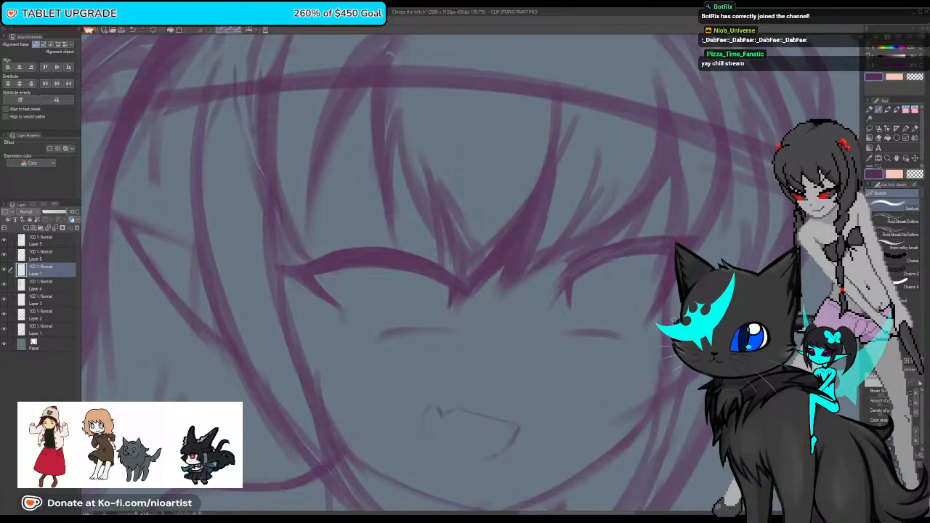
left_click_drag(674, 319, 640, 349)
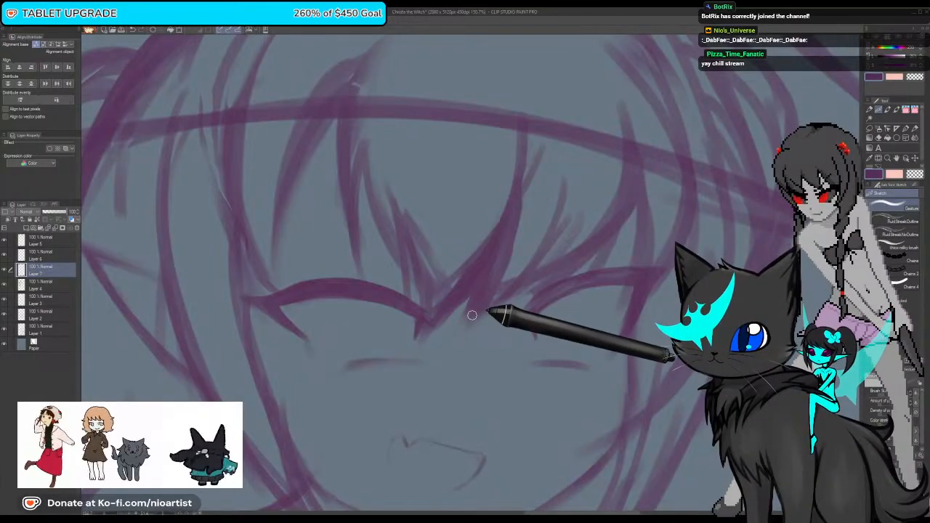
left_click_drag(312, 337, 362, 360)
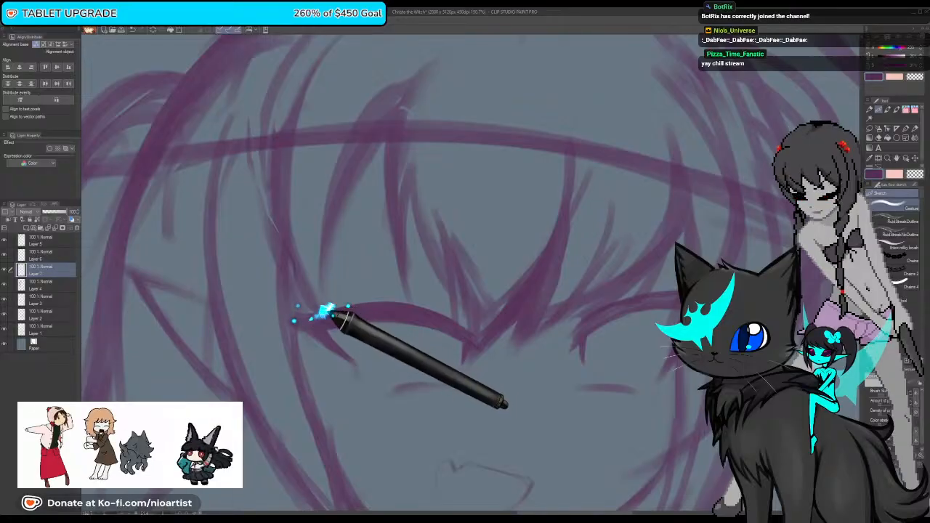
left_click_drag(280, 312, 310, 322)
mouse_move(560, 387)
left_mouse_down()
mouse_move(501, 283)
mouse_move(508, 295)
left_mouse_up()
Step: Add a new layer below Layer 7, sketch iris outlines in both eyes on it and sharpen the lower lid lines
left_click(26, 228)
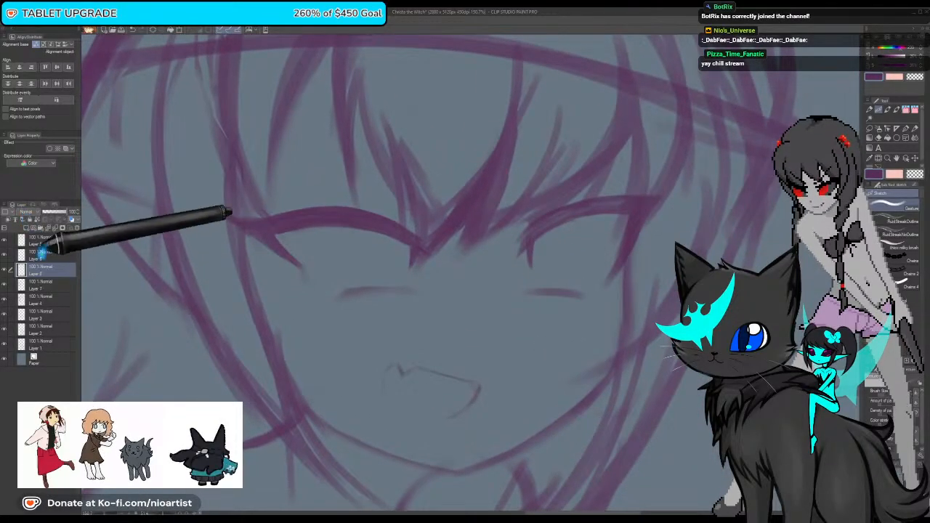
left_click_drag(45, 269, 48, 289)
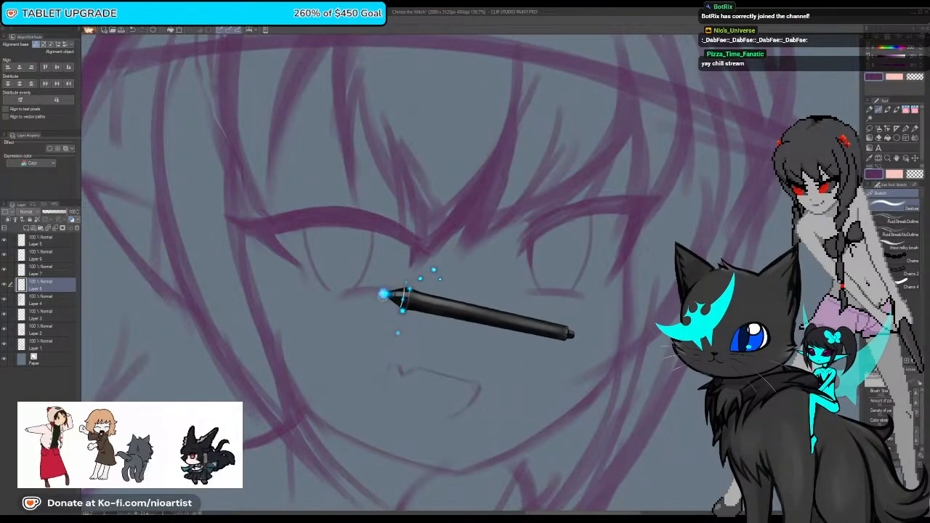
left_click_drag(381, 286, 410, 285)
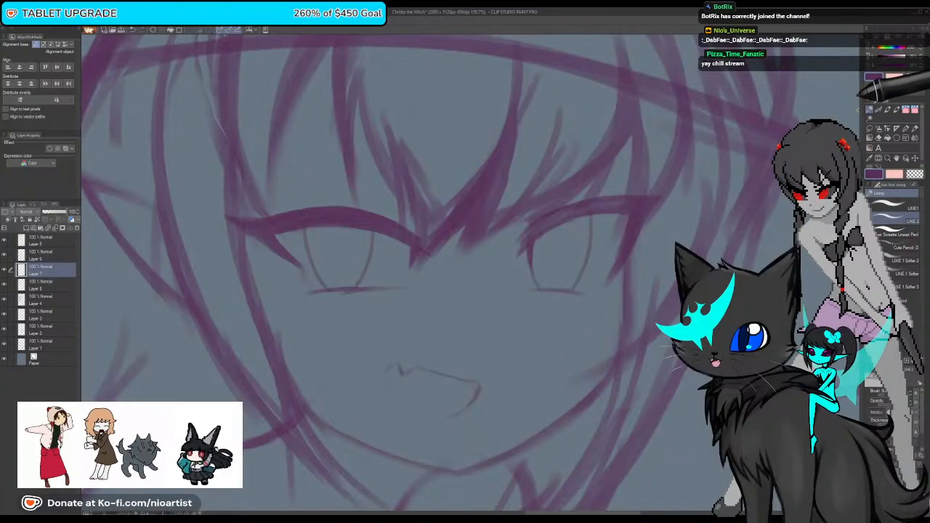
Step: Draw thin crease lines above both upper eyelids on Layer 7 with the LINE 2 lining brush
left_click_drag(373, 244, 469, 280)
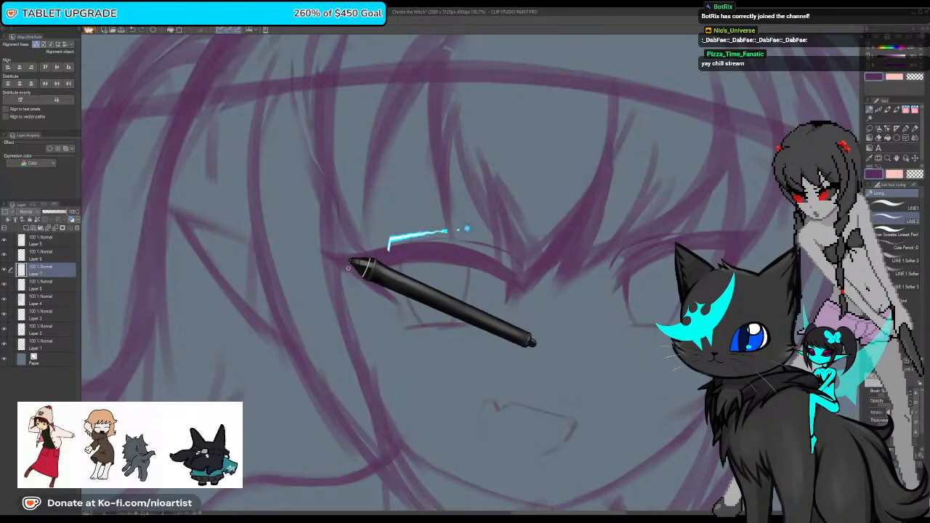
left_click_drag(668, 310, 564, 309)
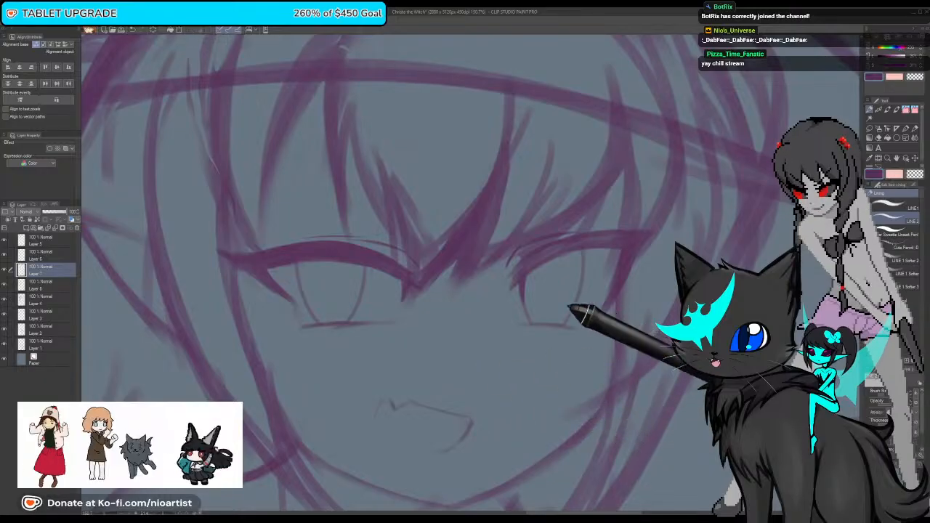
left_click_drag(511, 451, 520, 357)
left_click_drag(503, 319, 512, 382)
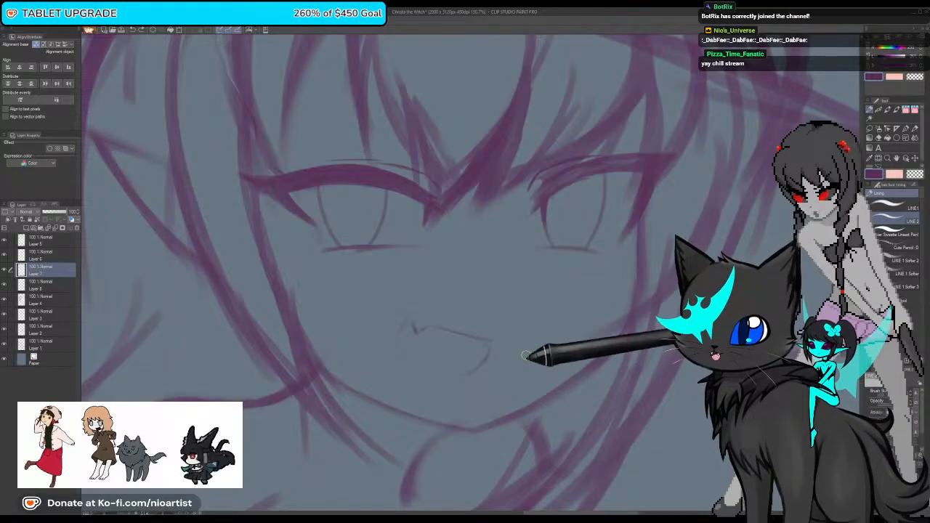
Step: Sketch a slanted eyebrow above the right-hand eye on Layer 7, lasso it and start transforming a copy on its own layer
mouse_move(562, 245)
left_mouse_down()
mouse_move(569, 345)
mouse_move(534, 383)
left_mouse_up()
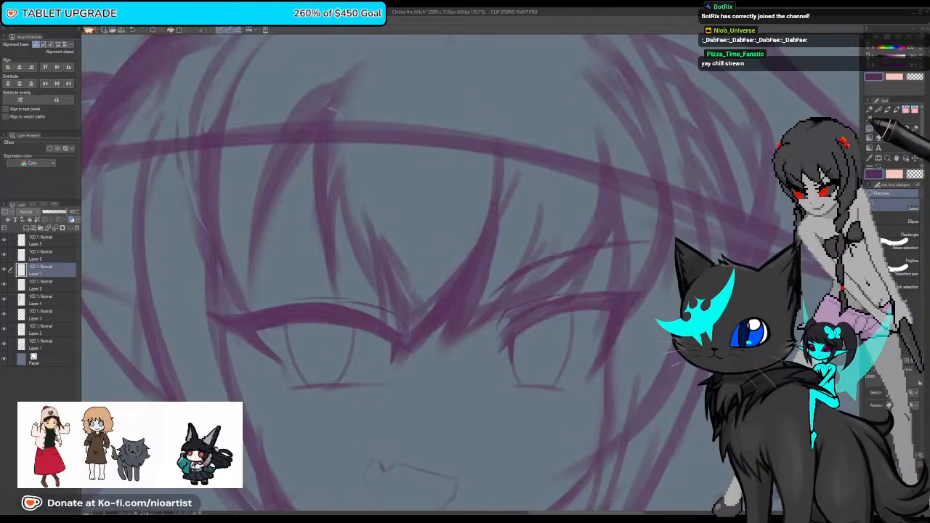
left_click_drag(668, 262, 587, 275)
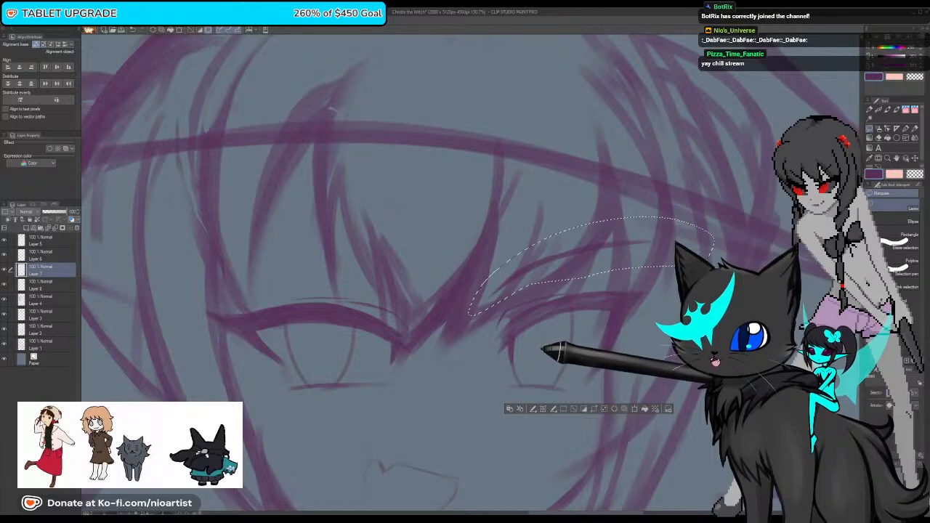
key("ctrl+t")
left_click_drag(533, 409, 574, 360)
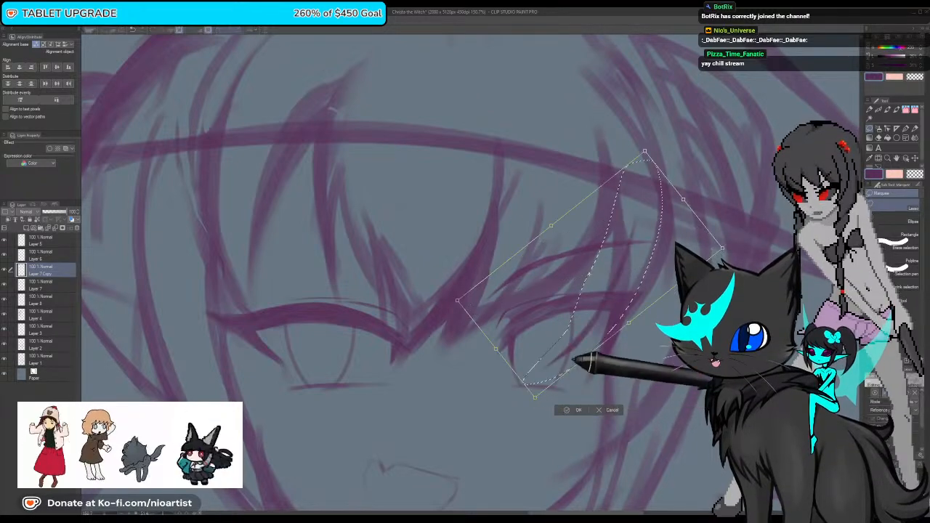
Step: Move, rotate and resize the eyebrow copy so it sits slanted above the left-hand eye, and apply the transform
left_click_drag(642, 269, 409, 215)
left_click_drag(510, 223, 301, 121)
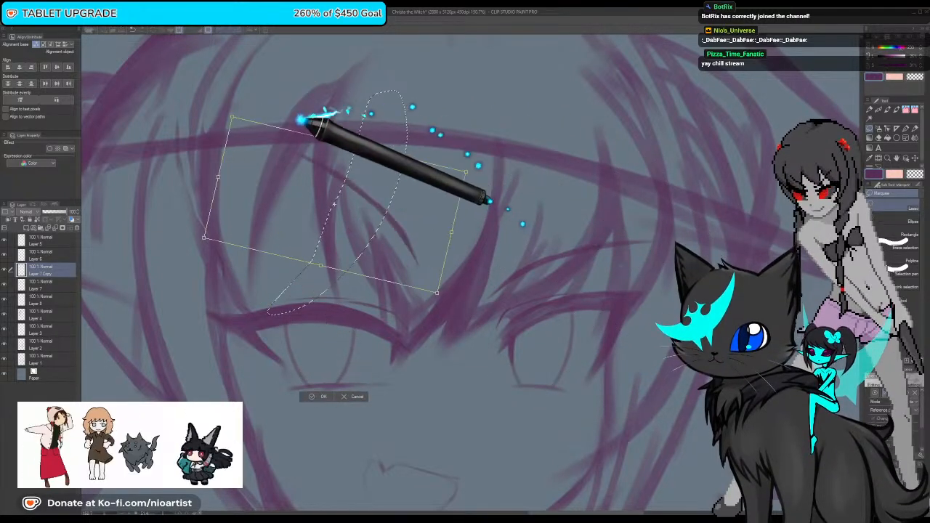
left_click_drag(498, 259, 411, 317)
left_click_drag(479, 295, 396, 256)
left_click_drag(499, 299, 469, 282)
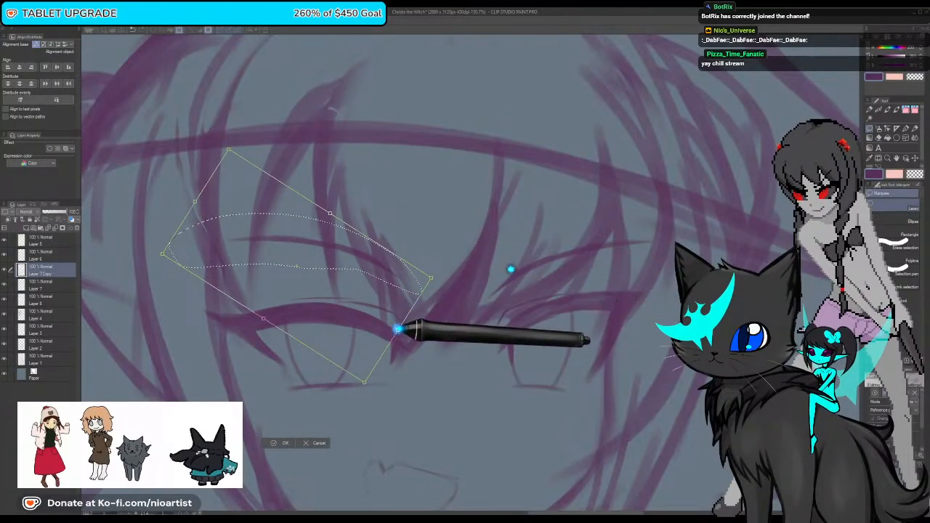
left_click_drag(404, 328, 418, 348)
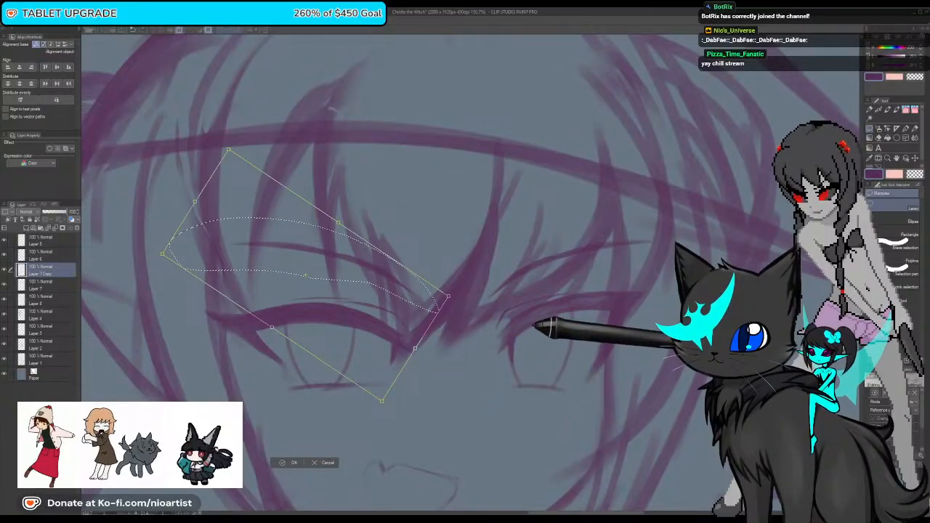
left_click(283, 463)
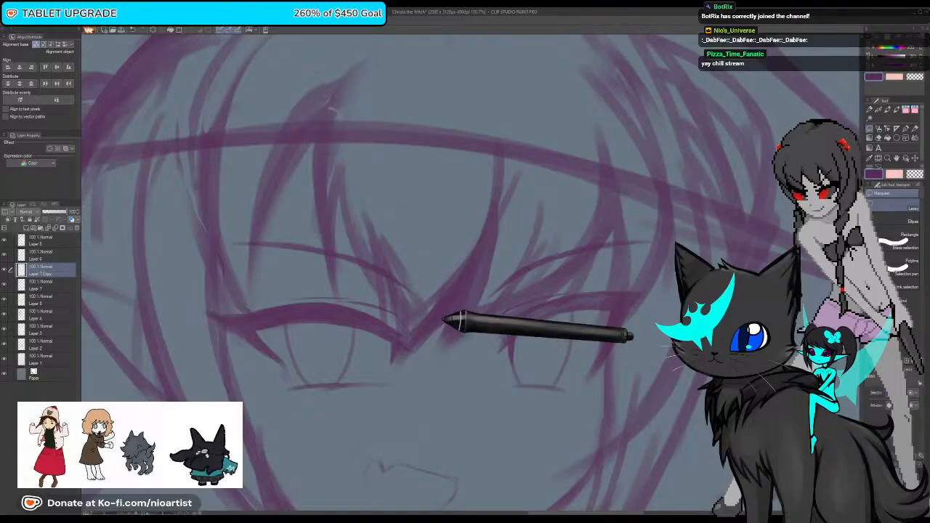
Step: Lasso the right-hand eyebrow, merge the copied eyebrow layer into Layer 7 and transform the selected brow to fit closer over the eye
scroll(452, 203, "down", 10)
scroll(463, 207, "up", 8)
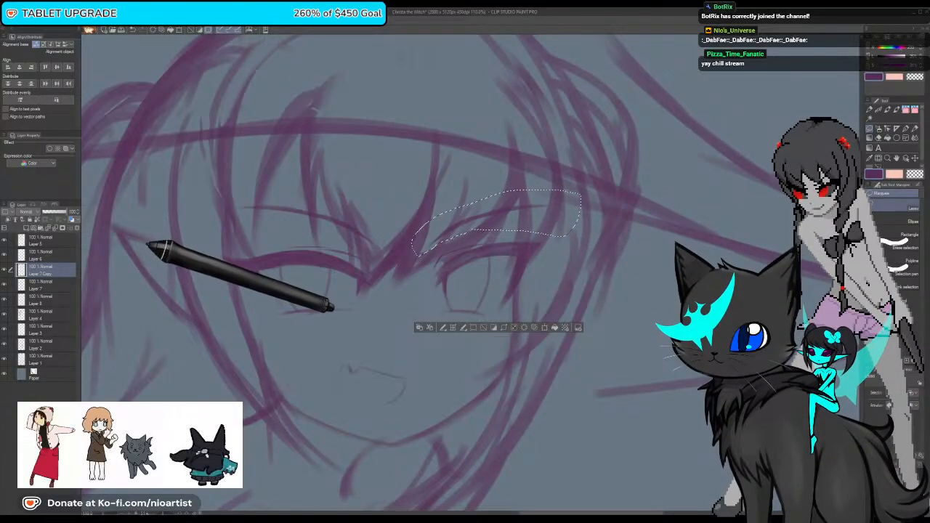
key("ctrl+e")
key("ctrl+t")
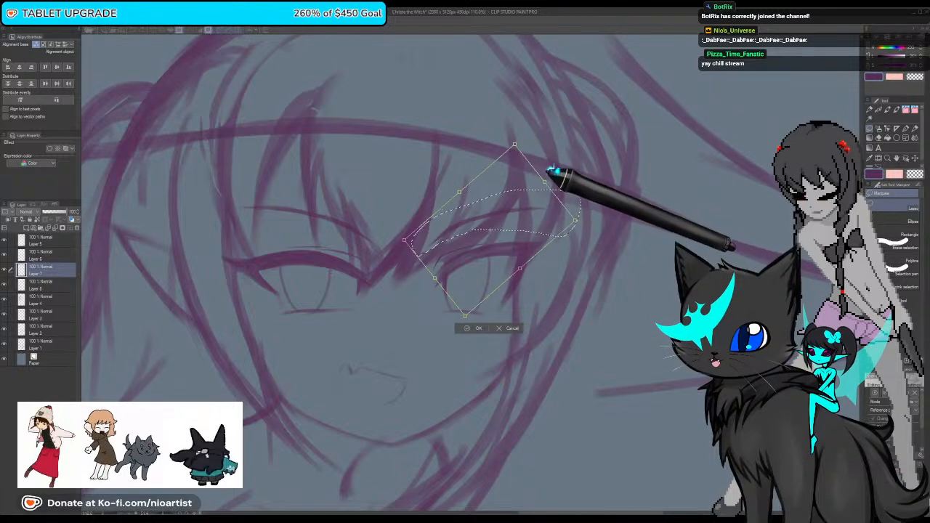
left_click_drag(510, 185, 516, 184)
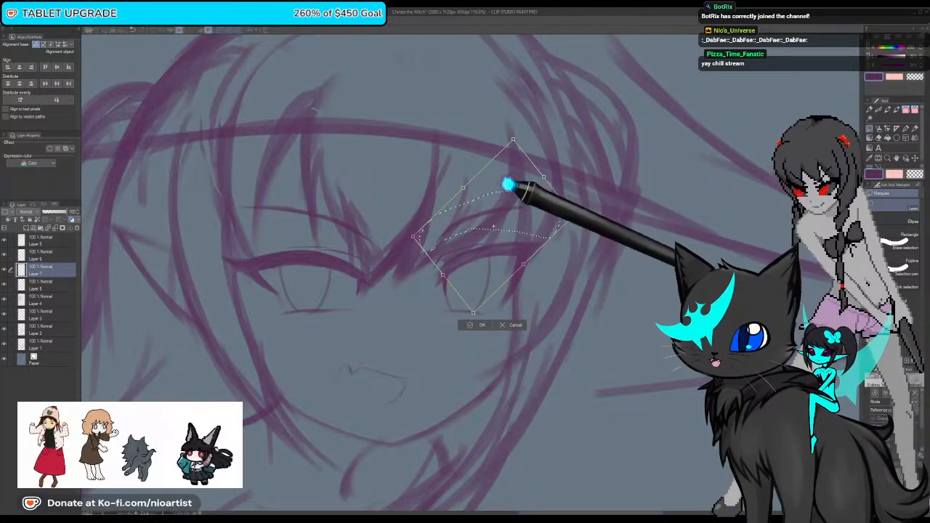
scroll(483, 192, "down", 4)
left_click(472, 242)
scroll(479, 229, "down", 3)
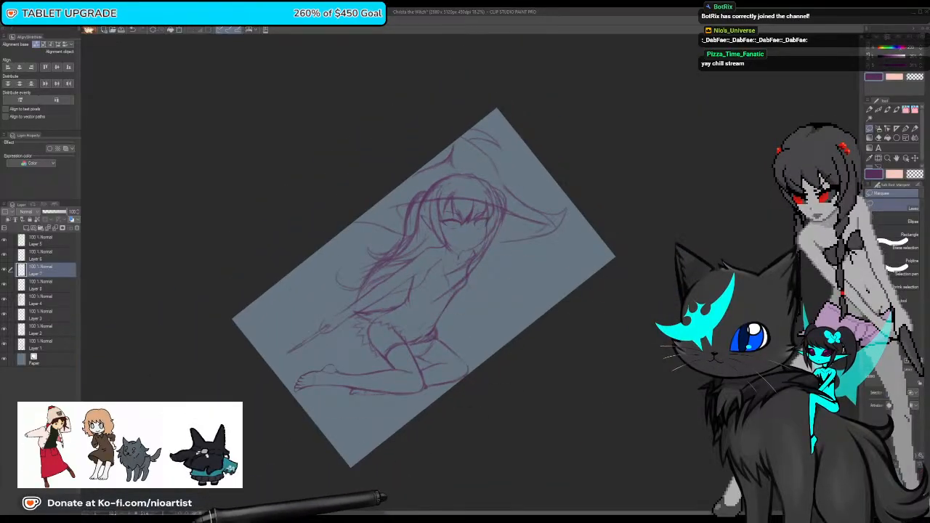
Step: Sketch a line near the shoulder on Layer 2 with a sketch brush, joining the upper torso contours below the neck
left_click(194, 516)
scroll(421, 250, "up", 6)
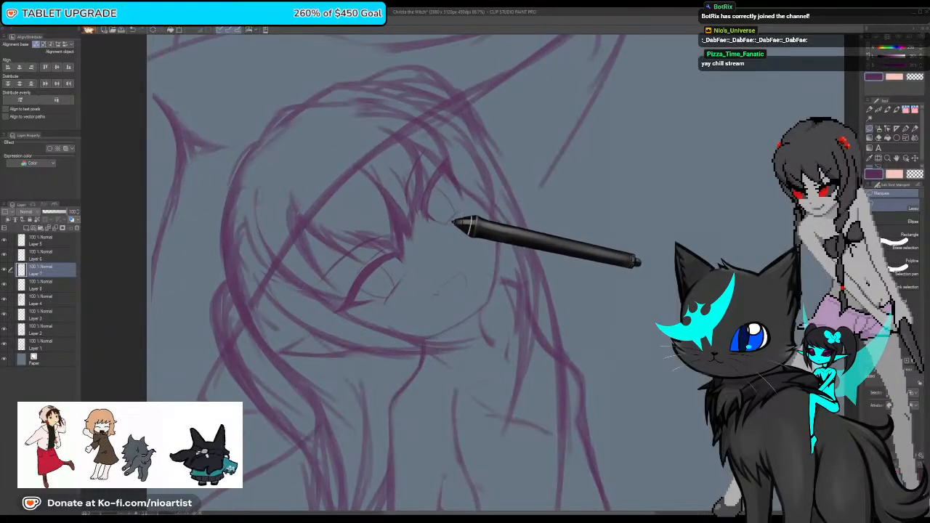
scroll(452, 220, "down", 8)
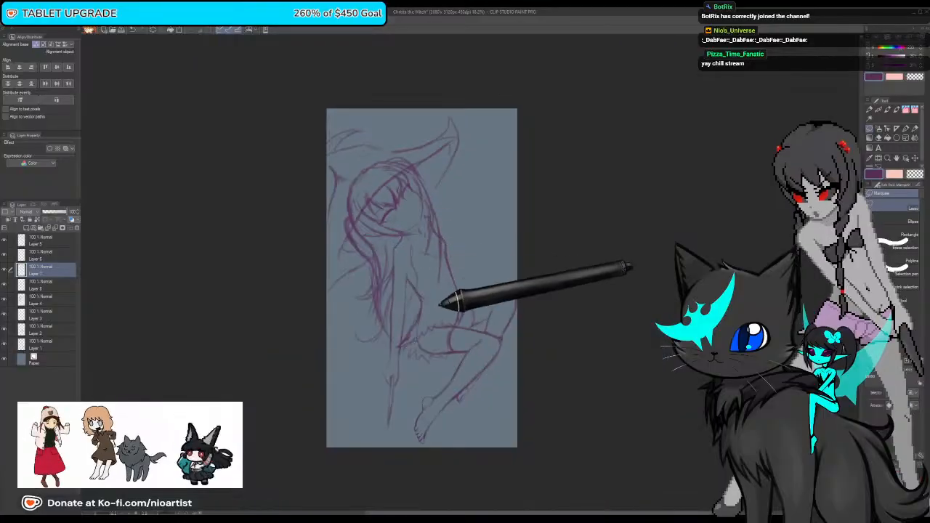
scroll(439, 303, "up", 2)
scroll(452, 284, "up", 8)
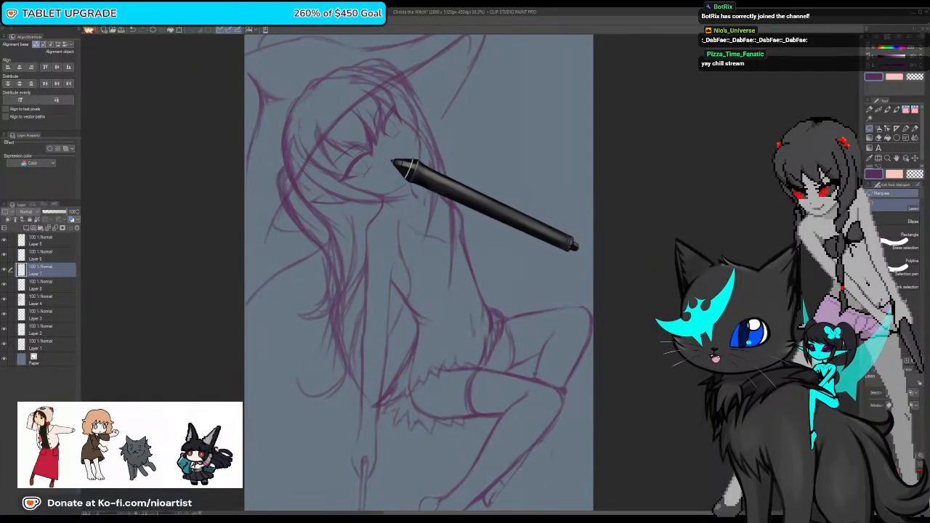
scroll(351, 201, "down", 2)
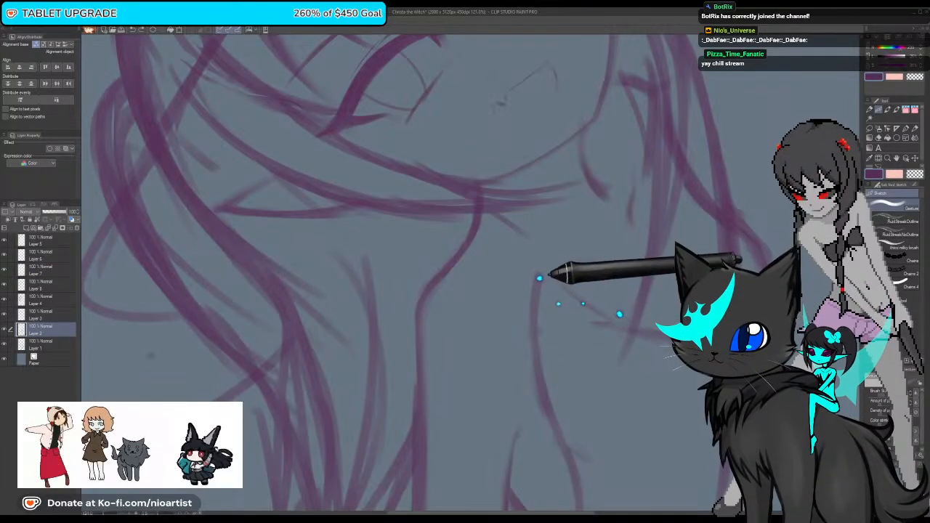
left_click_drag(740, 248, 623, 256)
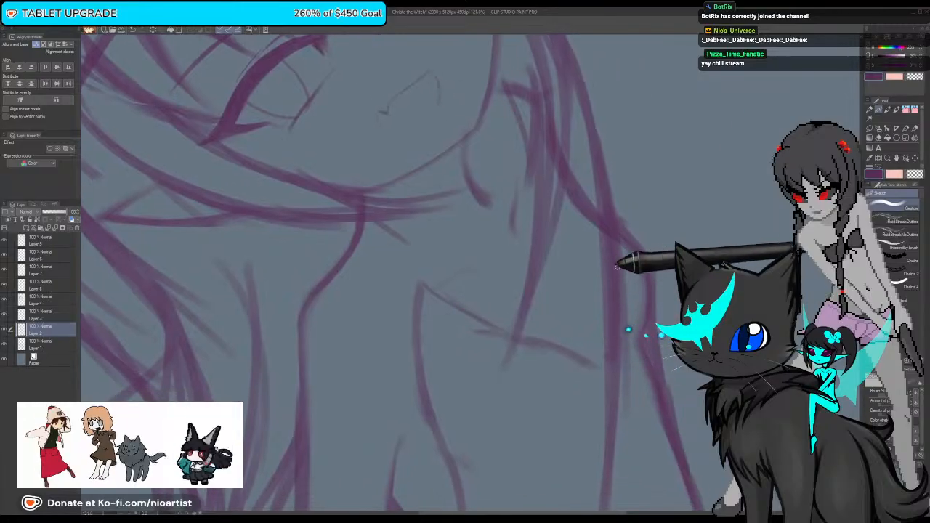
left_click_drag(109, 514, 100, 514)
left_click_drag(422, 463, 391, 383)
left_click_drag(448, 334, 460, 394)
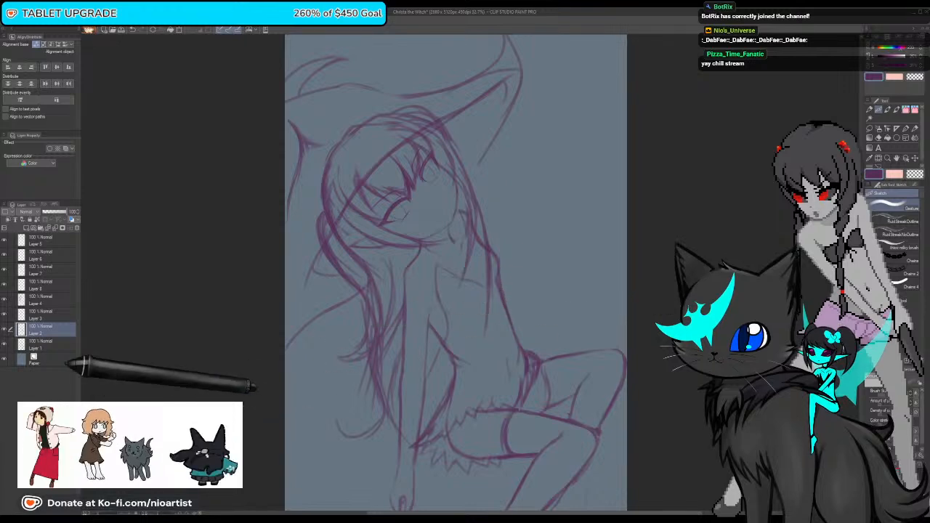
left_click(58, 348)
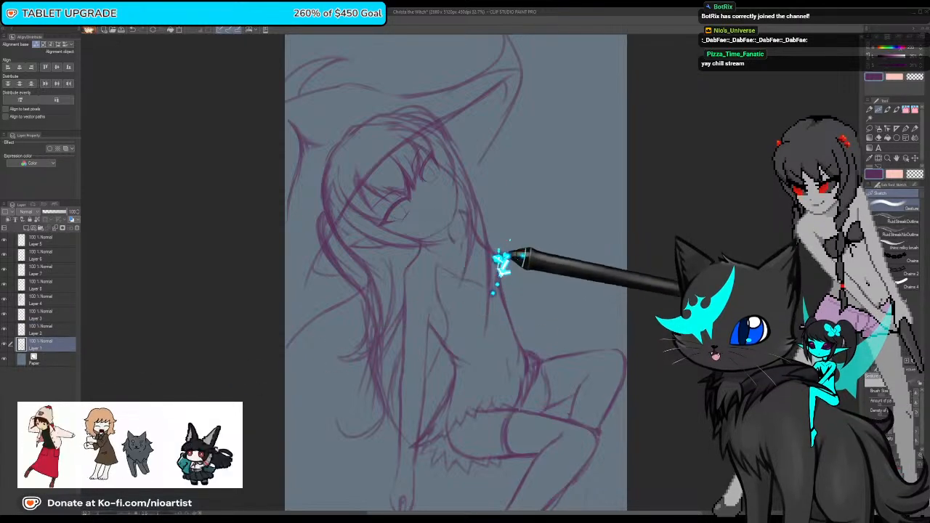
key("asciicircum")
key("Delete")
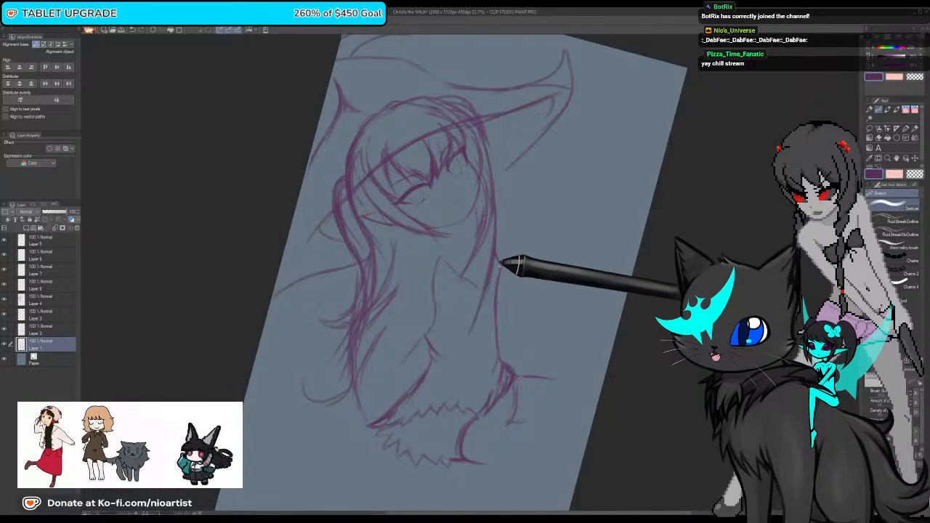
key("ctrl+z")
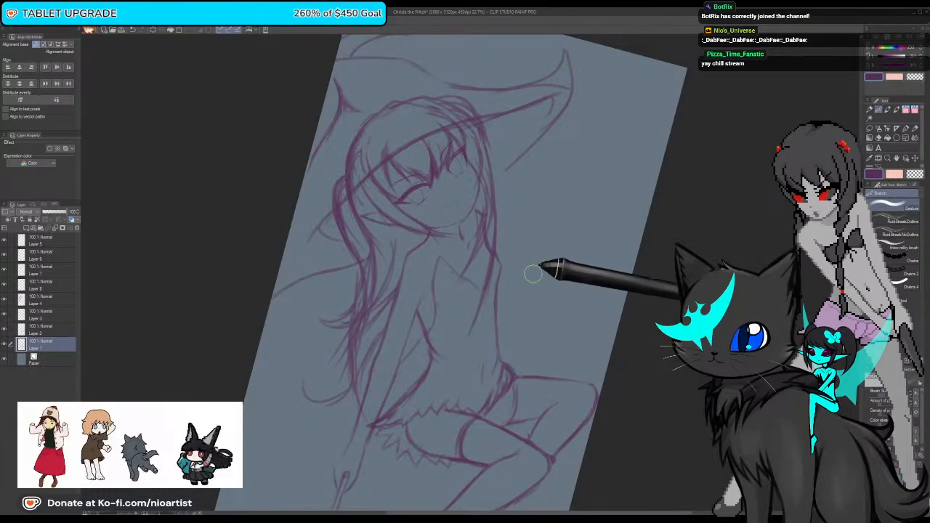
Step: Examine the waist, legs and feet of the sketch, and the whole upright figure
mouse_move(515, 364)
left_mouse_down()
mouse_move(525, 292)
mouse_move(541, 353)
left_mouse_up()
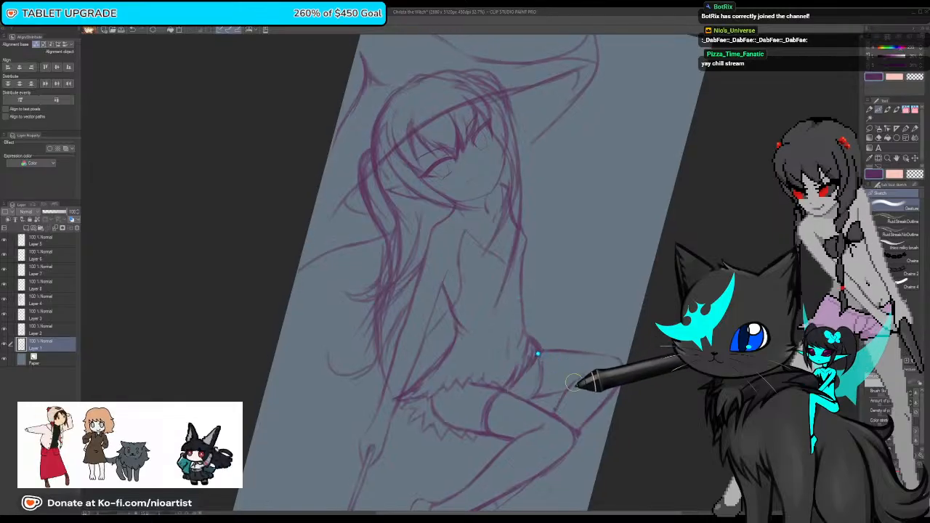
left_click_drag(562, 403, 563, 383)
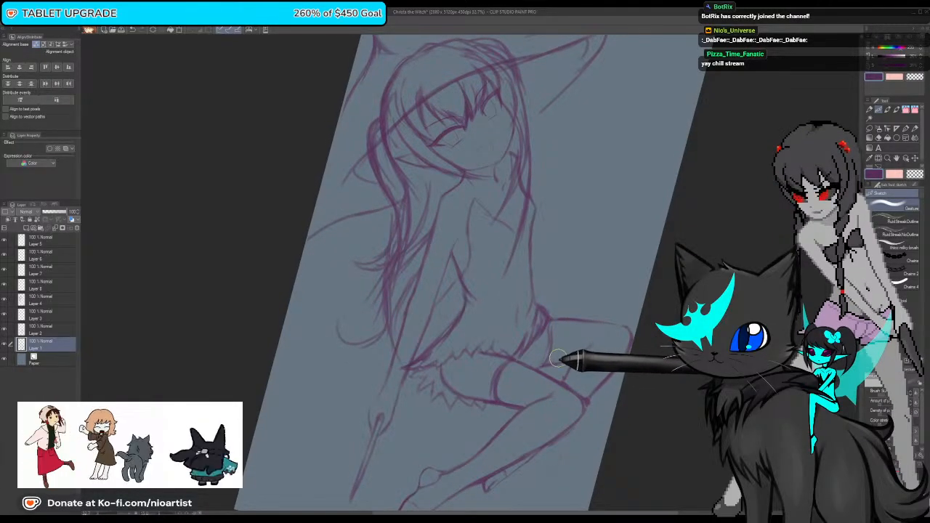
mouse_move(560, 354)
left_mouse_down()
mouse_move(432, 378)
mouse_move(535, 440)
mouse_move(568, 297)
mouse_move(570, 326)
mouse_move(571, 312)
left_mouse_up()
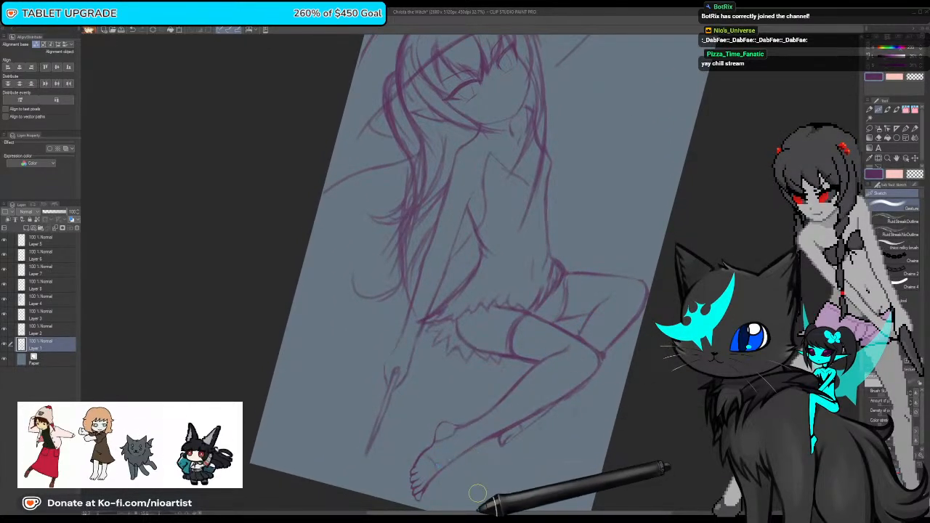
mouse_move(544, 388)
left_mouse_down()
mouse_move(483, 380)
mouse_move(525, 401)
left_mouse_up()
left_click(160, 514)
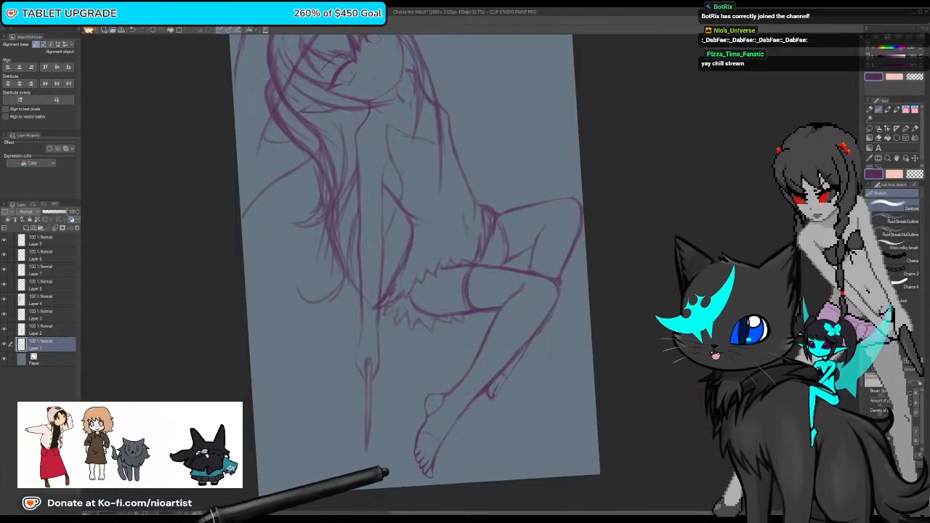
left_click(196, 514)
left_click_drag(434, 272, 437, 435)
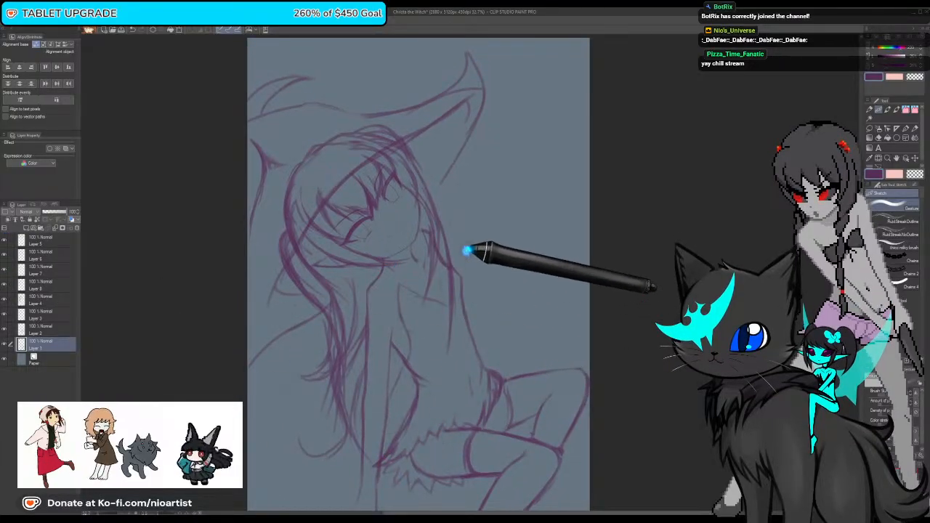
Step: Hide the hair on Layer 4, erase the stray marks inside the hat on Layer 3, and show Layer 4 again
left_click(45, 299)
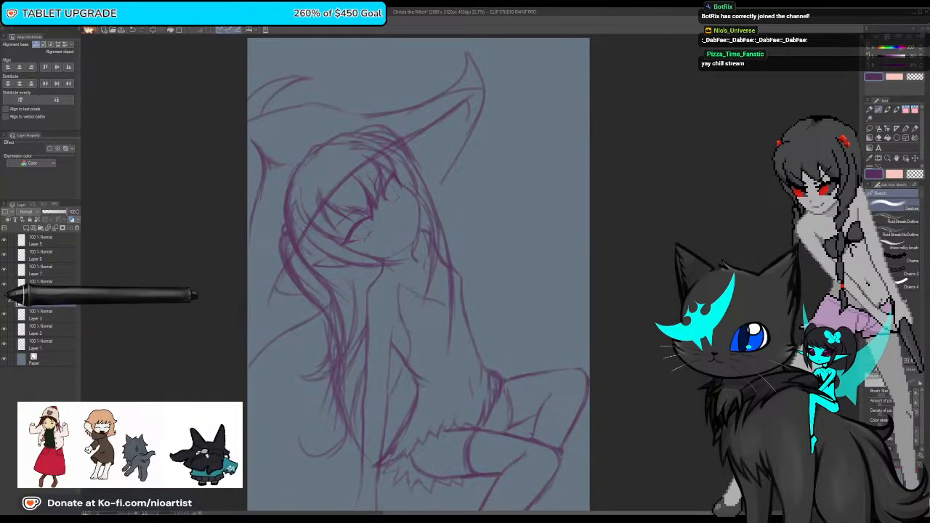
left_click(5, 298)
left_click(5, 298)
left_click(6, 296)
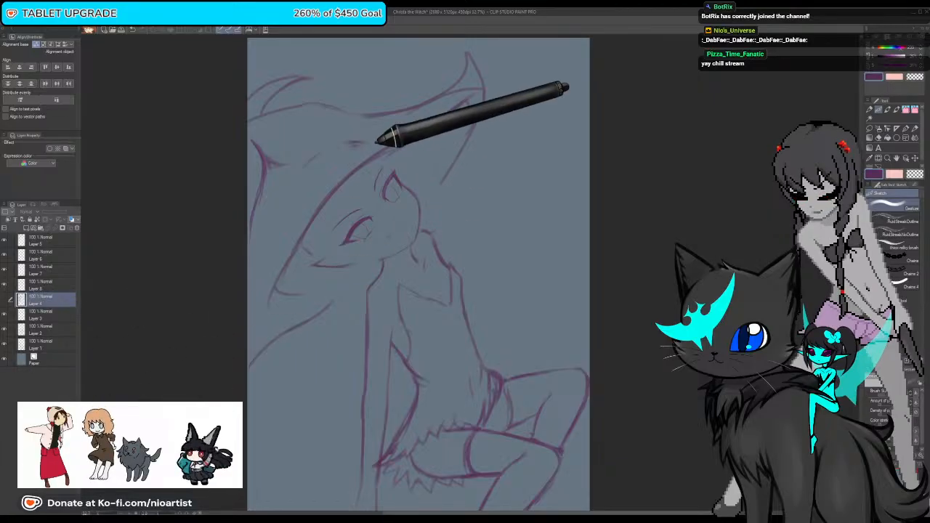
key("alt+[")
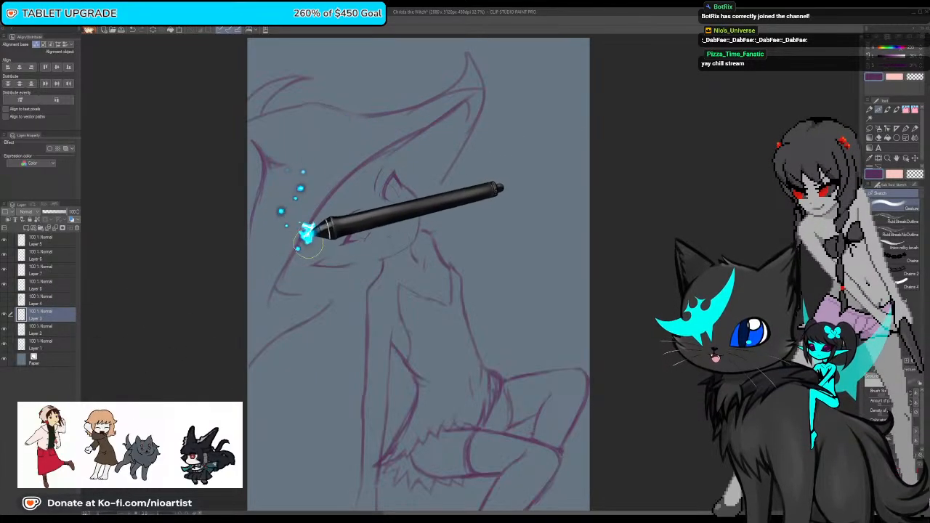
left_click(5, 296)
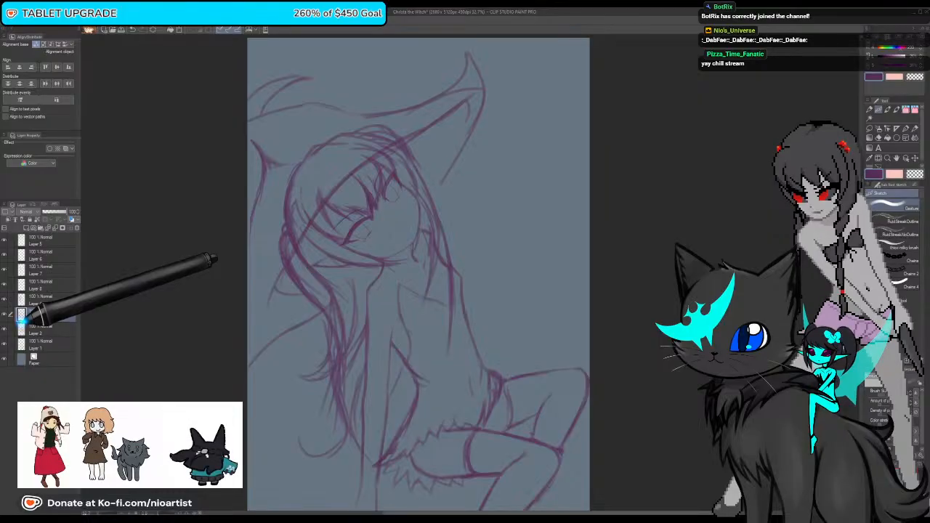
Step: Lasso the outer lash of the right-hand eye on Layer 7, adjust it with a transform and clear the selection
left_click_drag(434, 337, 474, 368)
left_click_drag(170, 513, 181, 512)
left_click_drag(374, 347, 331, 398)
left_click_drag(101, 513, 111, 513)
left_click_drag(245, 388, 350, 371)
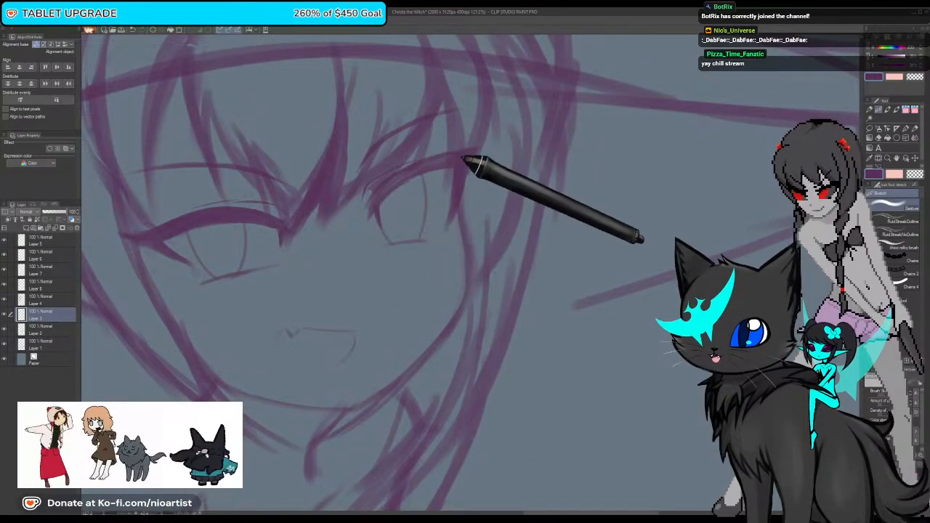
left_click(439, 155, "ctrl+shift")
left_click_drag(451, 249, 481, 316)
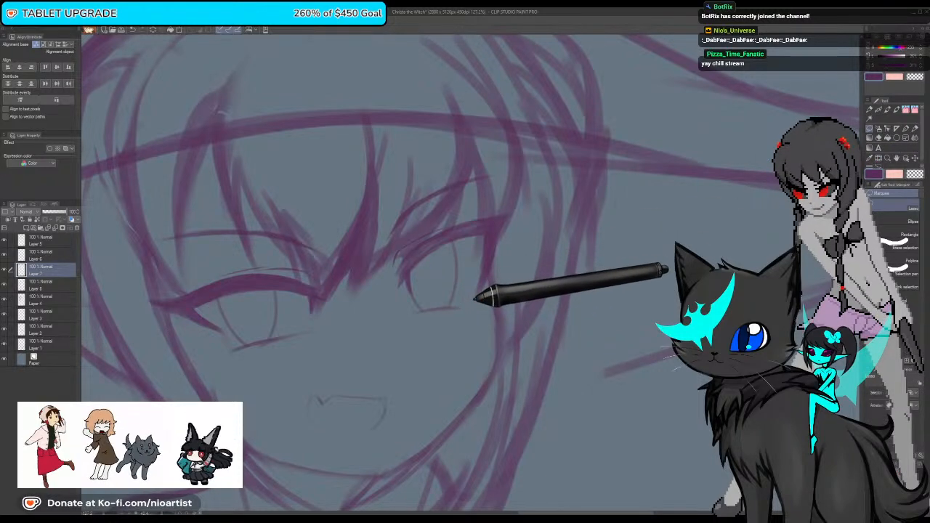
mouse_move(484, 232)
left_mouse_down()
mouse_move(521, 201)
mouse_move(489, 303)
mouse_move(472, 282)
left_mouse_up()
key("ctrl+t")
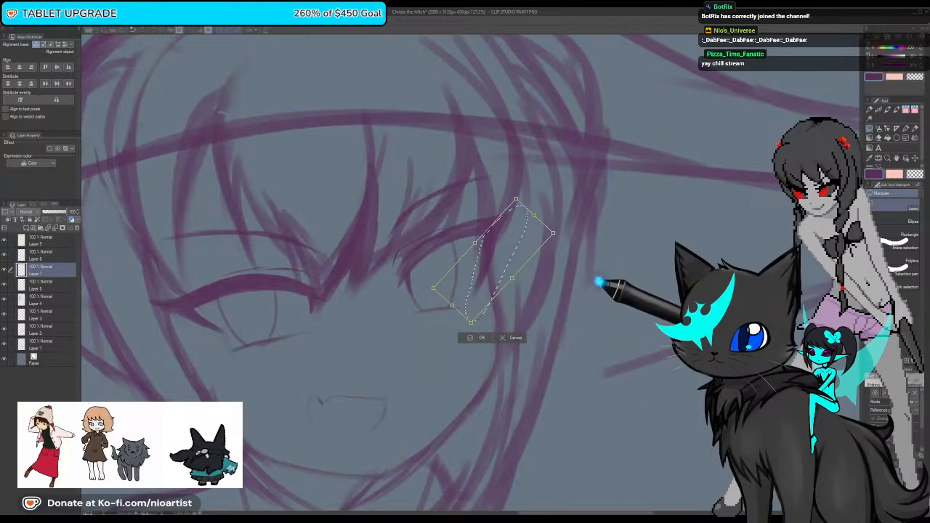
left_click(481, 338)
key("ctrl+d")
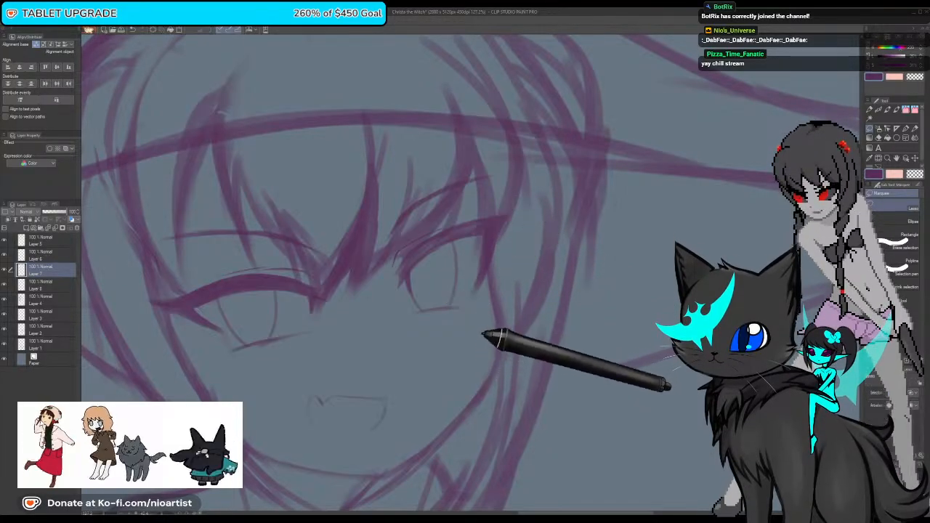
Step: Lasso the lower lid line of the right-hand eye, adjust it with a transform and clear the selection
left_click_drag(439, 370, 452, 335)
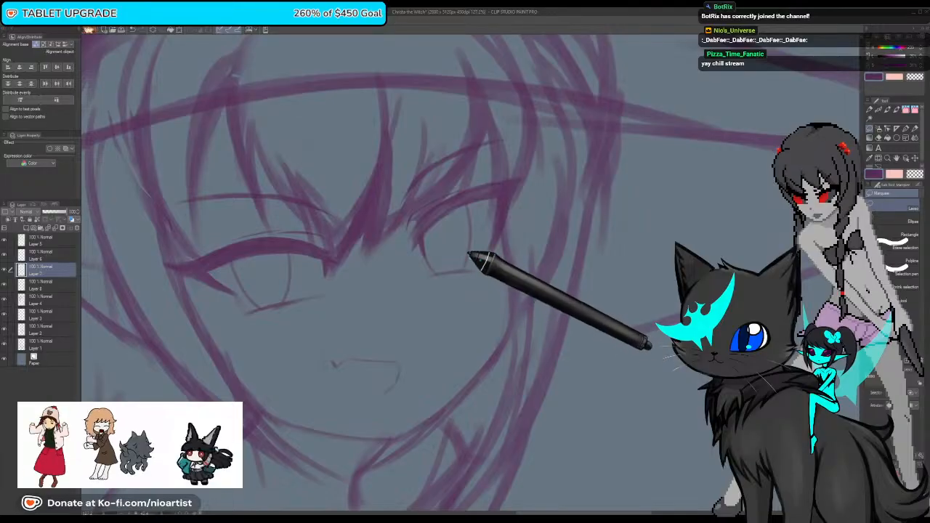
mouse_move(469, 256)
left_mouse_down()
mouse_move(486, 276)
mouse_move(501, 274)
left_mouse_up()
key("ctrl+t")
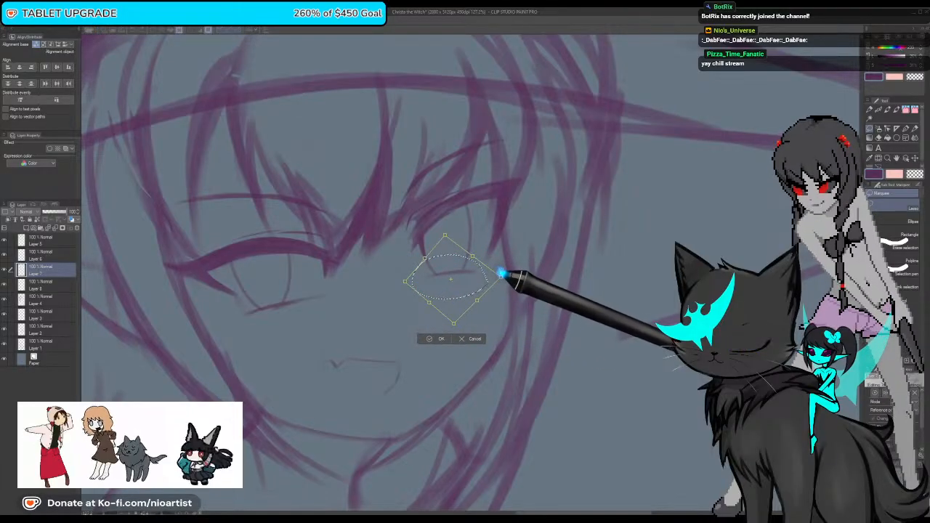
left_click(440, 338)
key("ctrl+d")
Step: Draw a short nose mark above the mouth on Layer 7 with the LINE 2 lining brush
left_click_drag(446, 409, 457, 395)
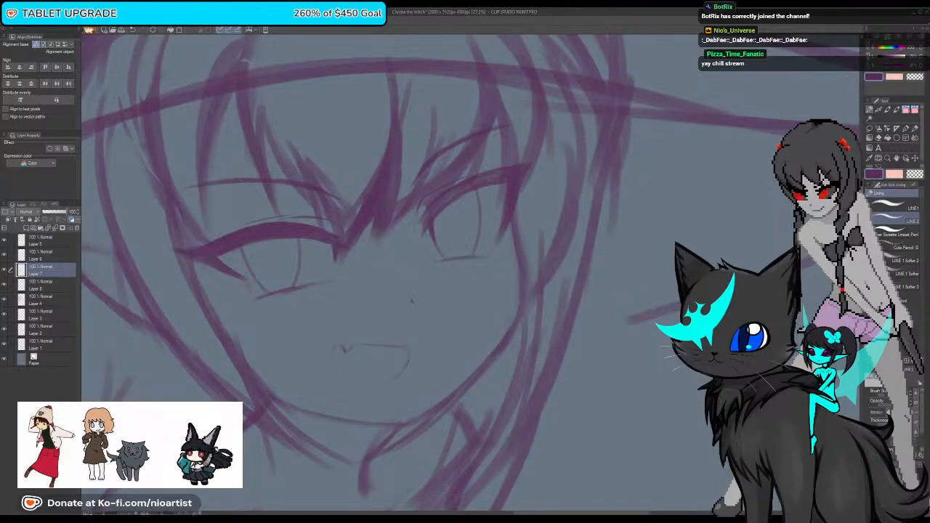
scroll(659, 268, "down", 5)
scroll(645, 276, "up", 2)
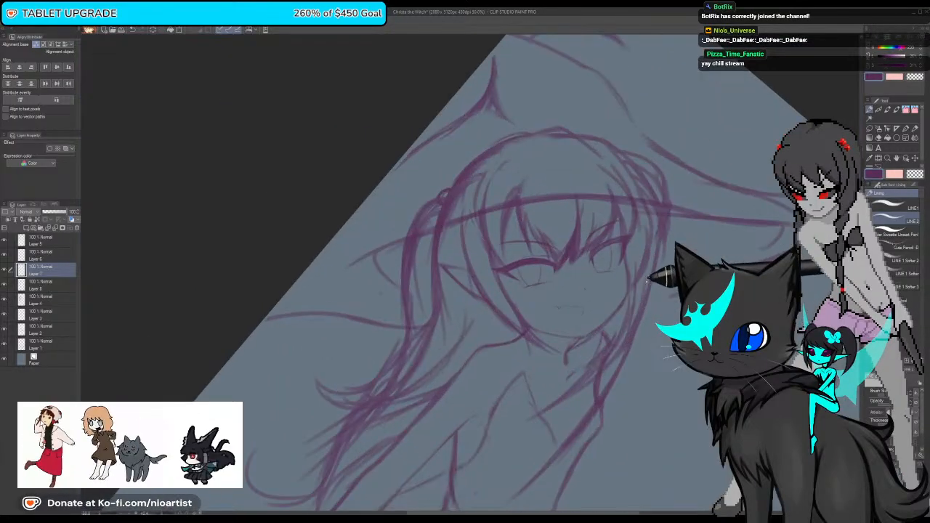
scroll(648, 279, "up", 4)
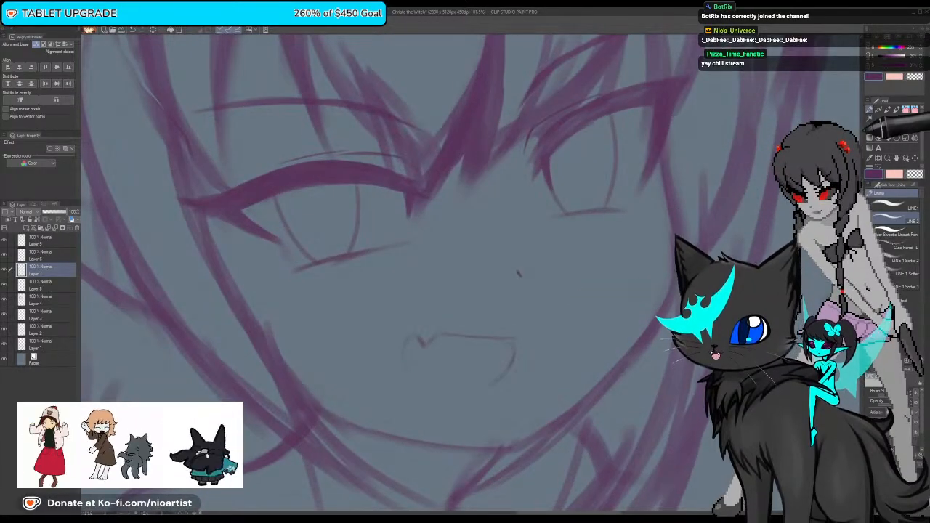
Step: Lasso the short nose mark on Layer 7, adjust its placement with a transform and clear the selection
left_click(869, 128)
mouse_move(536, 248)
left_mouse_down()
mouse_move(555, 264)
mouse_move(537, 267)
left_mouse_up()
key("ctrl+t")
left_click(503, 324)
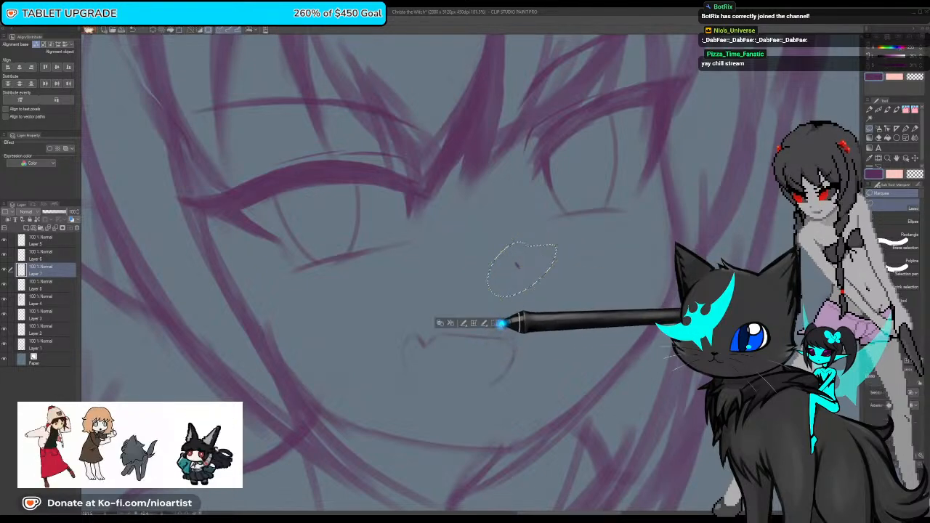
key("ctrl+d")
Step: Lasso the left-hand eye together with its eyebrow, try a transform on them and clear the selection
scroll(469, 272, "down", 15)
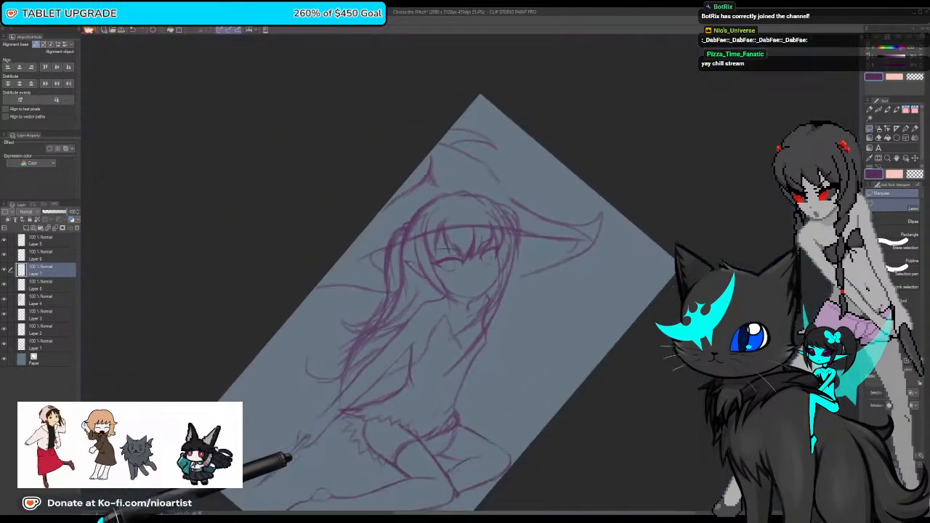
scroll(469, 273, "up", 15)
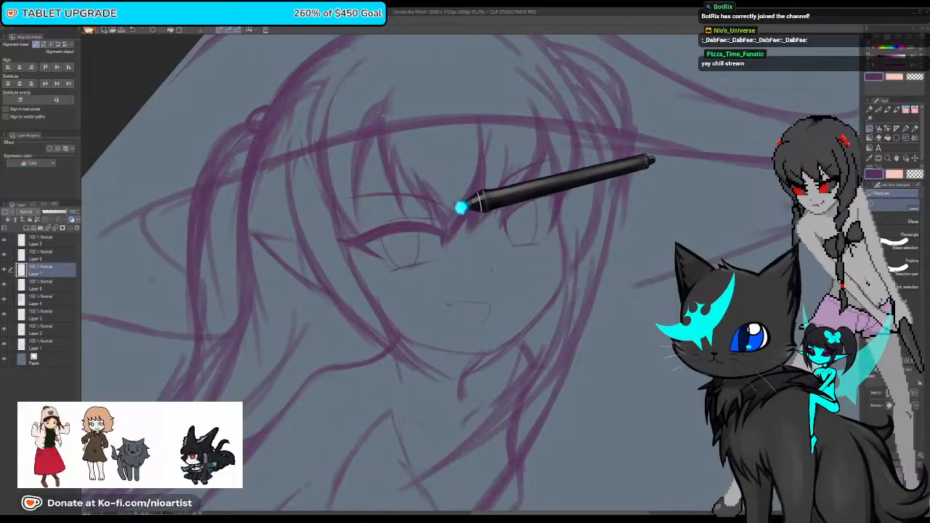
mouse_move(467, 206)
left_mouse_down()
mouse_move(419, 155)
mouse_move(320, 174)
mouse_move(329, 273)
mouse_move(387, 294)
mouse_move(447, 272)
left_mouse_up()
key("ctrl+t")
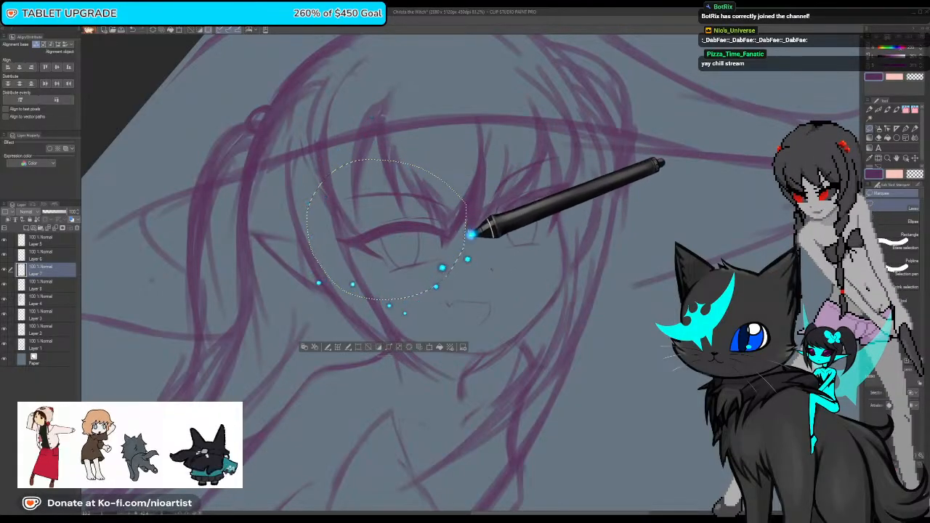
key("Return")
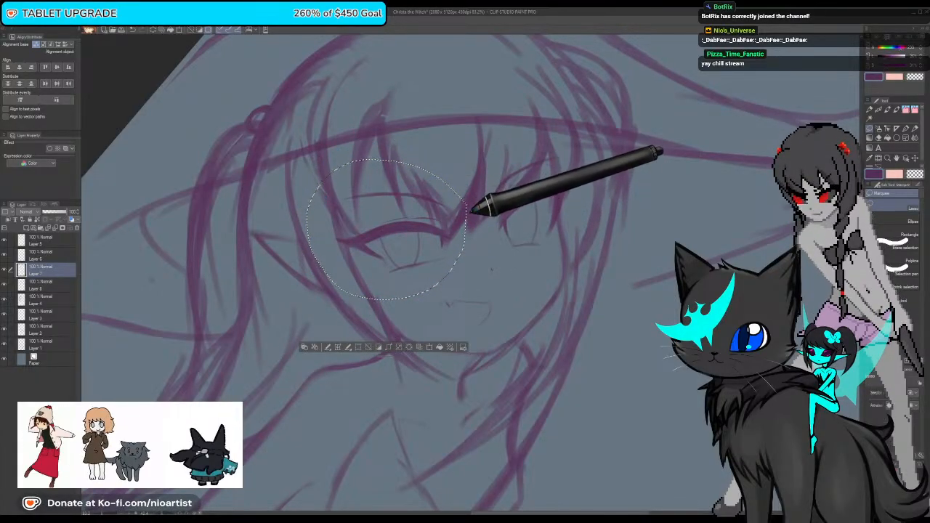
key("ctrl+d")
Step: Lasso only the eyebrow above the left-hand eye, adjust it with a transform and clear the selection
mouse_move(470, 223)
left_mouse_down()
mouse_move(428, 202)
mouse_move(327, 203)
mouse_move(418, 152)
mouse_move(475, 191)
mouse_move(448, 194)
left_mouse_up()
key("ctrl+t")
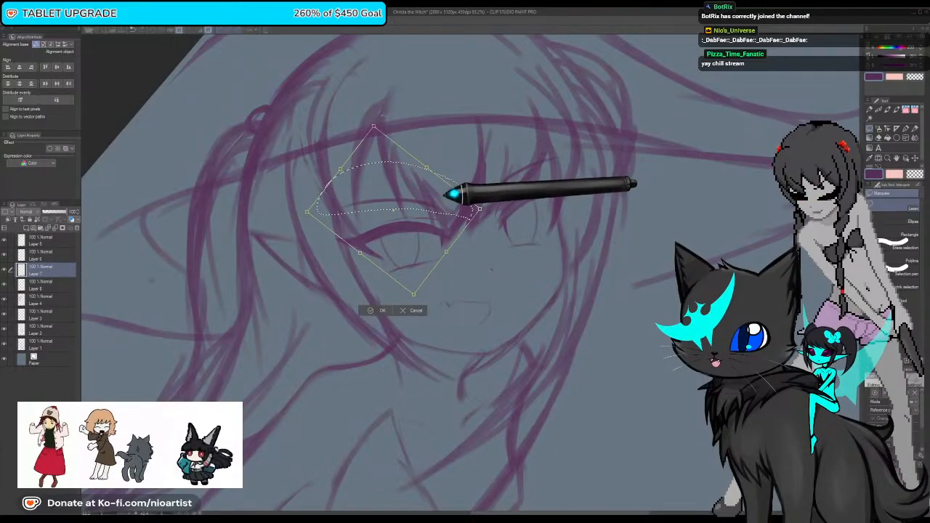
left_click(375, 310)
key("ctrl+d")
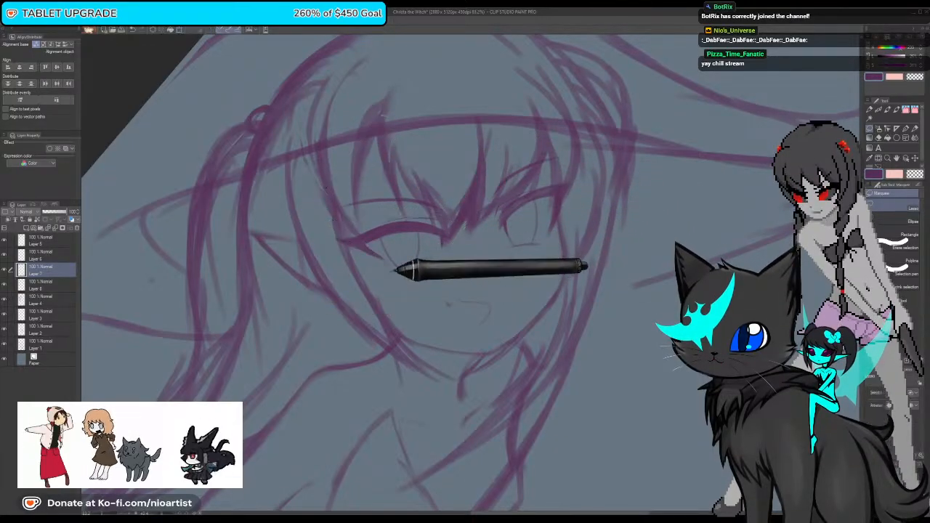
left_click_drag(407, 256, 343, 220)
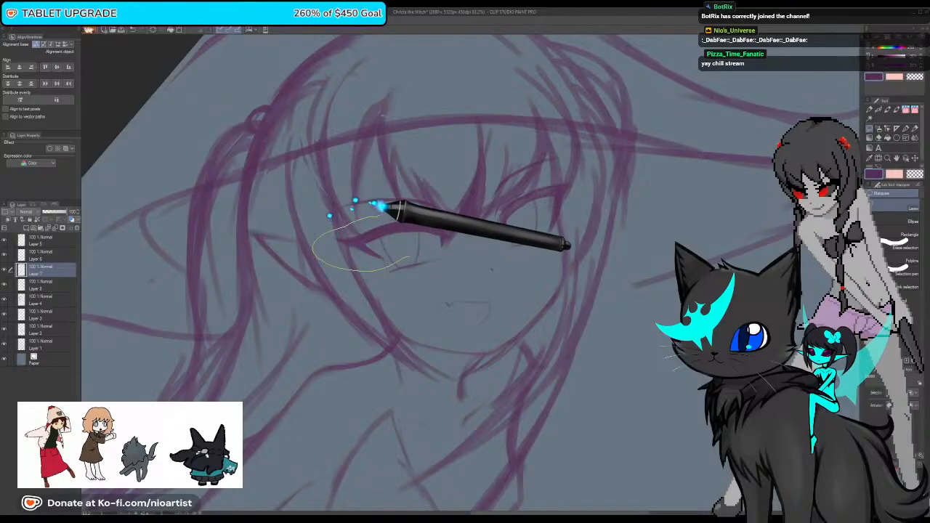
left_click_drag(423, 209, 445, 212)
key("ctrl+d")
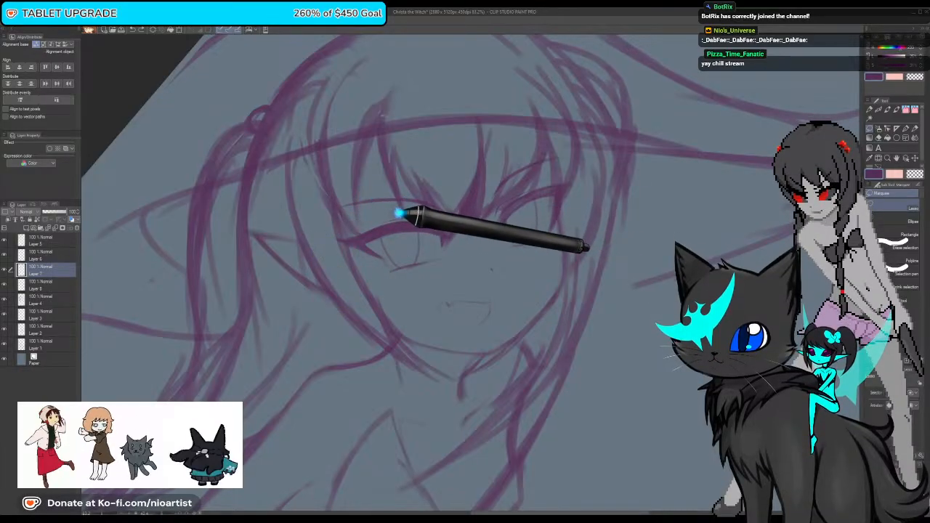
Step: Lasso the upper lash of the left-hand eye on Layer 7 and distort it slightly by pulling one upper transform corner inward
scroll(403, 270, "down", 1)
scroll(412, 272, "up", 8)
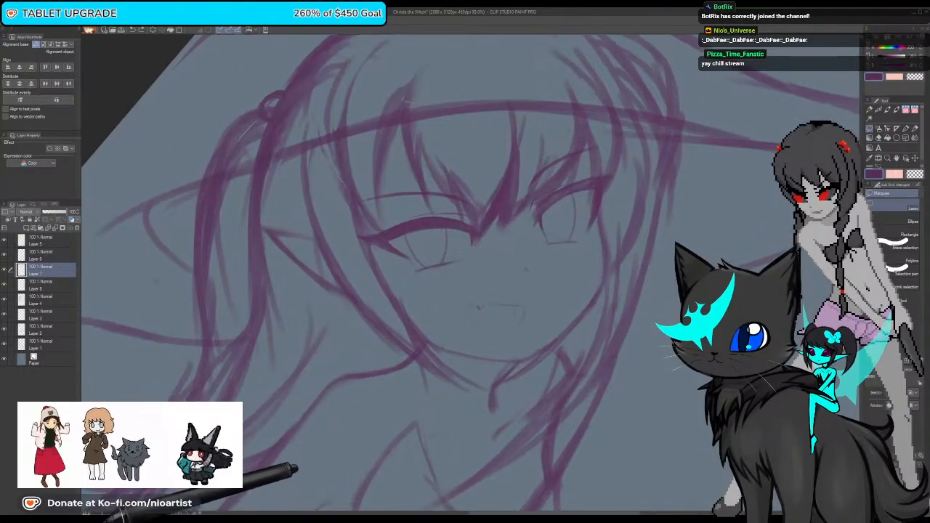
scroll(440, 293, "up", 1)
left_click_drag(541, 288, 518, 320)
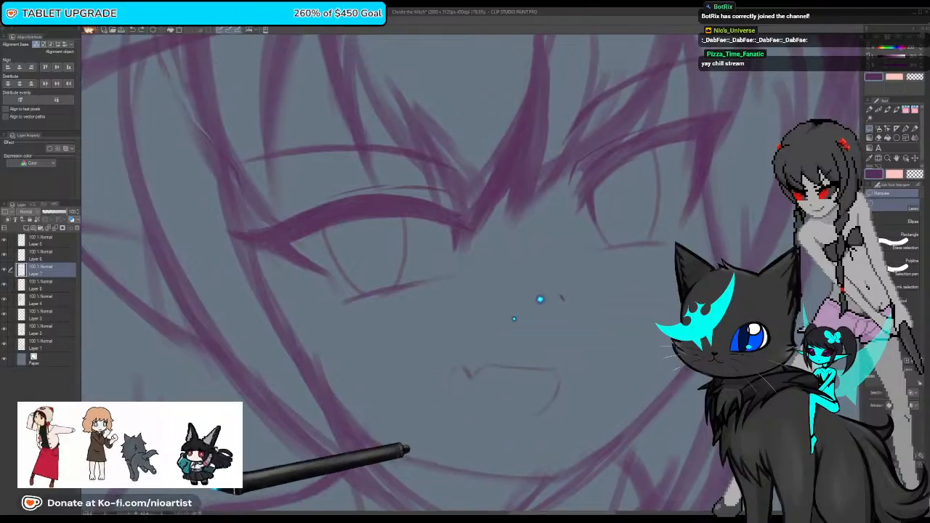
scroll(504, 327, "down", 1)
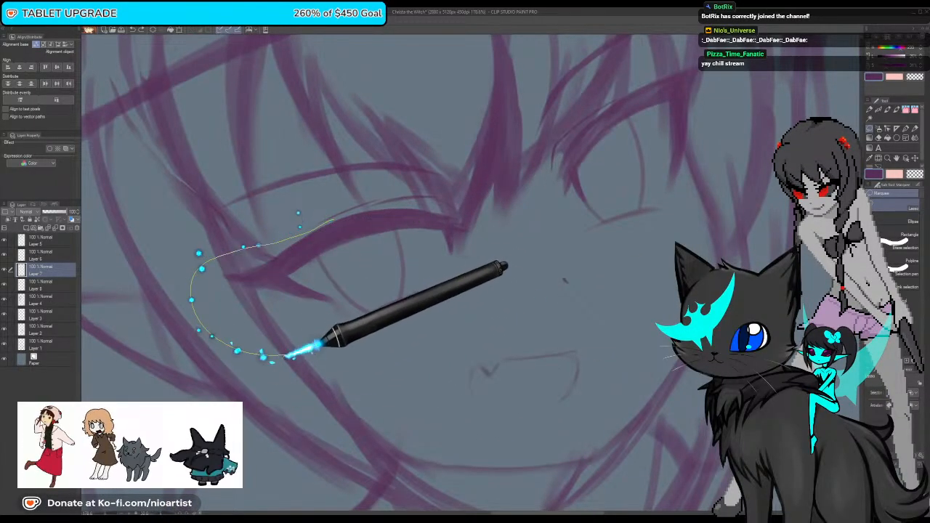
mouse_move(380, 287)
left_mouse_down()
mouse_move(494, 250)
mouse_move(493, 212)
mouse_move(410, 193)
left_mouse_up()
left_click_drag(349, 204, 345, 210)
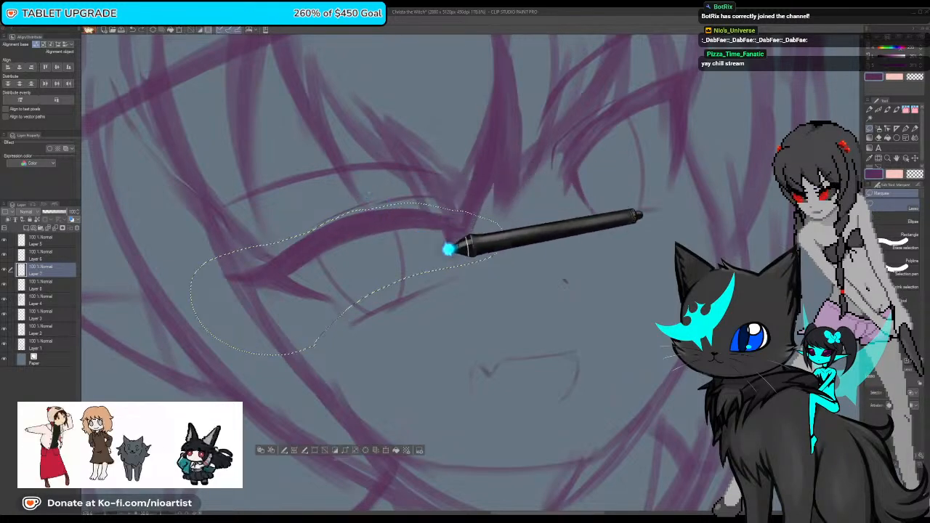
key("ctrl+t")
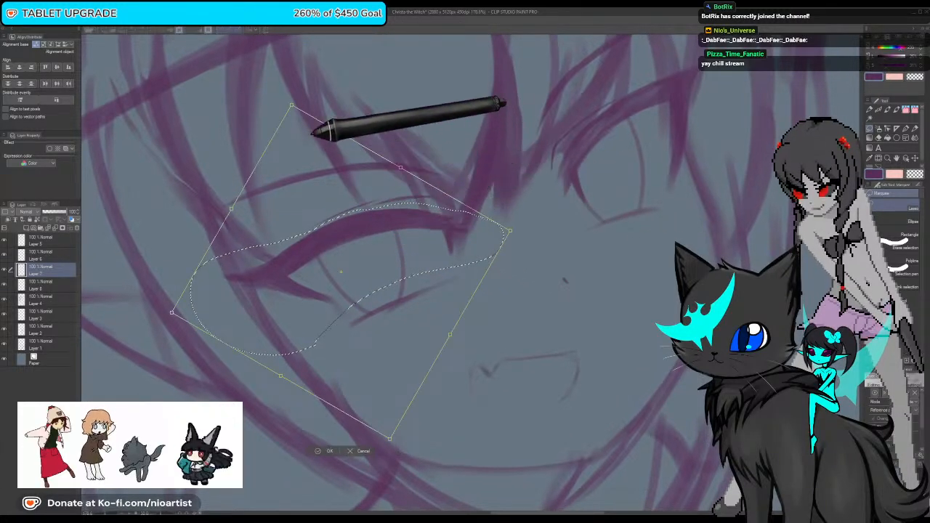
mouse_move(291, 105)
left_mouse_down()
mouse_move(294, 85)
mouse_move(296, 116)
left_mouse_up()
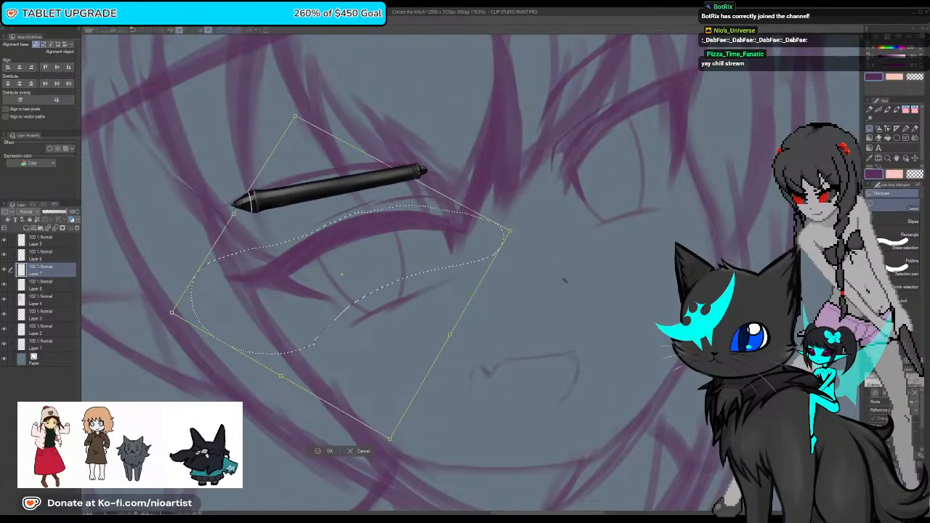
Step: Reshape the lassoed upper lash line of the sketch's left-hand eye with slight corner adjustments, apply the transform, and clear the selection
left_click_drag(233, 214, 238, 226)
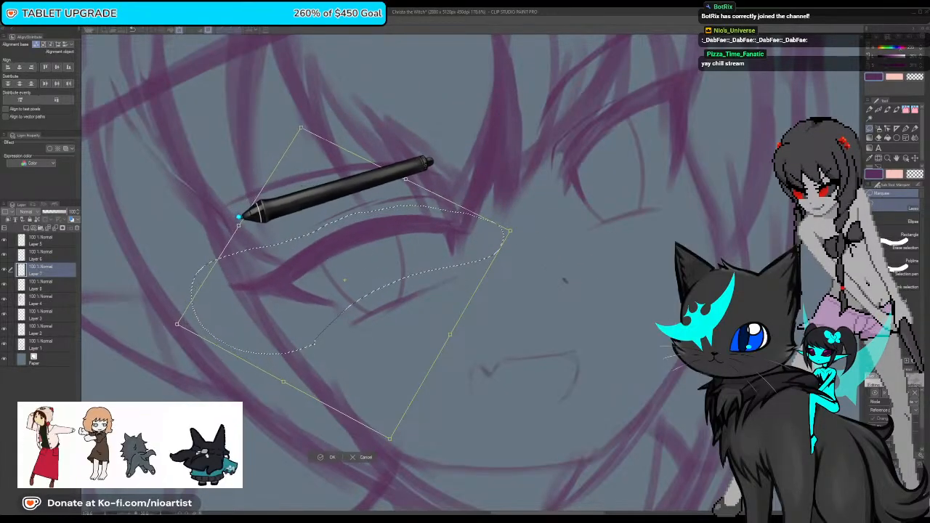
left_click_drag(511, 230, 511, 226)
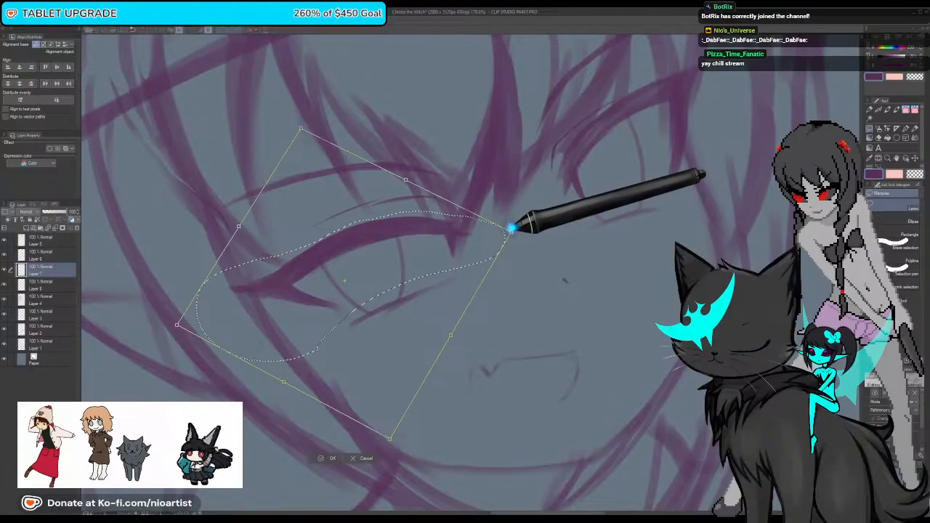
left_click(332, 458)
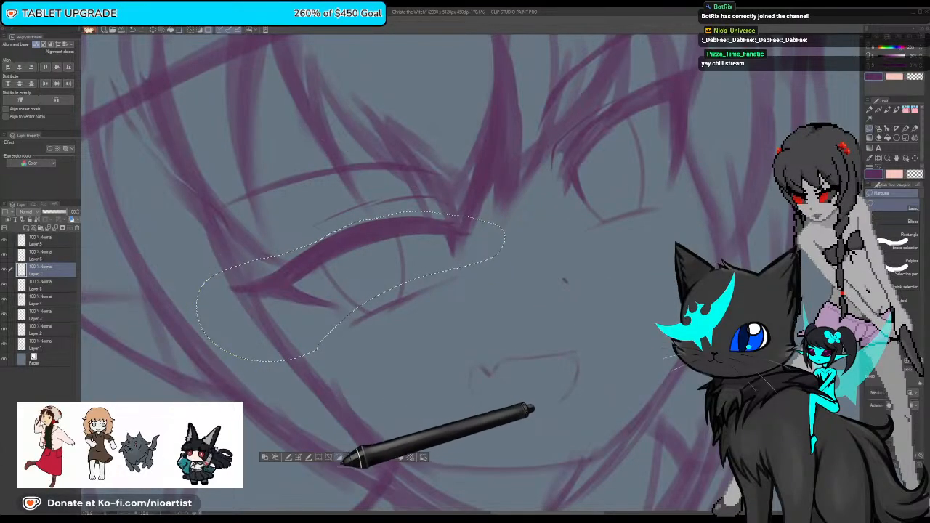
key("ctrl+d")
Step: Lasso the inner-corner tip of the left-hand eye's lash line, shorten it with a transform, and clear the selection
mouse_move(451, 237)
left_mouse_down()
mouse_move(473, 251)
mouse_move(480, 239)
mouse_move(460, 244)
mouse_move(448, 234)
mouse_move(486, 250)
mouse_move(465, 248)
mouse_move(453, 233)
mouse_move(488, 236)
mouse_move(500, 264)
left_mouse_up()
key("ctrl+t")
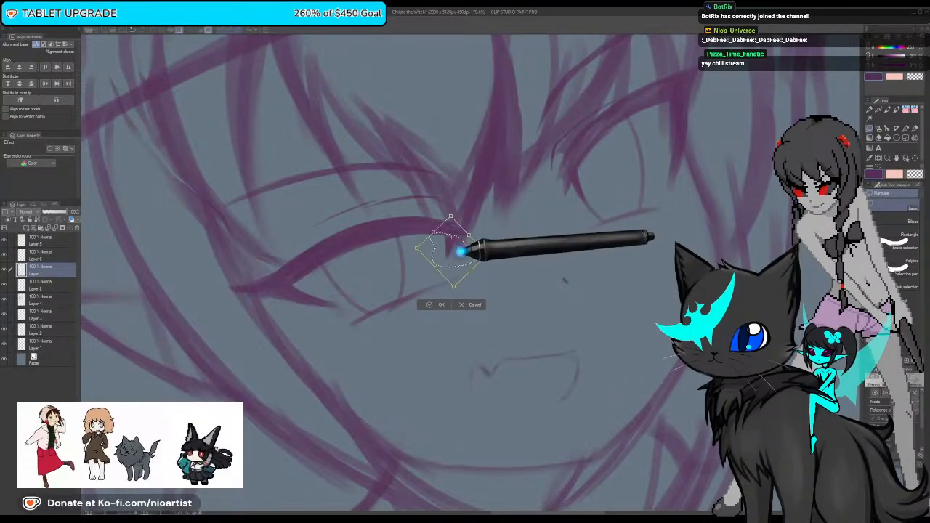
left_click(431, 304)
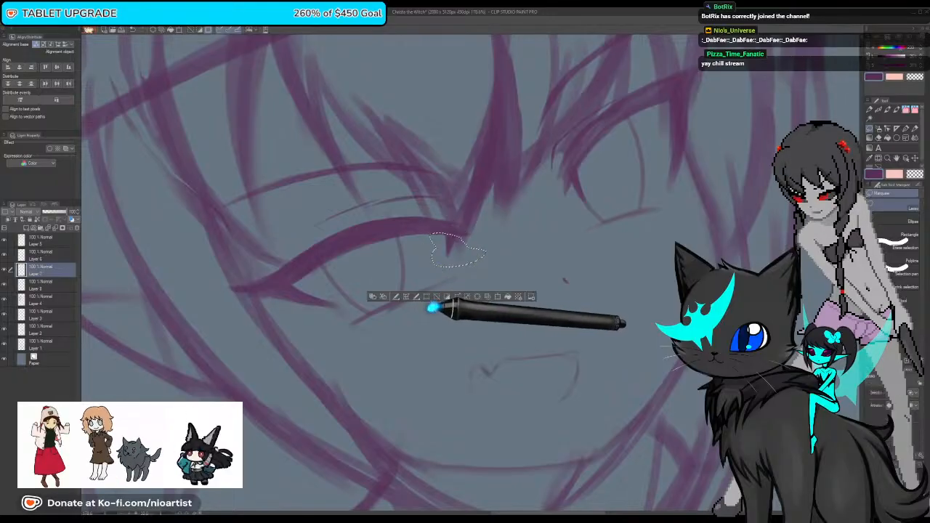
key("ctrl+d")
Step: Try to reshape the lassoed right-hand eye on Layer 7 by lowering its upper edge and pulling in its lower corner
left_click_drag(640, 292, 552, 365)
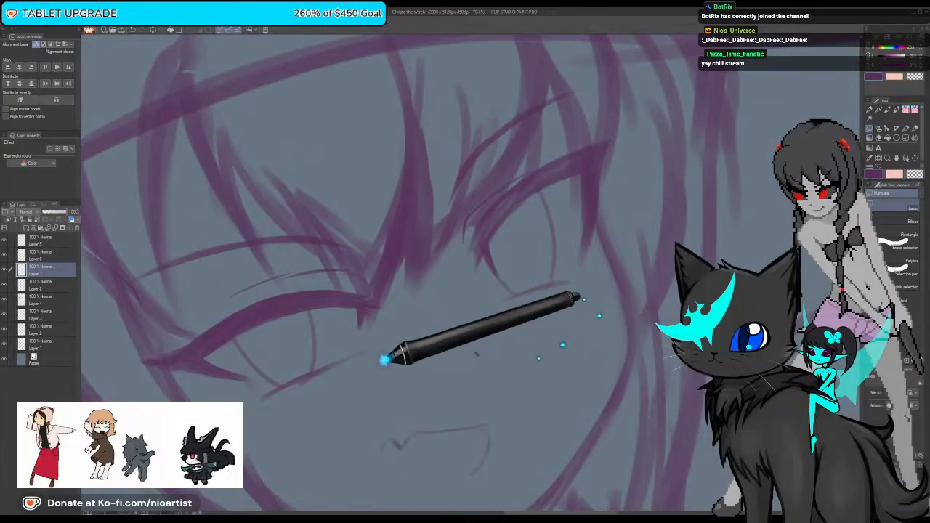
scroll(418, 202, "down", 10)
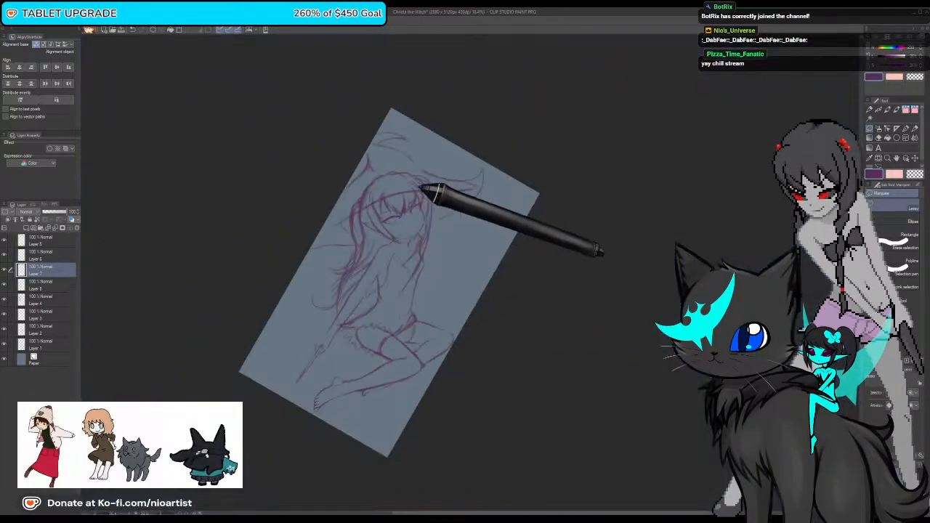
scroll(413, 189, "up", 10)
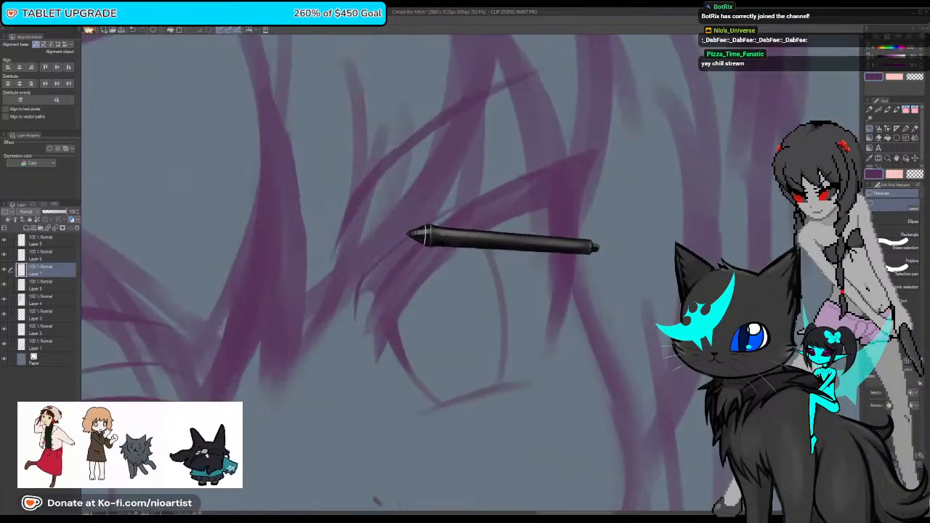
mouse_move(397, 253)
left_mouse_down()
mouse_move(350, 350)
mouse_move(364, 405)
mouse_move(416, 376)
mouse_move(480, 359)
mouse_move(580, 366)
mouse_move(634, 199)
mouse_move(631, 109)
mouse_move(544, 142)
mouse_move(422, 224)
left_mouse_up()
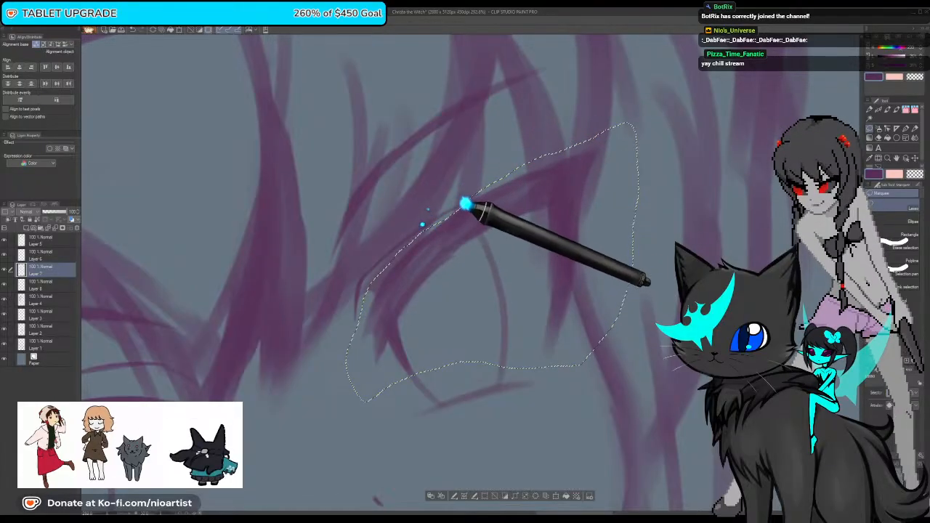
key("ctrl+t")
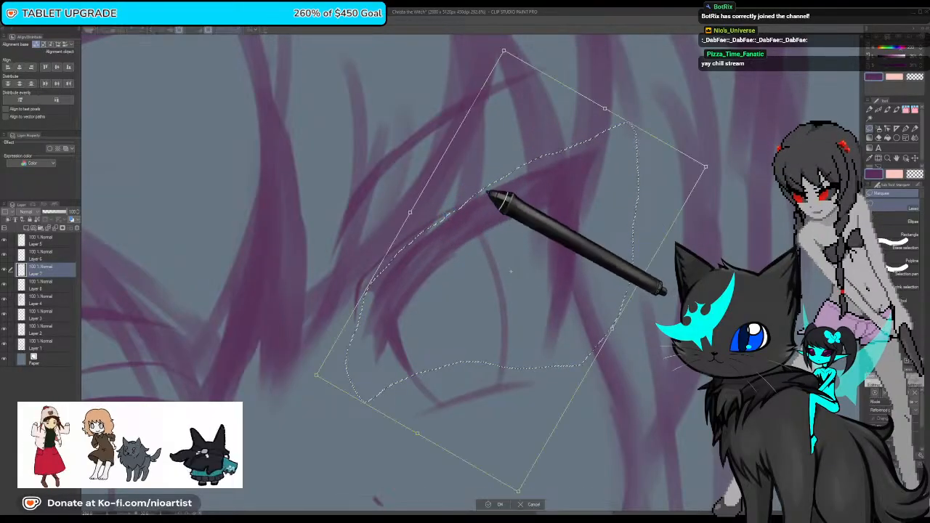
scroll(484, 182, "down", 3)
mouse_move(496, 102)
left_mouse_down()
mouse_move(496, 91)
mouse_move(495, 109)
left_mouse_up()
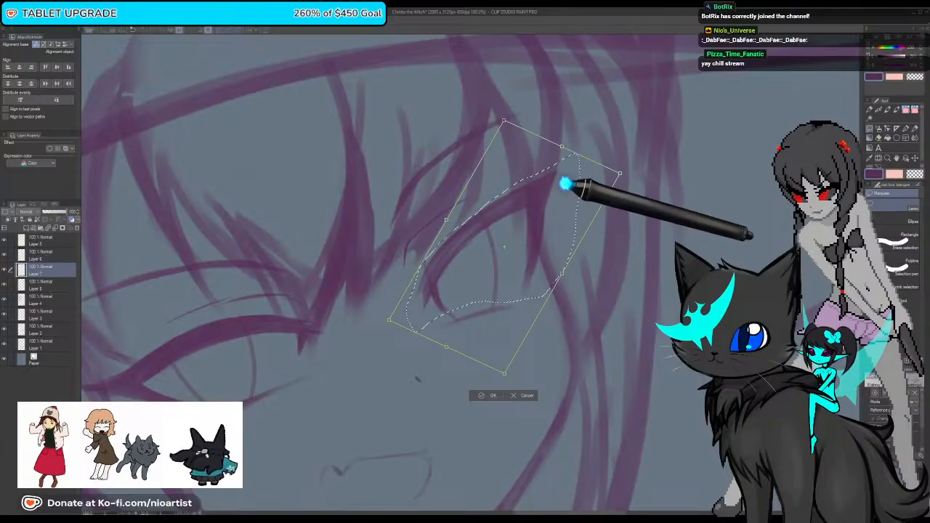
scroll(565, 184, "down", 6)
scroll(558, 176, "up", 4)
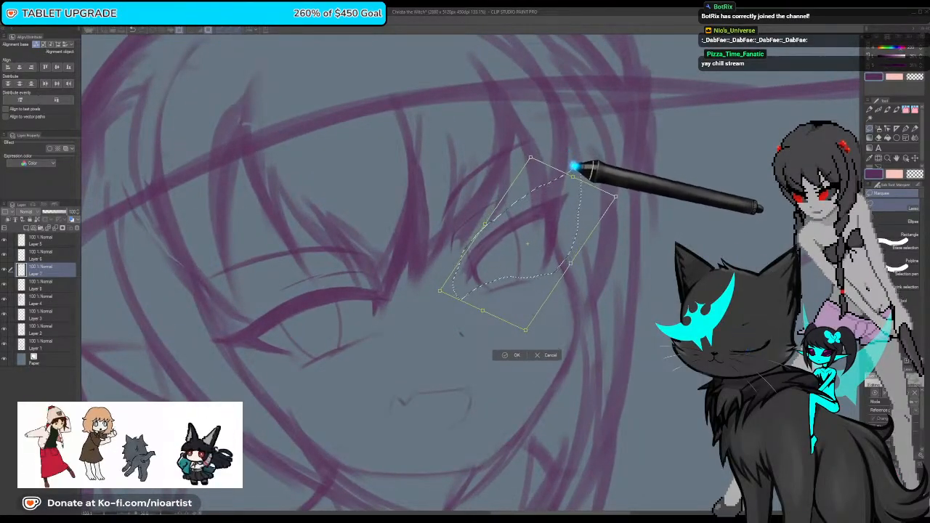
left_click_drag(574, 167, 576, 170)
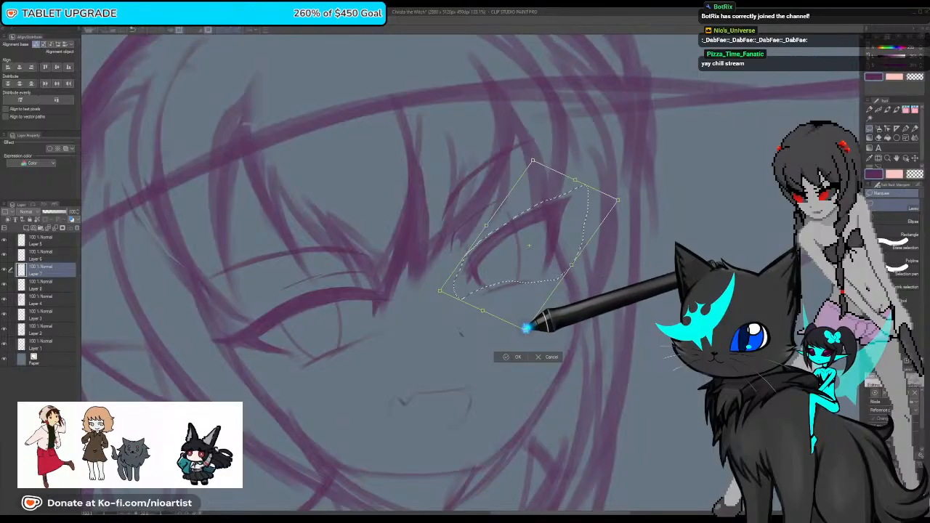
left_click_drag(526, 329, 523, 325)
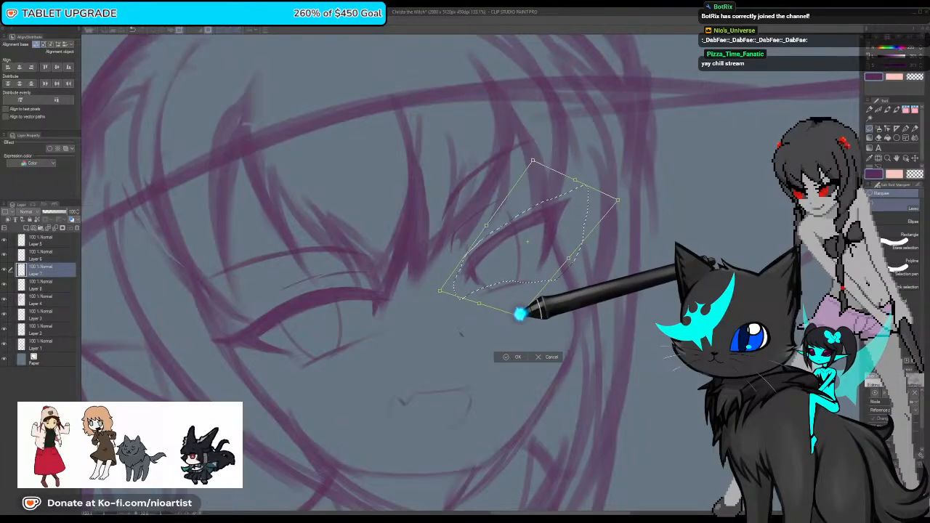
Step: Try an even flatter, more slanted shape for the right-hand eye, then undo that eye's transform
scroll(501, 242, "down", 5)
scroll(512, 245, "up", 3)
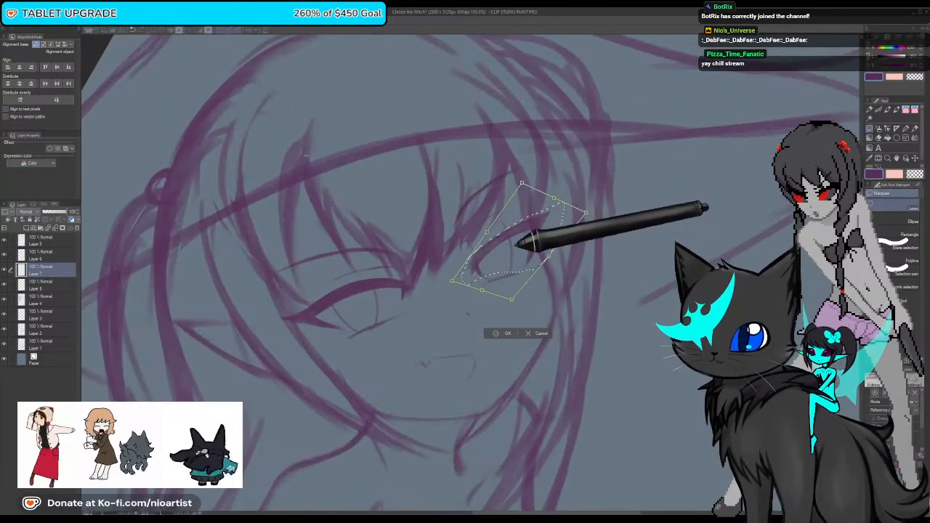
scroll(501, 220, "down", 2)
scroll(495, 200, "up", 6)
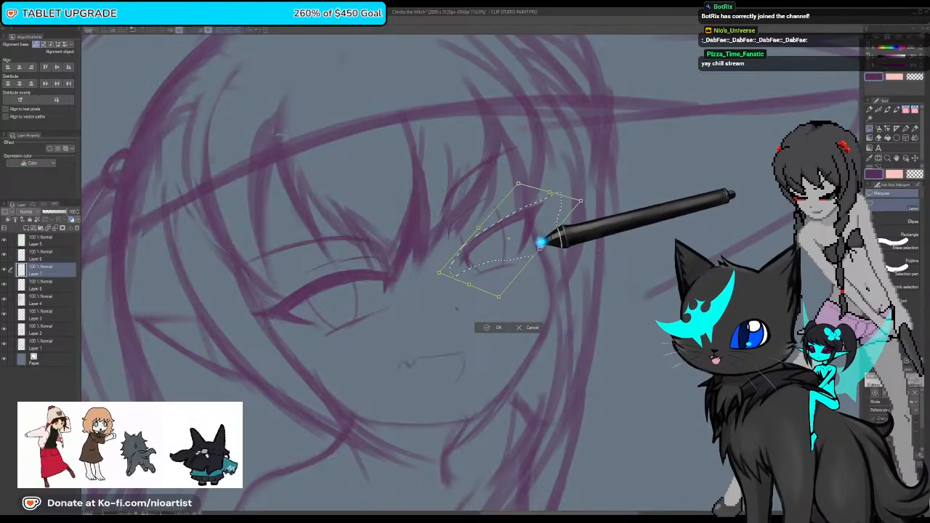
scroll(502, 221, "down", 3)
scroll(498, 209, "down", 2)
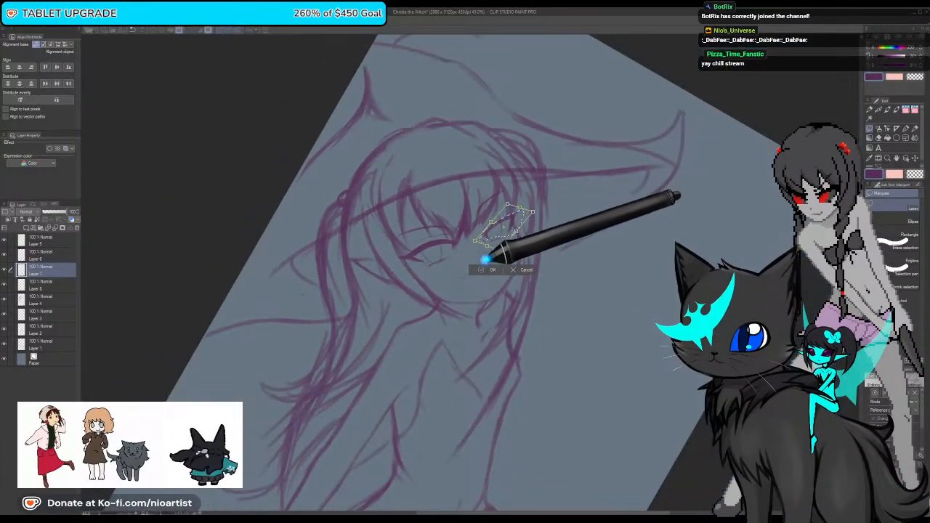
scroll(548, 209, "down", 3)
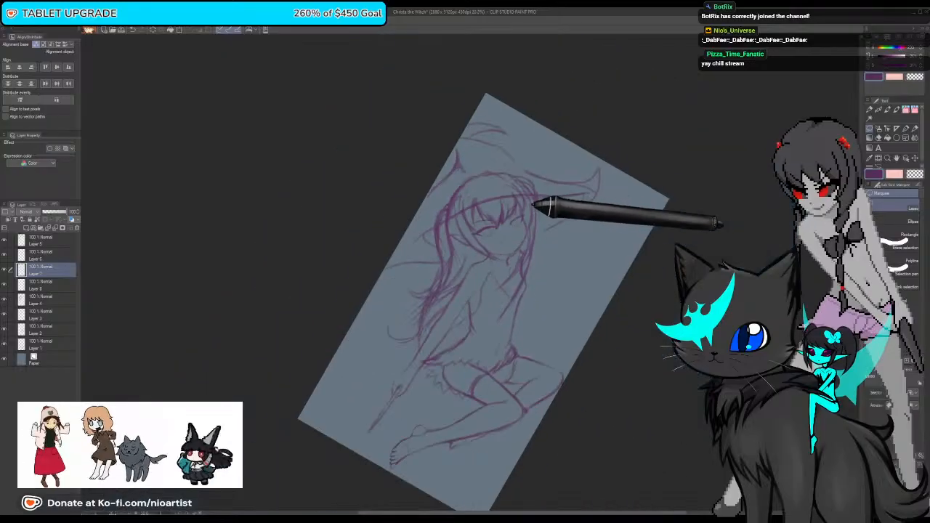
scroll(533, 206, "up", 3)
scroll(530, 207, "up", 3)
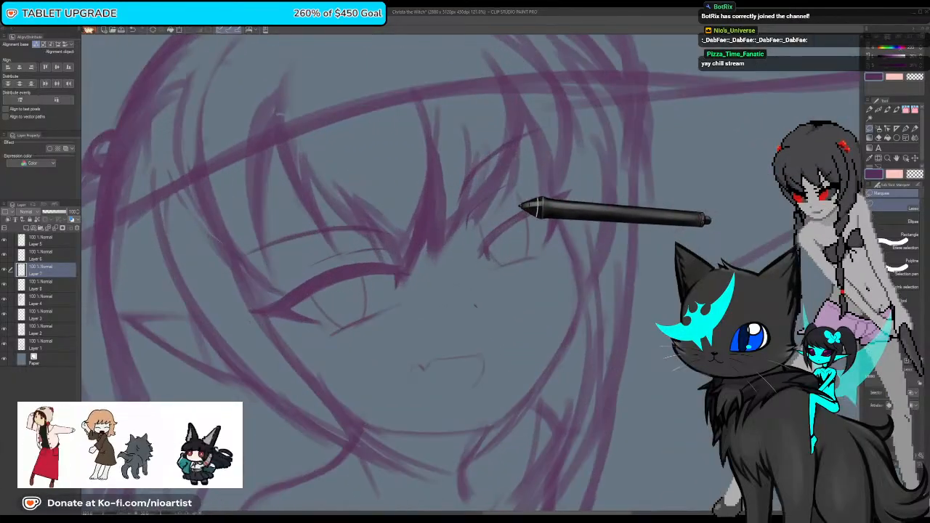
scroll(521, 207, "down", 6)
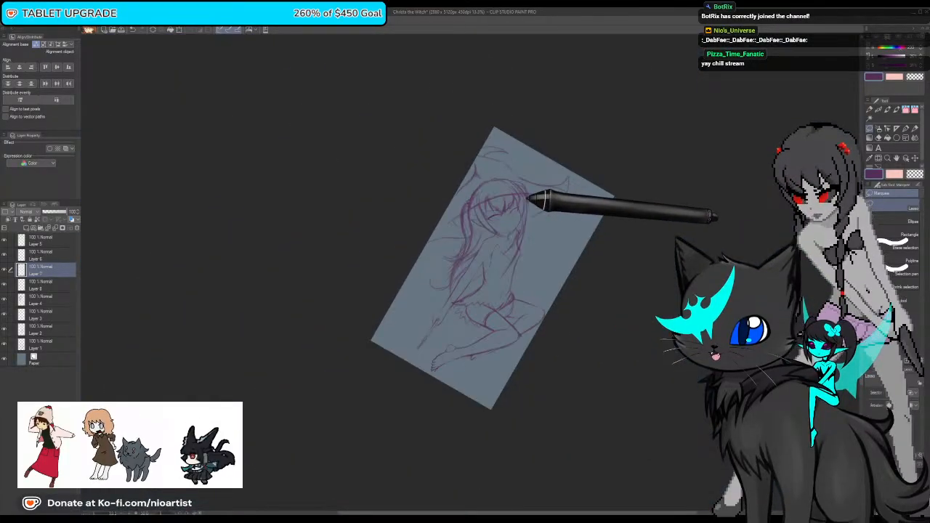
scroll(532, 201, "up", 5)
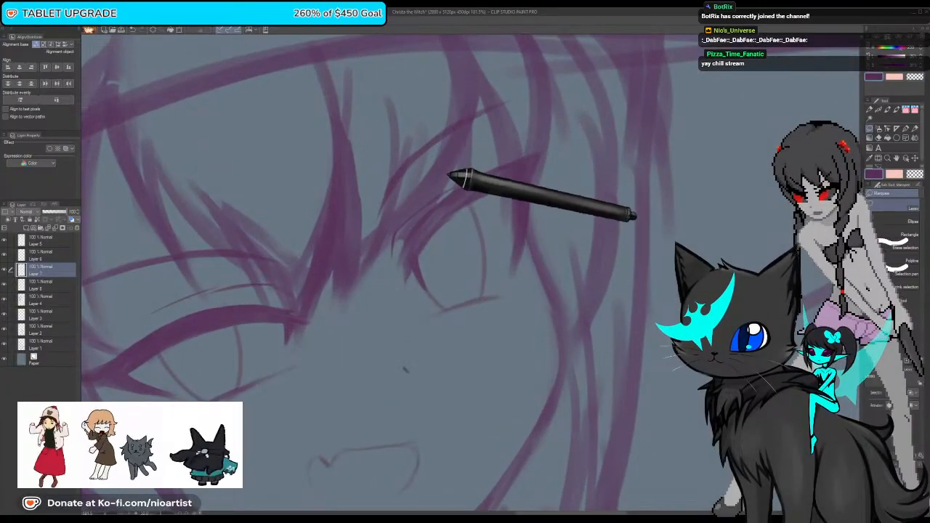
Step: Lasso the entire right-hand eye and transform it by pulling its lower corner slightly inward
mouse_move(434, 183)
left_mouse_down()
mouse_move(405, 209)
mouse_move(384, 259)
mouse_move(385, 222)
left_mouse_up()
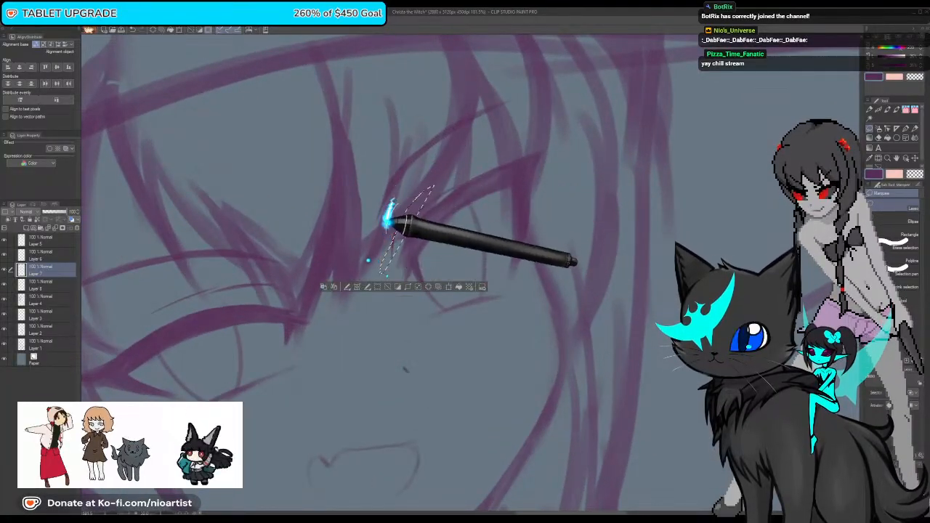
mouse_move(420, 327)
left_mouse_down()
mouse_move(515, 334)
mouse_move(574, 225)
left_mouse_up()
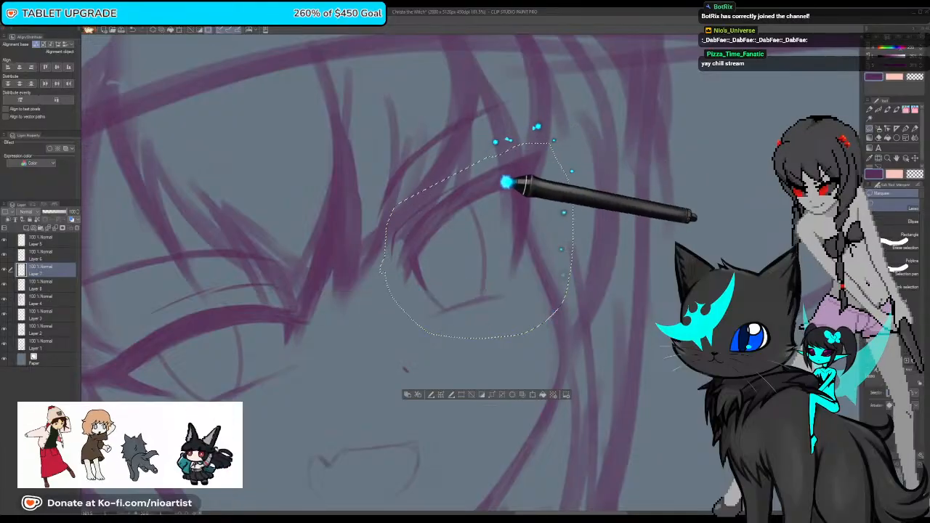
scroll(494, 206, "down", 2)
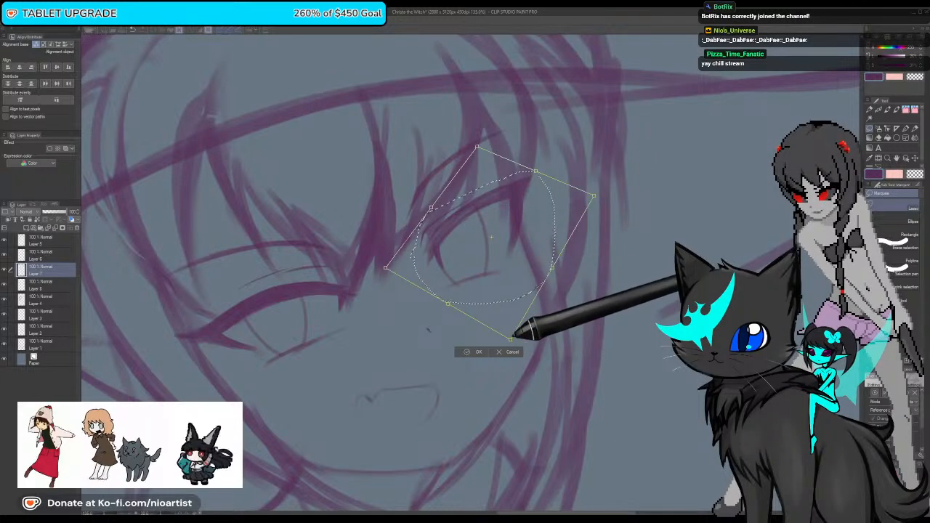
left_click_drag(511, 338, 506, 333)
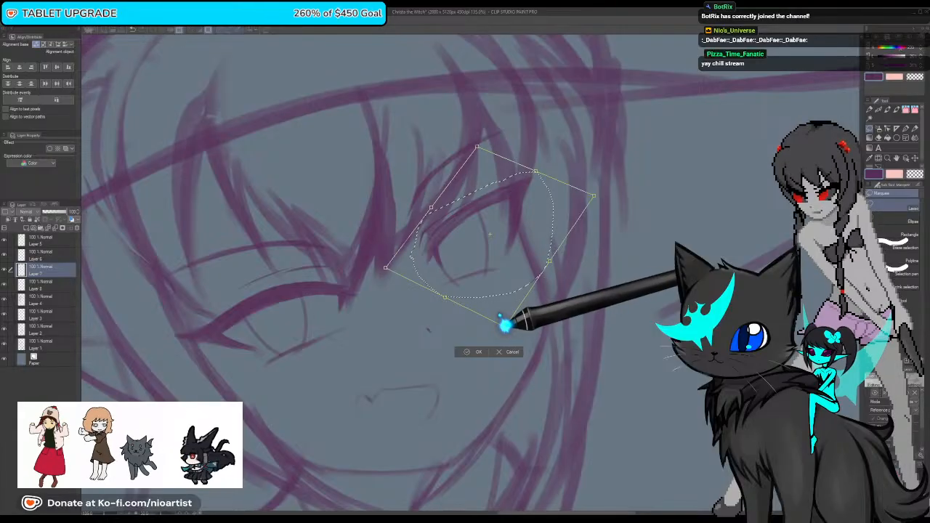
scroll(465, 225, "down", 3)
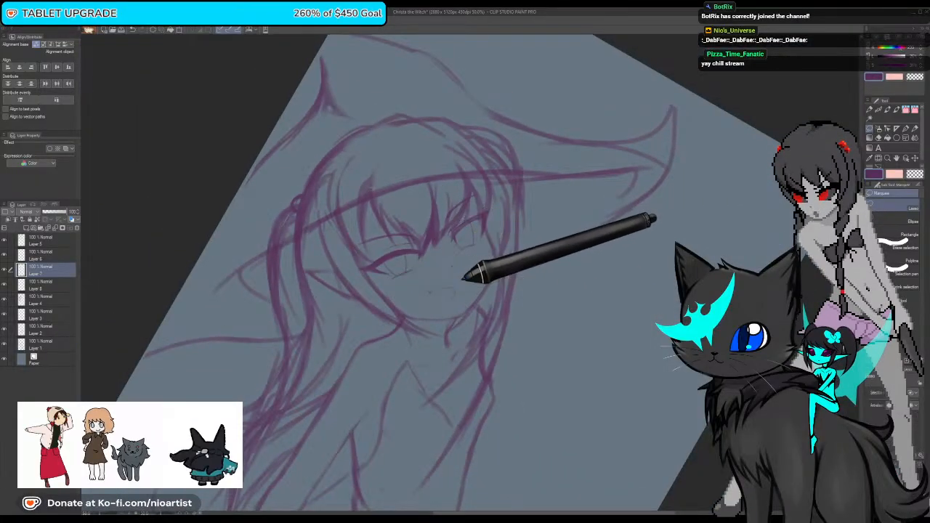
Step: Make Layer 2, which holds the torso lines, the active layer by picking a torso line on the canvas
scroll(490, 273, "down", 3)
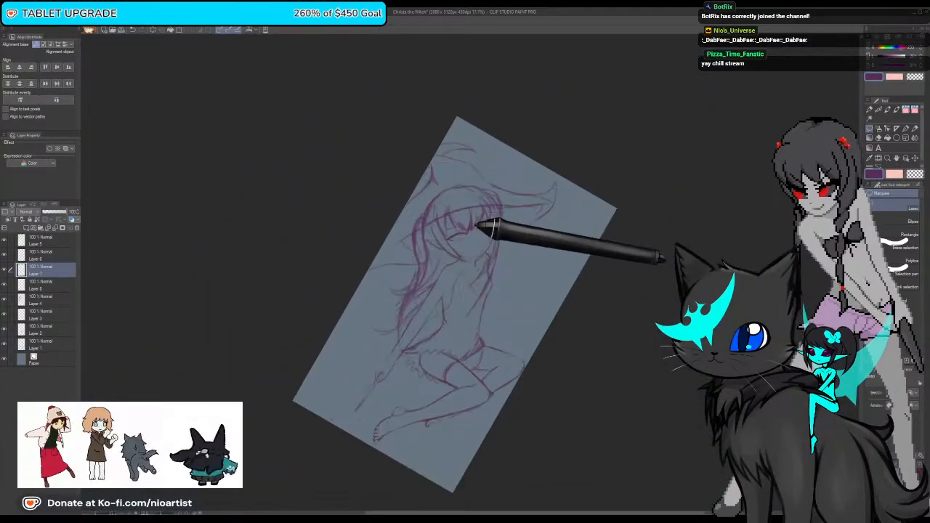
scroll(480, 227, "up", 2)
scroll(474, 209, "down", 1)
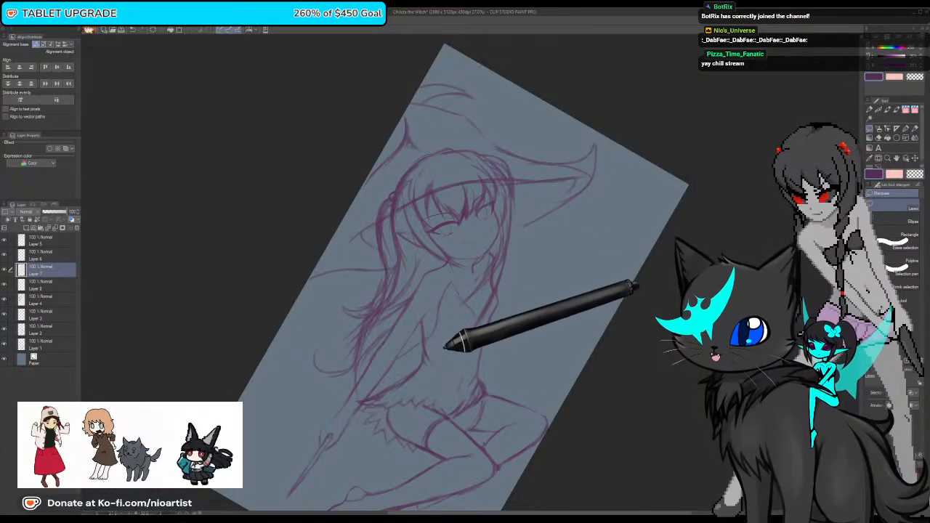
scroll(443, 346, "up", 6)
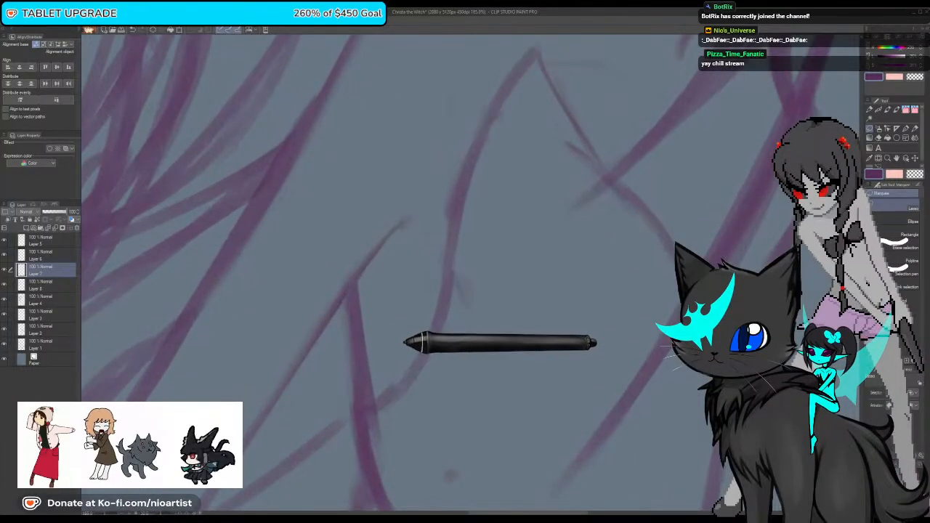
left_click(428, 348, "ctrl+shift")
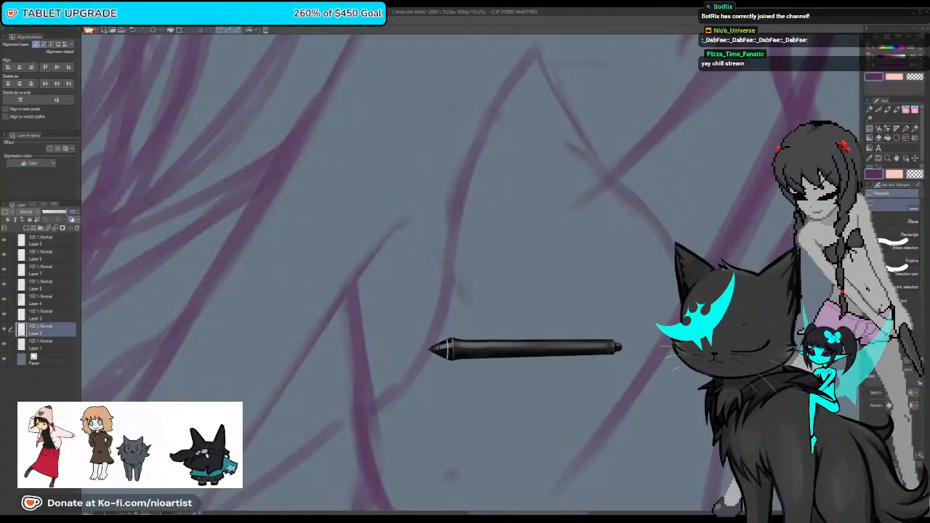
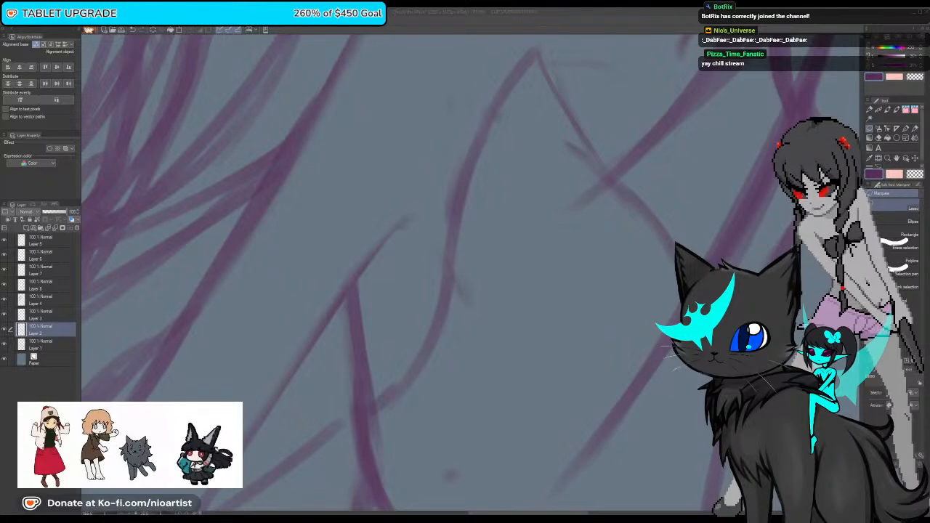
Step: Examine the adjusted face against the whole figure to judge the sketch's overall proportions
mouse_move(491, 254)
left_mouse_down()
mouse_move(479, 201)
mouse_move(435, 127)
left_mouse_up()
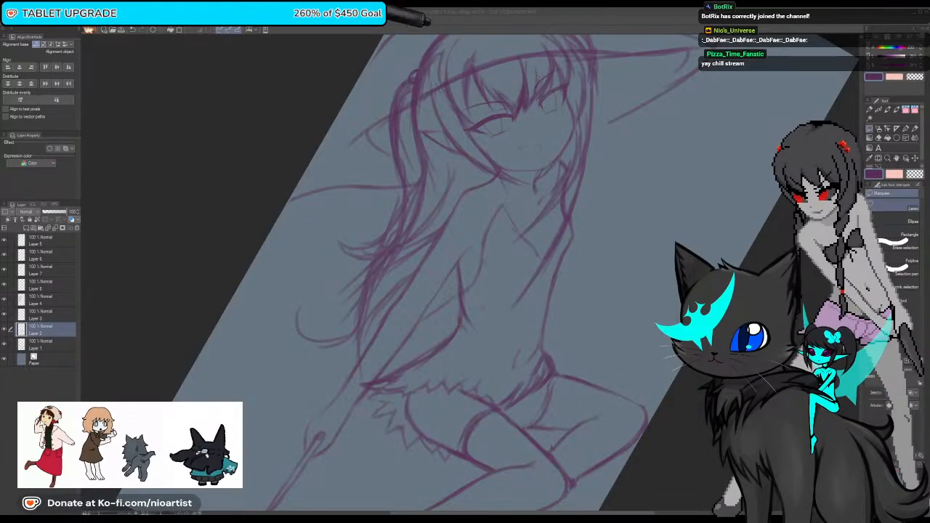
scroll(526, 114, "down", 2)
scroll(509, 101, "up", 2)
scroll(530, 122, "down", 2)
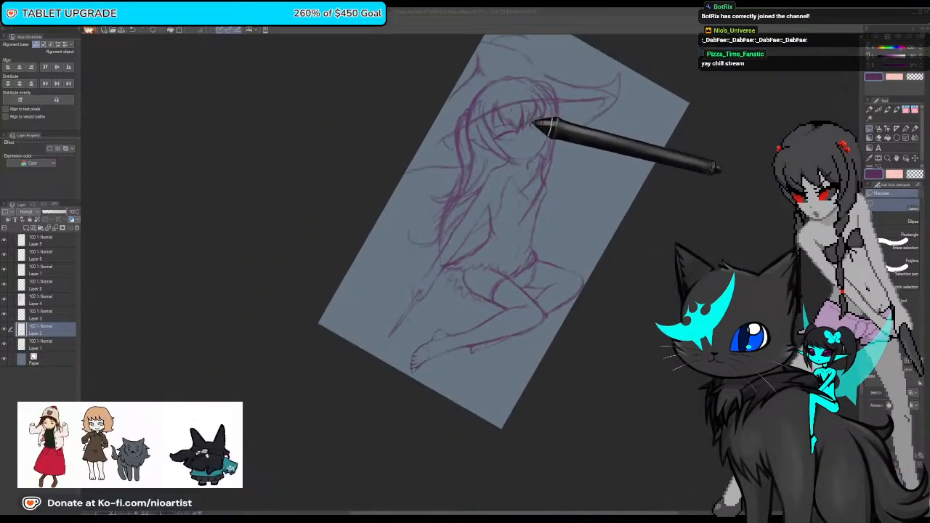
scroll(535, 122, "up", 2)
scroll(487, 139, "down", 2)
scroll(501, 124, "up", 2)
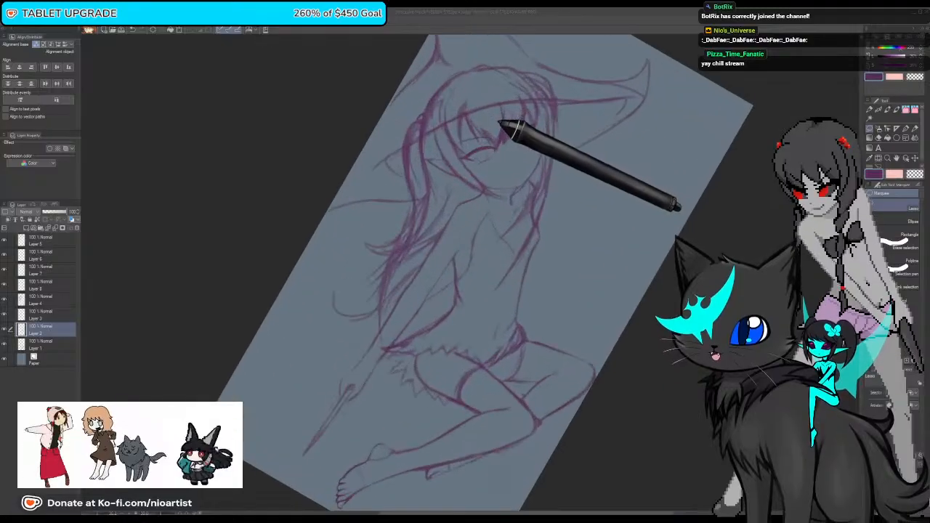
scroll(501, 124, "up", 2)
scroll(536, 155, "down", 2)
scroll(486, 150, "up", 2)
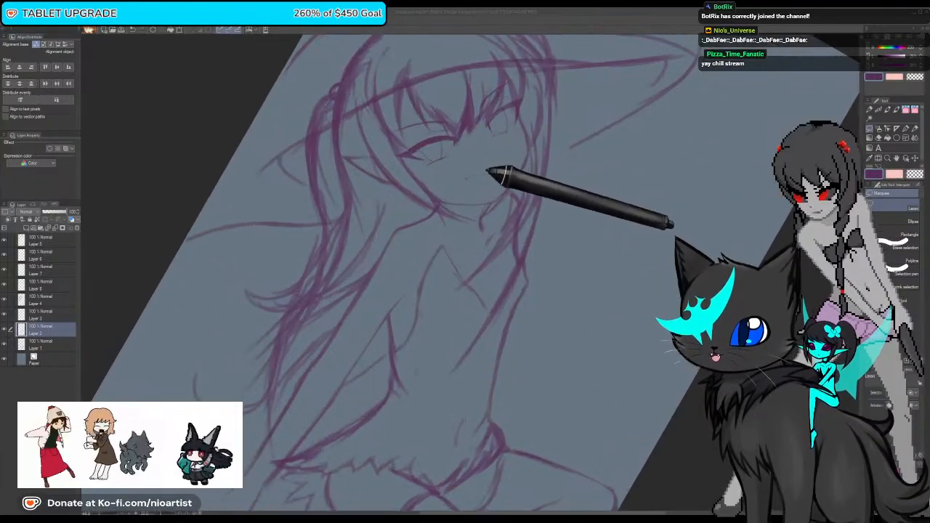
Step: Make Layer 4, which holds the facial features, active and thicken the lower lid lines of both eyes with sketch strokes
scroll(488, 171, "down", 4)
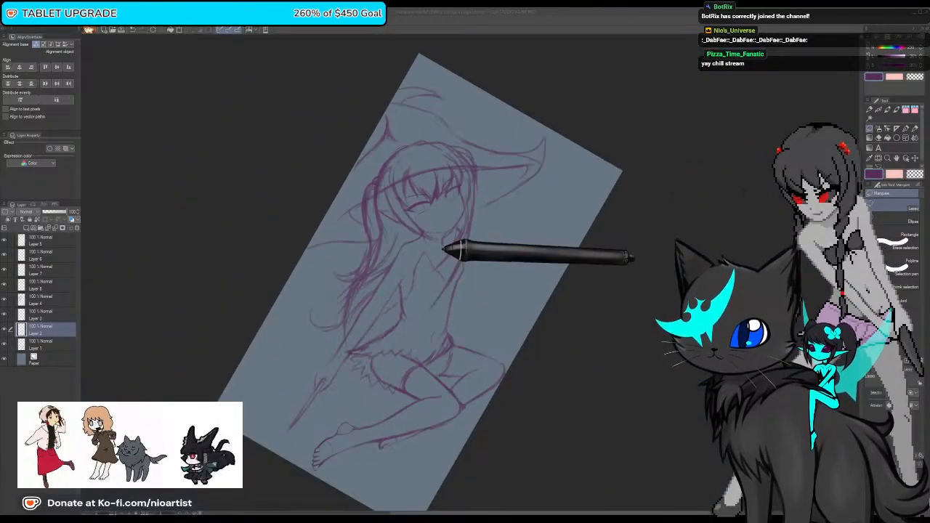
scroll(436, 254, "up", 4)
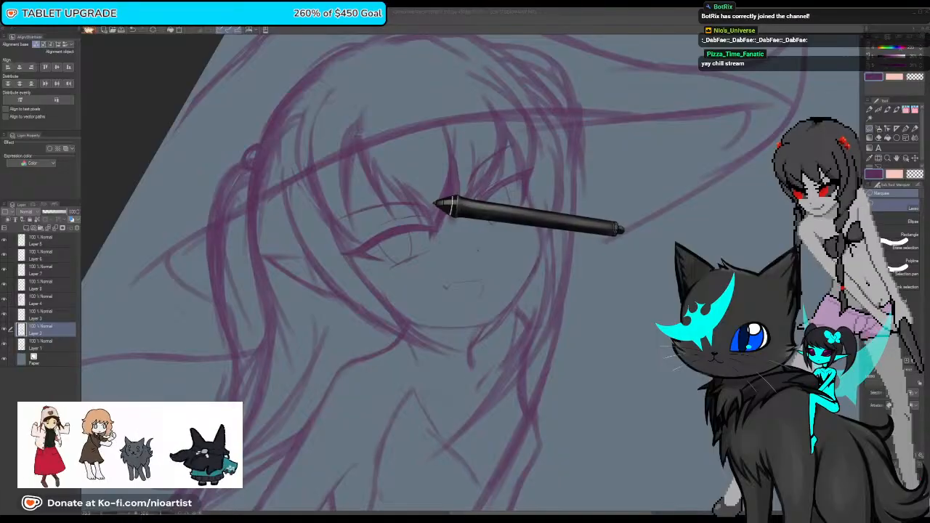
scroll(434, 203, "up", 4)
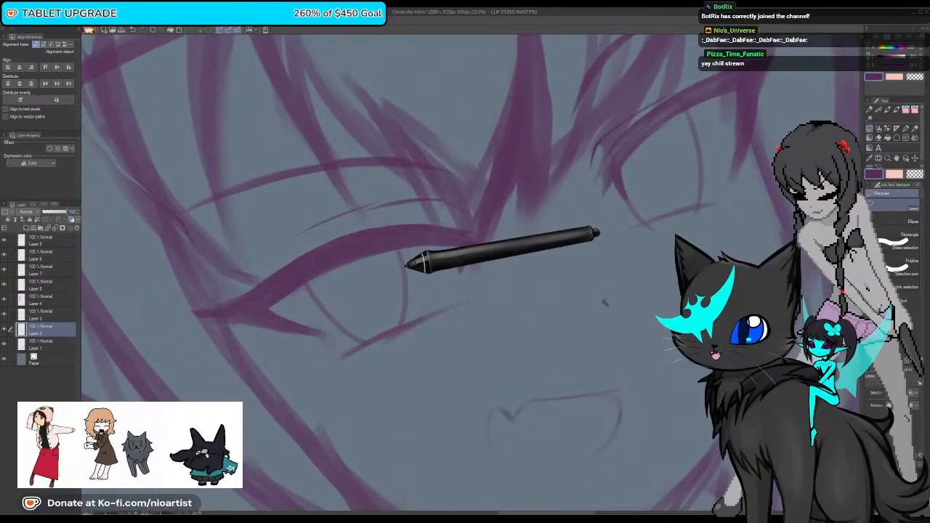
left_click(406, 266, "ctrl+shift")
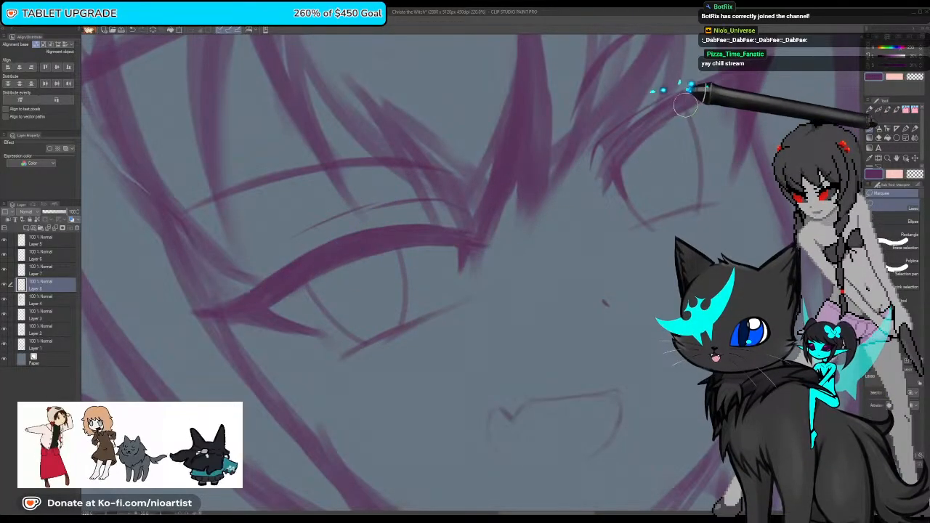
left_click(401, 332, "ctrl+shift")
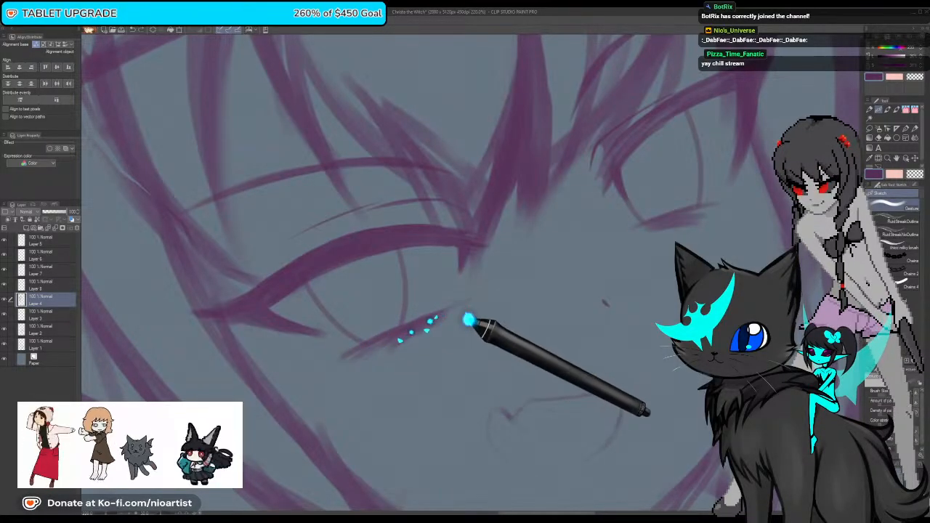
scroll(468, 294, "down", 10)
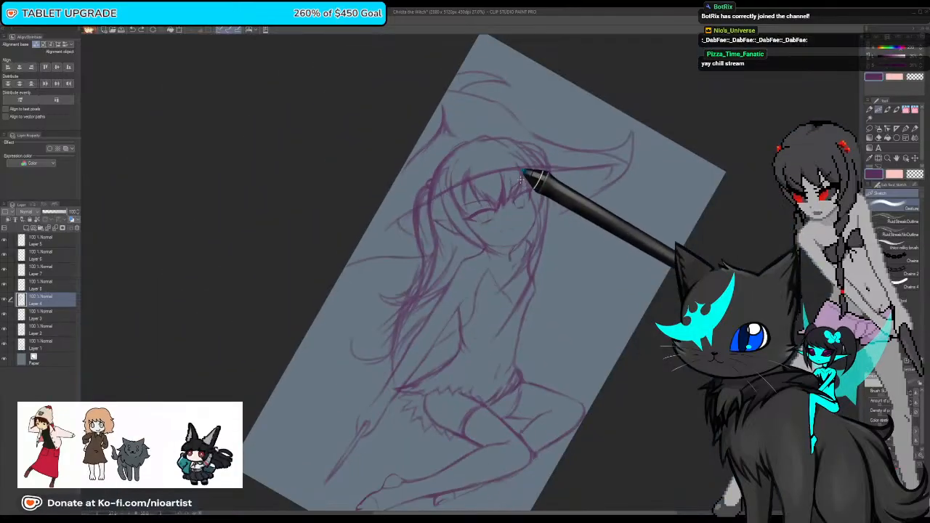
scroll(525, 181, "up", 9)
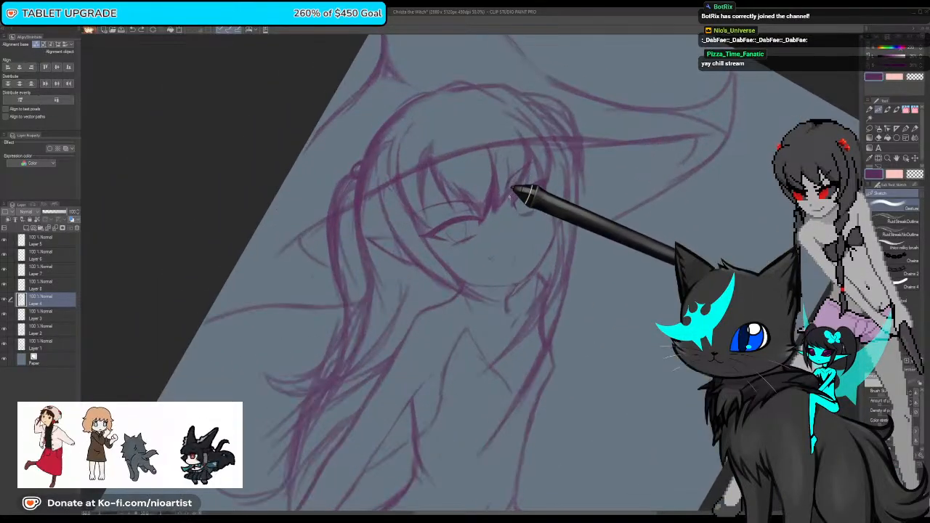
scroll(534, 213, "up", 4)
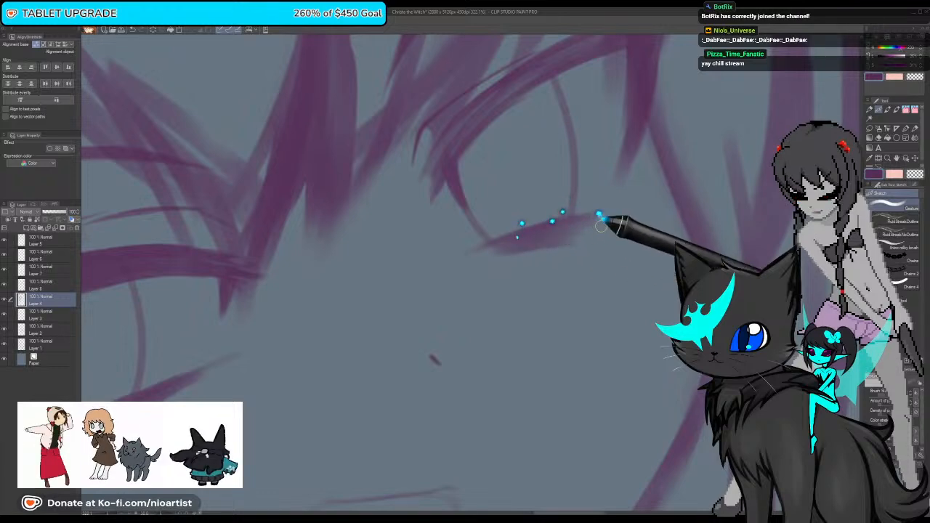
Step: Redraw the mouth's upper line, then fade the lower lip mark with a soft eraser
left_click_drag(410, 438, 507, 221)
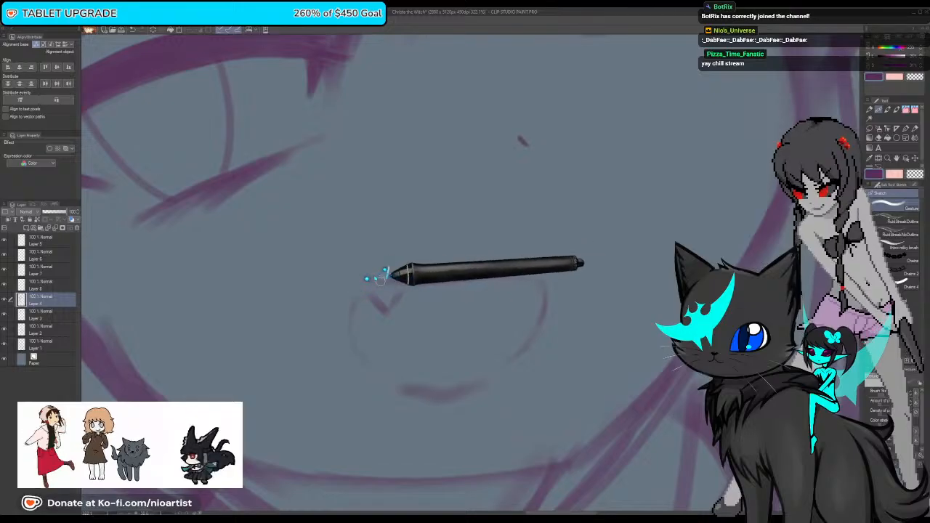
left_click_drag(363, 282, 511, 271)
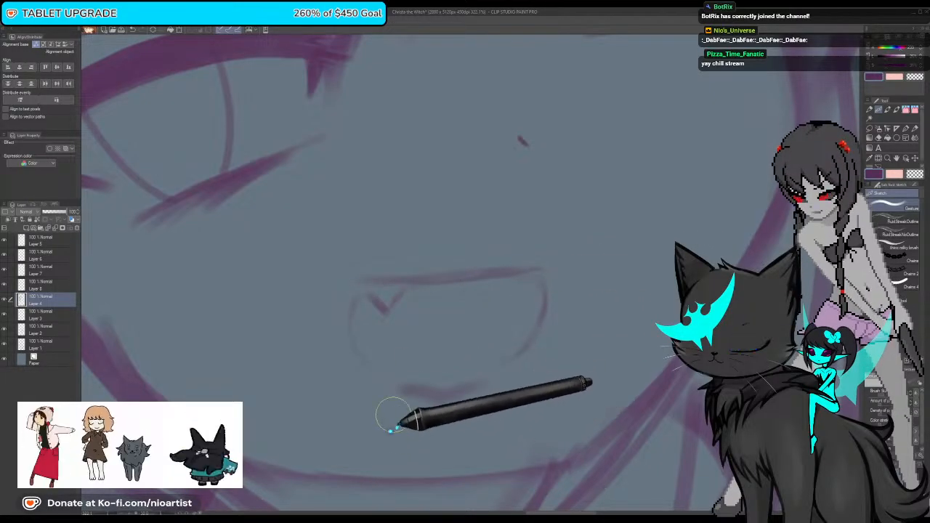
mouse_move(432, 380)
left_mouse_down()
mouse_move(484, 369)
mouse_move(455, 374)
mouse_move(421, 354)
mouse_move(475, 368)
left_mouse_up()
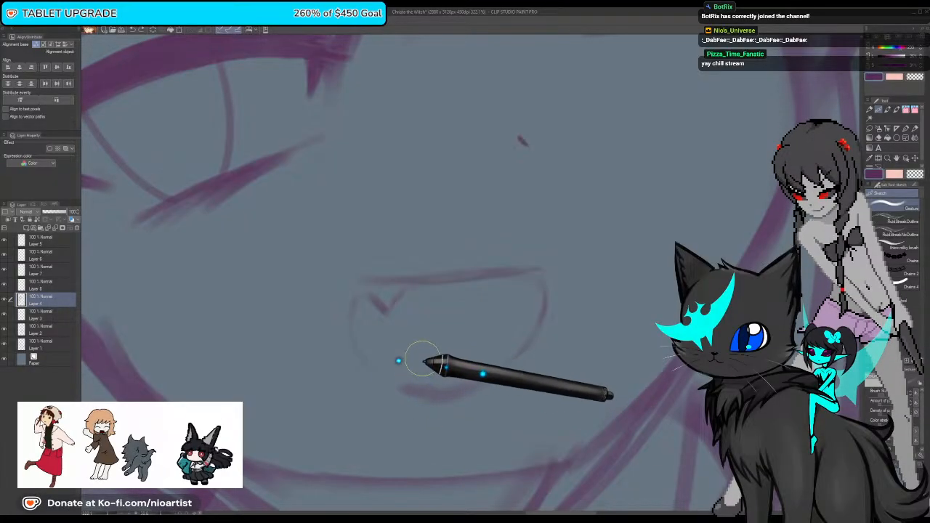
left_click_drag(401, 376, 494, 351)
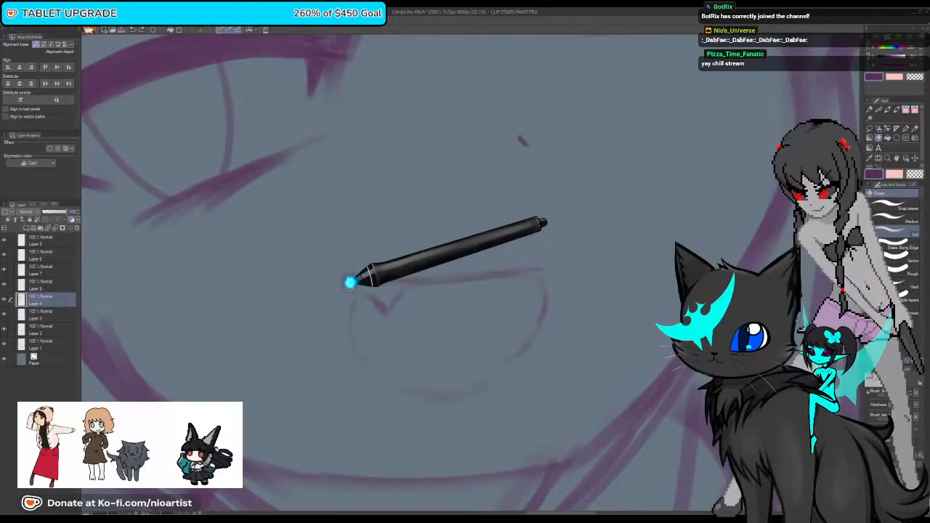
Step: Examine the reworked mouth and lower lids up close and against the whole figure
scroll(354, 211, "down", 12)
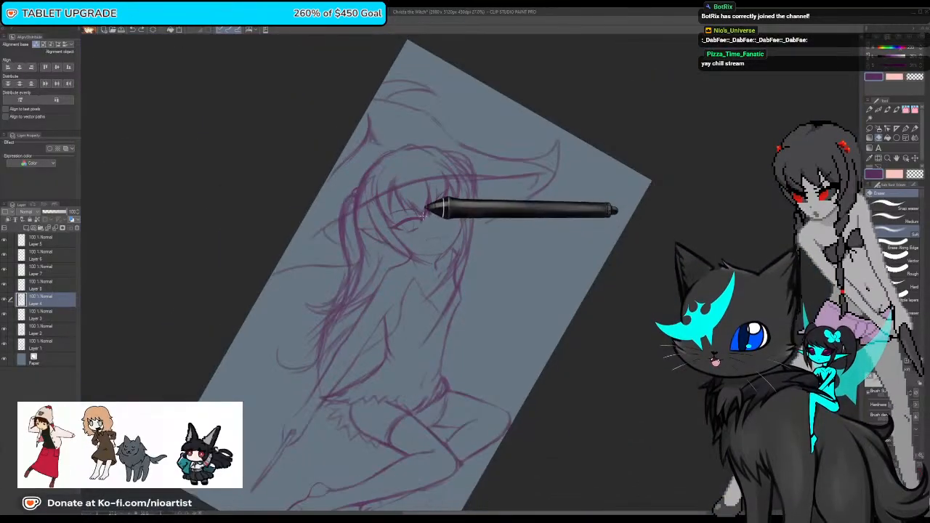
scroll(422, 215, "up", 5)
scroll(591, 291, "down", 2)
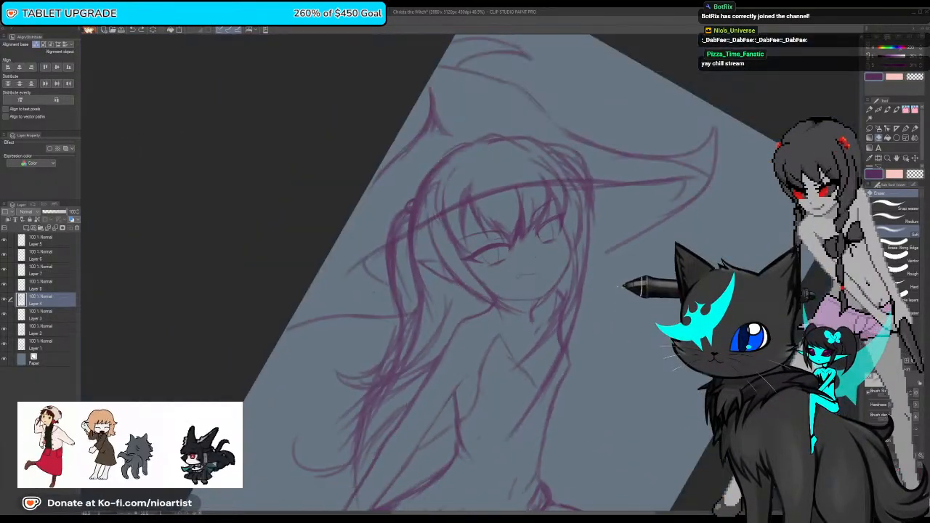
scroll(573, 275, "up", 6)
scroll(574, 203, "down", 2)
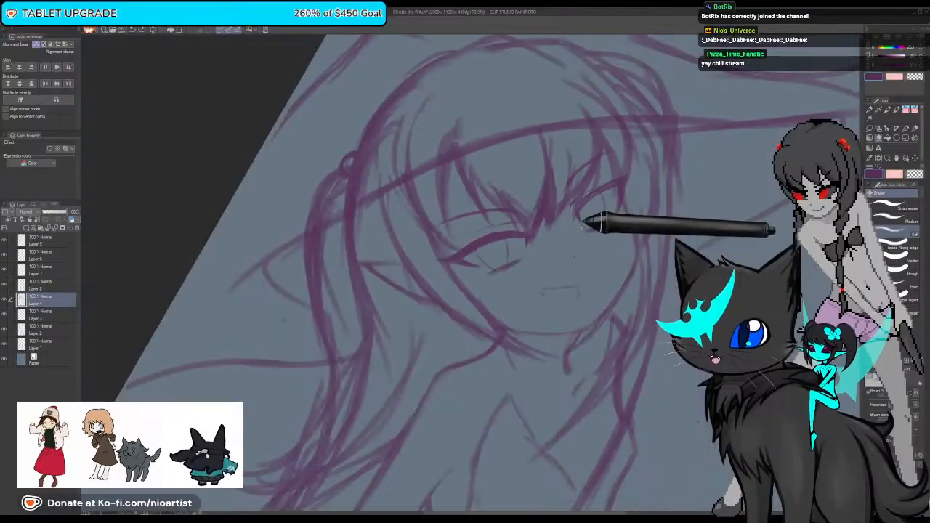
scroll(591, 222, "up", 2)
scroll(523, 266, "down", 7)
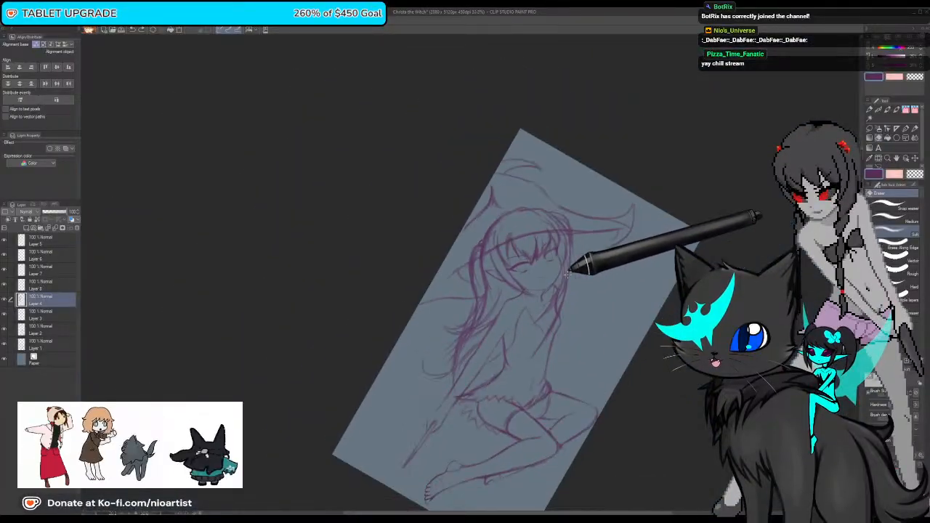
scroll(541, 271, "up", 2)
scroll(542, 270, "up", 6)
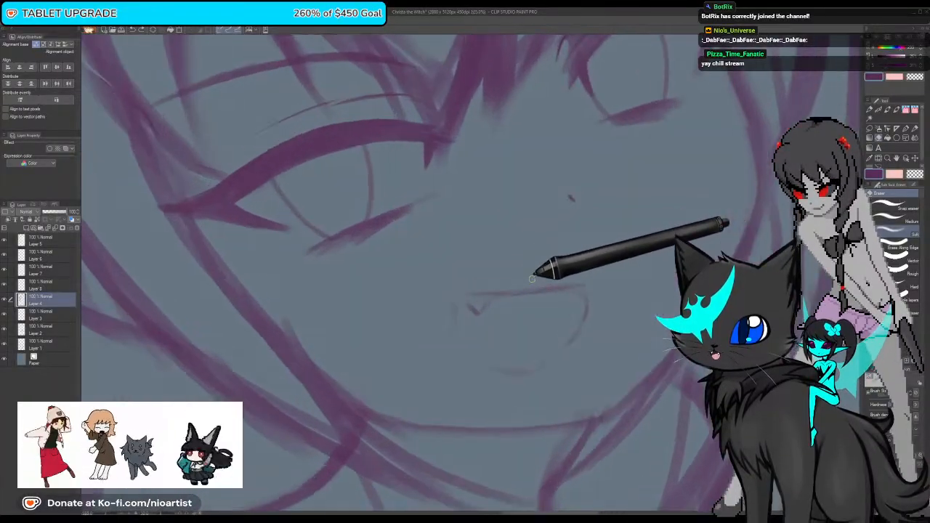
scroll(530, 273, "up", 2)
scroll(532, 265, "down", 8)
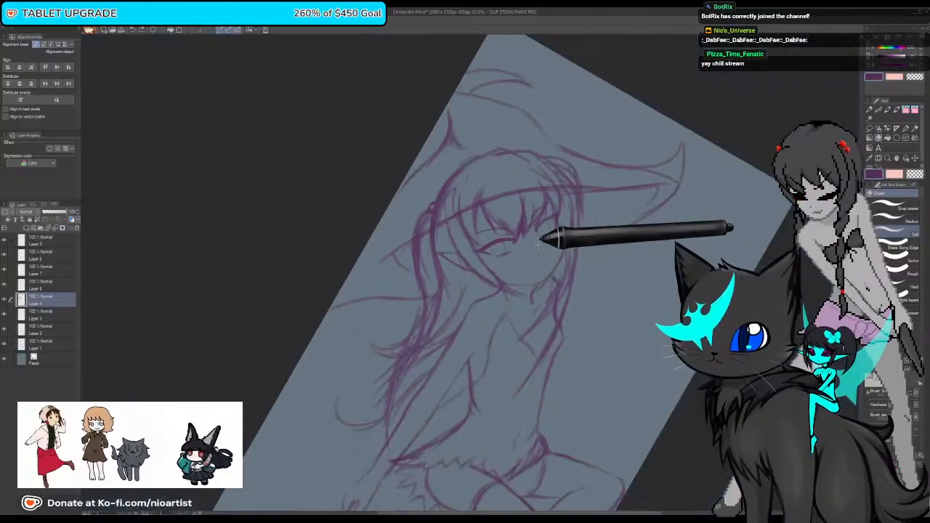
scroll(538, 229, "up", 5)
scroll(494, 232, "down", 2)
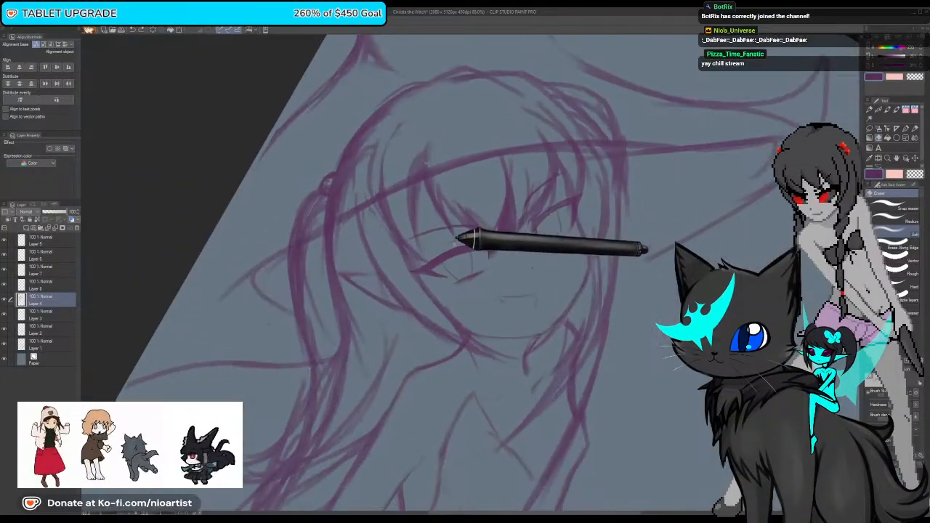
scroll(464, 244, "up", 2)
scroll(508, 225, "down", 5)
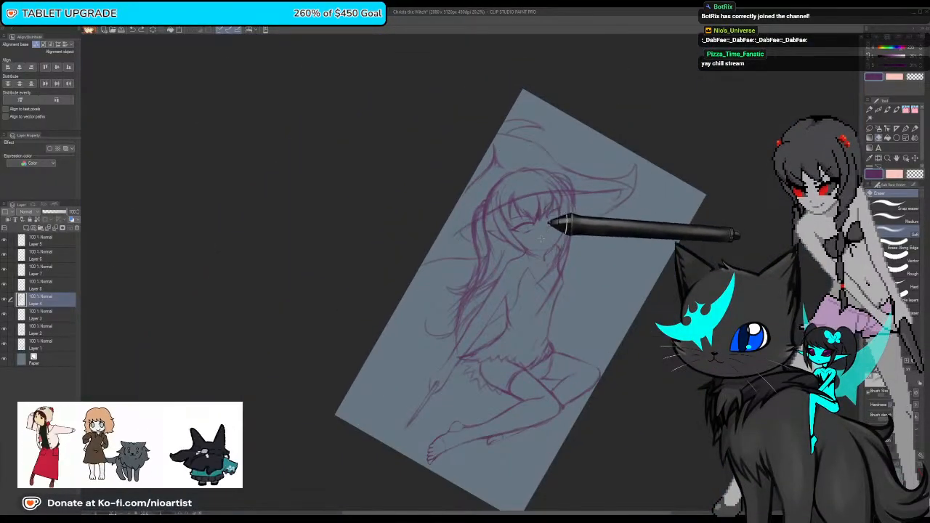
Step: Reset the canvas rotation so the page stands upright
left_click(211, 514)
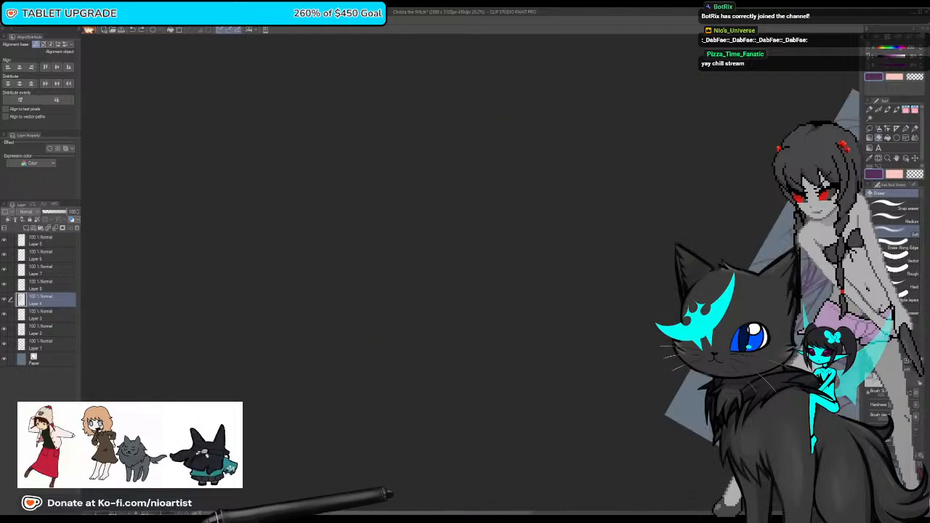
scroll(697, 366, "down", 1)
scroll(828, 374, "up", 5)
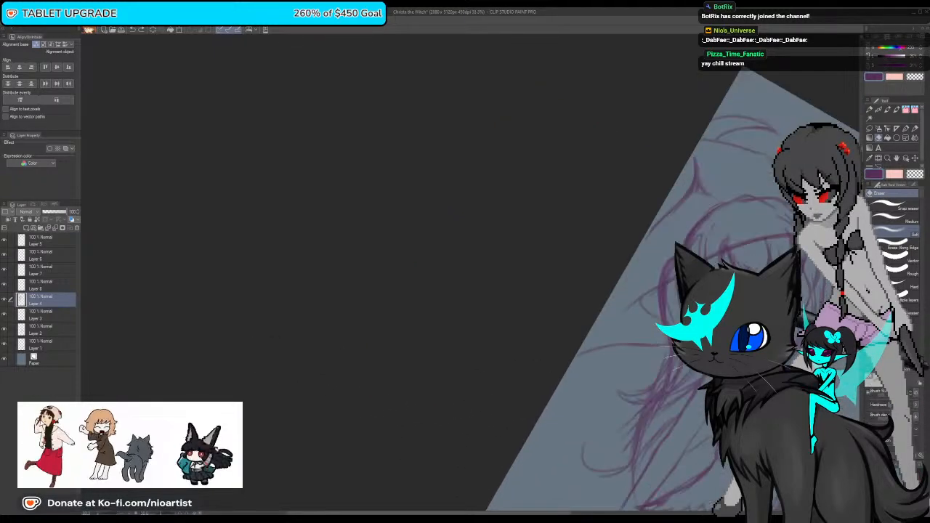
scroll(537, 208, "down", 5)
scroll(617, 254, "up", 4)
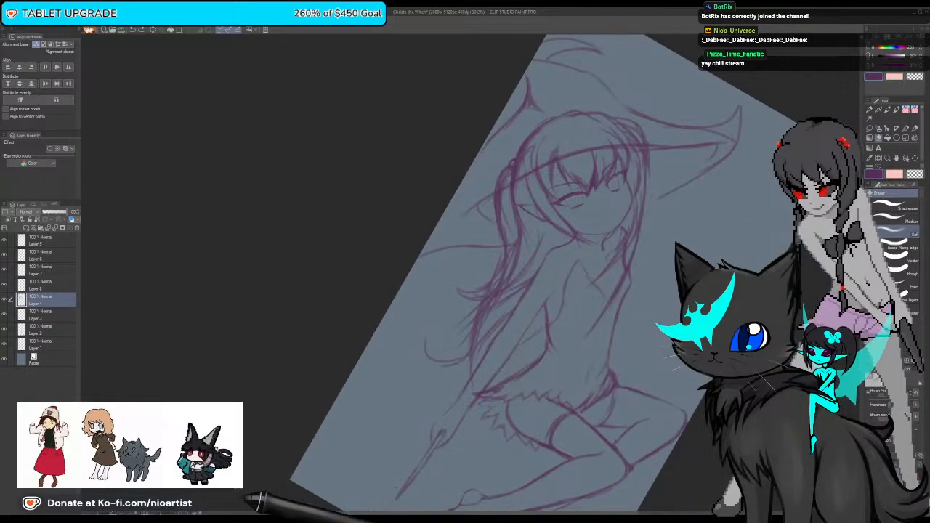
left_click(212, 515)
scroll(392, 272, "down", 4)
scroll(519, 207, "up", 6)
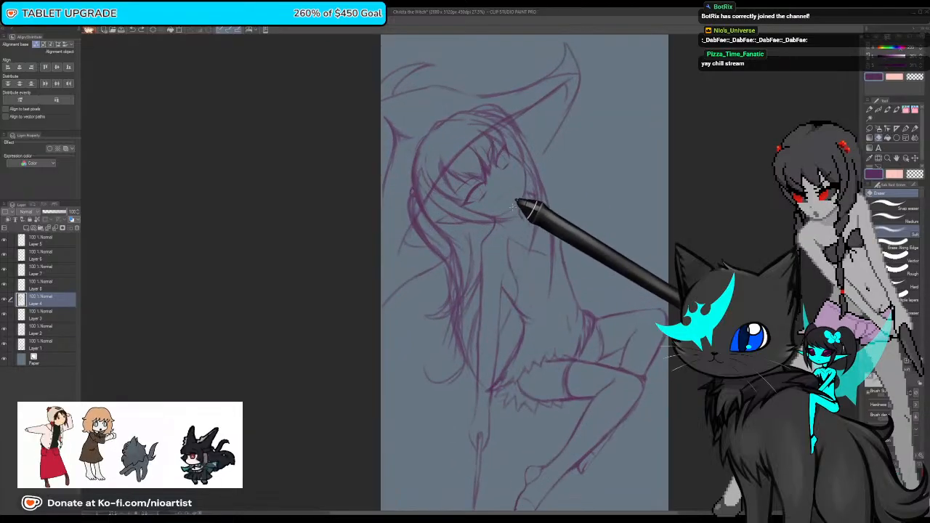
Step: Examine the upright composition, including the skirt, arm and legs, to judge how the figure sits on the page
scroll(523, 151, "down", 5)
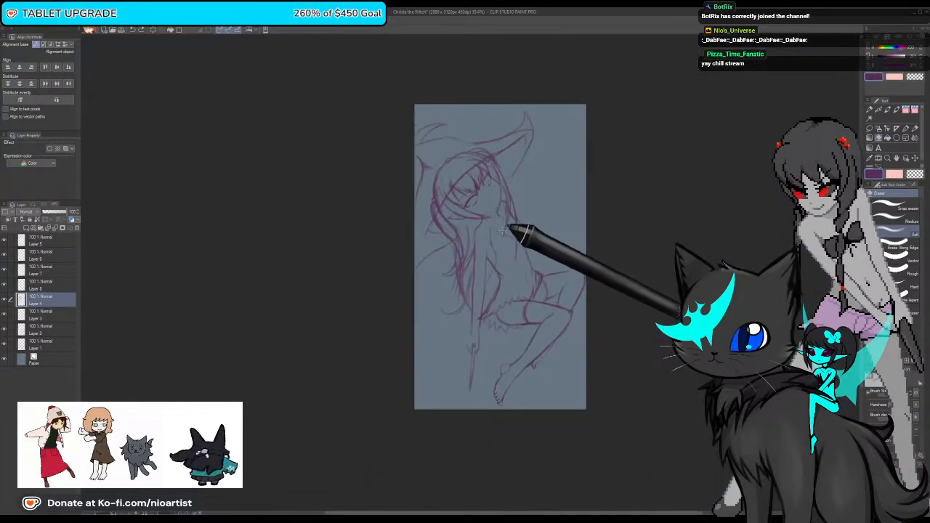
scroll(501, 227, "up", 1)
scroll(525, 262, "up", 2)
scroll(501, 276, "down", 1)
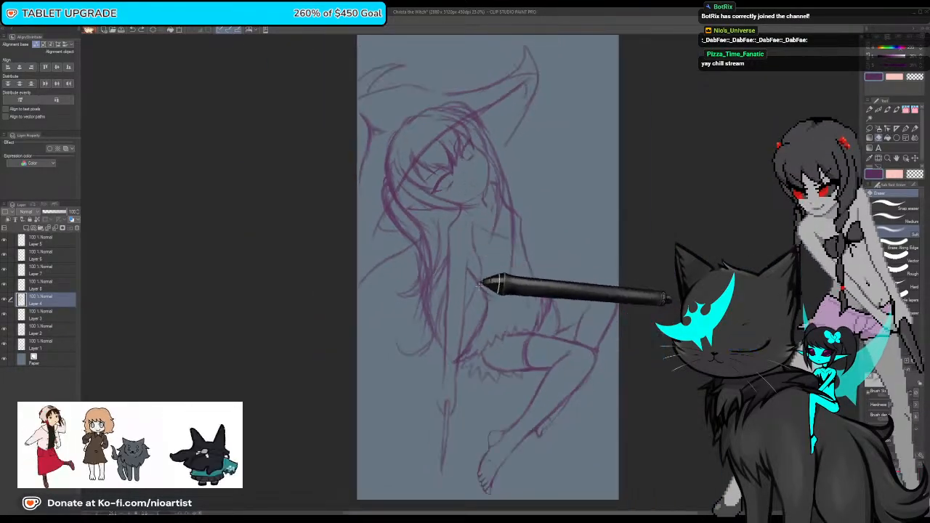
scroll(465, 294, "up", 2)
scroll(460, 299, "up", 3)
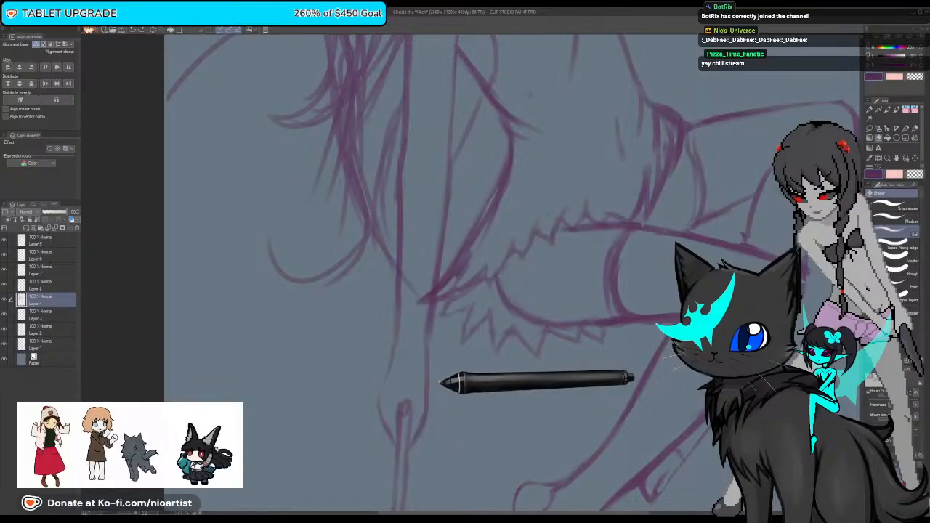
scroll(529, 239, "down", 4)
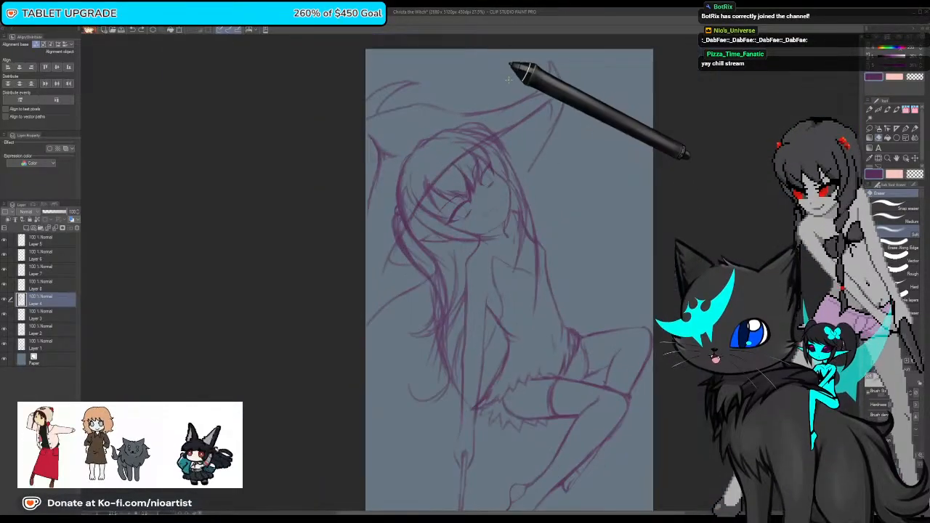
Step: Select all the sketch layers above the paper, from Layer 5 down to Layer 1
scroll(475, 141, "up", 2)
left_click(438, 150, "ctrl+shift")
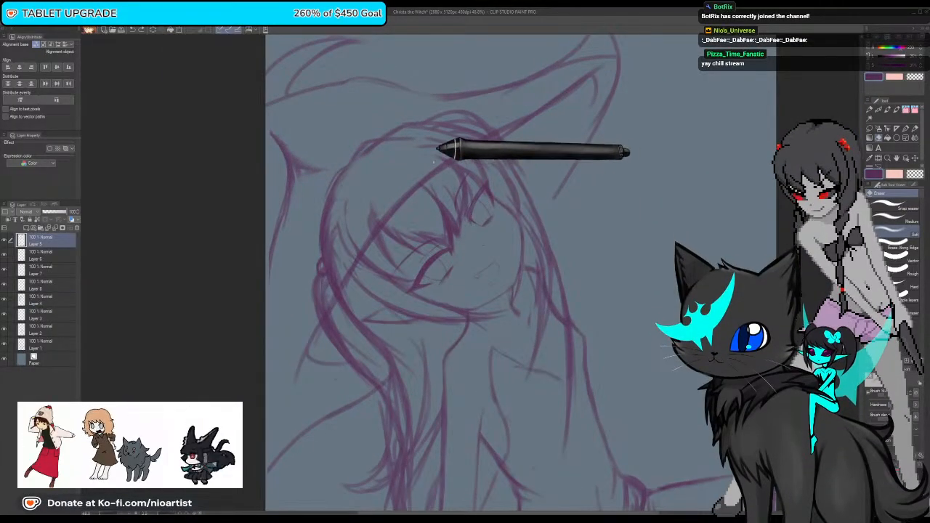
scroll(437, 151, "down", 3)
scroll(435, 151, "up", 2)
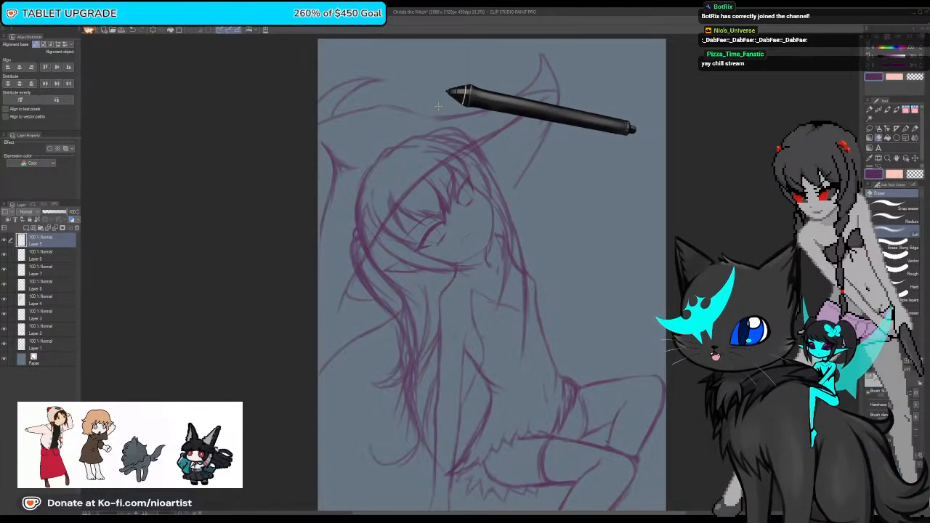
left_click_drag(567, 384, 546, 247)
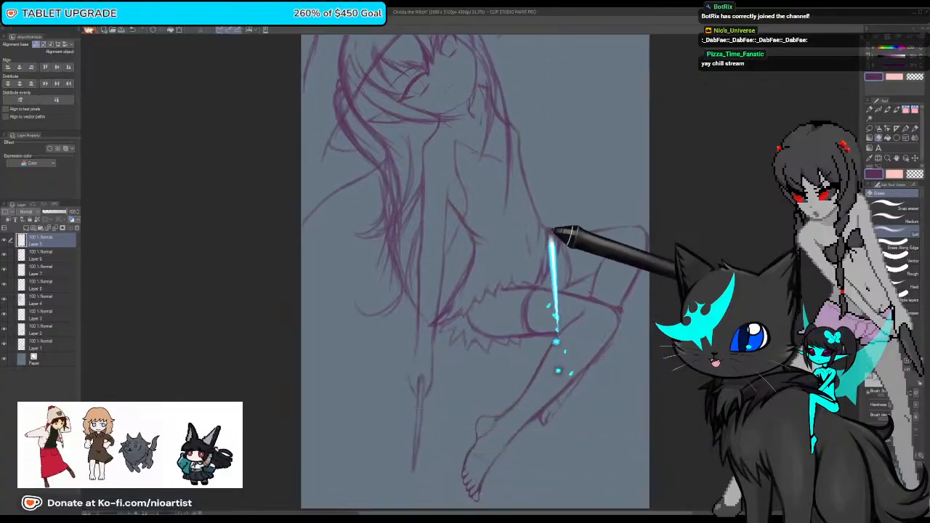
left_click_drag(552, 330, 559, 277)
left_click_drag(573, 197, 436, 326)
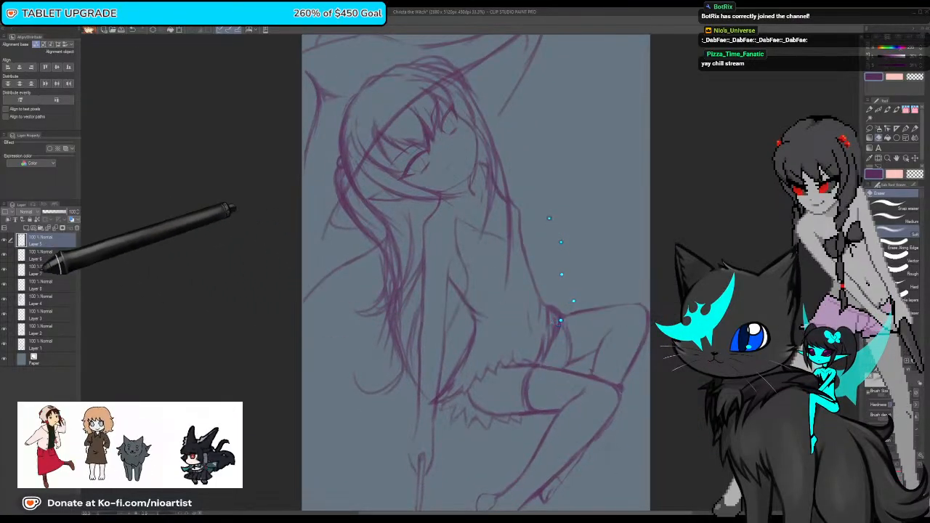
Step: Transform the selected layers together, rotating the whole witch figure slightly clockwise on the page
key("ctrl+t")
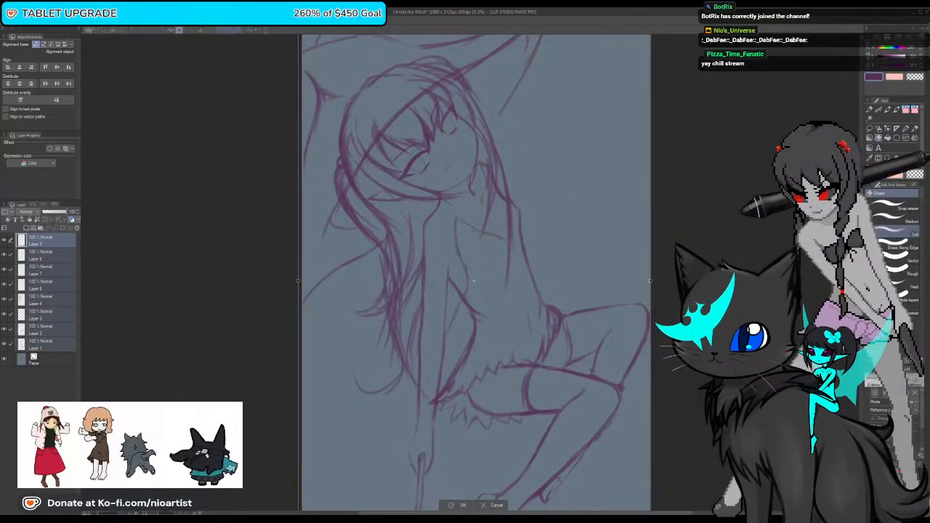
left_click_drag(741, 258, 735, 262)
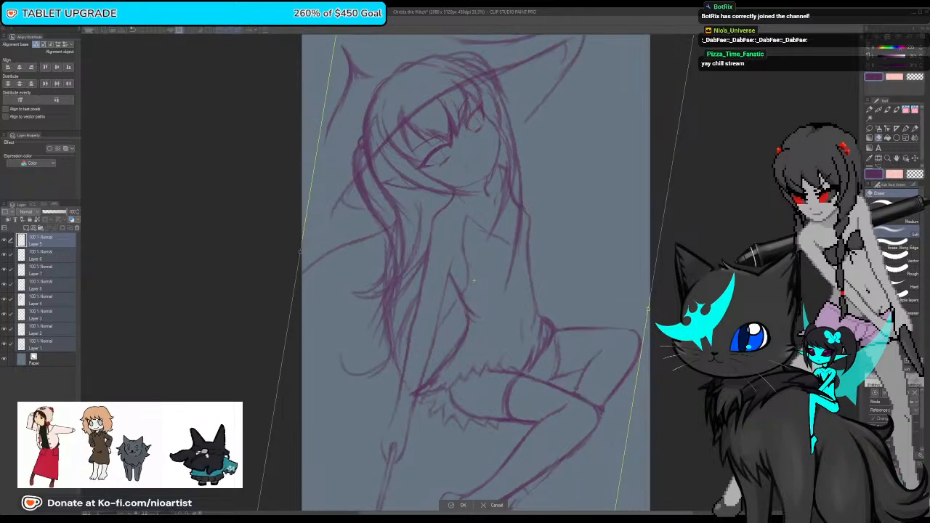
left_click_drag(639, 356, 619, 434)
left_click_drag(581, 252, 585, 343)
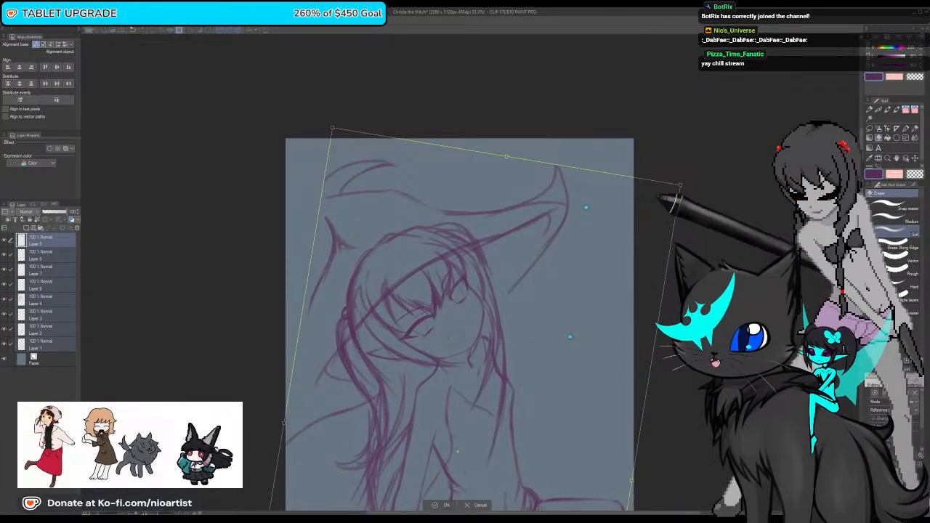
left_click_drag(606, 395, 573, 178)
left_click_drag(568, 364, 556, 189)
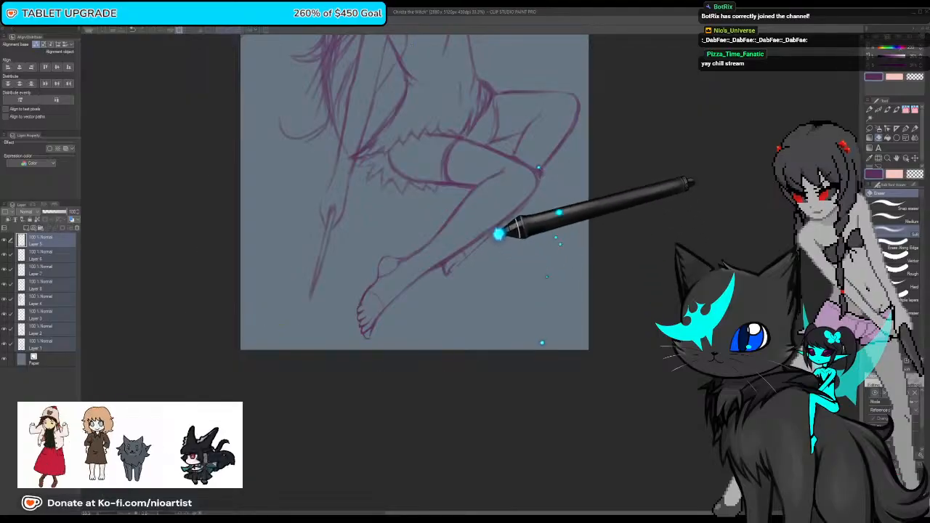
left_click_drag(498, 232, 530, 300)
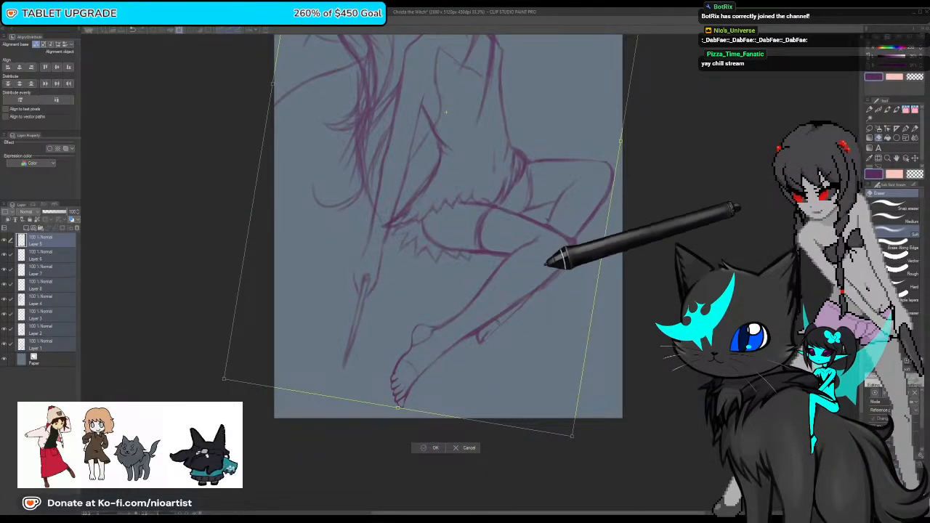
key("Return")
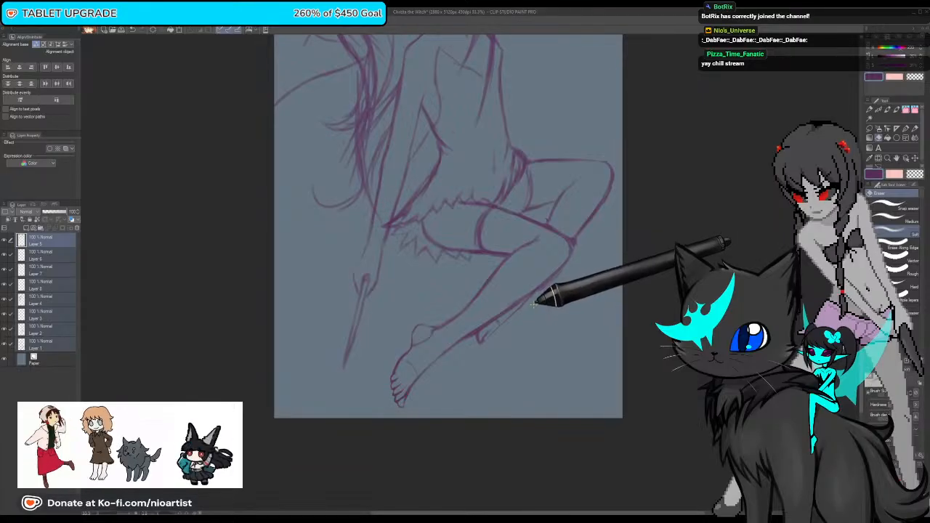
Step: Examine the tilted figure close up and at full-page size to judge its pose and placement
left_click_drag(538, 218, 538, 372)
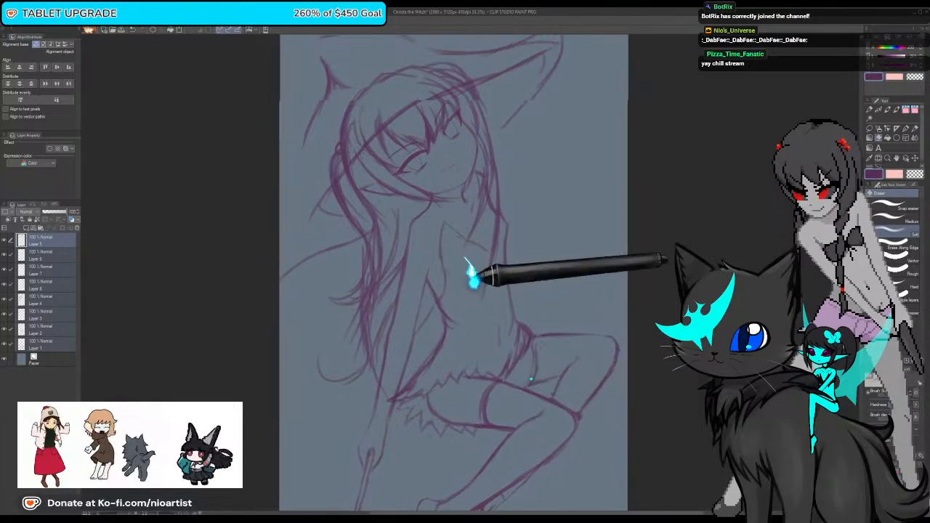
left_click_drag(481, 270, 501, 425)
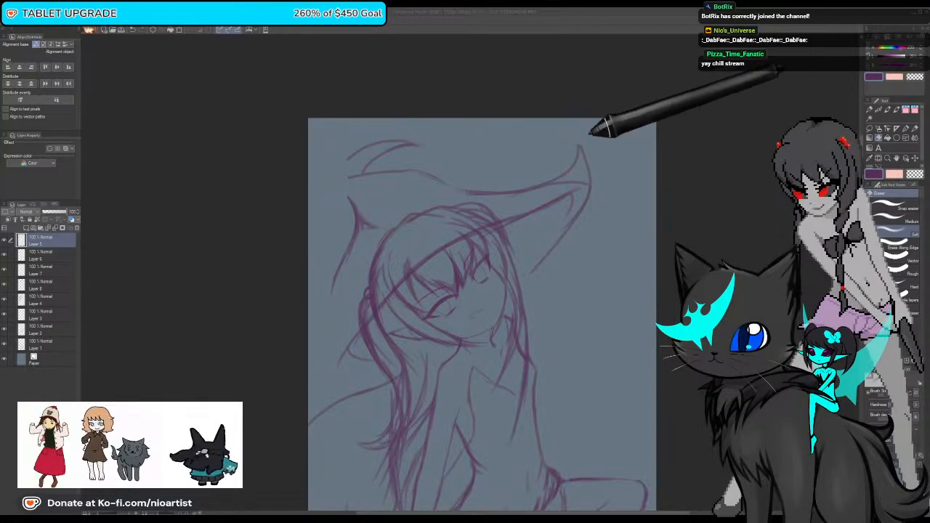
scroll(558, 181, "down", 2)
scroll(525, 228, "up", 3)
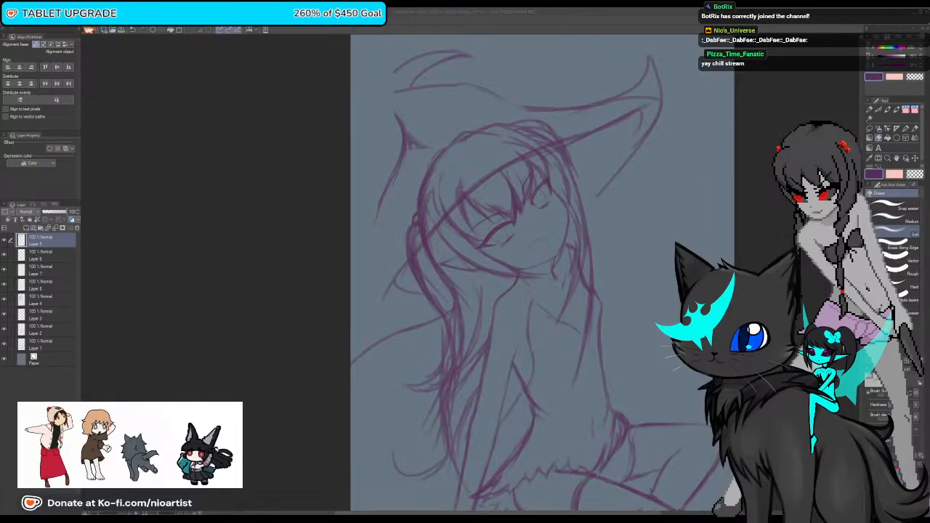
scroll(440, 87, "down", 2)
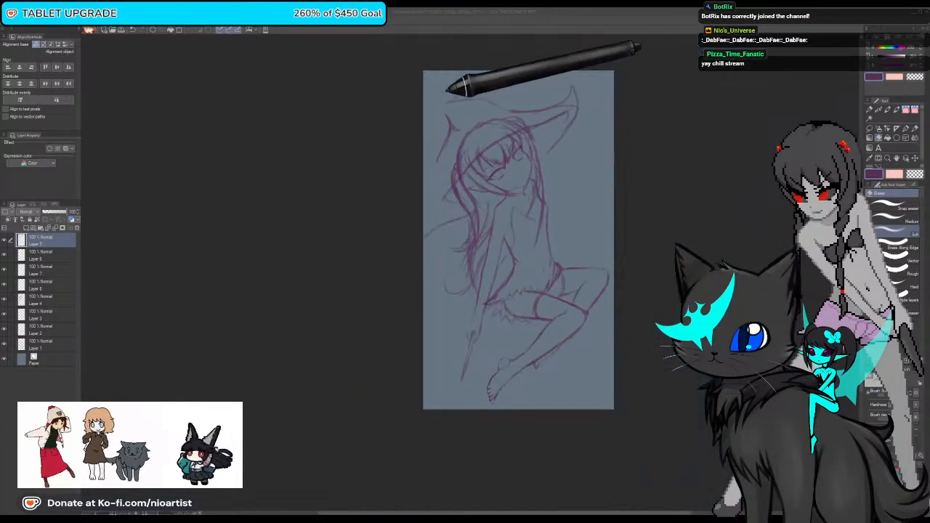
scroll(508, 130, "up", 4)
scroll(418, 136, "down", 2)
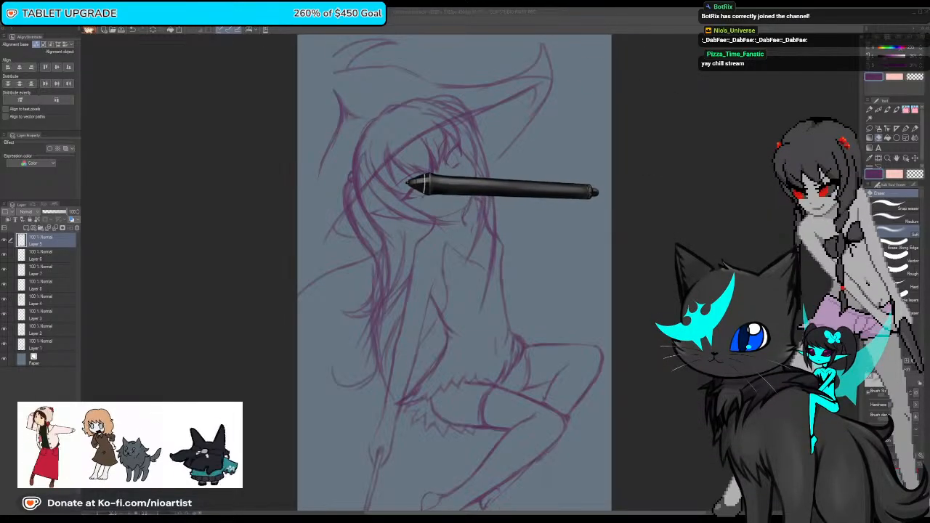
scroll(373, 170, "down", 2)
scroll(373, 170, "up", 3)
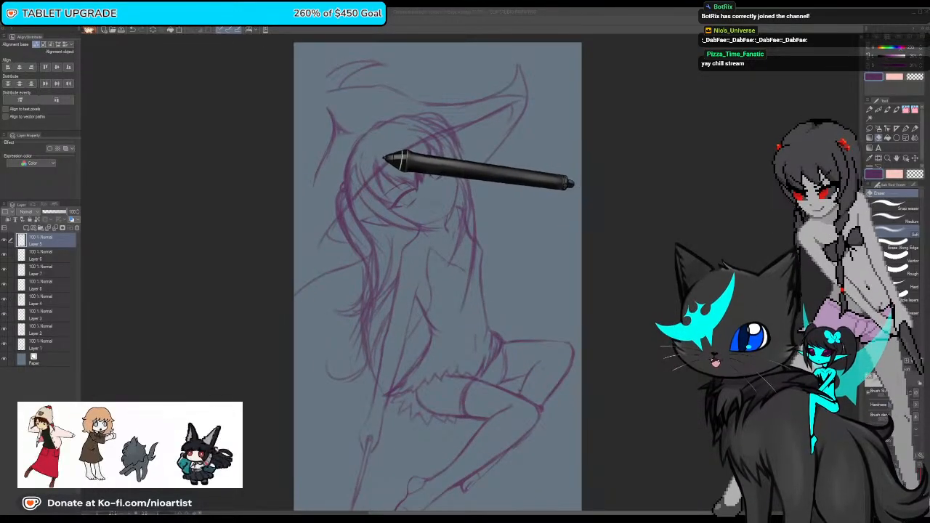
scroll(385, 203, "up", 4)
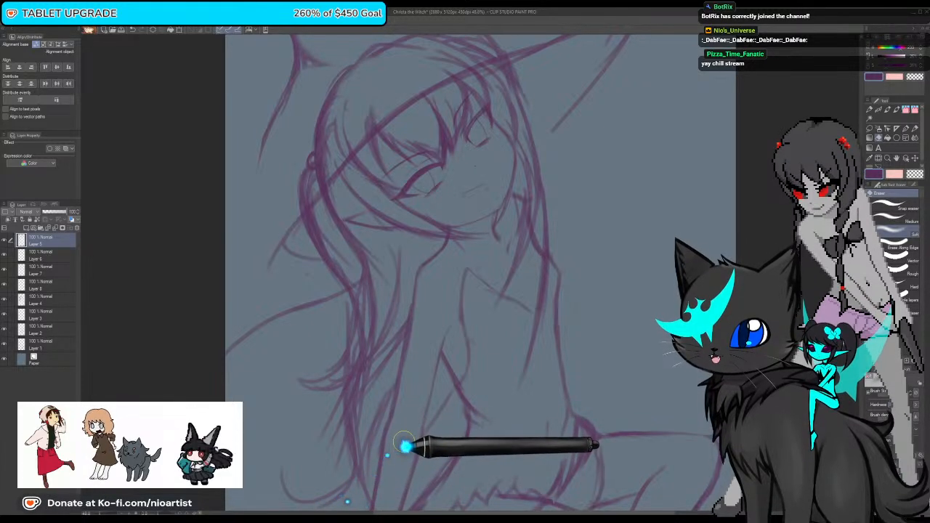
Step: Lasso the long hair lock beside the supporting arm on Layer 4, and shorten and skew it with a transform
left_click_drag(466, 437, 481, 324)
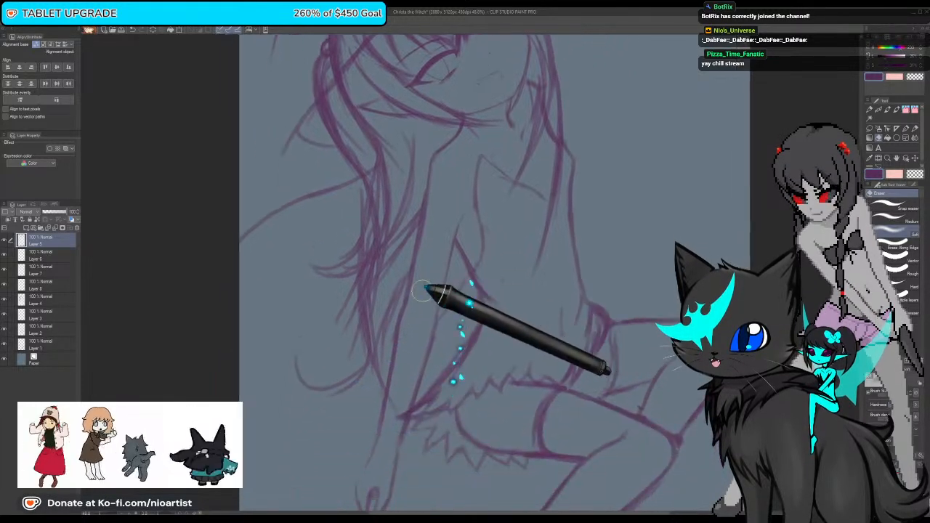
left_click(369, 324, "ctrl+shift")
left_click_drag(373, 347, 361, 410)
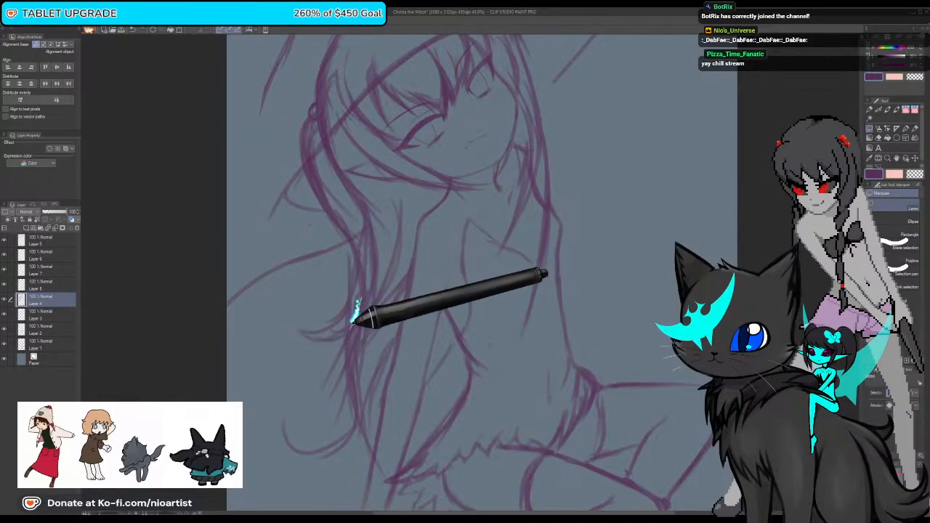
mouse_move(291, 501)
left_mouse_down()
mouse_move(418, 492)
mouse_move(446, 426)
mouse_move(438, 252)
left_mouse_up()
key("ctrl+d")
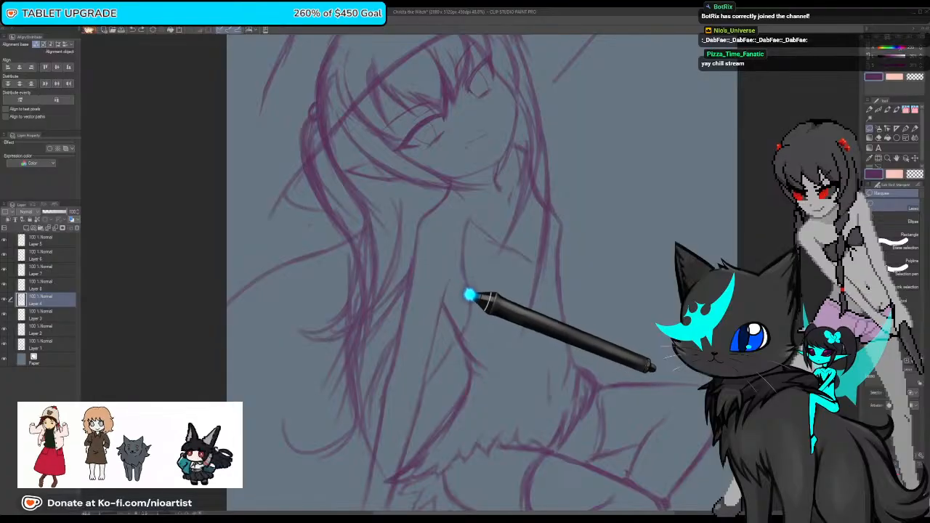
mouse_move(470, 297)
left_mouse_down()
mouse_move(467, 394)
mouse_move(449, 444)
mouse_move(359, 502)
mouse_move(248, 420)
mouse_move(369, 305)
mouse_move(388, 183)
mouse_move(427, 182)
mouse_move(467, 276)
left_mouse_up()
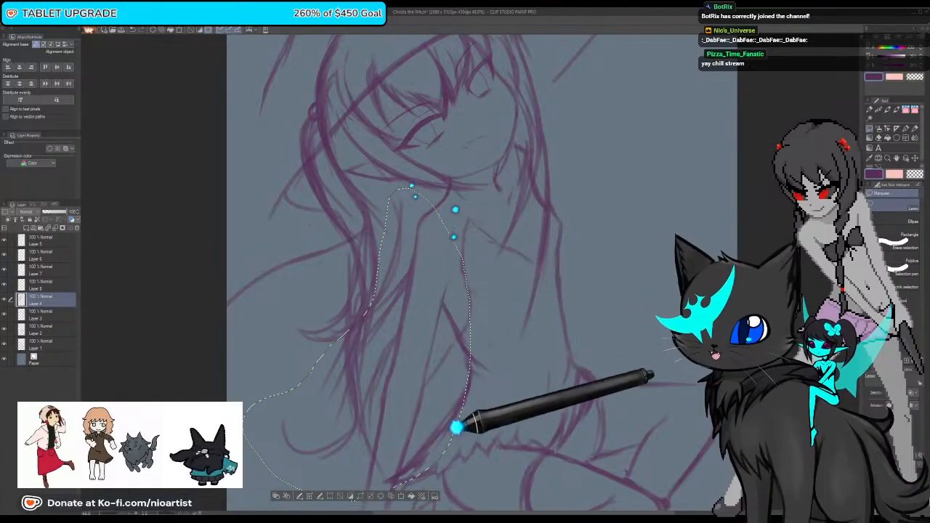
left_click(392, 494)
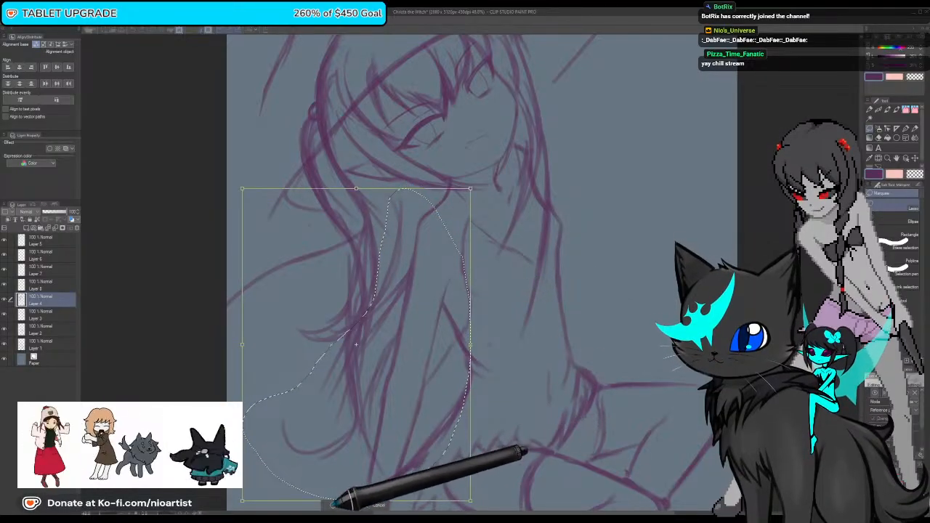
left_click_drag(361, 476, 397, 374)
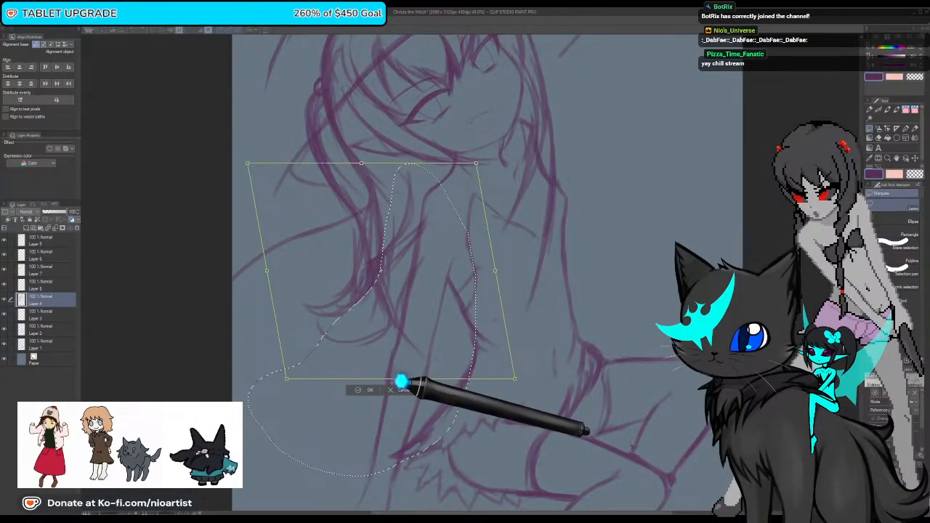
left_click_drag(454, 350, 442, 427)
left_click_drag(423, 323, 428, 309)
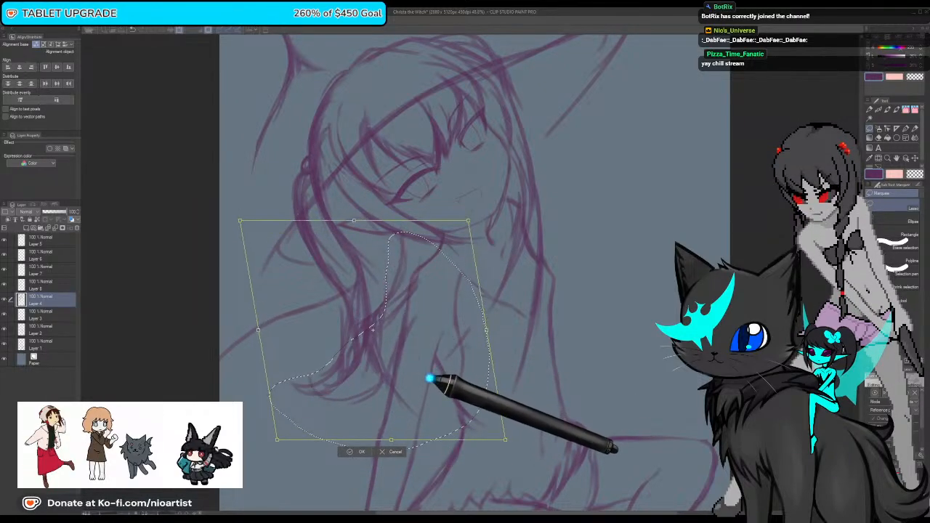
left_click(361, 453)
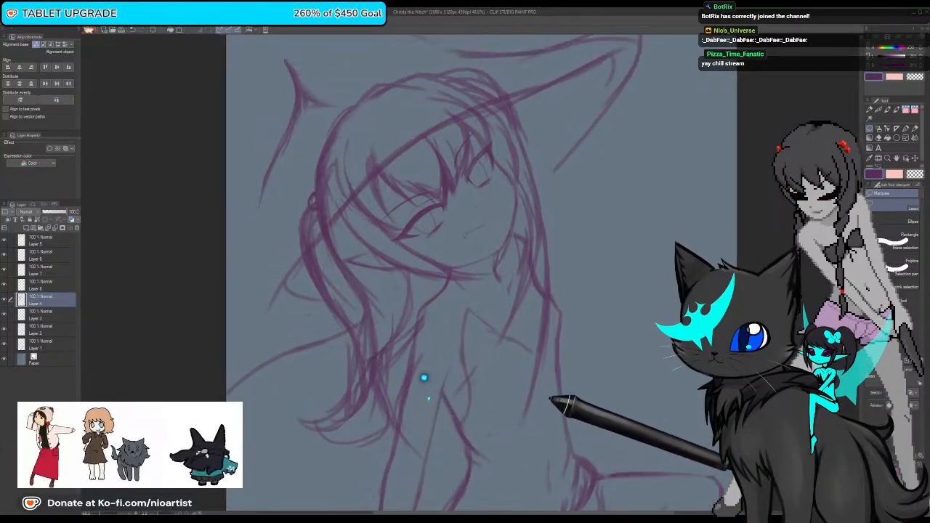
Step: Erase the stray hair strokes between the shortened lock and the arm, using the Medium eraser
left_click_drag(527, 305, 559, 426)
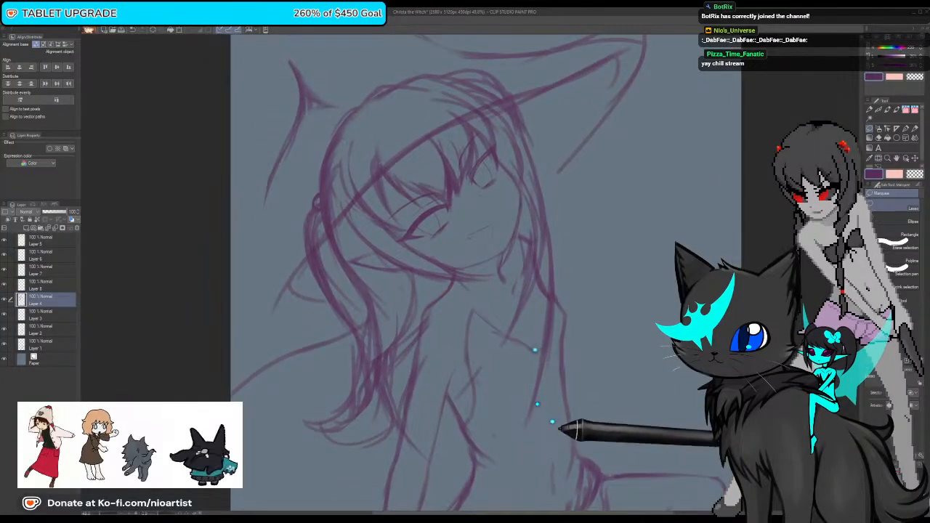
left_click_drag(552, 330, 547, 380)
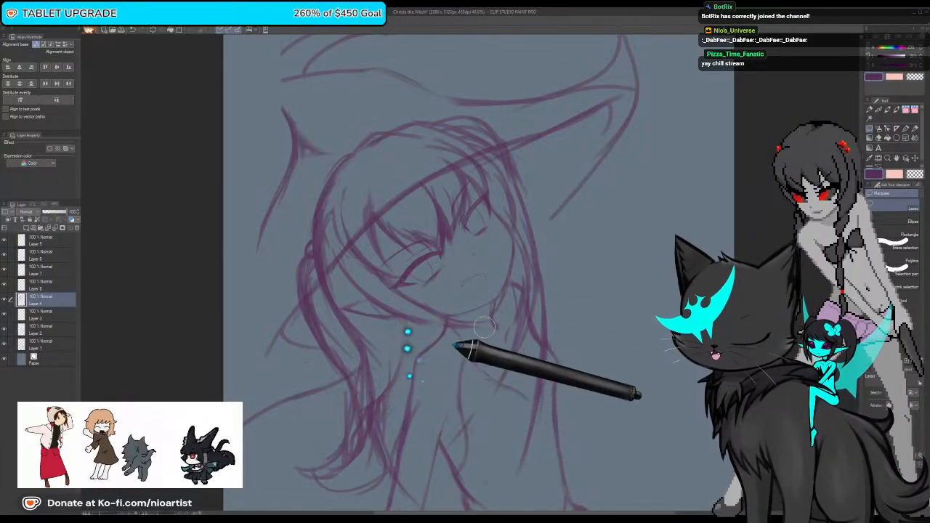
left_click(900, 218)
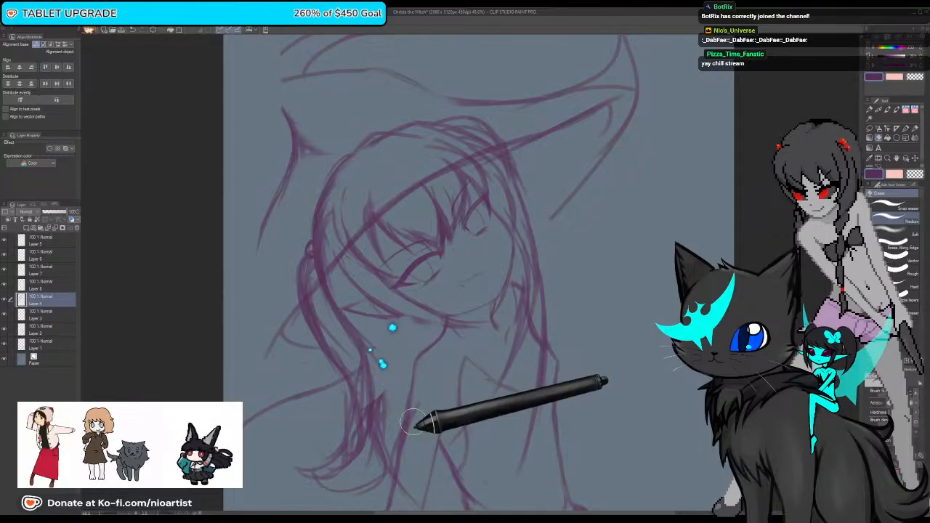
Step: Turn the canvas upside down and sketch extra strands along the curled tips of the shortened hair lock
left_click_drag(170, 514, 182, 513)
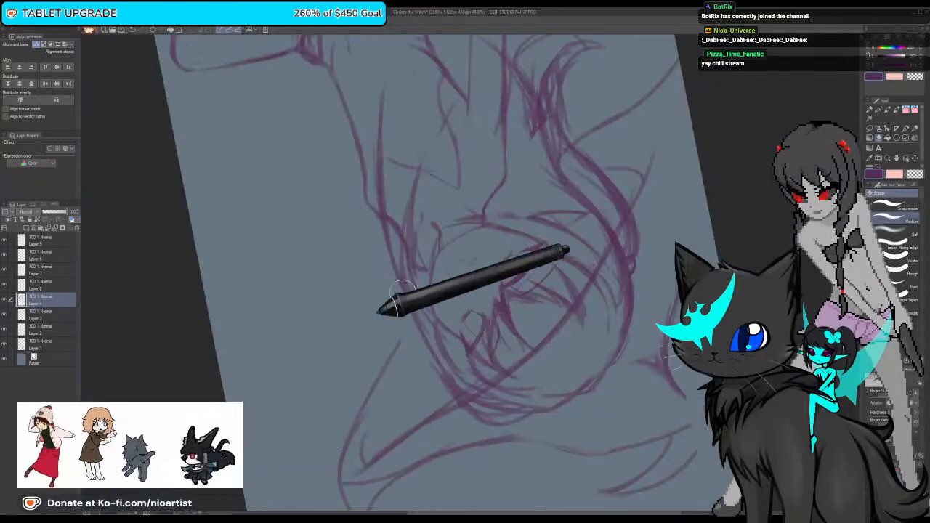
left_click_drag(539, 183, 423, 394)
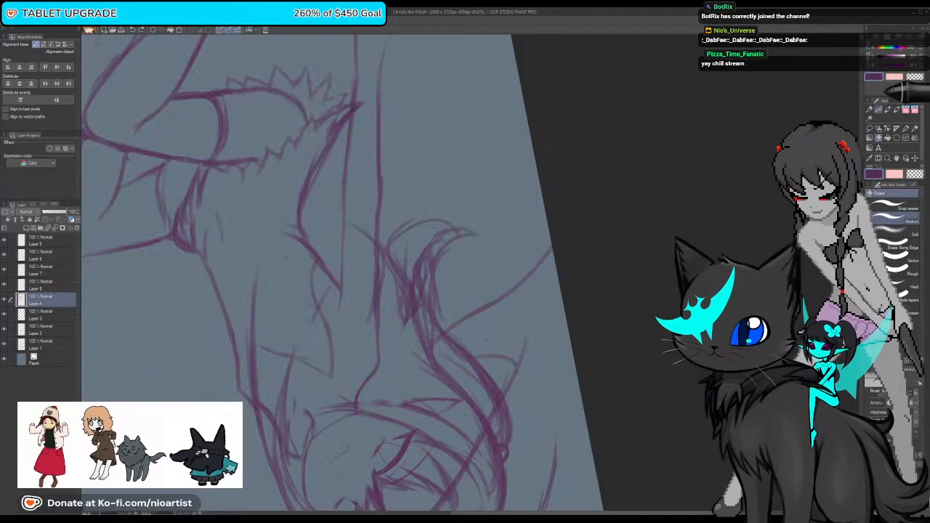
left_click(878, 109)
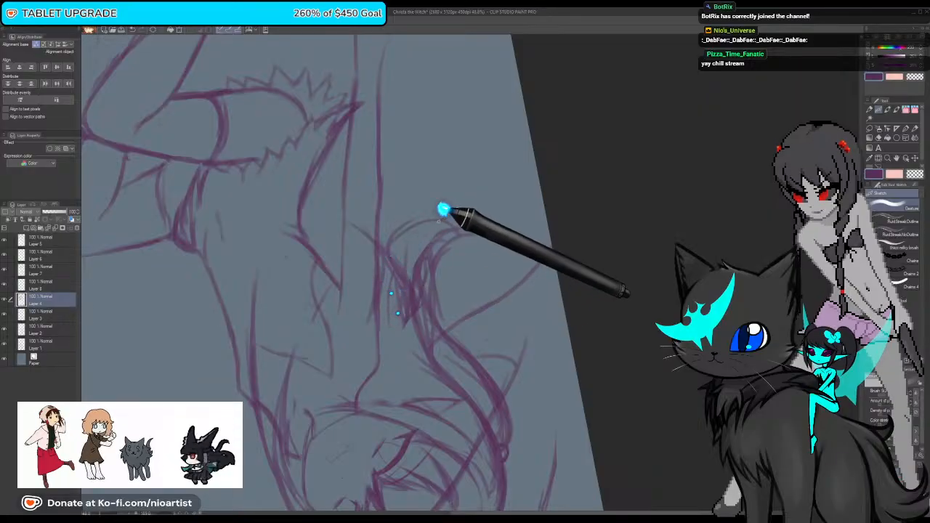
left_click_drag(454, 227, 398, 303)
left_click_drag(388, 268, 385, 338)
mouse_move(435, 215)
left_mouse_down()
mouse_move(412, 244)
mouse_move(418, 227)
mouse_move(371, 239)
mouse_move(410, 227)
mouse_move(383, 251)
mouse_move(411, 225)
mouse_move(378, 250)
mouse_move(403, 228)
mouse_move(381, 250)
left_mouse_up()
left_click_drag(447, 378, 460, 273)
left_click_drag(492, 365, 512, 280)
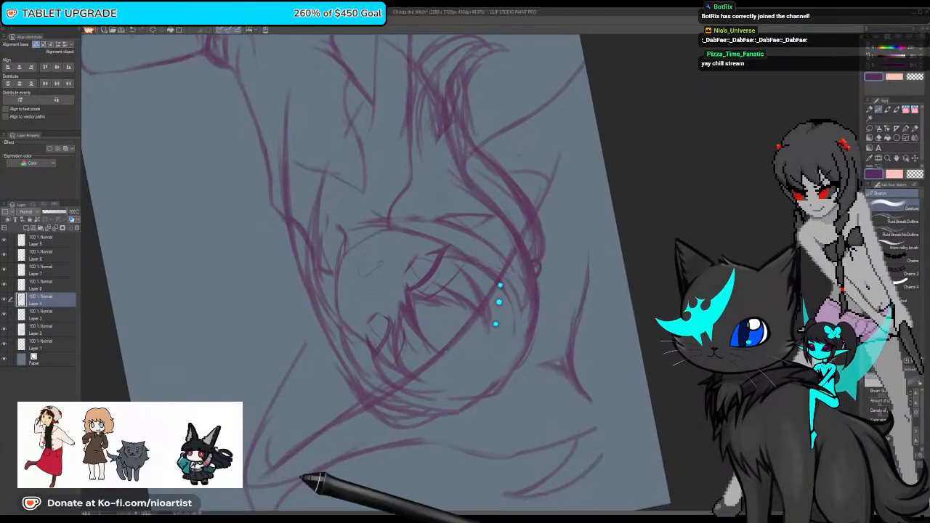
Step: Return the canvas to upright and make Layer 2 active at the figure's bent back leg
left_click(189, 513)
left_click_drag(480, 446, 341, 238)
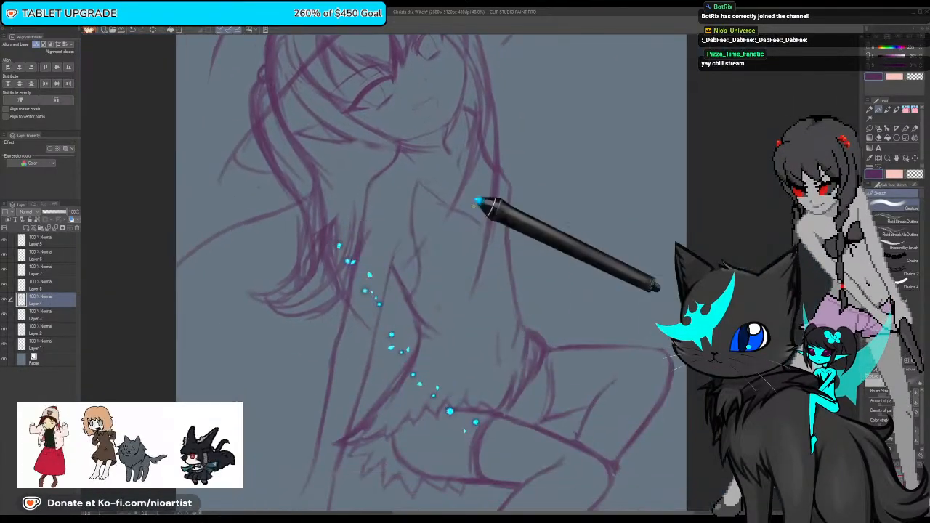
left_click_drag(511, 263, 487, 98)
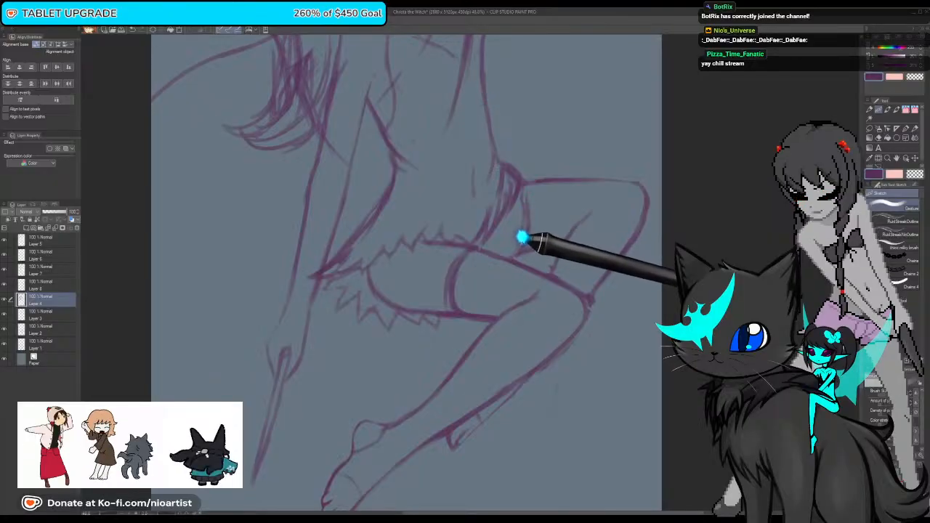
left_click(538, 244, "ctrl+shift")
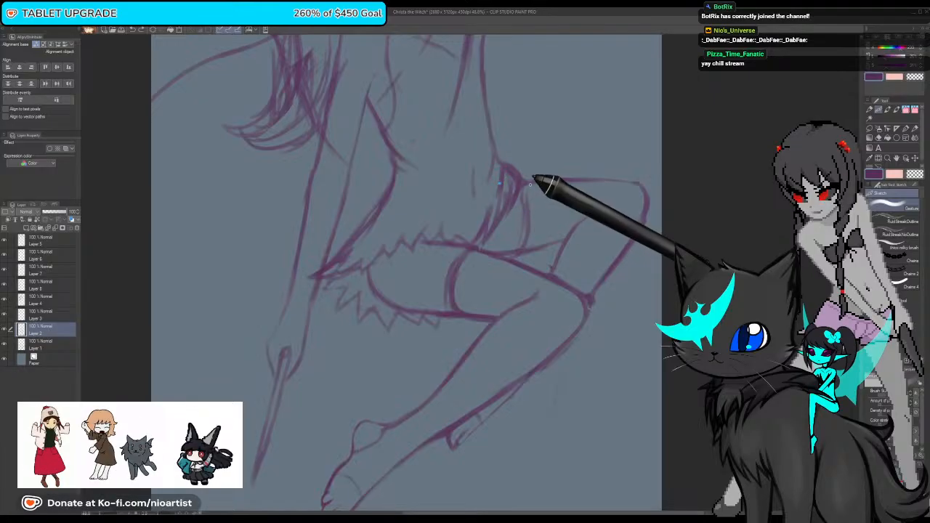
Step: Toggle the visibility of Layer 2 to check which of the figure's lines it holds
left_click(5, 329)
left_click(5, 329)
left_click(4, 329)
left_click(4, 329)
left_click(4, 329)
left_click(4, 329)
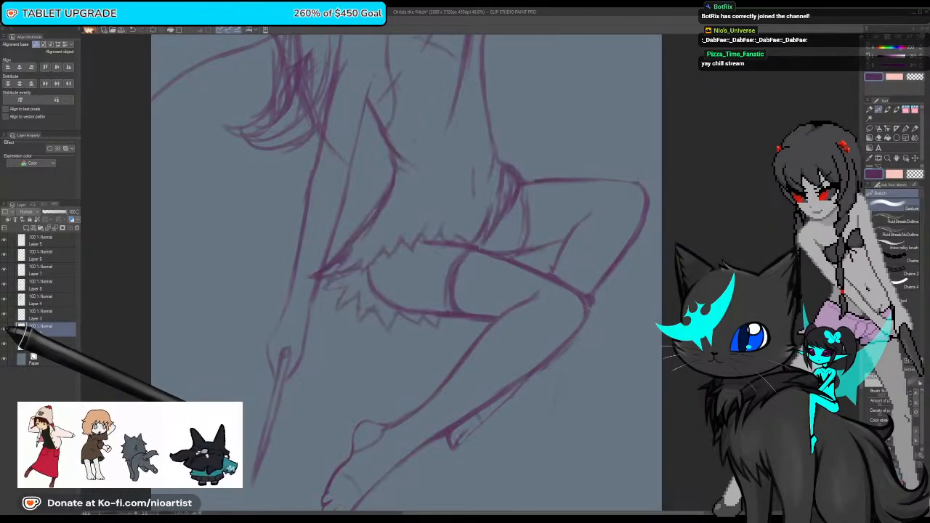
Step: Make Layer 5, which holds the witch's hat sketch, the active layer
left_click_drag(412, 223, 471, 350)
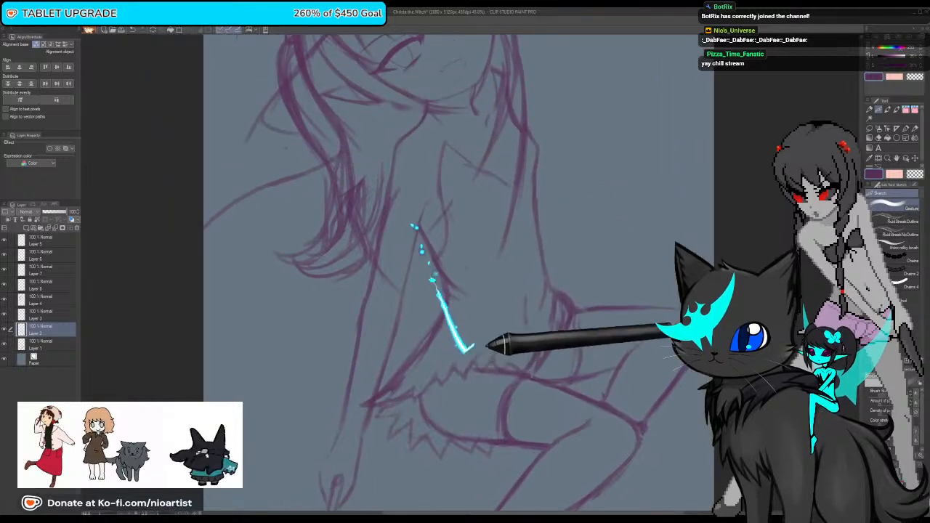
left_click_drag(476, 284, 475, 394)
left_click_drag(496, 348, 531, 439)
left_click(295, 173, "ctrl+shift")
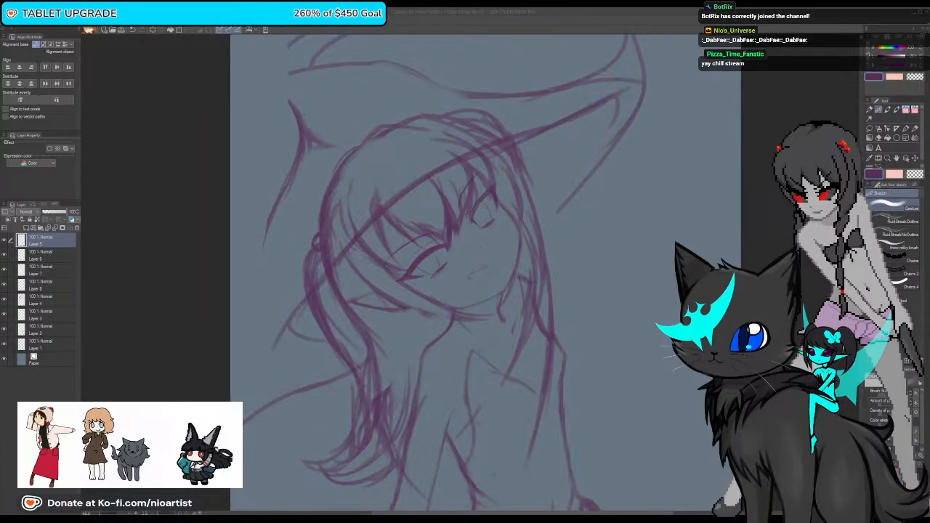
scroll(407, 154, "down", 2)
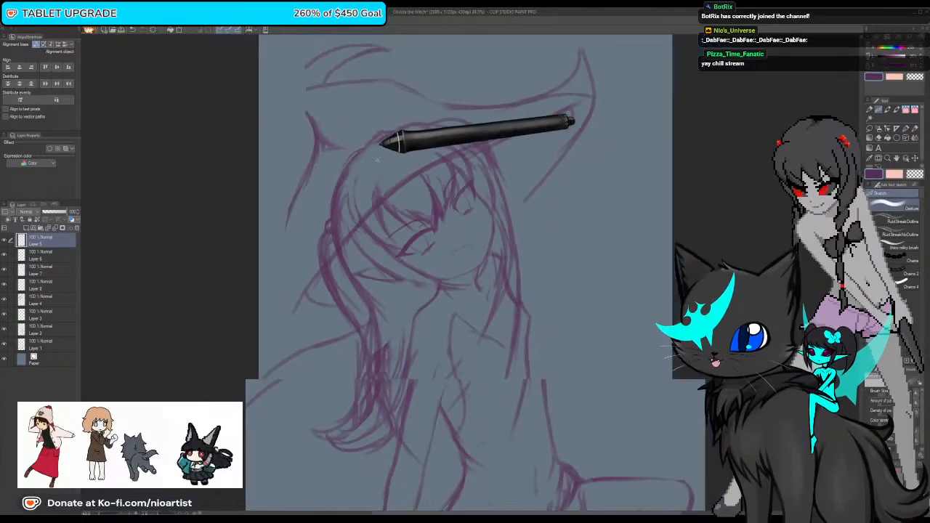
scroll(365, 151, "up", 1)
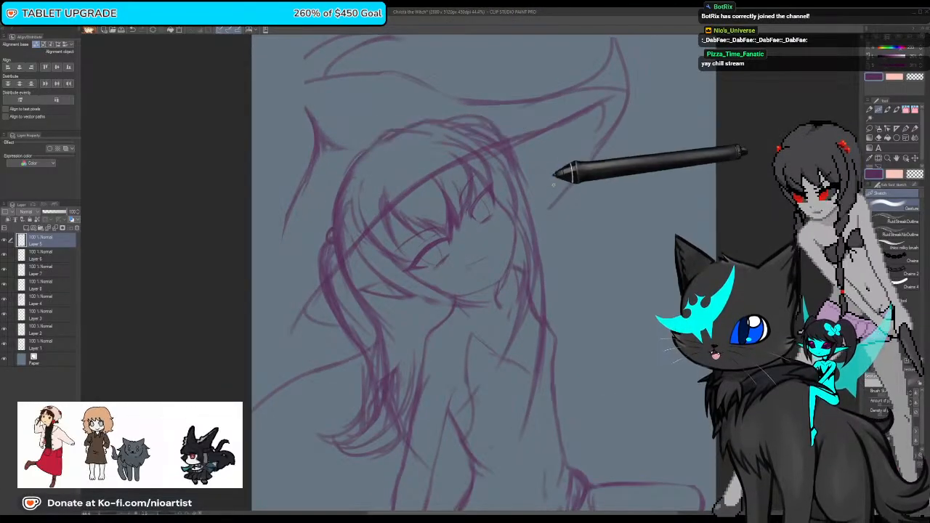
Step: Redraw the outer edge of the hat brim as a long curve from its pointed end down to the hair beside the face
left_click_drag(581, 112, 551, 172)
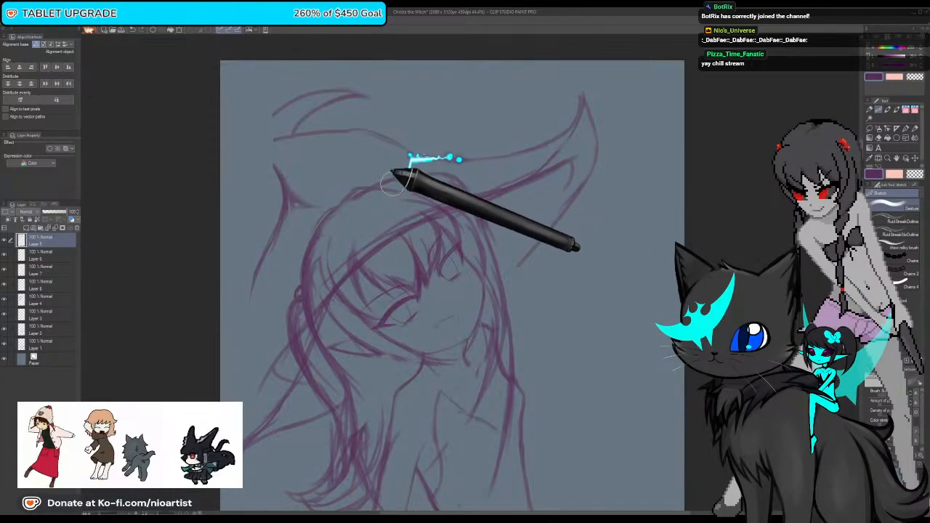
left_click_drag(462, 390, 459, 250)
left_click_drag(502, 196, 482, 332)
mouse_move(559, 160)
left_mouse_down()
mouse_move(531, 228)
mouse_move(452, 280)
left_mouse_up()
key("ctrl+z")
left_click_drag(571, 113, 459, 269)
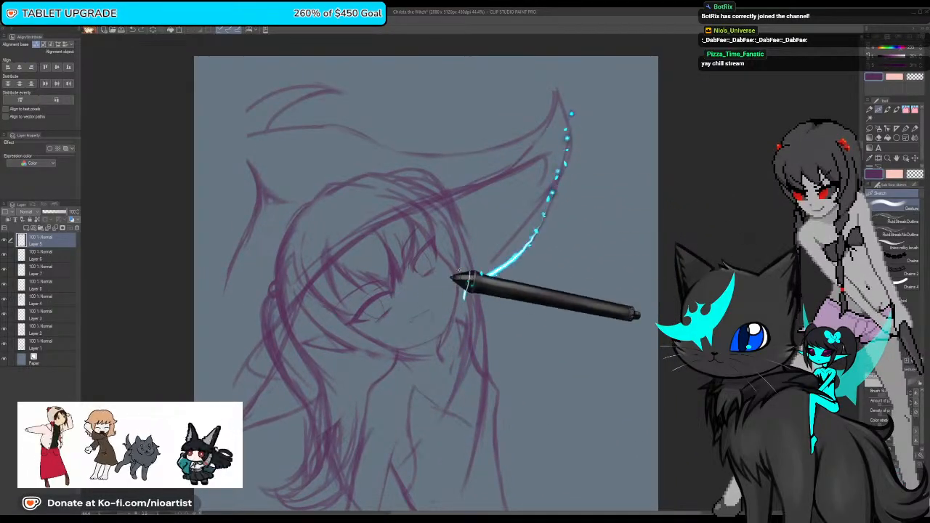
key("ctrl+z")
left_click_drag(571, 136, 485, 279)
key("ctrl+z")
mouse_move(560, 179)
left_mouse_down()
mouse_move(535, 240)
mouse_move(435, 296)
left_mouse_up()
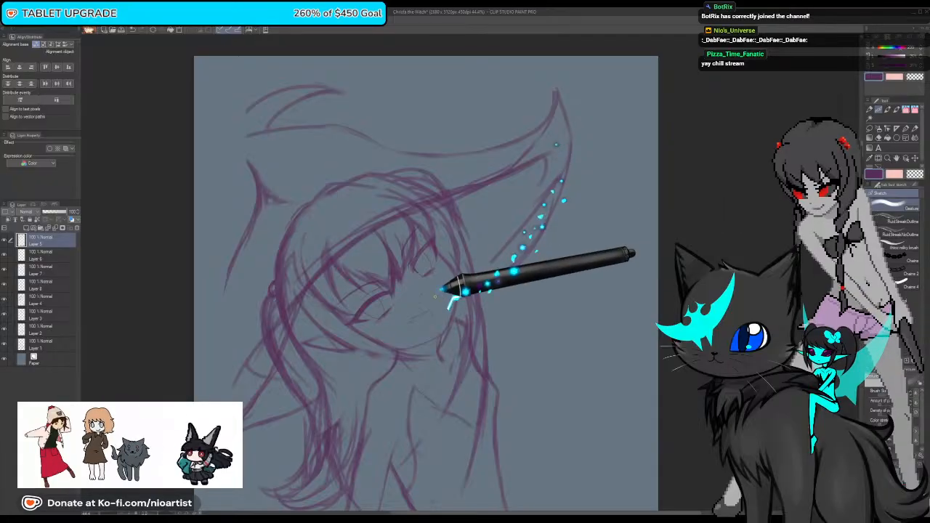
left_click_drag(522, 244, 403, 358)
key("ctrl+z")
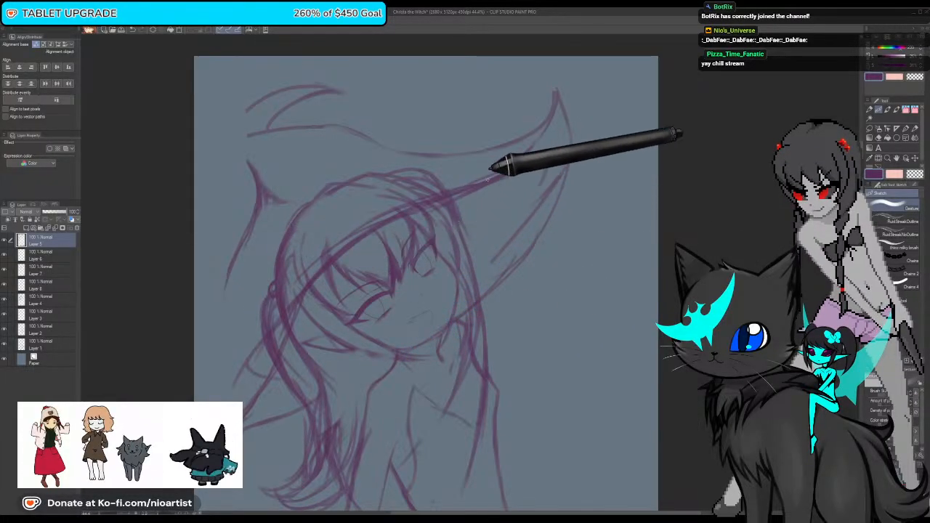
Step: Sketch the far brim edge from the pointed end over the crown of the head and down to the opposite canvas edge
left_click_drag(531, 131, 335, 172)
left_click_drag(423, 153, 275, 234)
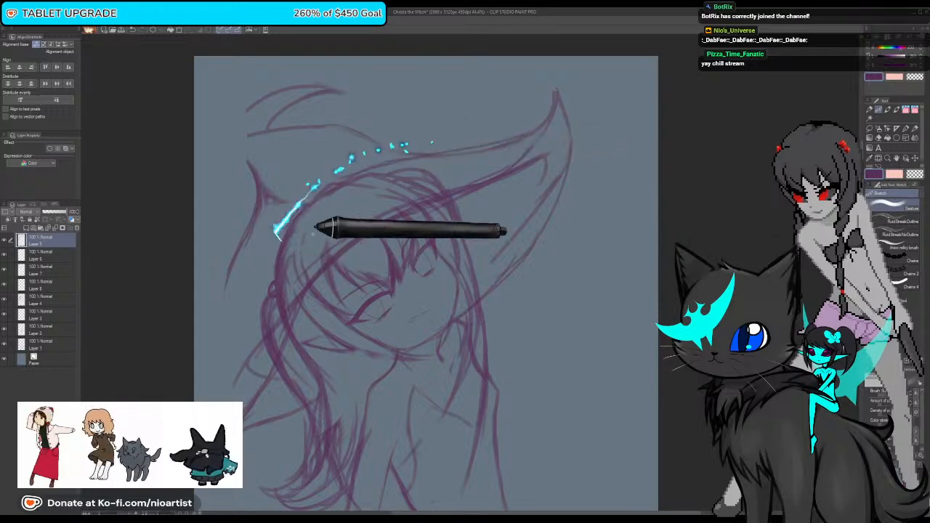
left_click_drag(356, 174, 255, 264)
left_click_drag(317, 203, 239, 282)
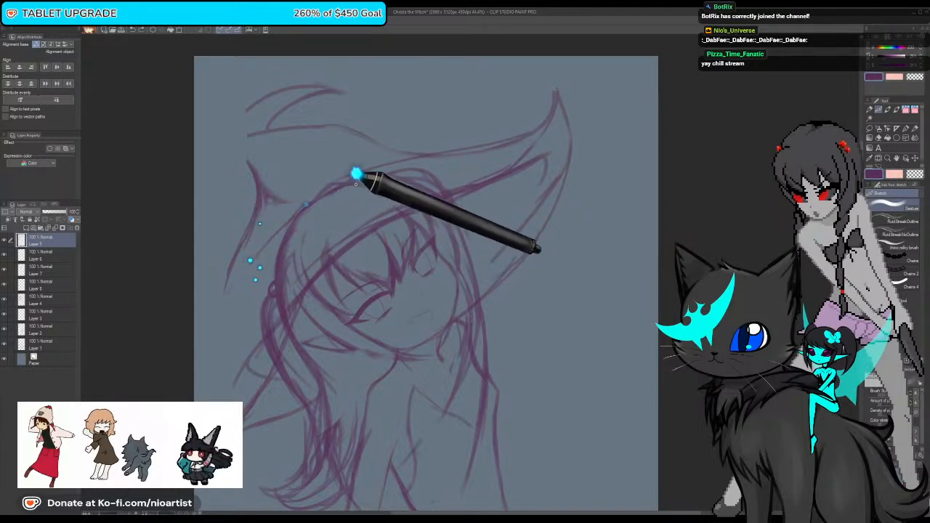
left_click_drag(356, 173, 230, 294)
left_click_drag(282, 236, 222, 332)
left_click_drag(255, 249, 195, 355)
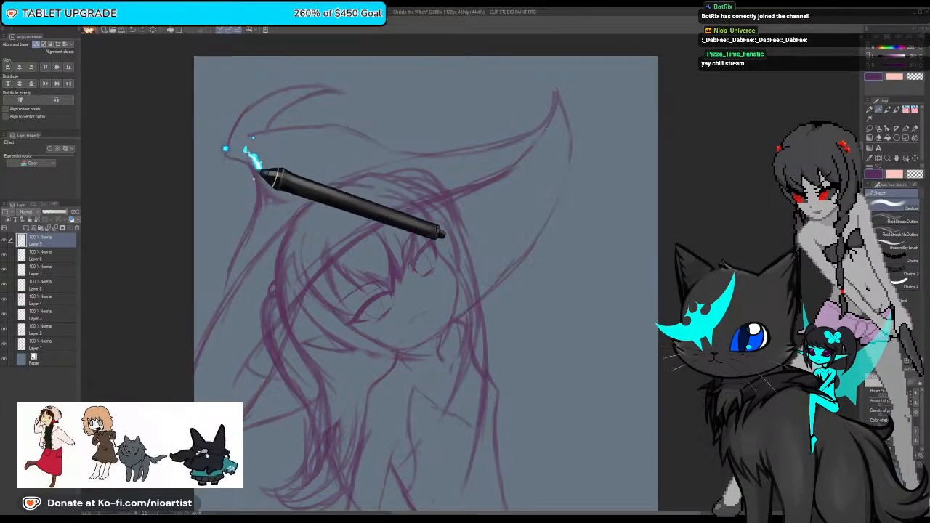
Step: Distort the whole hat sketch on Layer 5 with a transform, stretching the corner near the hat's tip outward and pulling the other corners inward
left_click_drag(439, 366, 451, 328)
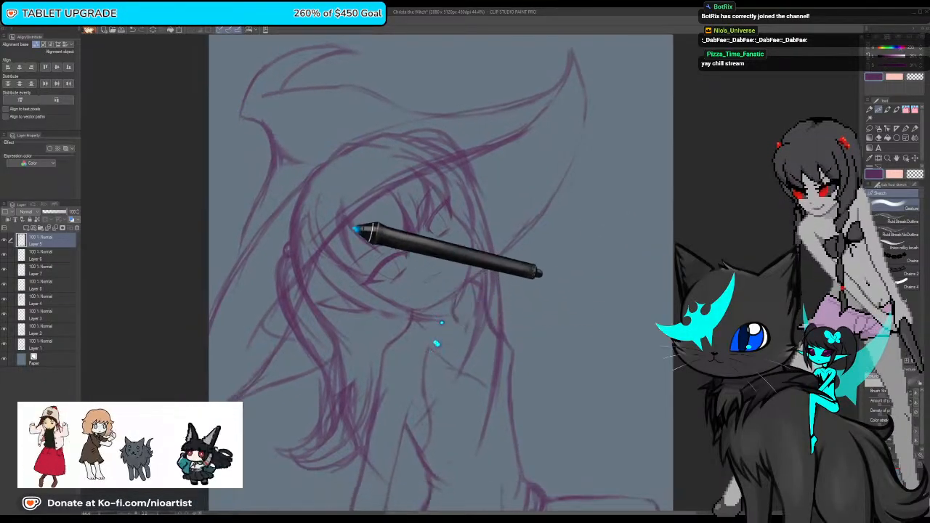
left_click_drag(356, 228, 394, 299)
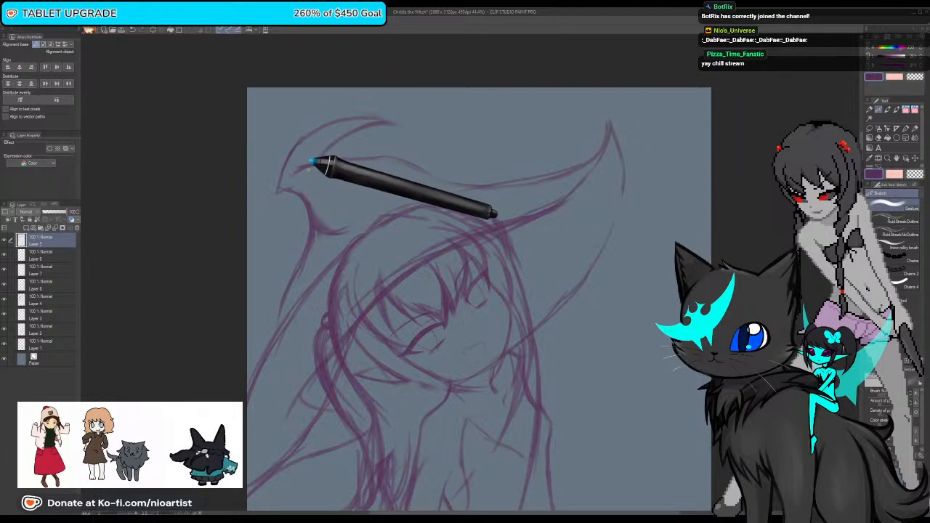
mouse_move(438, 320)
left_mouse_down()
mouse_move(418, 296)
mouse_move(415, 181)
left_mouse_up()
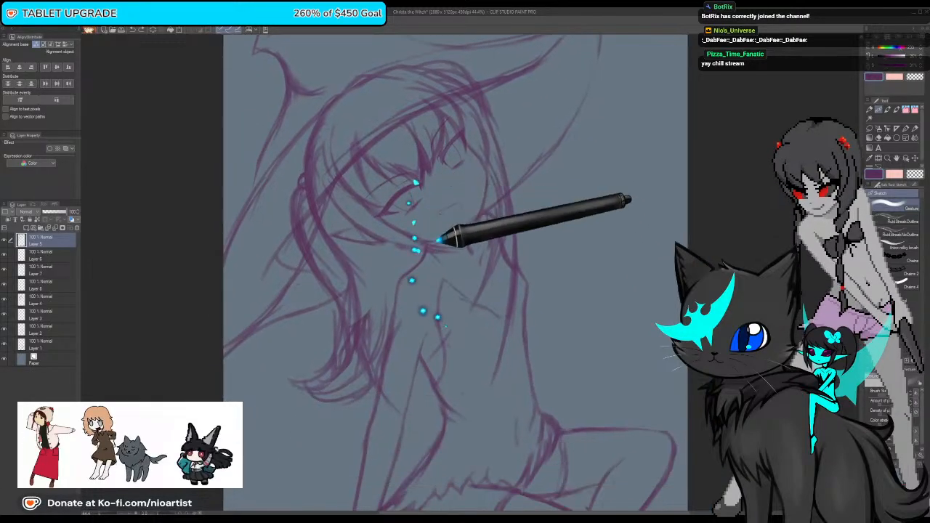
left_click_drag(364, 227, 391, 283)
mouse_move(506, 361)
left_mouse_down()
mouse_move(516, 322)
mouse_move(554, 368)
left_mouse_up()
key("ctrl+t")
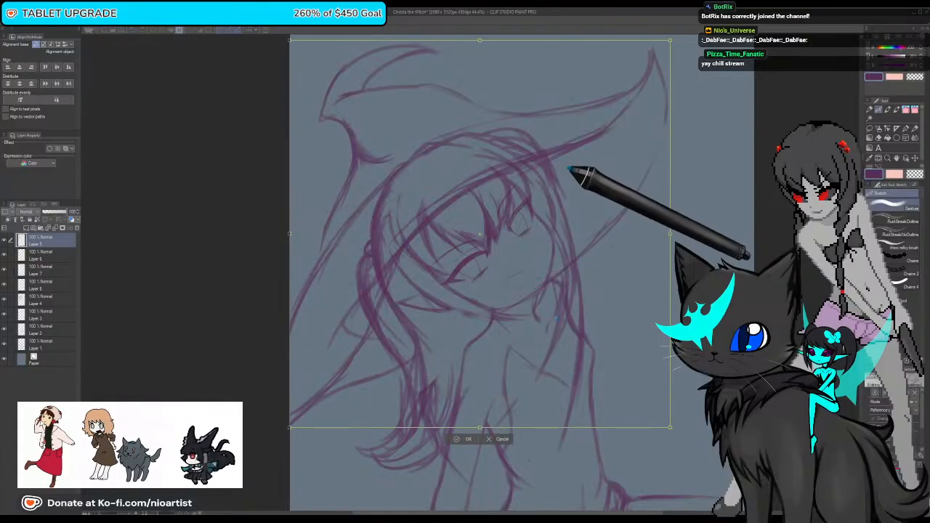
left_click_drag(534, 202, 586, 259)
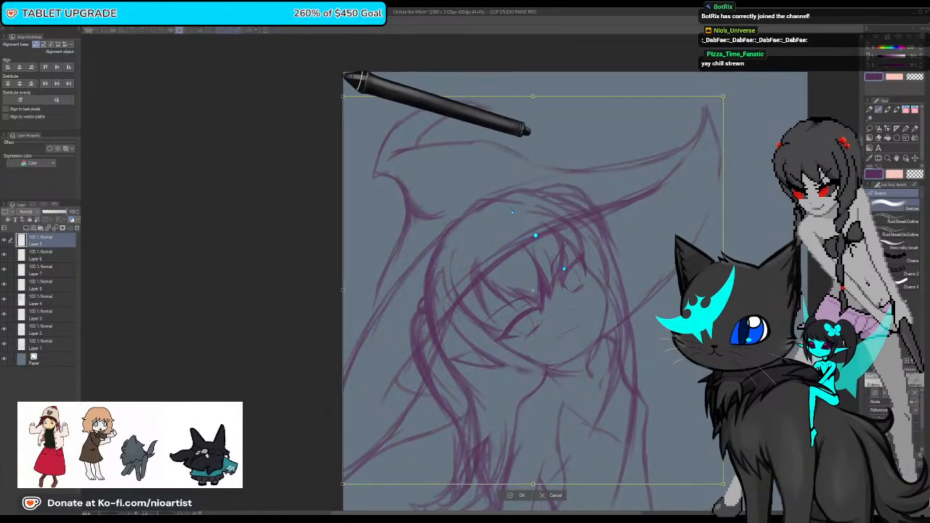
mouse_move(343, 96)
left_mouse_down()
mouse_move(332, 68)
mouse_move(301, 53)
left_mouse_up()
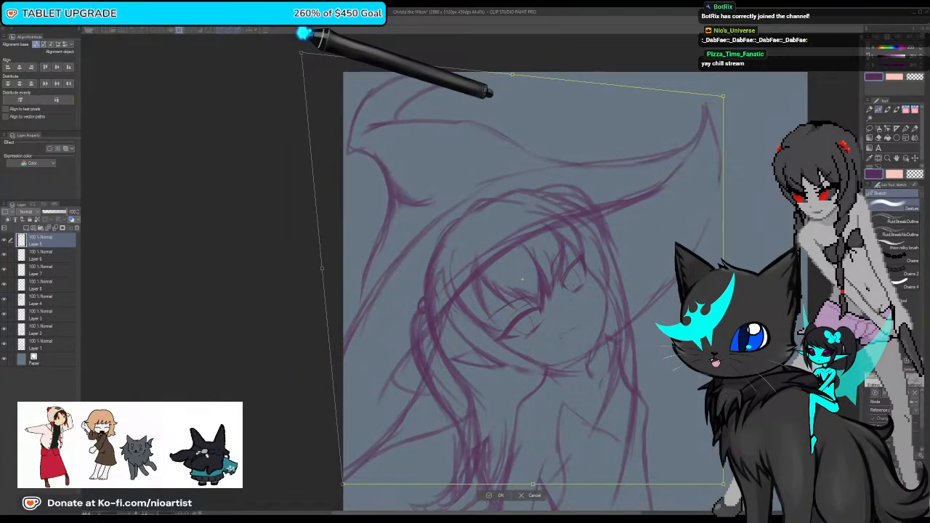
left_click_drag(502, 312, 499, 210)
left_click_drag(338, 382, 361, 354)
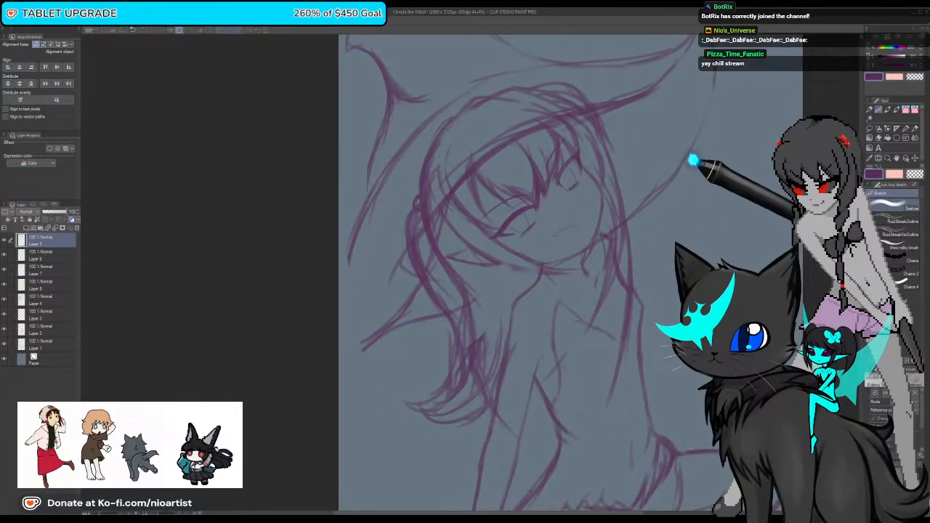
left_click_drag(691, 160, 611, 255)
left_click_drag(638, 89, 623, 101)
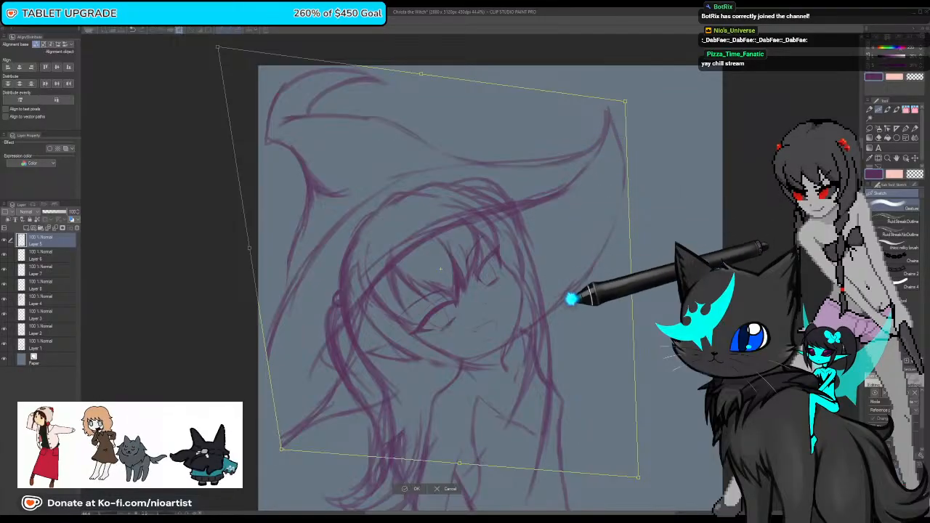
key("Return")
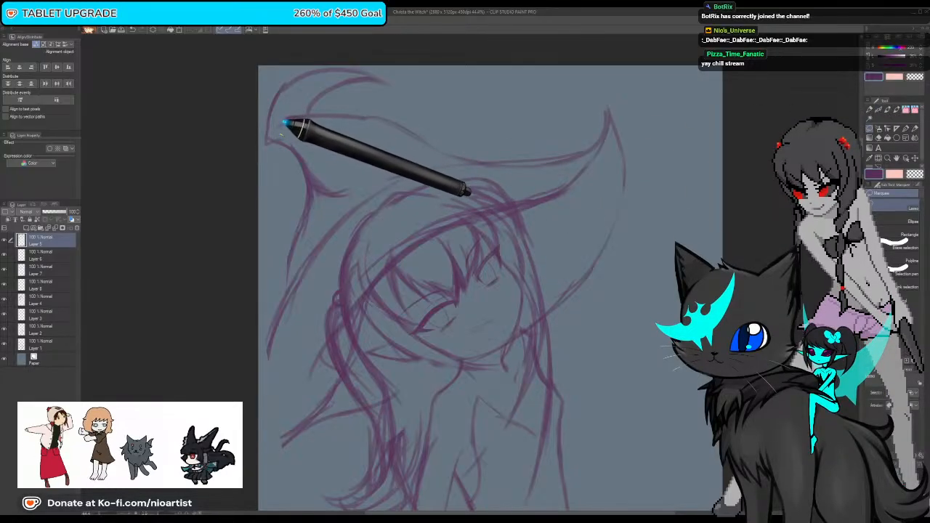
Step: Lasso the curled tip of the witch's hat on Layer 5
mouse_move(284, 135)
left_mouse_down()
mouse_move(249, 156)
mouse_move(209, 145)
mouse_move(247, 29)
mouse_move(366, 27)
mouse_move(395, 79)
left_mouse_up()
mouse_move(384, 36)
left_mouse_down()
mouse_move(393, 71)
mouse_move(389, 93)
mouse_move(276, 123)
left_mouse_up()
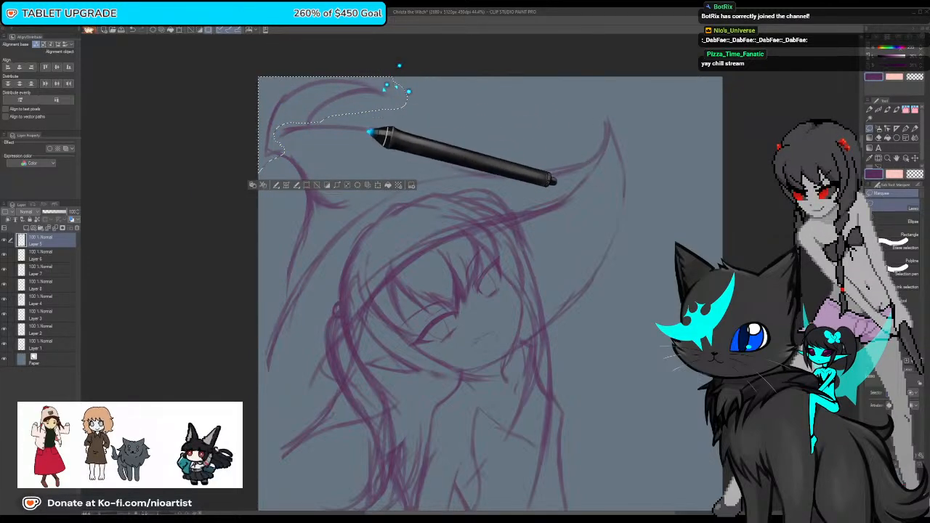
left_click(290, 183)
left_click(343, 185)
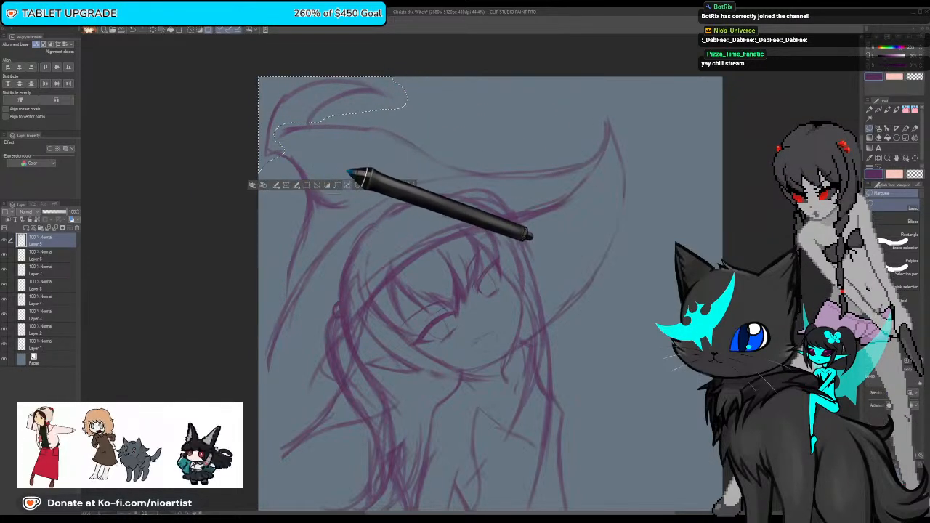
left_click(316, 184)
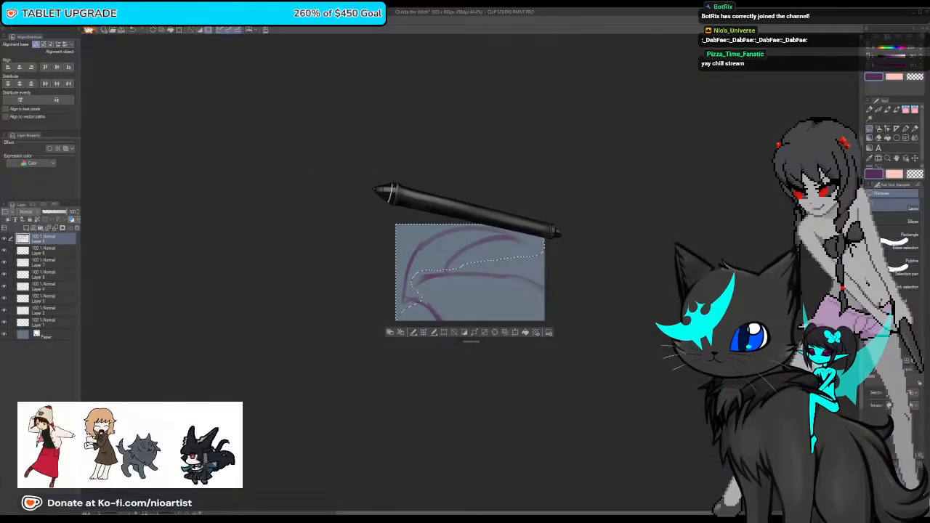
key("ctrl+z")
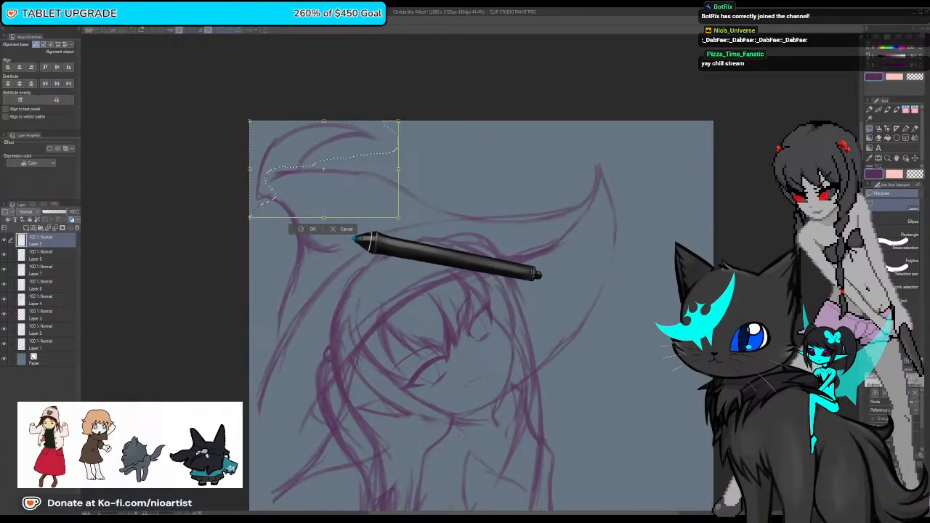
left_click(332, 226)
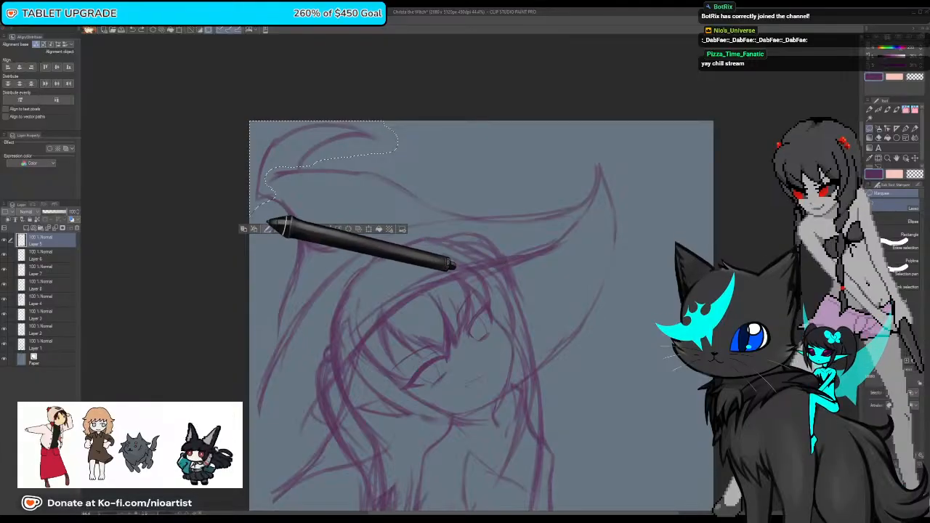
Step: Rotate and move the selected hat tip with a transform so that it hangs down along the canvas edge
left_click(274, 226)
mouse_move(384, 187)
left_mouse_down()
mouse_move(415, 119)
mouse_move(370, 124)
mouse_move(356, 160)
mouse_move(298, 213)
left_mouse_up()
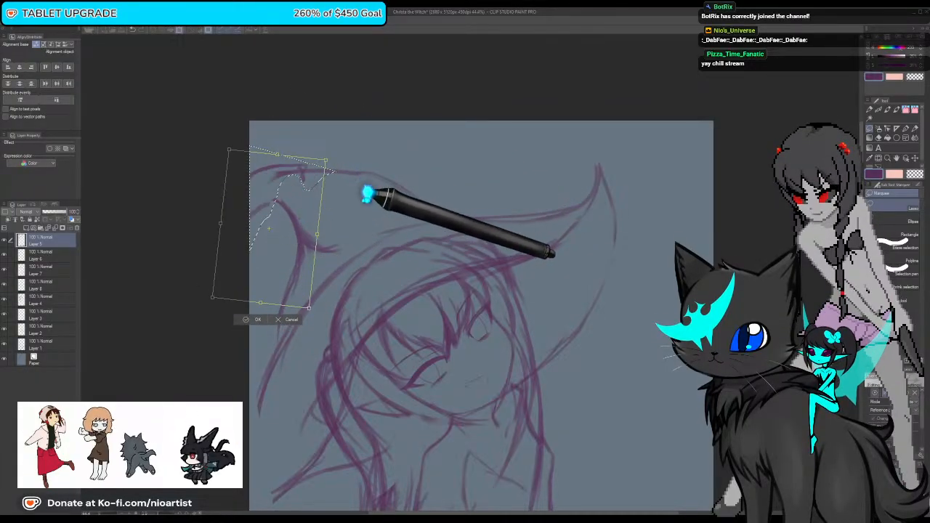
mouse_move(355, 178)
left_mouse_down()
mouse_move(300, 243)
mouse_move(417, 225)
mouse_move(411, 214)
left_mouse_up()
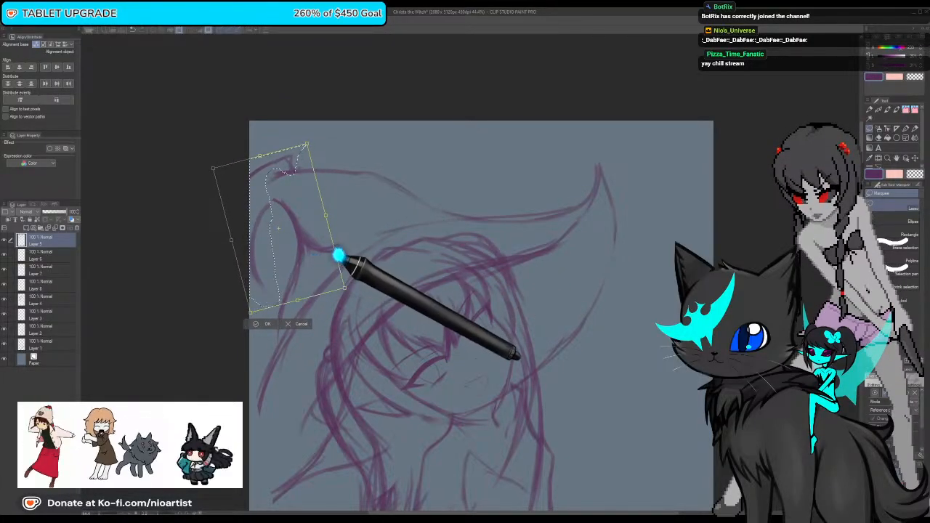
left_click(267, 323)
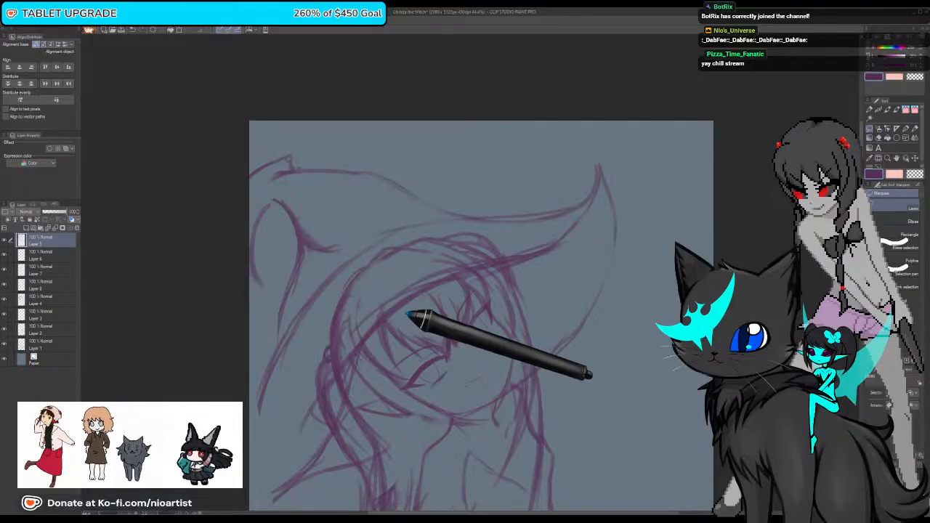
Step: Extend the cut-off lower brim line to the canvas edge and lighten the brim line crossing the fringe
left_click_drag(527, 411, 556, 253)
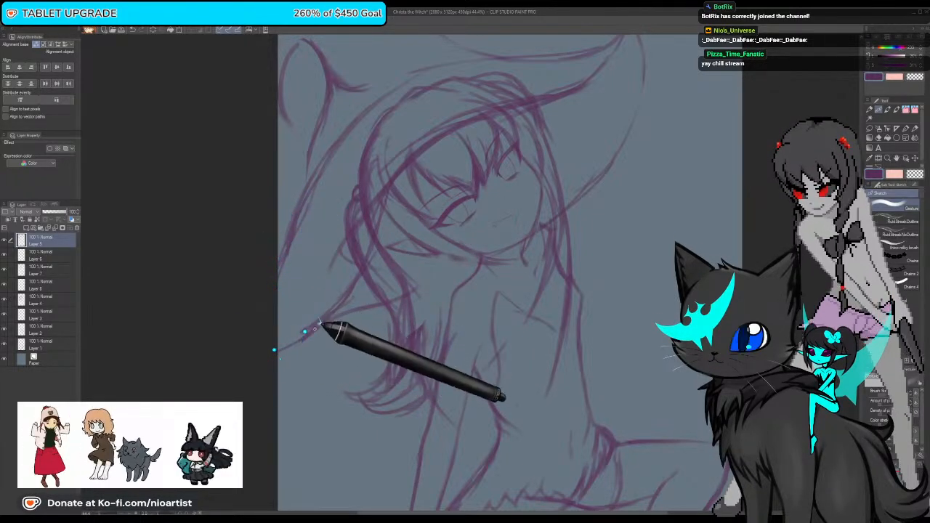
left_click_drag(507, 301, 483, 365)
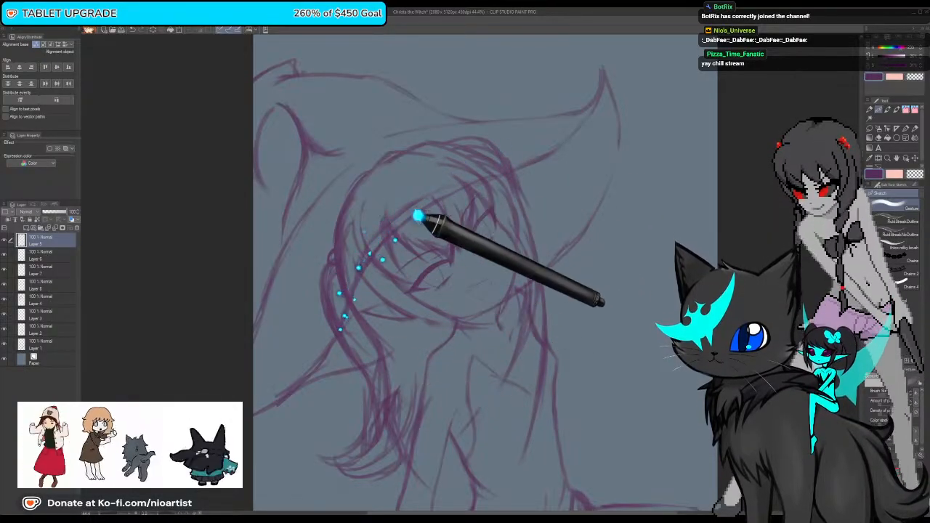
mouse_move(514, 406)
left_mouse_down()
mouse_move(498, 253)
mouse_move(536, 242)
mouse_move(517, 315)
left_mouse_up()
left_click_drag(498, 368, 503, 414)
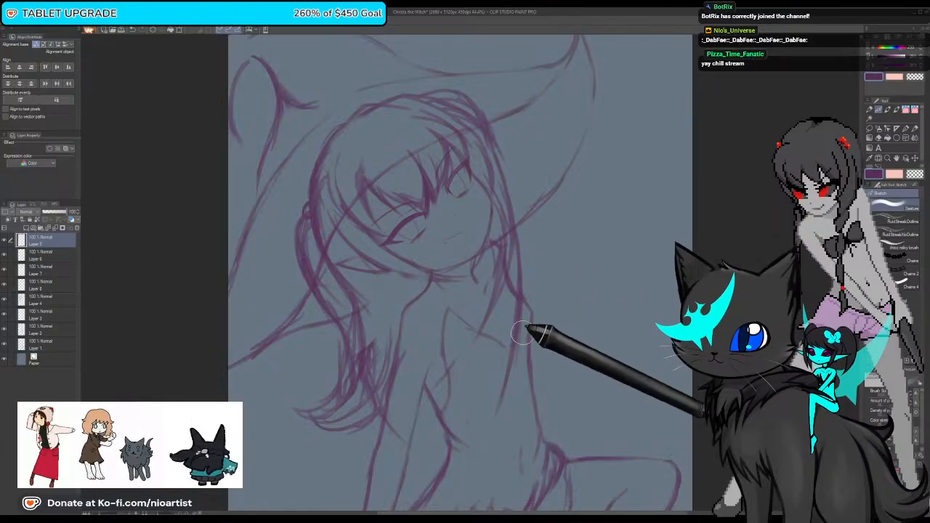
left_click_drag(525, 178, 510, 308)
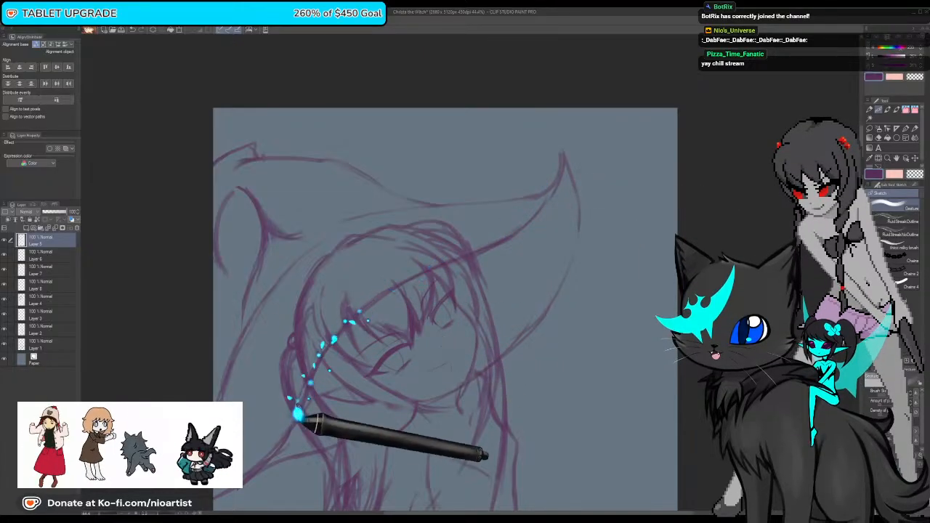
Step: Examine the reshaped hat and brim in proportion to the whole figure
left_click_drag(289, 434, 321, 311)
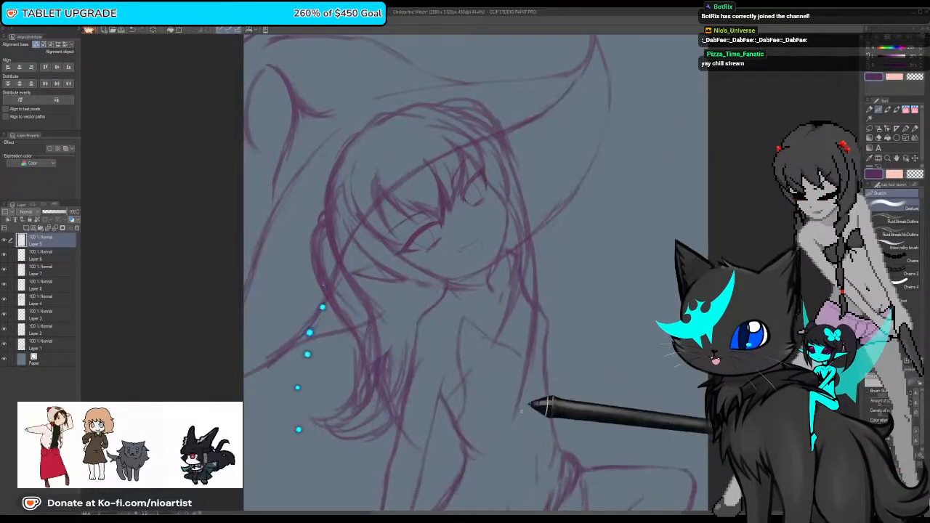
left_click_drag(494, 382, 419, 171)
left_click_drag(463, 363, 482, 214)
left_click_drag(490, 253, 481, 404)
scroll(470, 272, "down", 6)
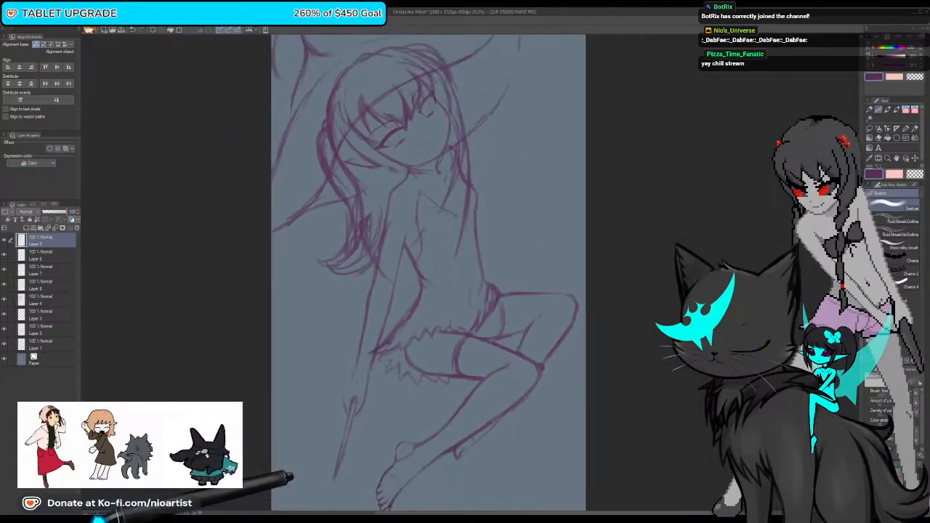
Step: Add a new layer above Layer 5 and write "Red" and "Black" colour notes with arrows to the torso, thigh and hat brim
scroll(470, 272, "up", 1)
left_click_drag(394, 405, 404, 430)
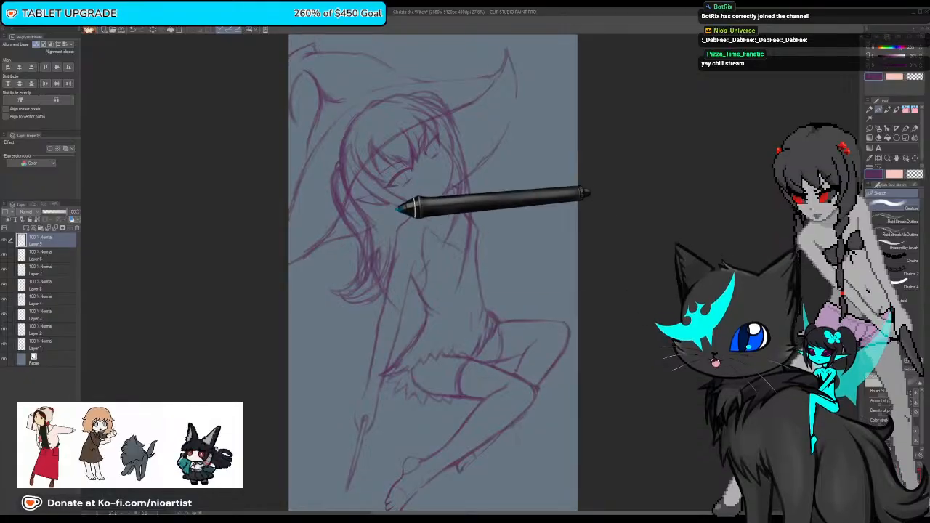
left_click_drag(400, 207, 434, 267)
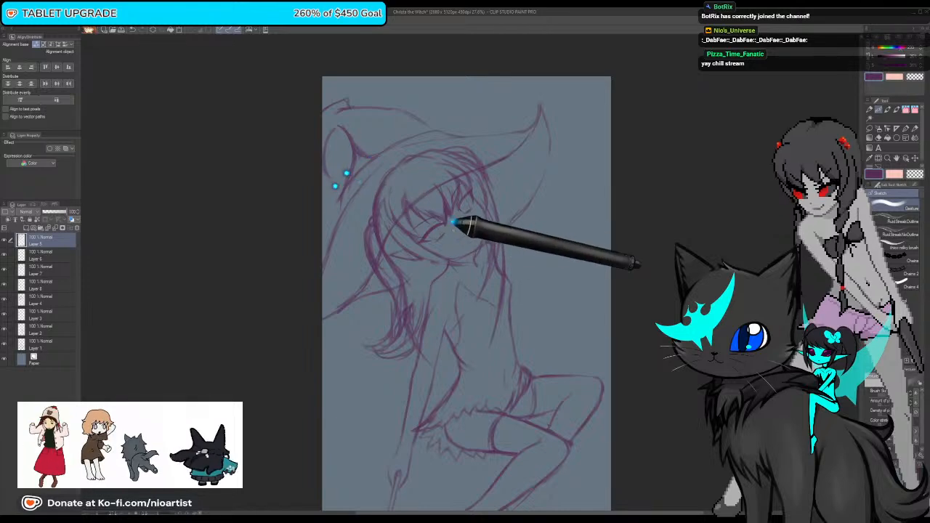
mouse_move(521, 405)
left_mouse_down()
mouse_move(513, 338)
mouse_move(506, 375)
left_mouse_up()
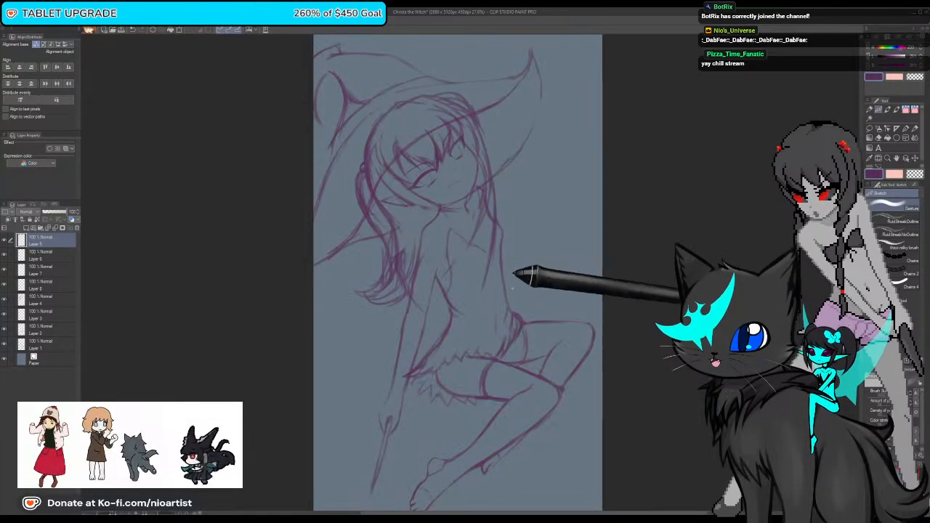
scroll(513, 274, "down", 3)
scroll(494, 306, "up", 3)
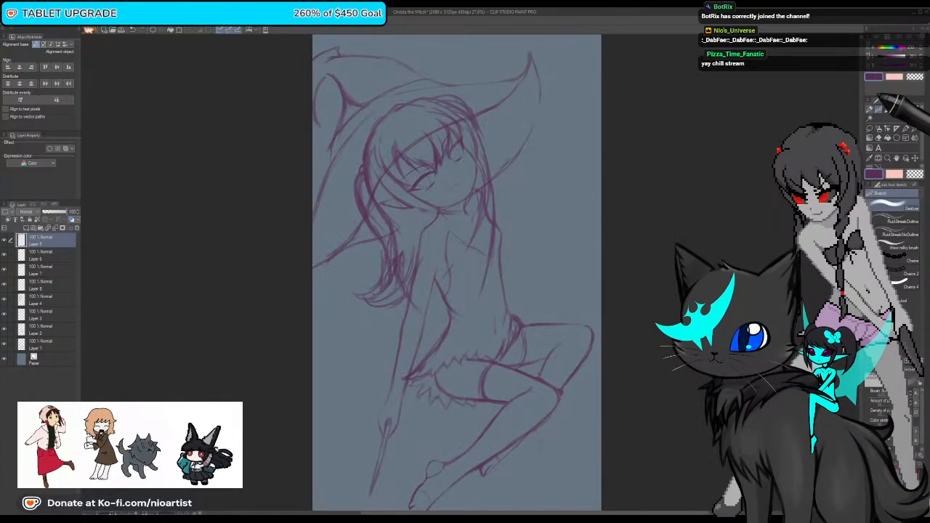
left_click(26, 227)
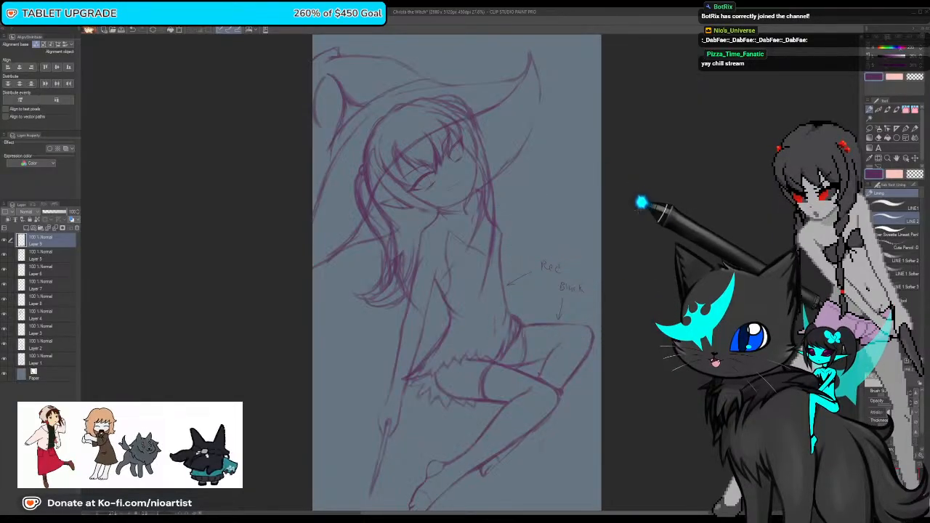
mouse_move(502, 193)
left_mouse_down()
mouse_move(494, 244)
mouse_move(520, 288)
left_mouse_up()
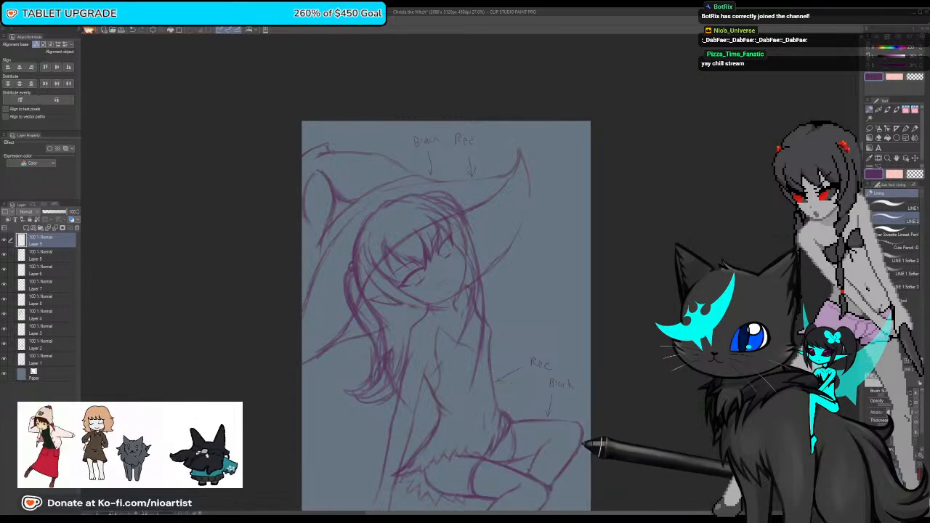
Step: Select Layer 5 and turn off its visibility to hide the witch's hat
left_click_drag(568, 414, 535, 284)
left_click_drag(444, 387, 469, 412)
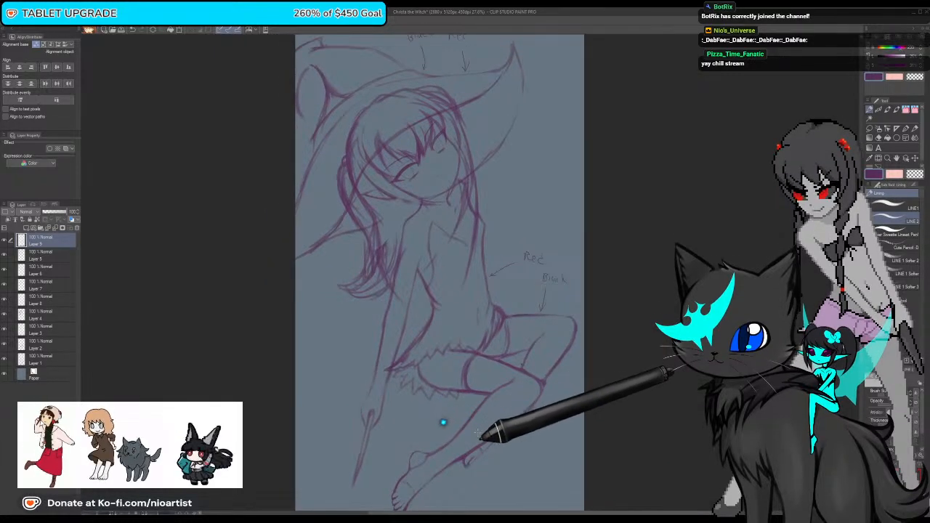
left_click_drag(462, 317, 480, 358)
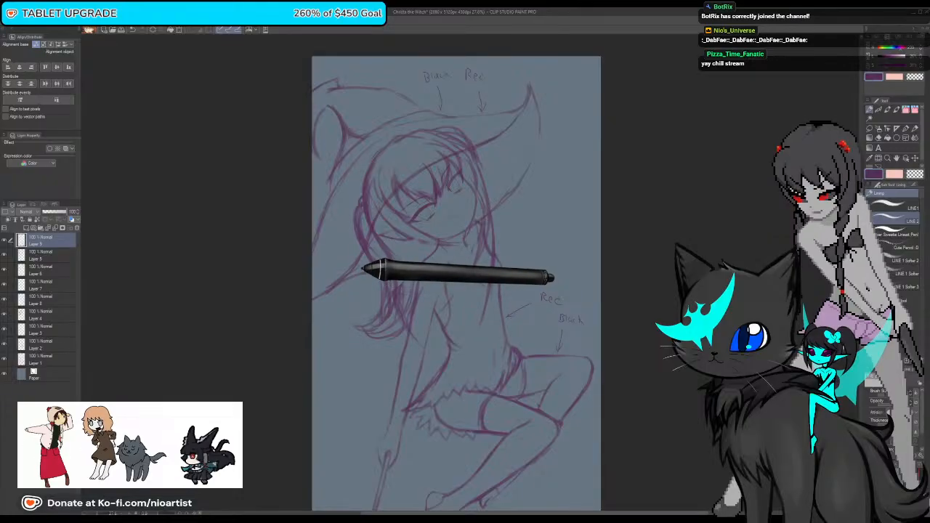
left_click(5, 254)
mouse_move(484, 370)
left_mouse_down()
mouse_move(479, 286)
mouse_move(477, 384)
left_mouse_up()
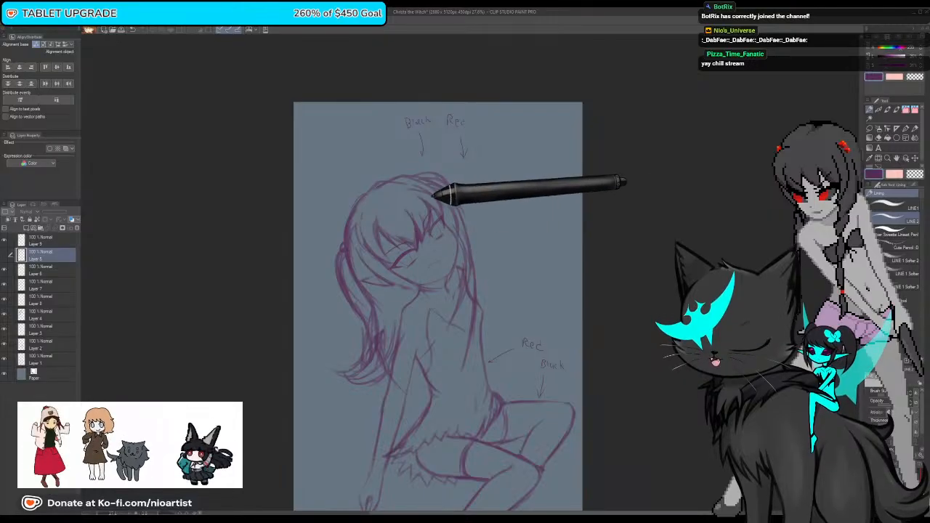
left_click_drag(412, 368, 419, 341)
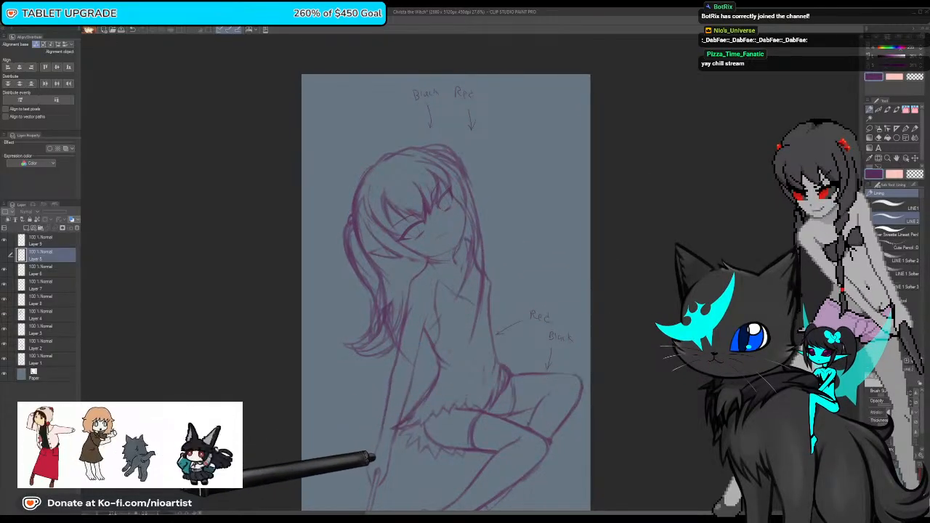
left_click_drag(413, 412, 422, 382)
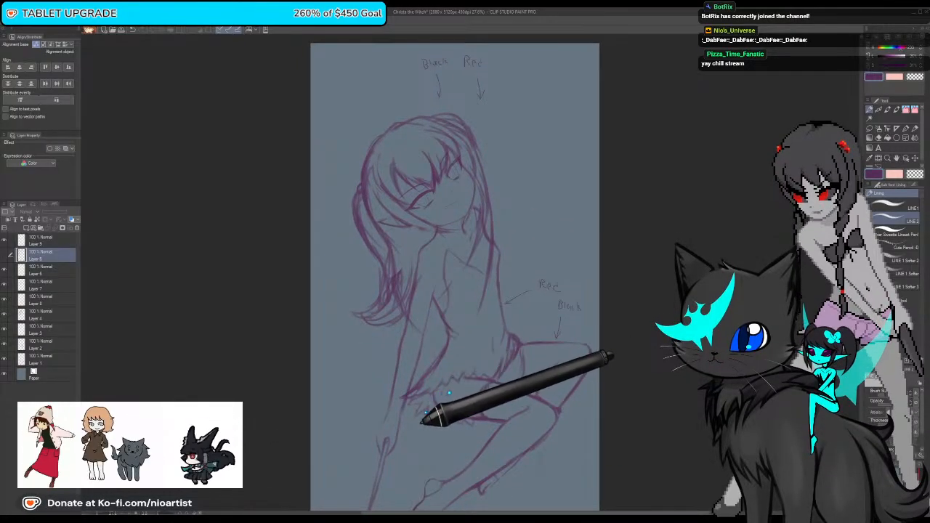
Step: On Layer 4, extend the curled tip of the long hair lock outward and sketch a loose strand between the hair and the neck
left_click(362, 198, "ctrl+shift")
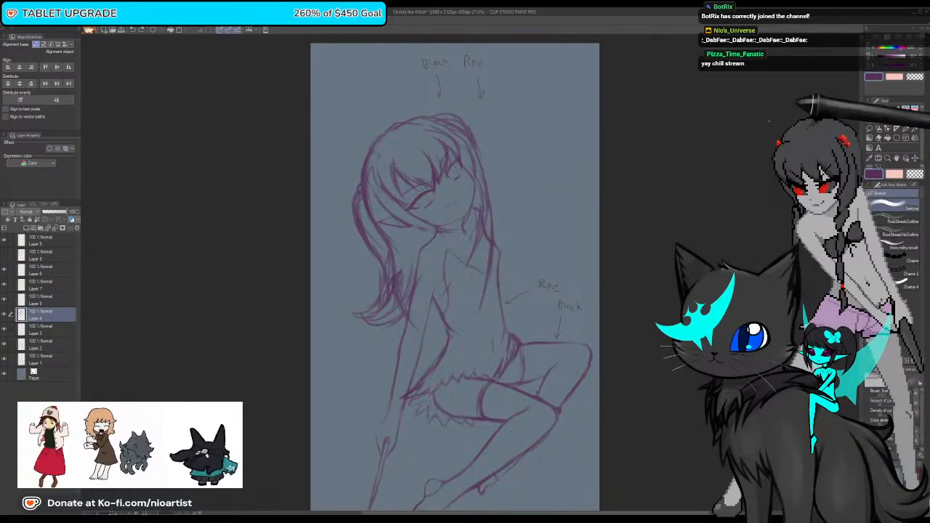
left_click_drag(358, 193, 392, 249)
mouse_move(372, 308)
left_mouse_down()
mouse_move(357, 313)
mouse_move(388, 306)
mouse_move(402, 277)
mouse_move(341, 300)
mouse_move(368, 312)
mouse_move(398, 309)
left_mouse_up()
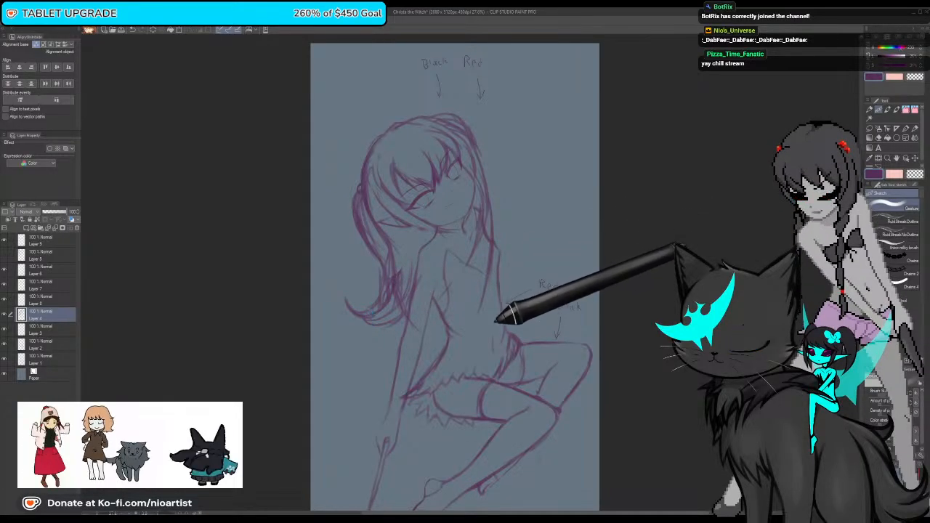
left_click_drag(481, 337, 456, 241)
mouse_move(507, 277)
left_mouse_down()
mouse_move(538, 363)
mouse_move(554, 383)
left_mouse_up()
left_click_drag(536, 349, 531, 371)
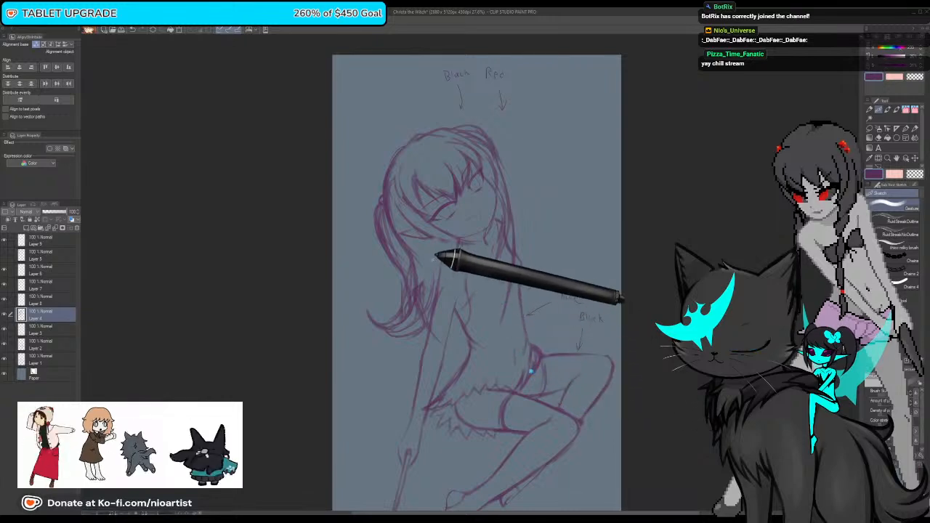
left_click_drag(433, 258, 422, 298)
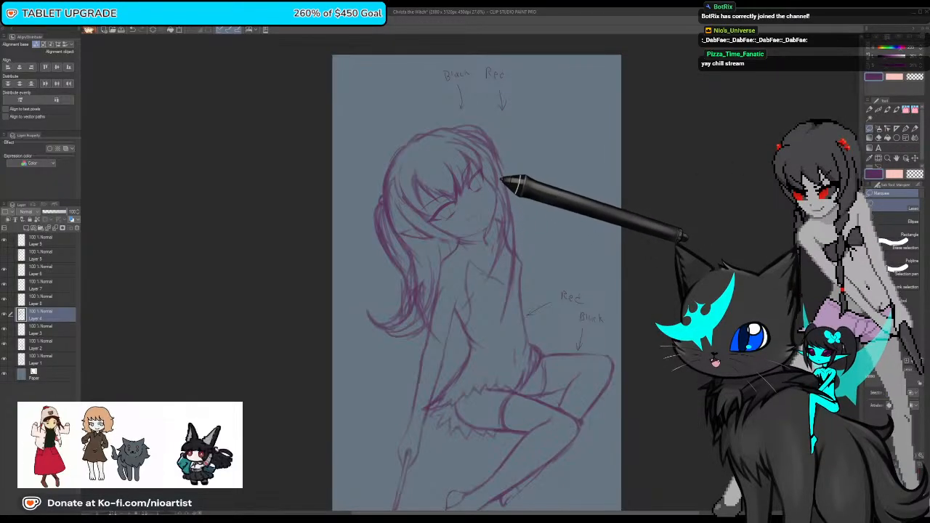
Step: Lasso the hair lock and torso edge on the figure's far side, rotate them slightly with a transform and deselect
mouse_move(501, 183)
left_mouse_down()
mouse_move(475, 267)
mouse_move(492, 353)
mouse_move(537, 320)
mouse_move(541, 238)
mouse_move(526, 186)
mouse_move(497, 149)
mouse_move(501, 181)
left_mouse_up()
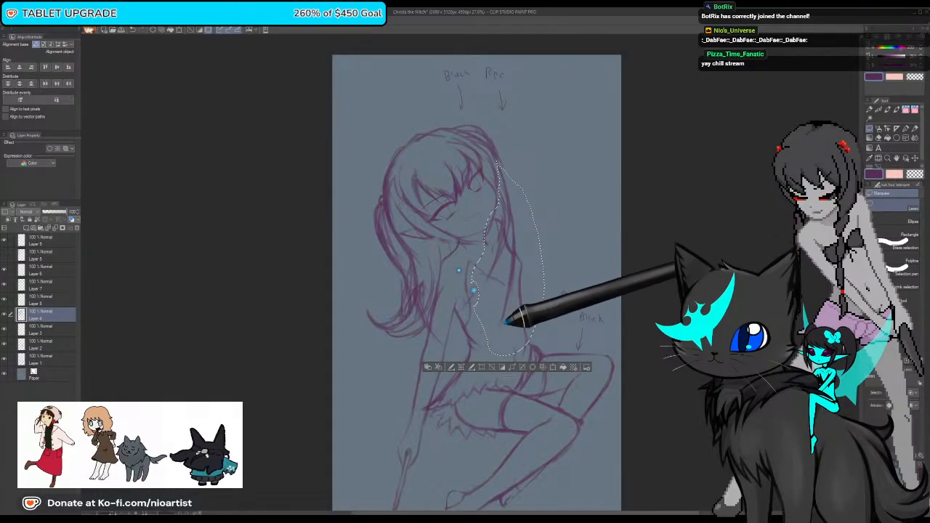
key("ctrl+t")
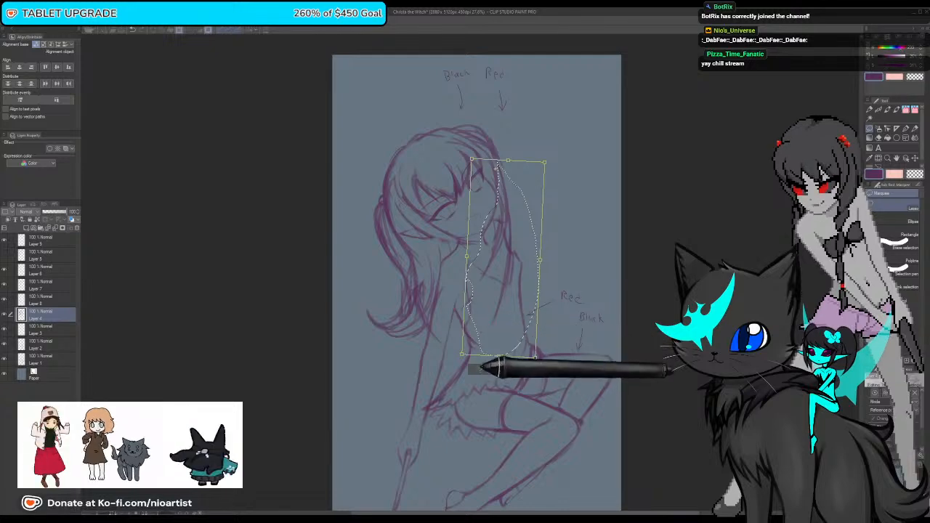
left_click(483, 369)
key("ctrl+d")
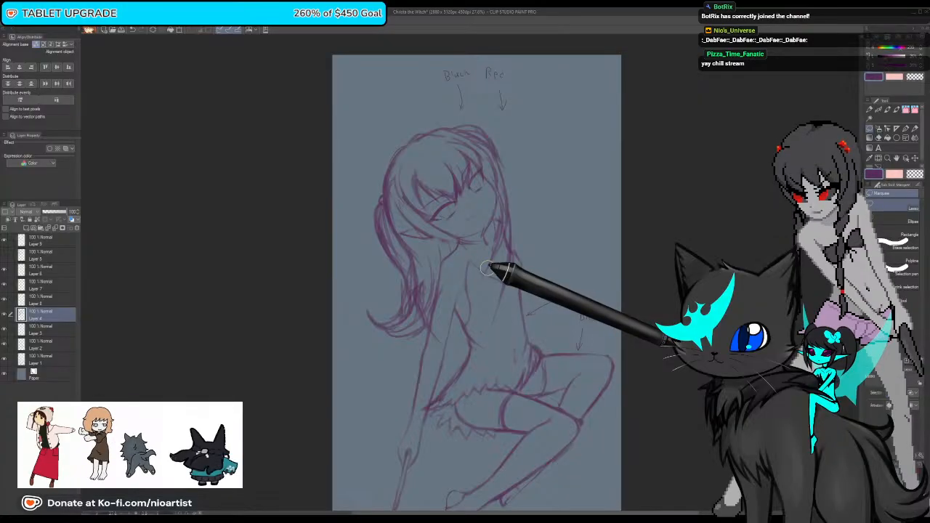
Step: Lasso the lower cheek and jaw line, shift it slightly down and outward with a transform, and clear the selection
scroll(518, 358, "down", 3)
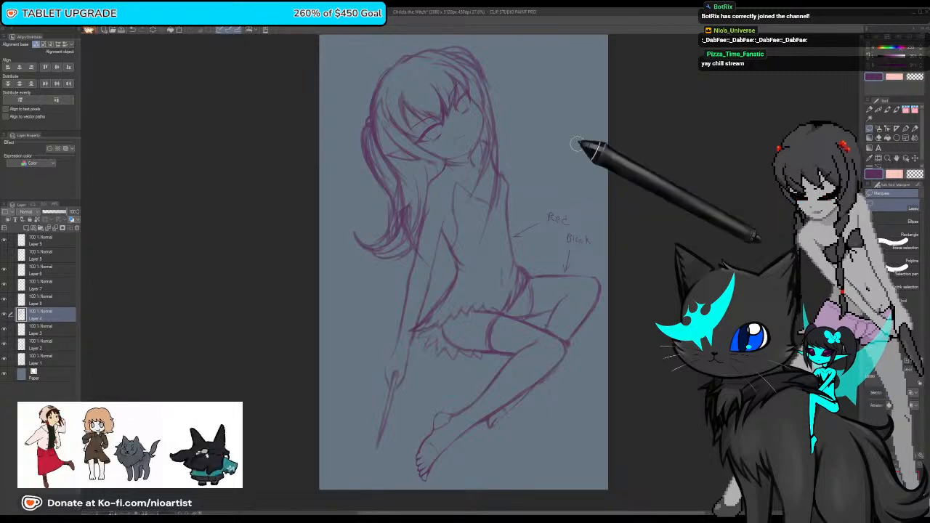
left_click_drag(512, 172, 523, 277)
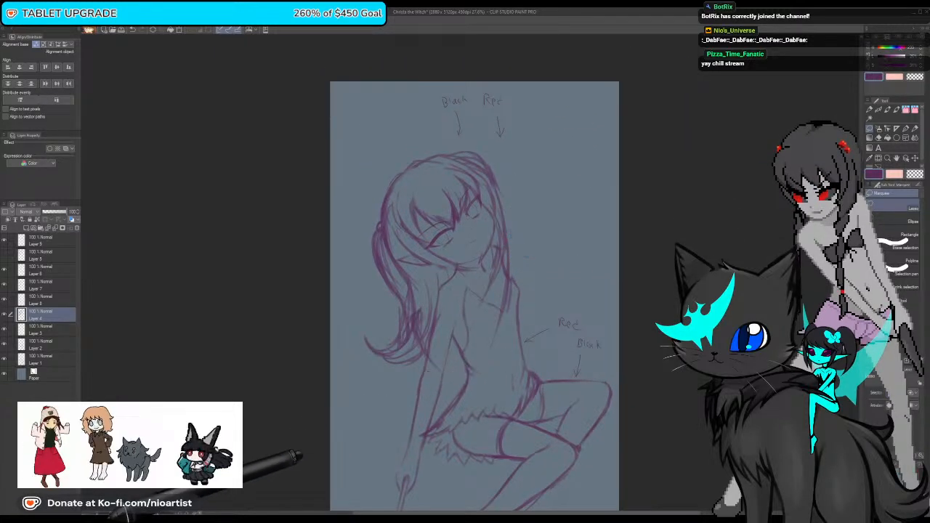
key("ctrl+plus")
key("ctrl+plus")
key("ctrl+plus")
key("ctrl+plus")
left_click_drag(552, 240, 518, 294)
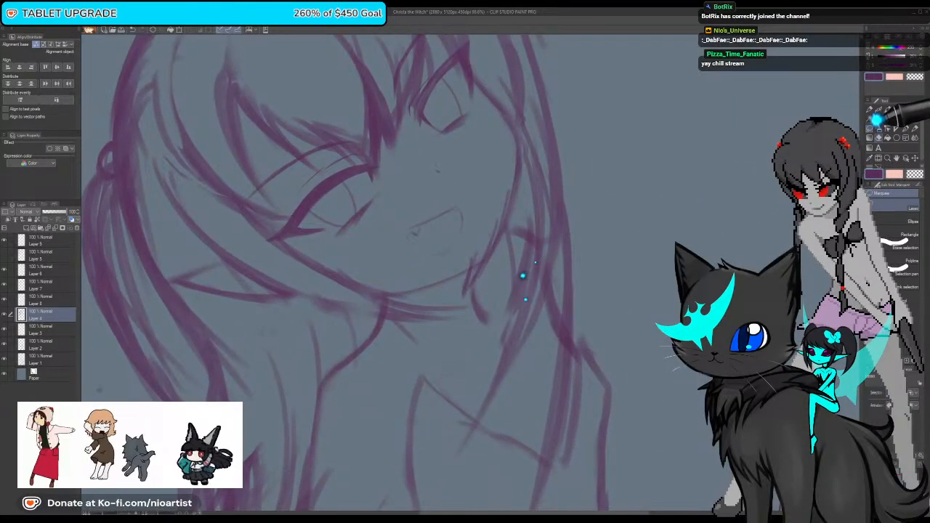
mouse_move(445, 299)
left_mouse_down()
mouse_move(469, 213)
mouse_move(512, 130)
mouse_move(522, 185)
mouse_move(516, 271)
left_mouse_up()
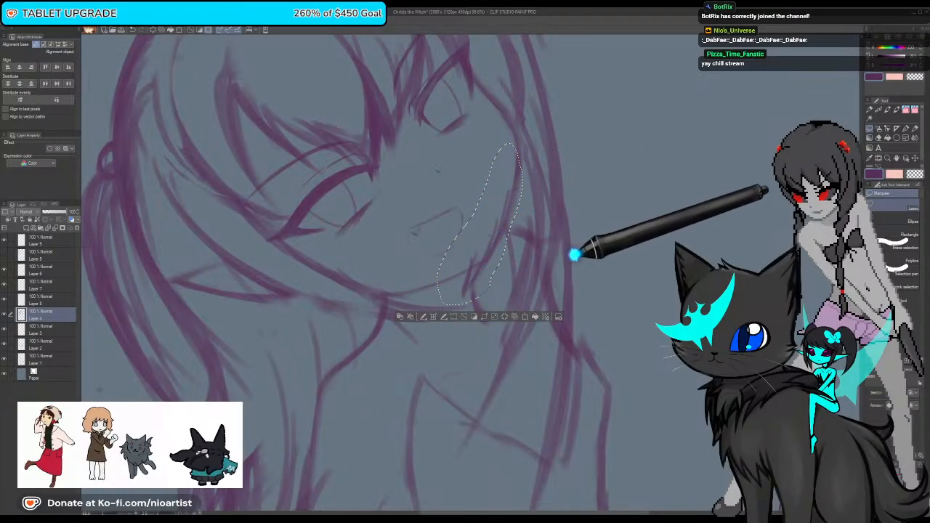
key("p")
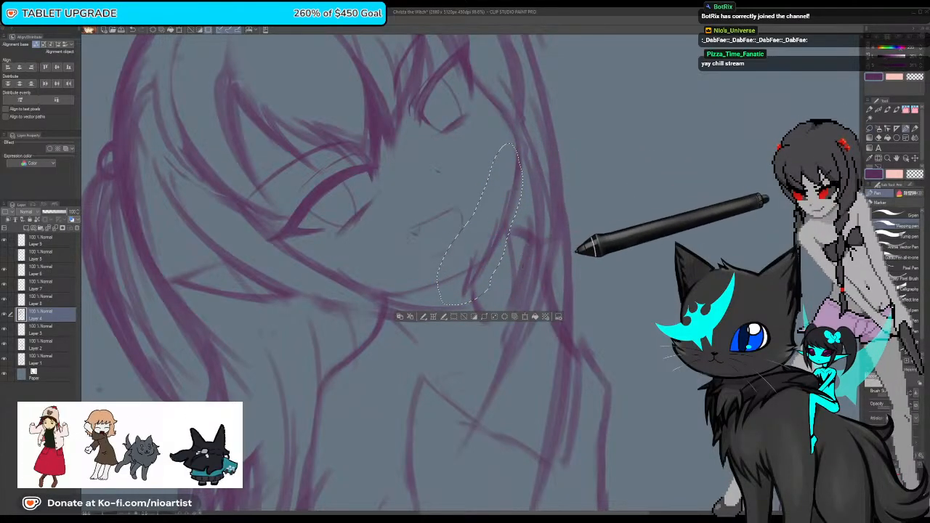
key("ctrl+t")
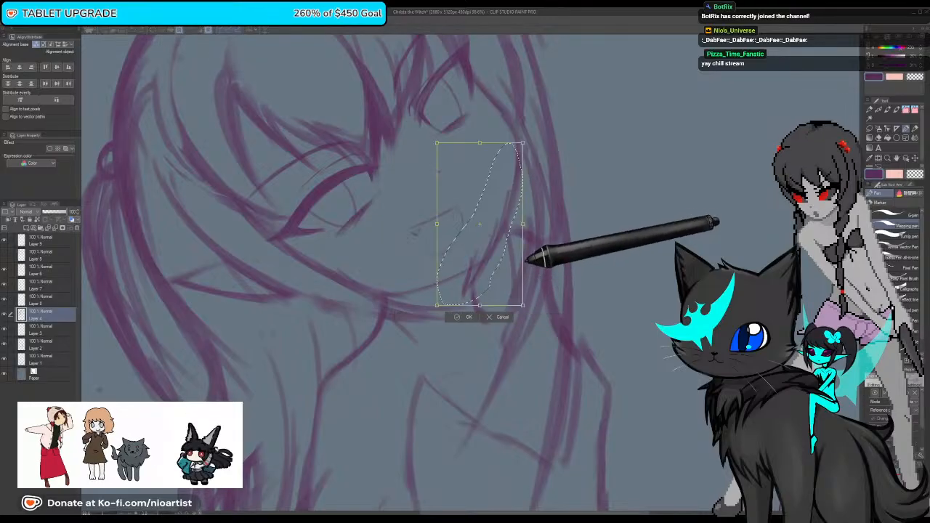
left_click(472, 326)
key("ctrl+t")
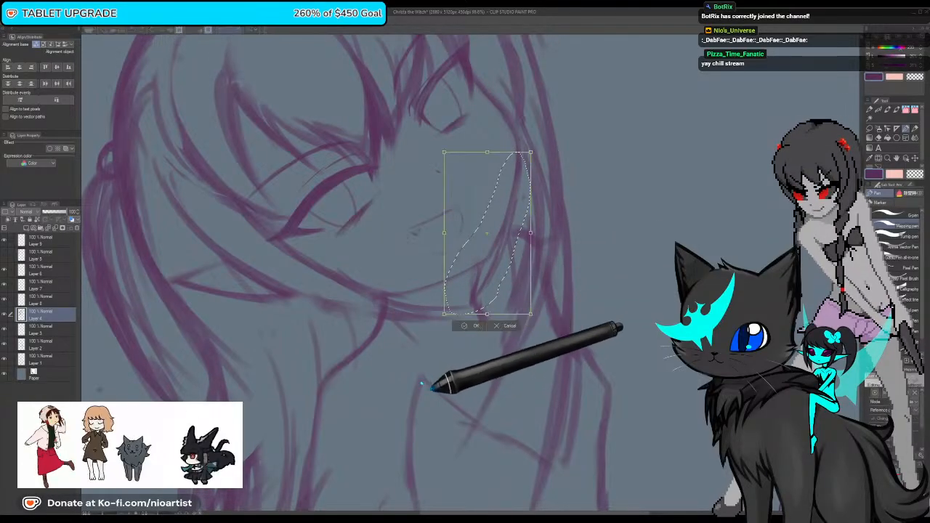
left_click(507, 324)
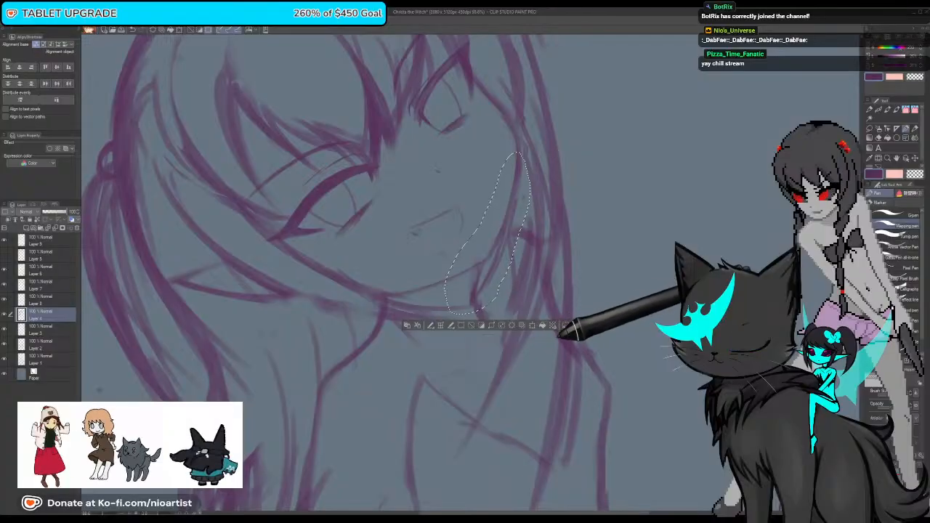
key("m")
key("ctrl+d")
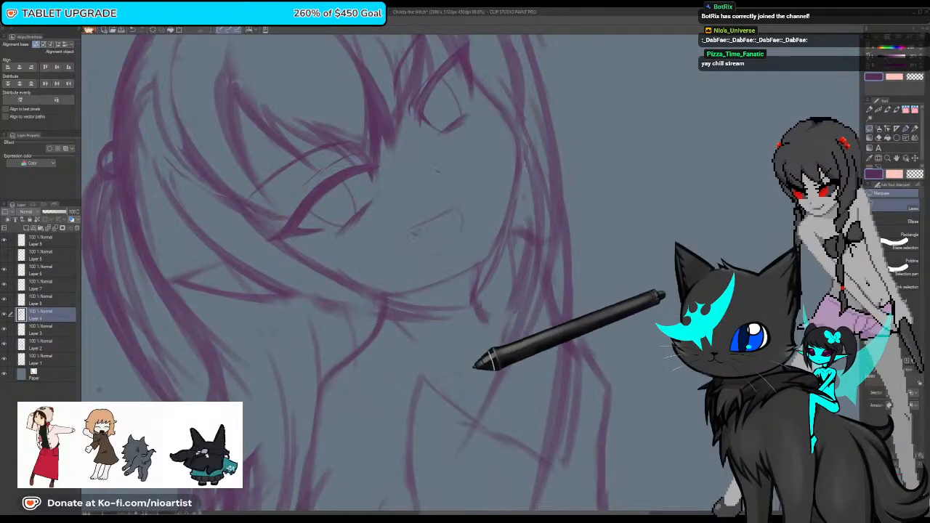
Step: Examine the adjusted jaw line and face in proportion to the whole figure
key("ctrl+minus")
key("ctrl+minus")
key("ctrl+minus")
key("ctrl+minus")
key("ctrl+minus")
key("ctrl+plus")
key("ctrl+plus")
key("ctrl+plus")
key("ctrl+plus")
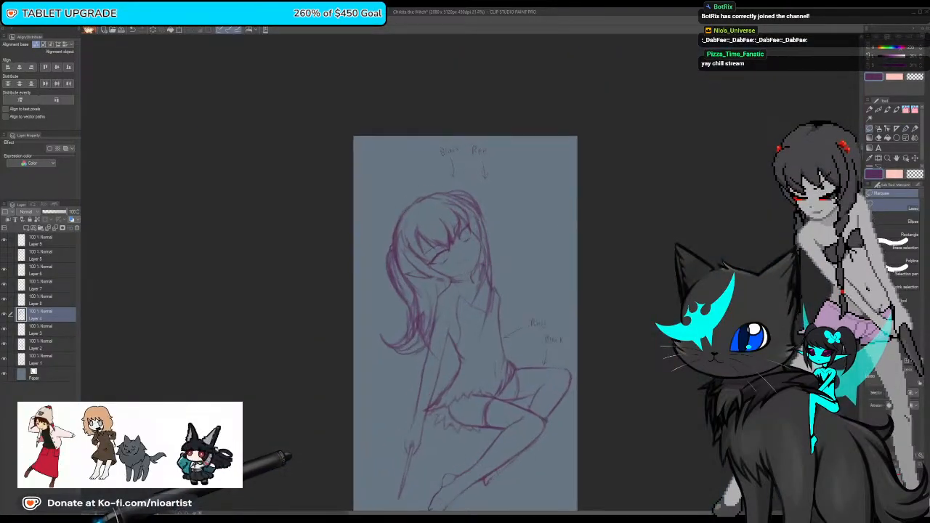
mouse_move(496, 437)
left_mouse_down()
mouse_move(454, 379)
mouse_move(437, 330)
left_mouse_up()
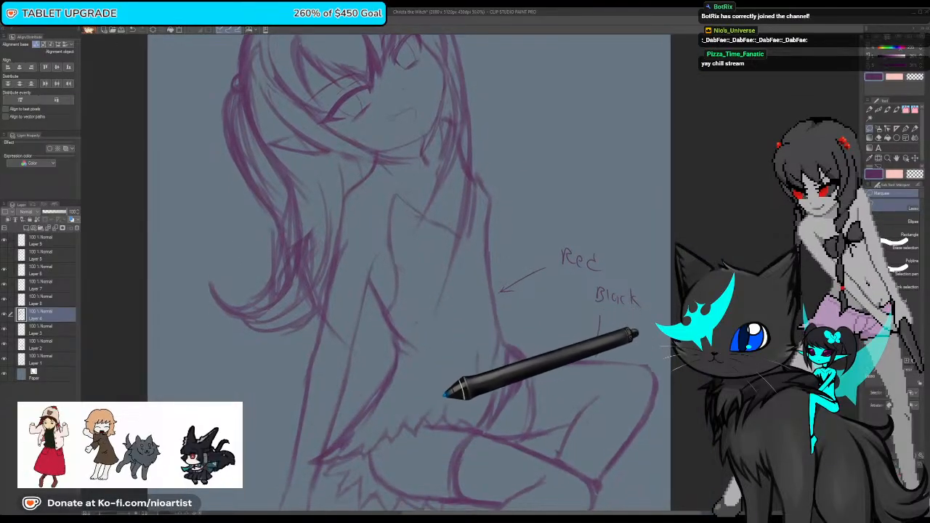
mouse_move(445, 391)
left_mouse_down()
mouse_move(451, 370)
mouse_move(462, 436)
left_mouse_up()
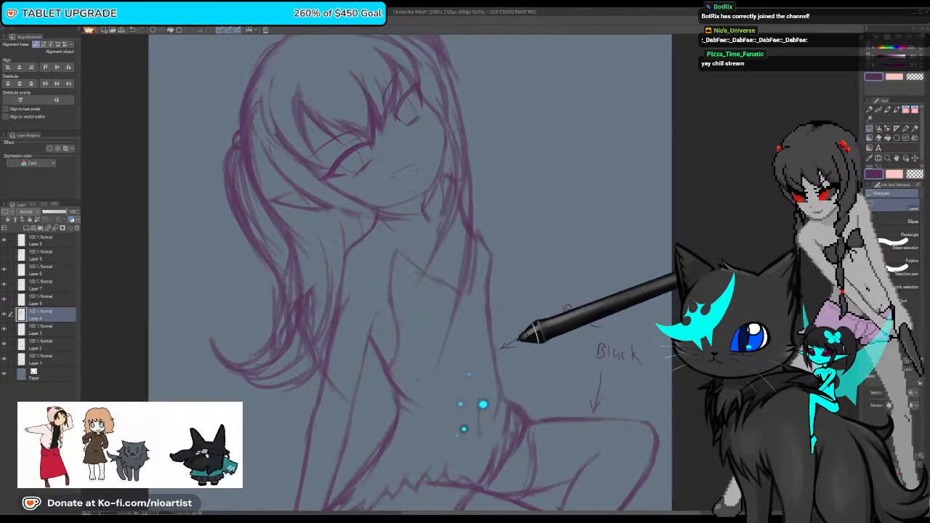
left_click_drag(513, 373, 483, 431)
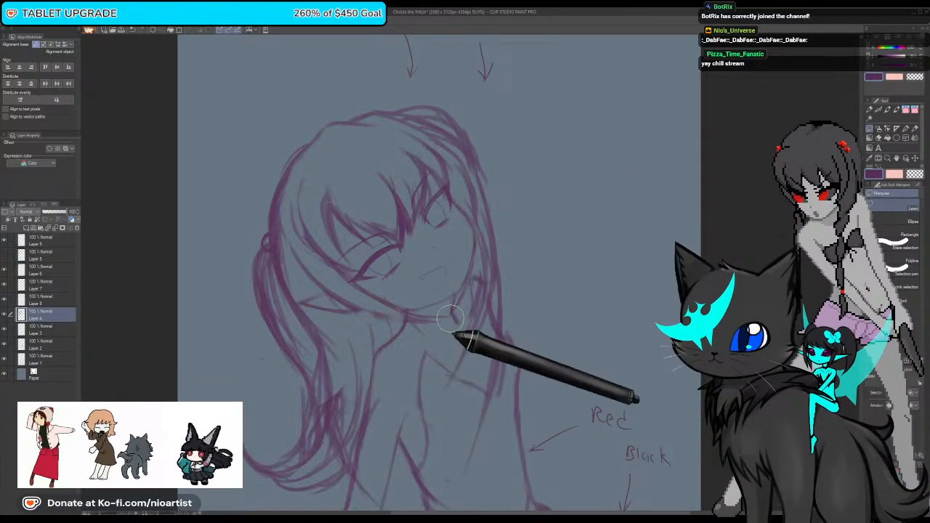
Step: Look over the face and body, hiding and re-showing Layer 4 to check which sketch lines it holds
left_click(869, 109)
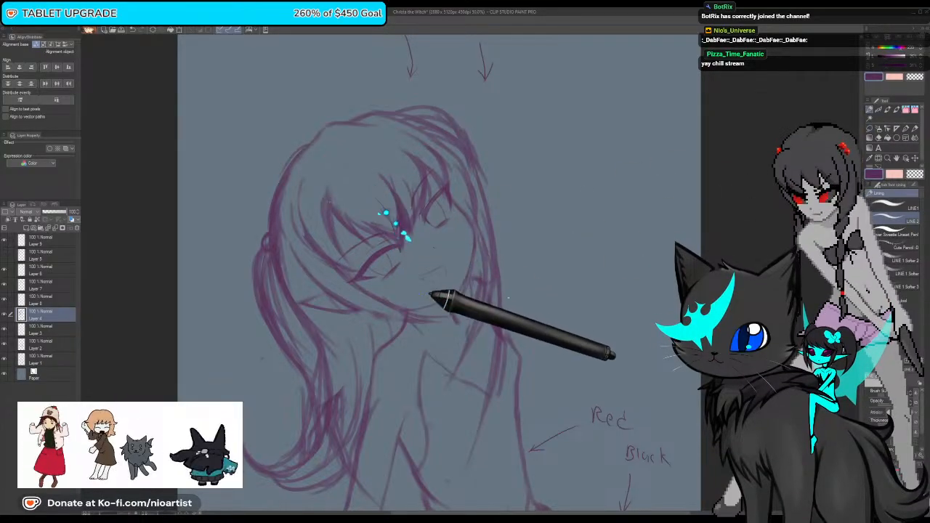
left_click_drag(510, 385, 475, 239)
left_click_drag(508, 397, 487, 278)
left_click_drag(468, 374, 478, 404)
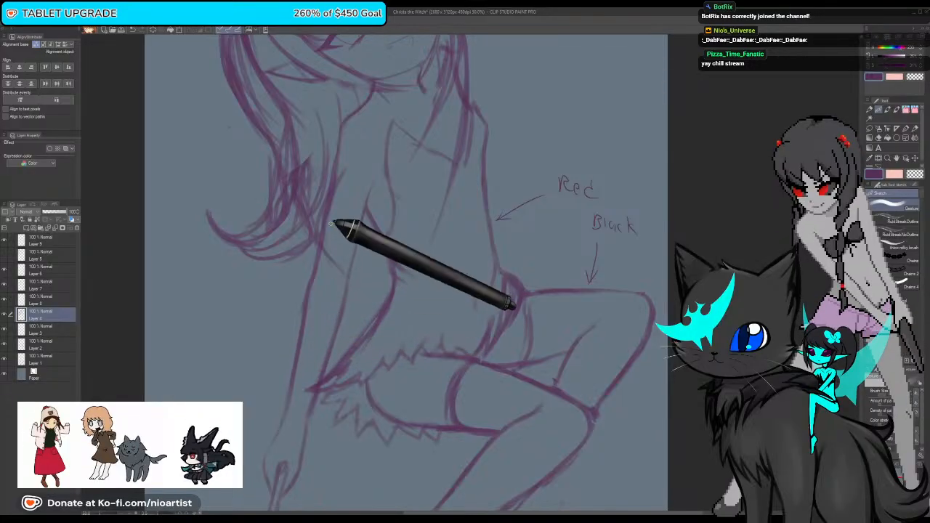
left_click_drag(435, 237, 451, 329)
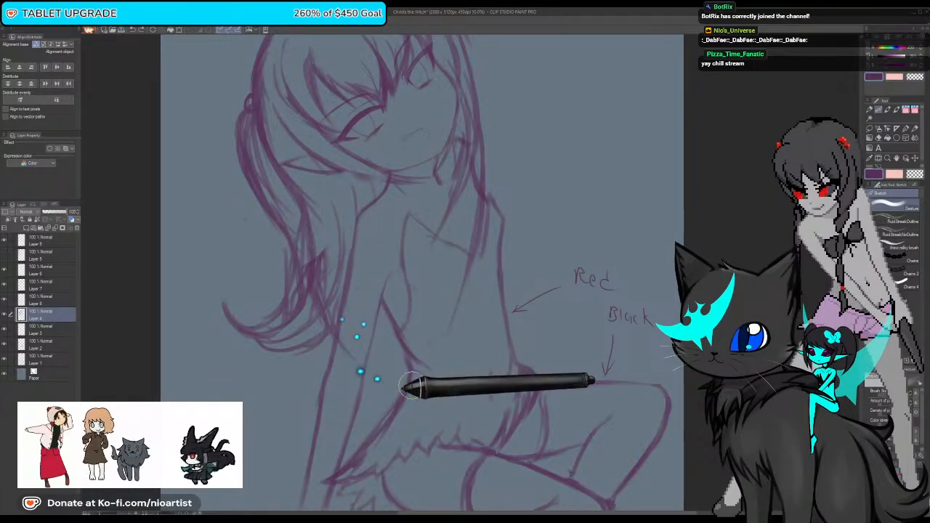
left_click(4, 314)
left_click(4, 314)
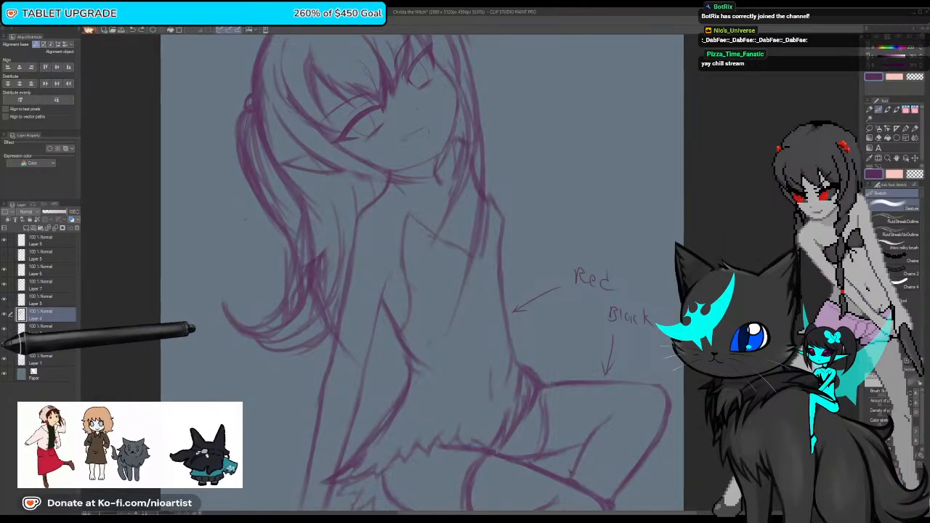
Step: Hide and re-show the lower sketch layers to check their lines, and add a new layer above Layer 1
left_click(4, 341)
left_click(4, 343)
left_click(4, 358)
left_click(4, 358)
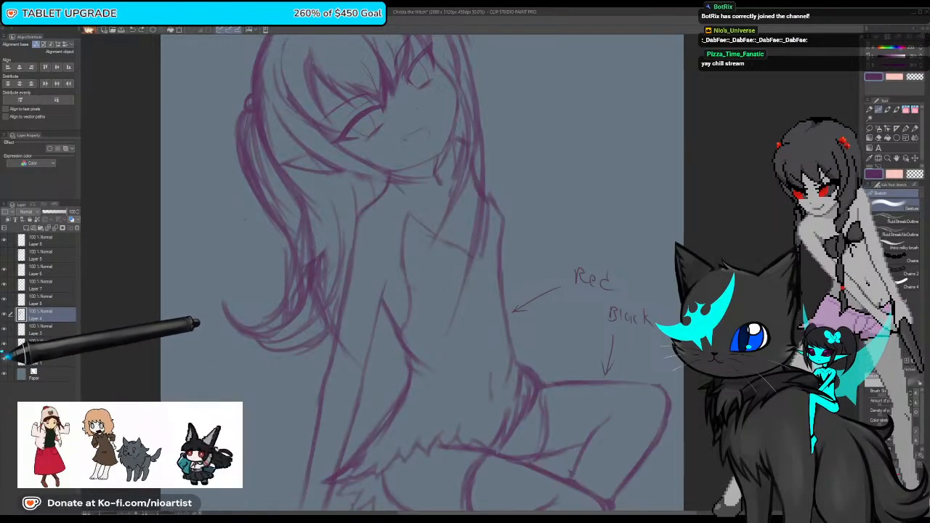
left_click(39, 358)
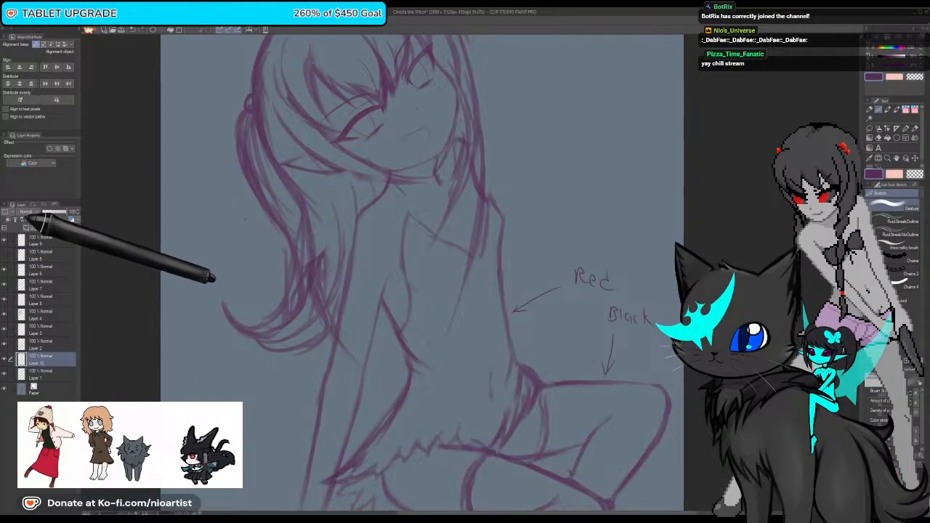
Step: Sketch a long flared sleeve around the near arm, with a pointed open cuff and a curved upper edge
scroll(384, 349, "down", 5)
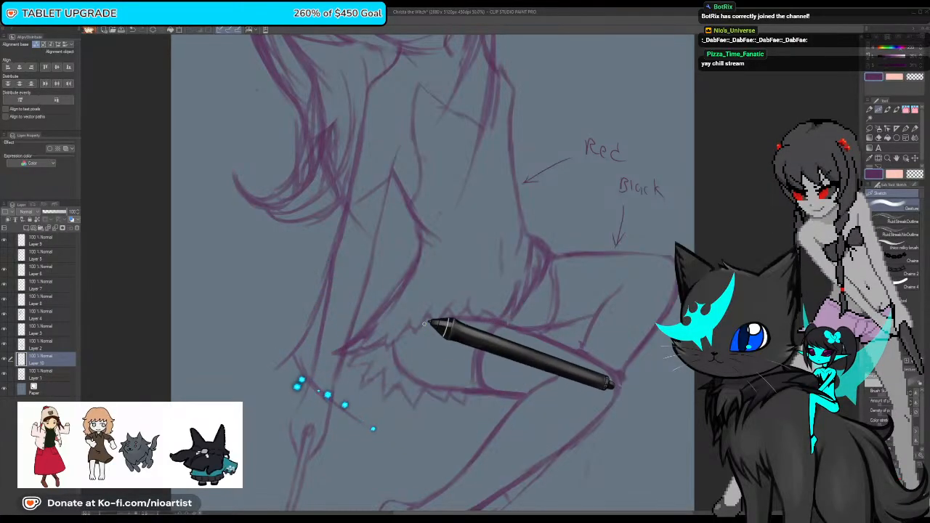
mouse_move(391, 178)
left_mouse_down()
mouse_move(371, 258)
mouse_move(366, 360)
mouse_move(353, 360)
mouse_move(366, 437)
left_mouse_up()
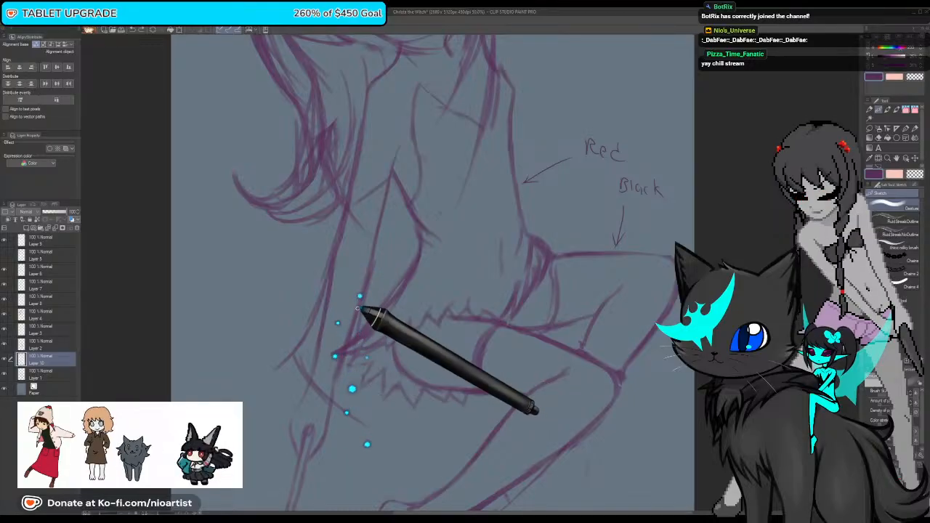
left_click_drag(353, 352, 363, 425)
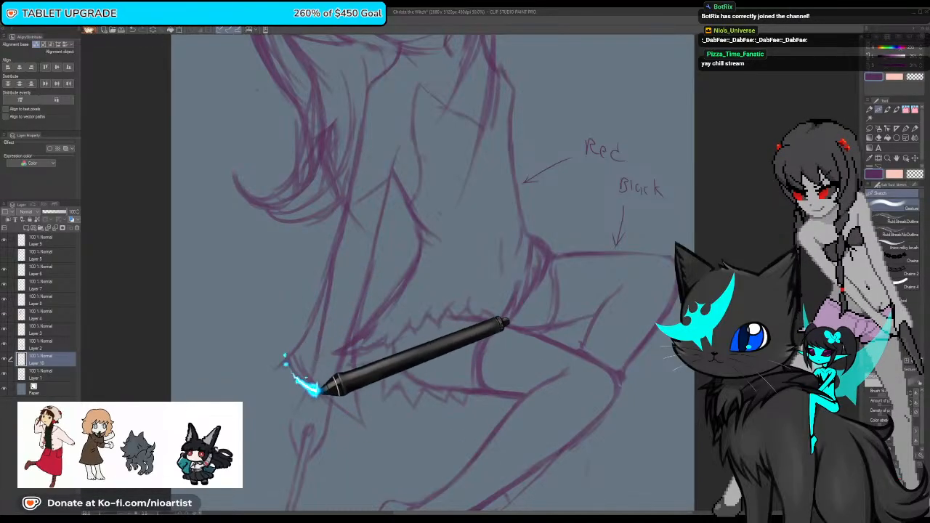
mouse_move(270, 347)
left_mouse_down()
mouse_move(289, 394)
mouse_move(286, 371)
left_mouse_up()
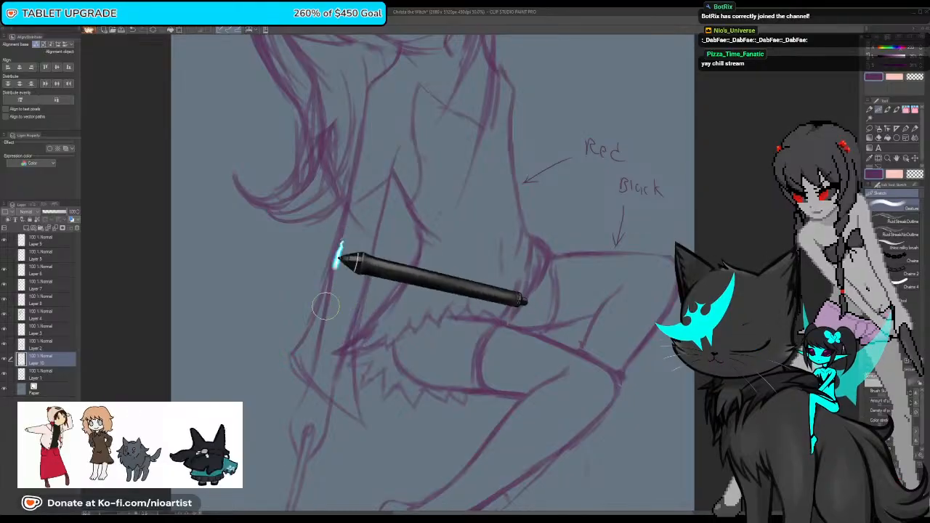
left_click_drag(374, 182, 364, 194)
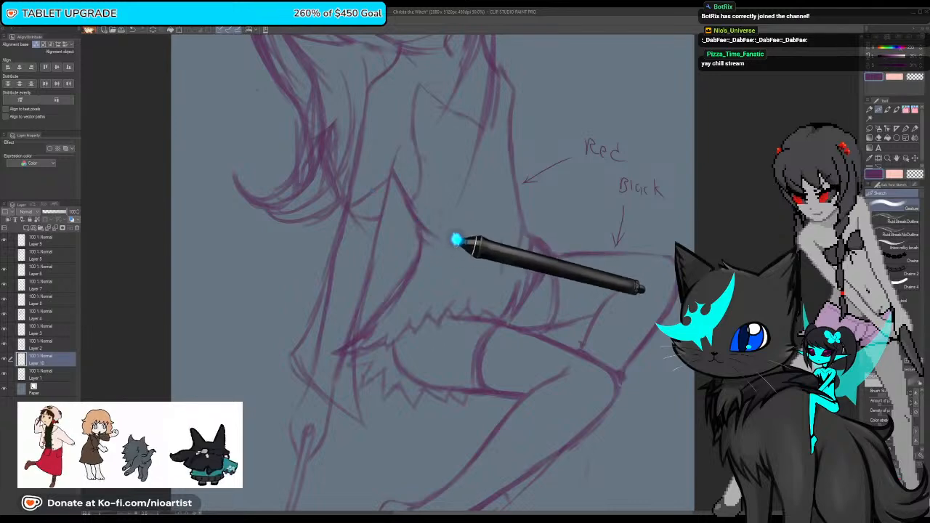
Step: Add another new layer directly above Layer 1 for blocking in colour beneath the sketch lines
left_click_drag(439, 243, 443, 324)
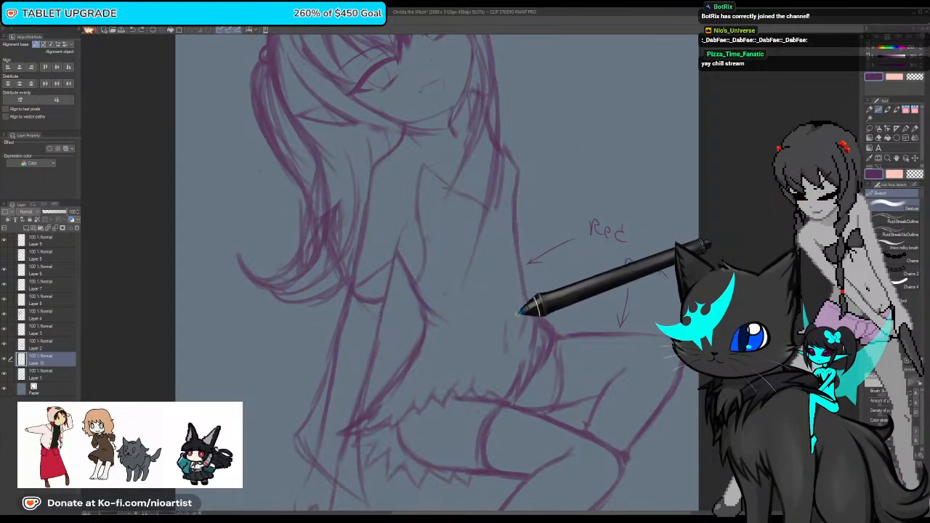
left_click_drag(480, 372, 490, 266)
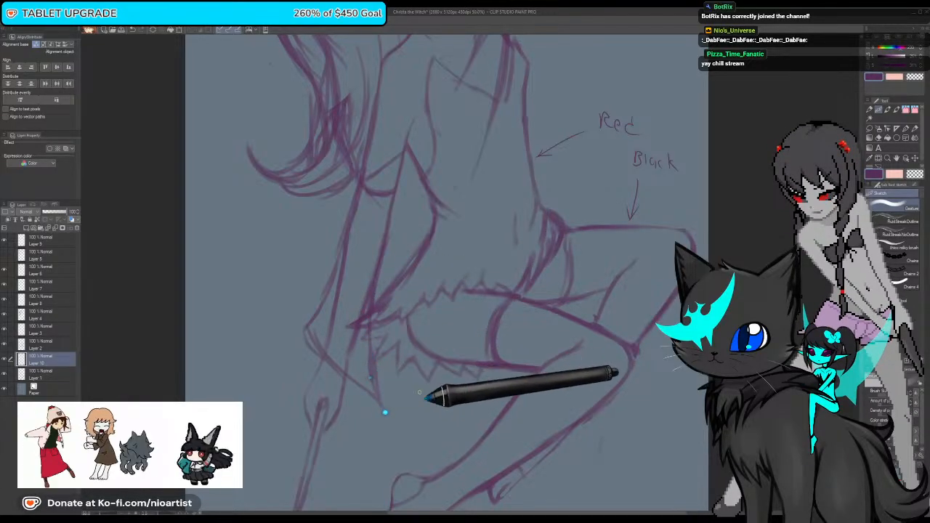
left_click_drag(446, 277, 403, 386)
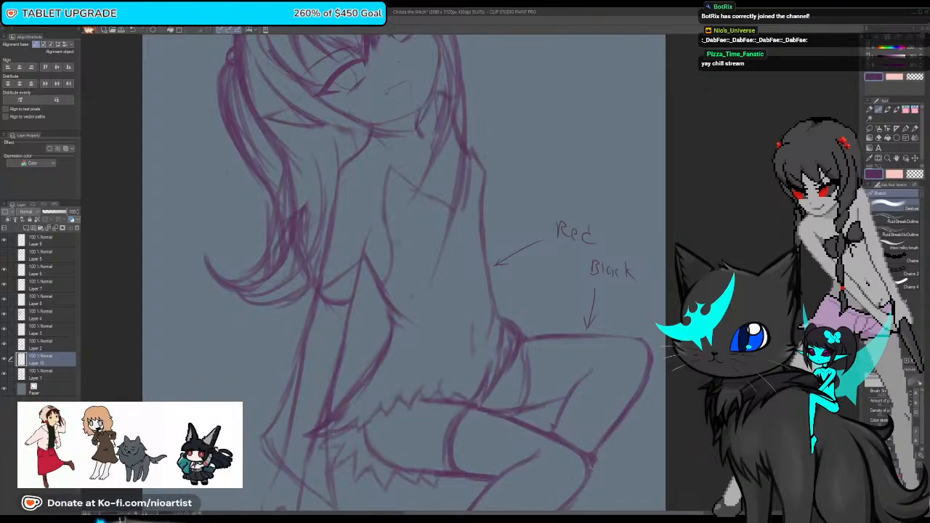
left_click_drag(100, 514, 97, 513)
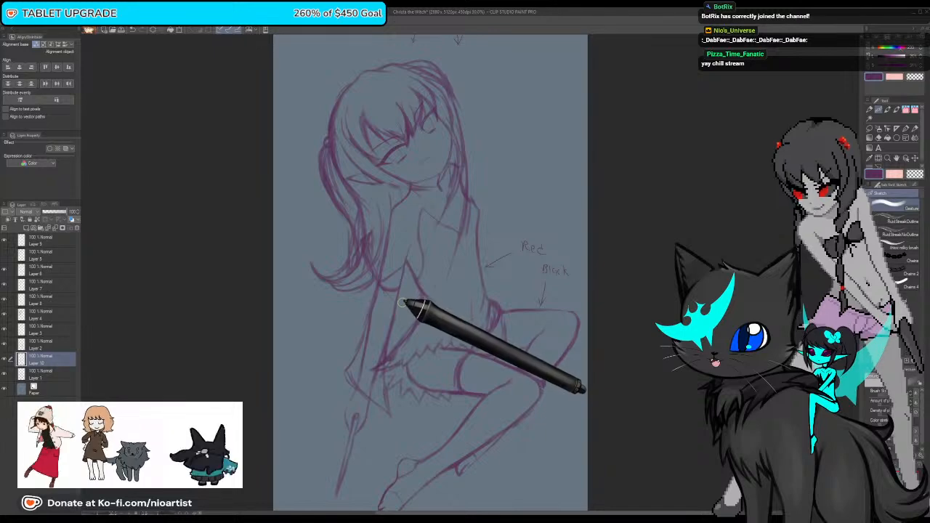
left_click(29, 371)
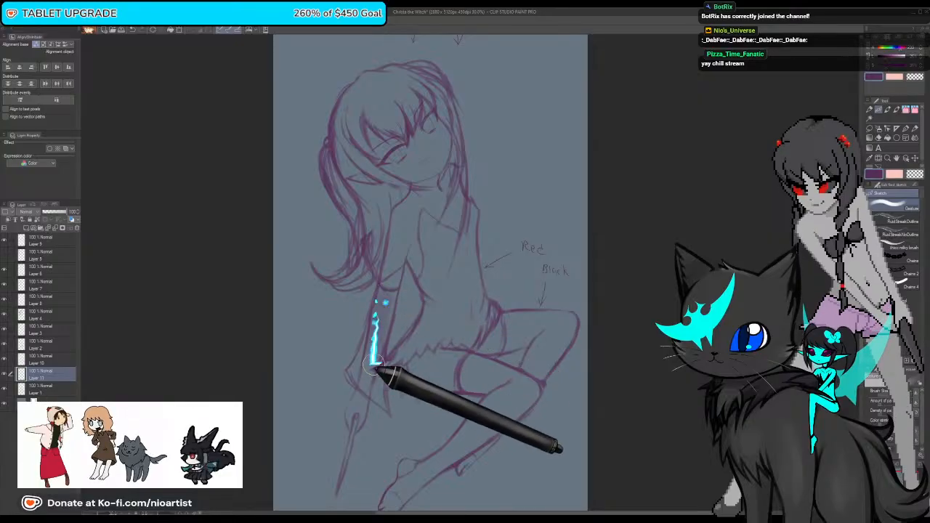
Step: Undo the trial purple shading, pick a pure red and paint the sleeve, bodice and skirt with it
mouse_move(377, 318)
left_mouse_down()
mouse_move(376, 385)
mouse_move(371, 376)
mouse_move(375, 349)
mouse_move(379, 405)
left_mouse_up()
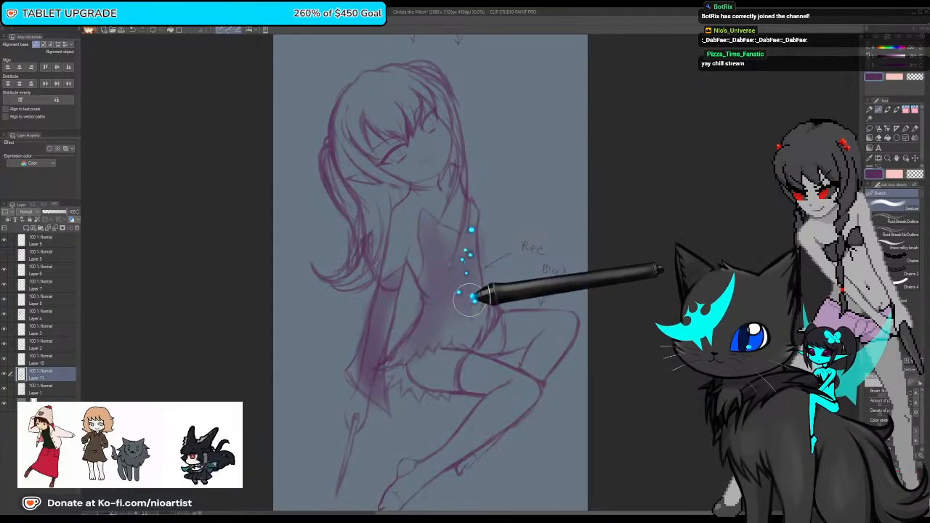
key("ctrl+z")
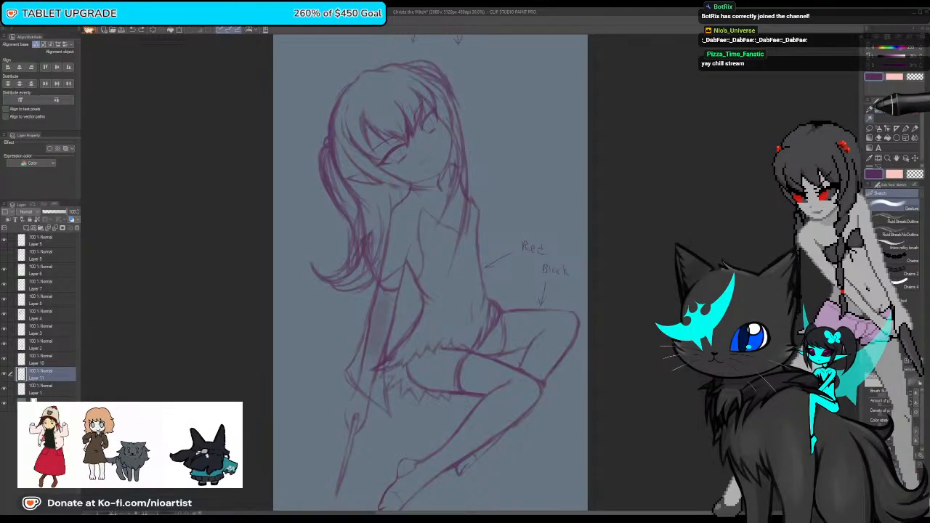
left_click(894, 76)
left_click(901, 56)
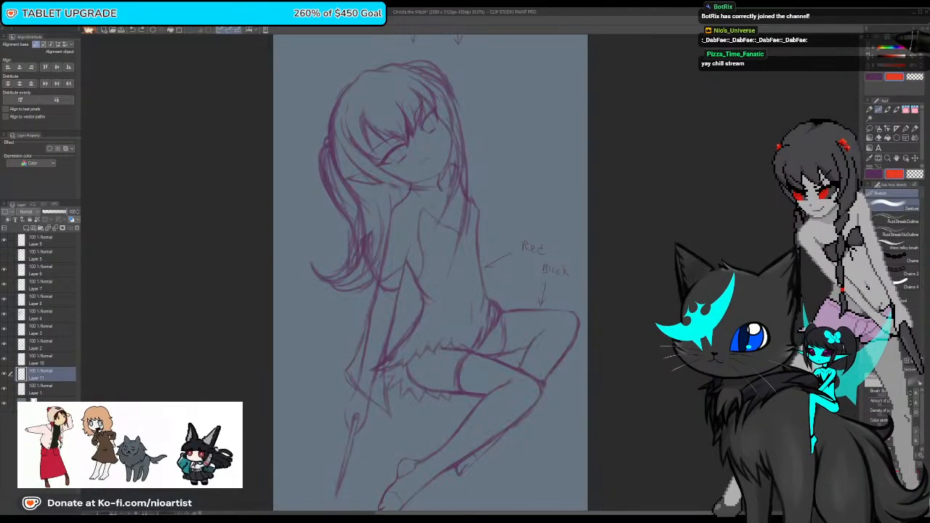
left_click(903, 47)
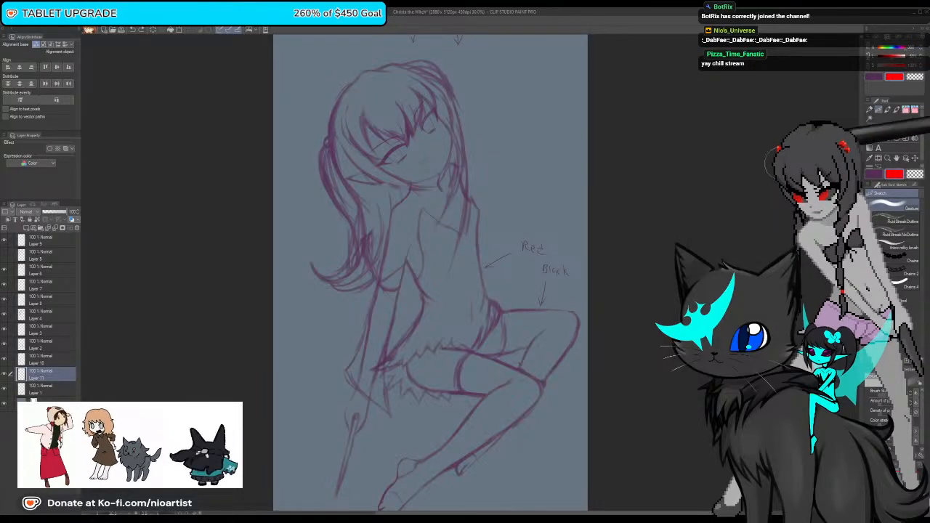
mouse_move(388, 286)
left_mouse_down()
mouse_move(375, 392)
mouse_move(372, 350)
mouse_move(367, 365)
mouse_move(371, 378)
mouse_move(393, 282)
left_mouse_up()
left_click_drag(428, 216, 443, 273)
mouse_move(435, 317)
left_mouse_down()
mouse_move(430, 257)
mouse_move(438, 295)
mouse_move(407, 348)
mouse_move(436, 312)
mouse_move(444, 223)
mouse_move(455, 276)
mouse_move(464, 214)
mouse_move(452, 332)
mouse_move(468, 325)
mouse_move(454, 317)
mouse_move(407, 354)
mouse_move(401, 377)
left_mouse_up()
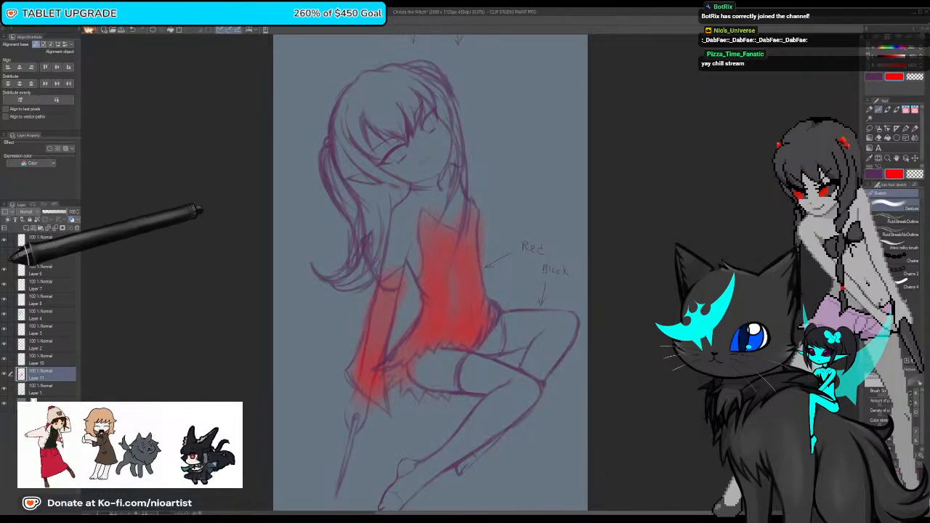
Step: Show the hat sketch on Layer 5 and make that layer active
left_click(4, 254)
left_click_drag(451, 212, 440, 345)
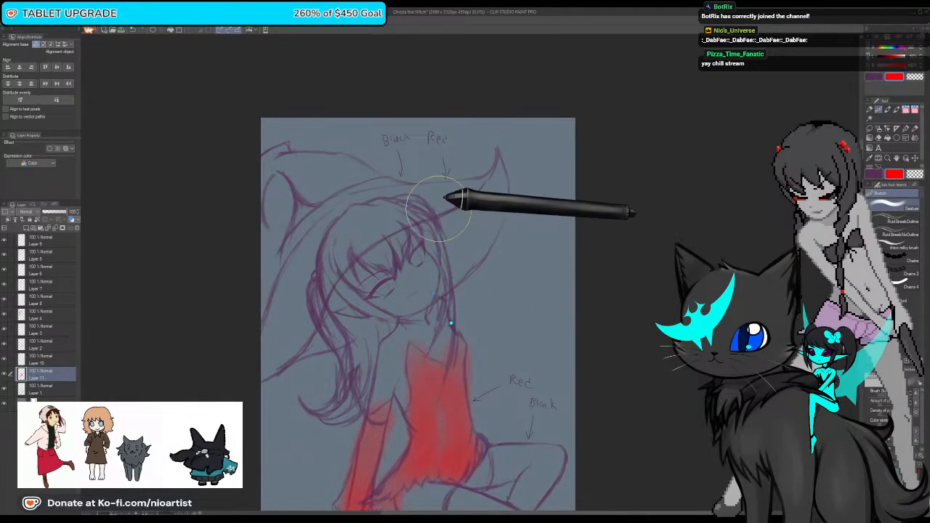
left_click(5, 254)
left_click(5, 254)
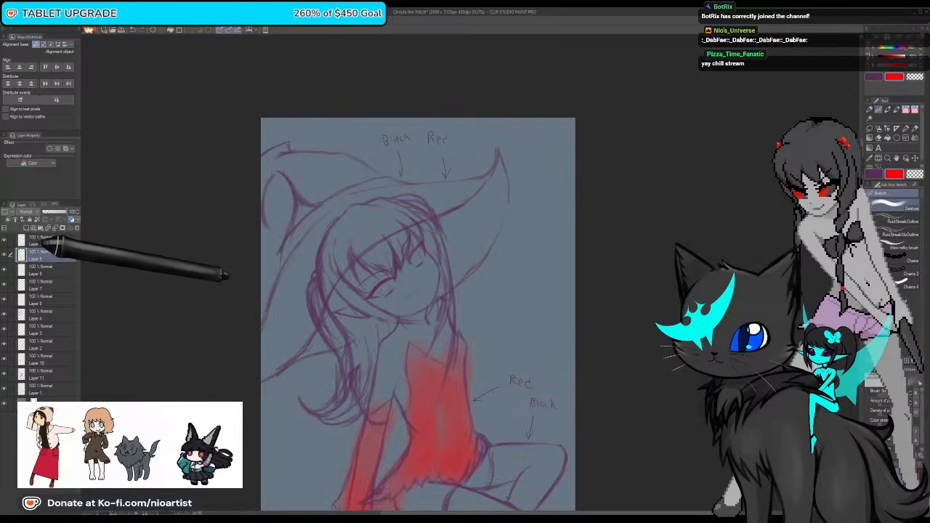
Step: Add a new layer directly beneath the hat sketch and paint the hat's upper brim and bent crown red
left_click(32, 218)
left_click_drag(52, 264, 52, 267)
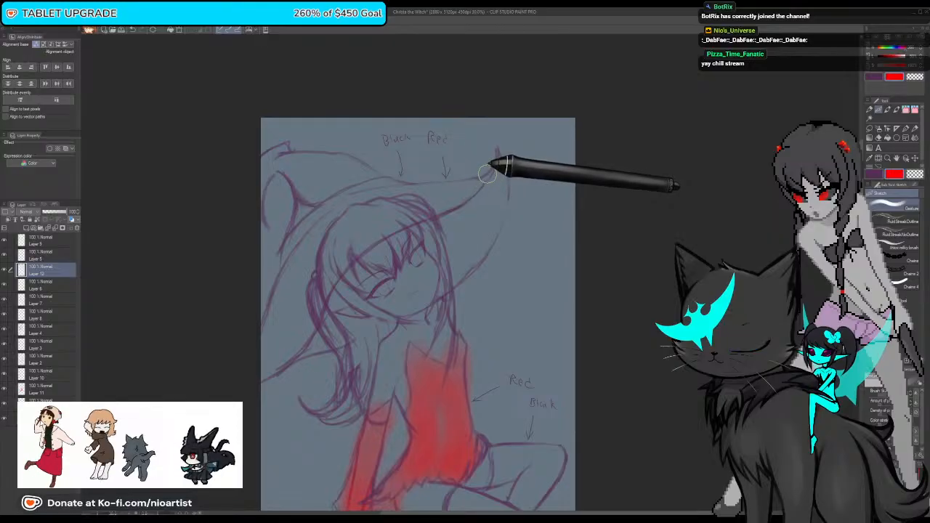
mouse_move(435, 208)
left_mouse_down()
mouse_move(467, 187)
mouse_move(378, 217)
mouse_move(342, 214)
mouse_move(340, 231)
mouse_move(313, 260)
mouse_move(357, 236)
mouse_move(276, 363)
mouse_move(323, 271)
mouse_move(271, 341)
mouse_move(305, 282)
mouse_move(299, 286)
mouse_move(263, 365)
mouse_move(309, 268)
left_mouse_up()
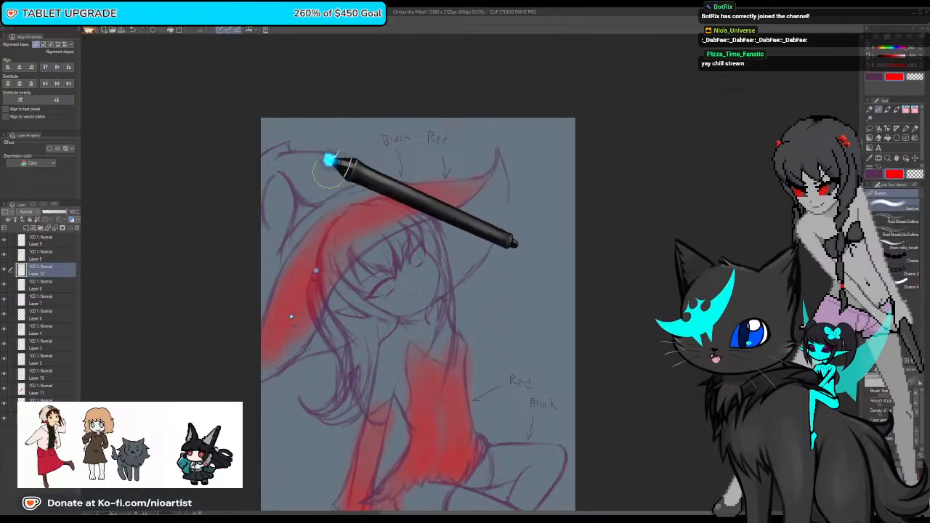
mouse_move(299, 218)
left_mouse_down()
mouse_move(362, 172)
mouse_move(307, 186)
mouse_move(312, 166)
mouse_move(278, 159)
mouse_move(242, 197)
left_mouse_up()
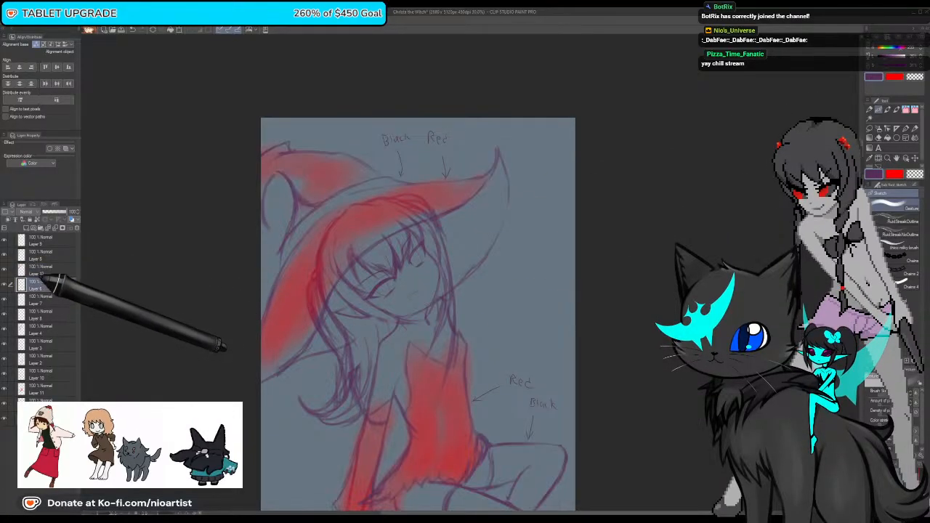
Step: On another new layer below the red hat colour, shade the hat band and the underside of the brim dark purple
left_click(42, 227)
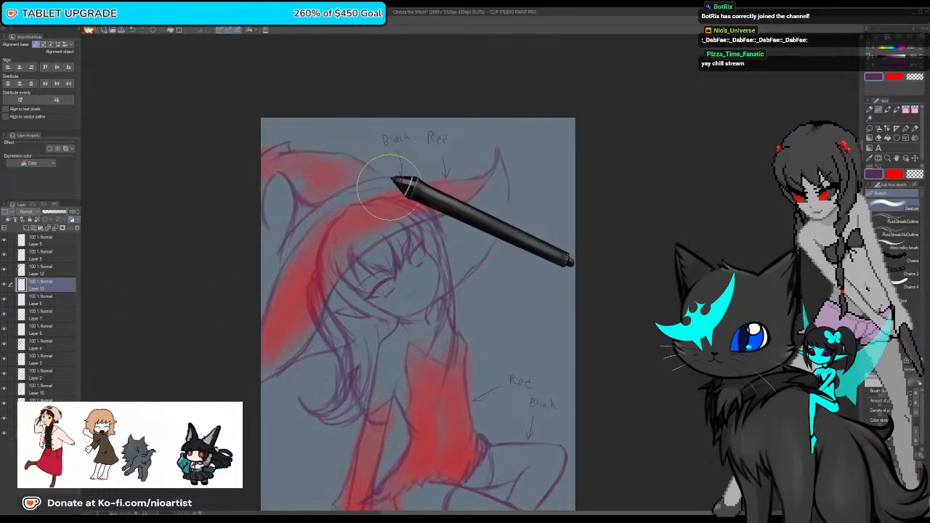
mouse_move(382, 175)
left_mouse_down()
mouse_move(323, 200)
mouse_move(347, 193)
mouse_move(289, 245)
left_mouse_up()
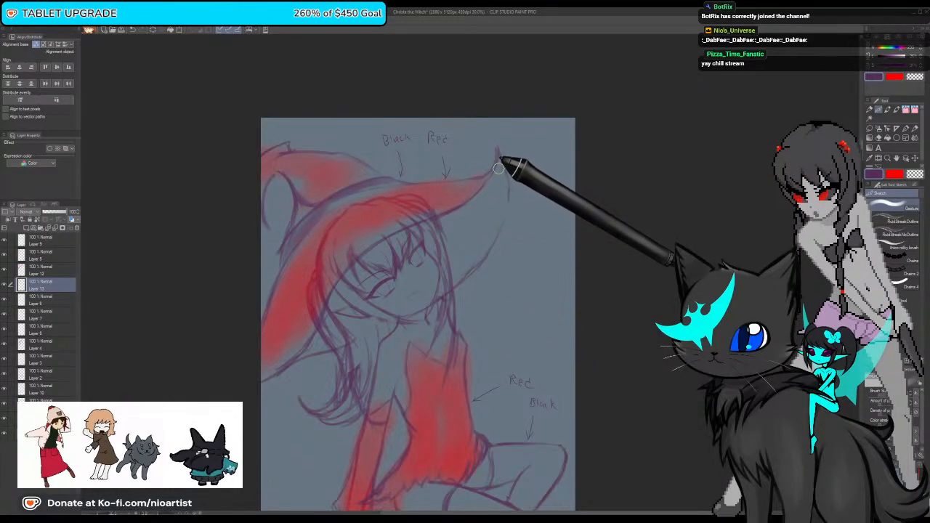
mouse_move(496, 175)
left_mouse_down()
mouse_move(464, 241)
mouse_move(484, 198)
mouse_move(461, 224)
left_mouse_up()
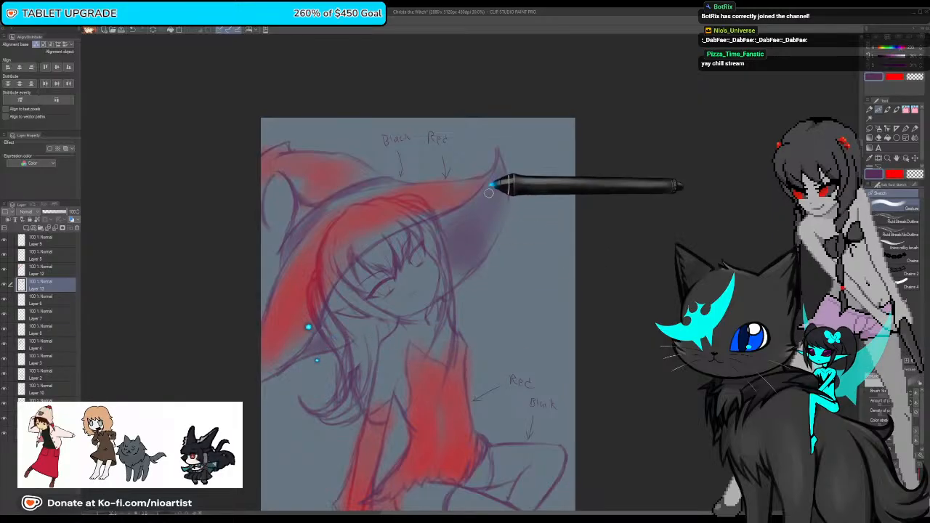
Step: Add a new layer directly below Layer 2 and shade both thigh-high stockings dark purple down to the foot
left_click_drag(448, 409, 424, 275)
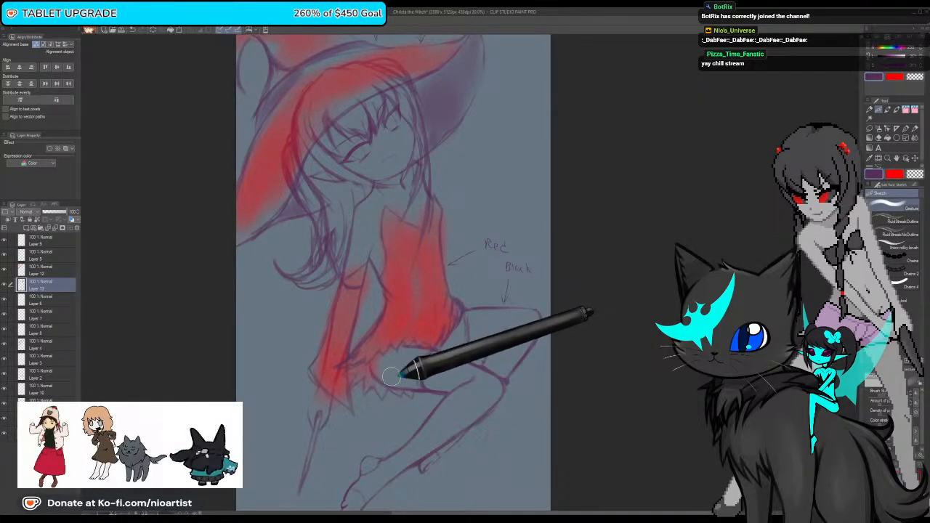
left_click(424, 365, "ctrl+shift")
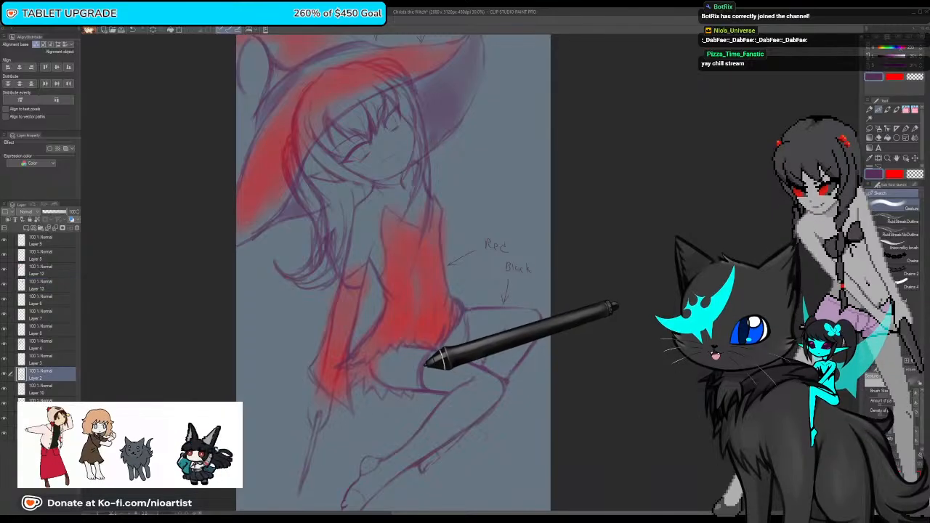
left_click(43, 390)
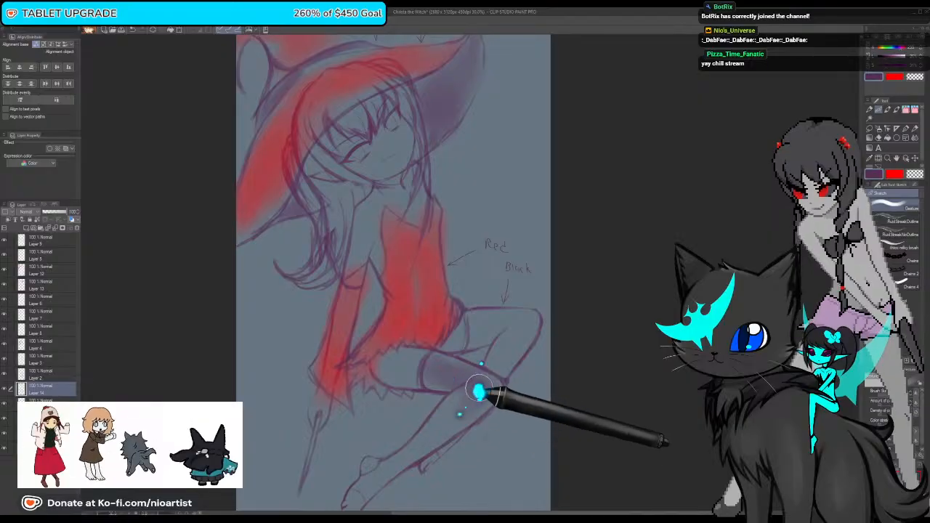
mouse_move(478, 391)
left_mouse_down()
mouse_move(438, 435)
mouse_move(453, 416)
mouse_move(369, 479)
left_mouse_up()
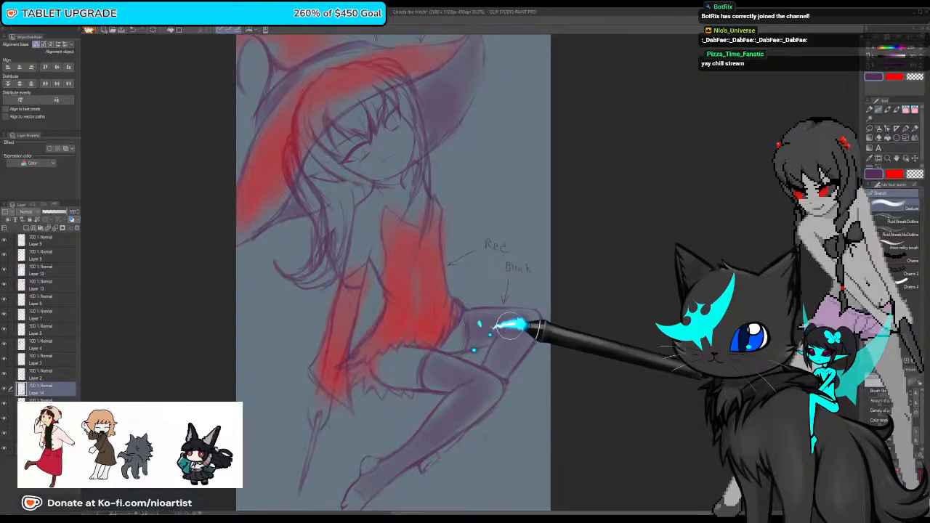
left_click_drag(469, 434, 487, 350)
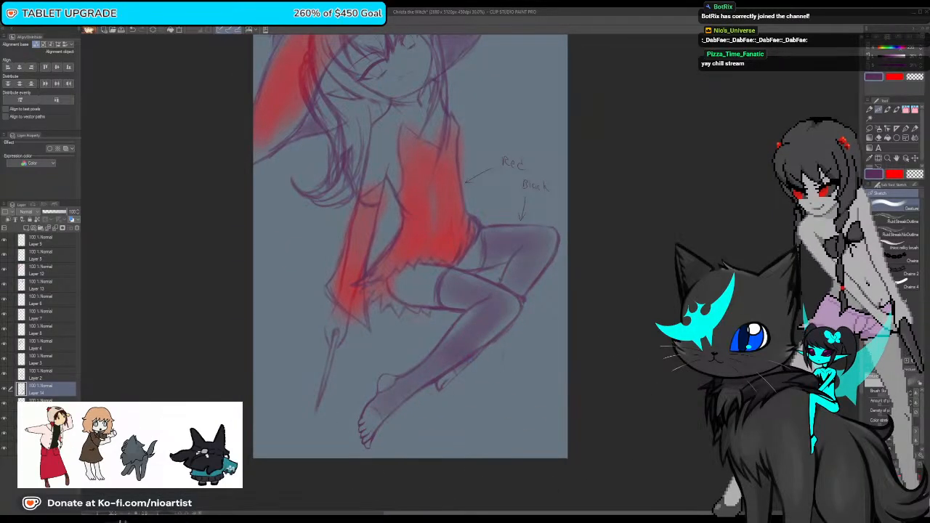
Step: Duplicate the hat's red colour layer, Layer 12, to strengthen the red on the brim and crown
left_click_drag(110, 515, 106, 514)
left_click_drag(484, 362, 491, 434)
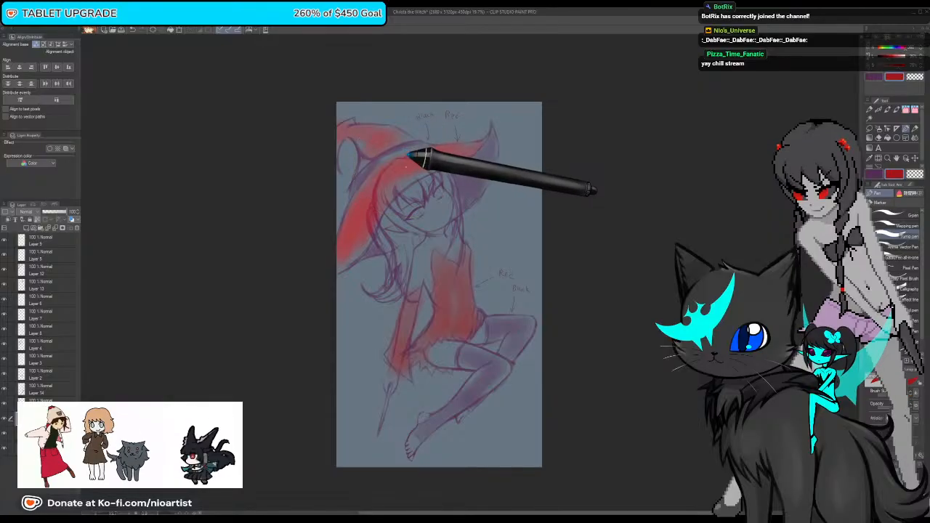
left_click(45, 270)
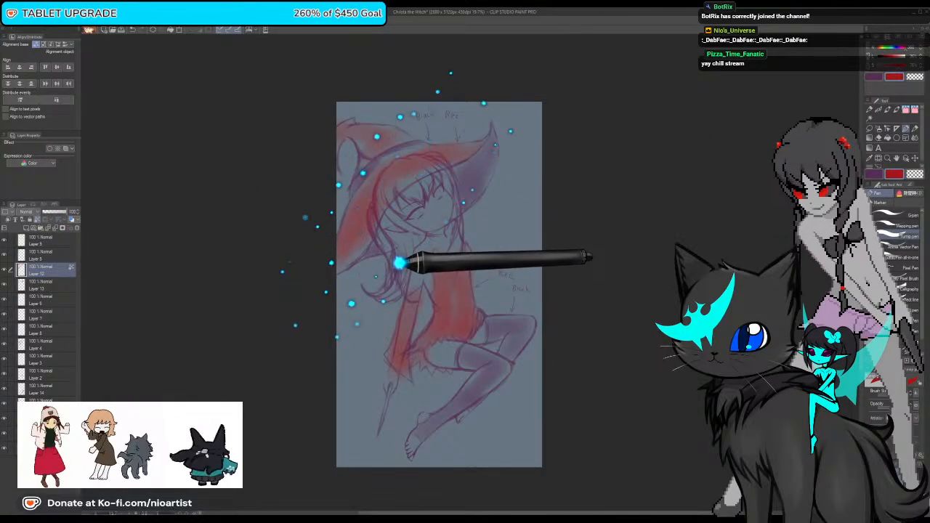
key("ctrl+v")
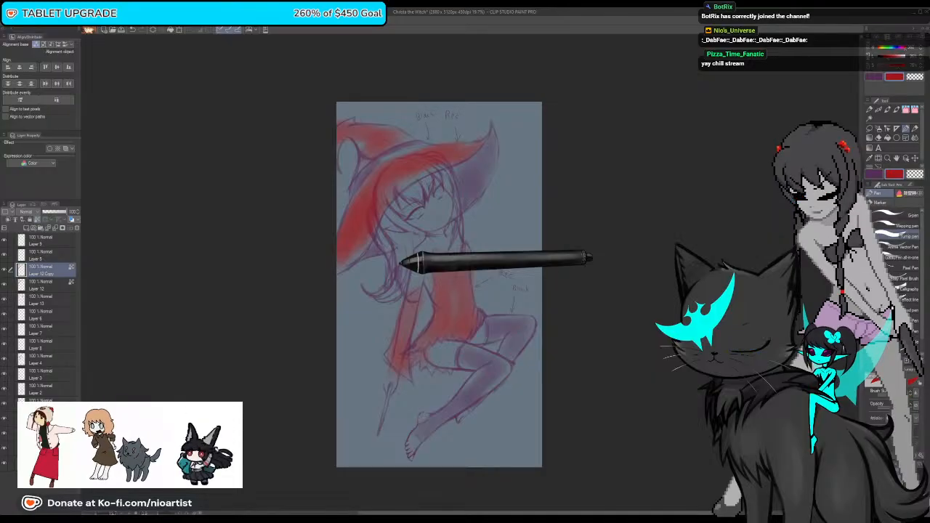
Step: Deepen the colour of the dress and sleeve, then of the hat, to a darker red on their existing layers
left_click(458, 279, "ctrl+shift")
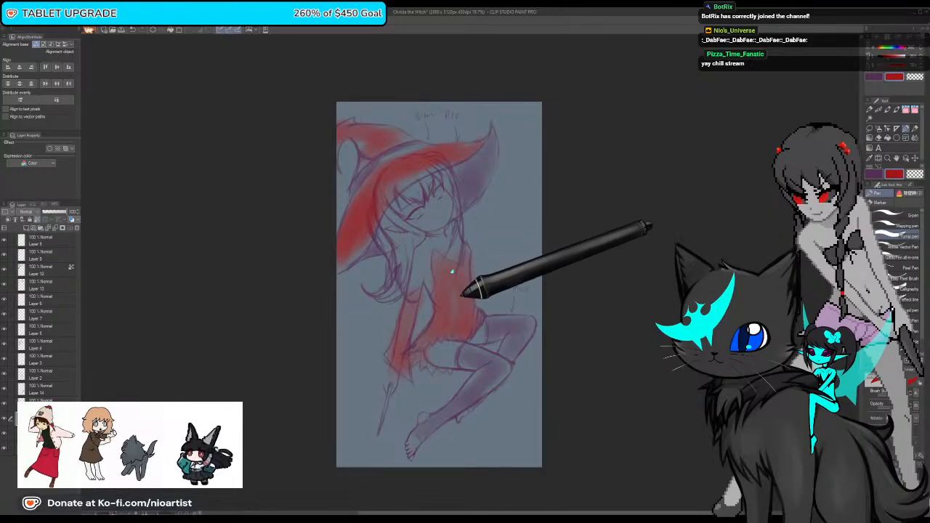
key("ctrl+v")
key("ctrl+v")
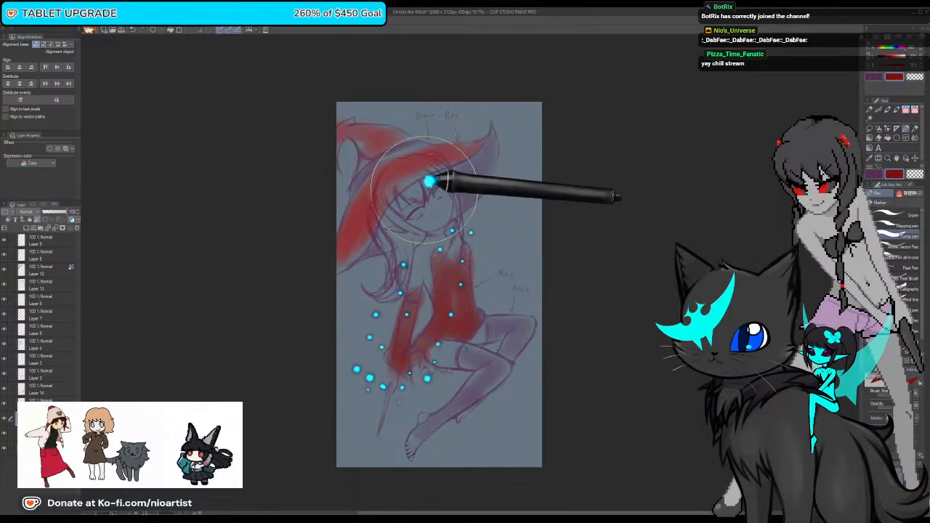
left_click(436, 146, "ctrl+shift")
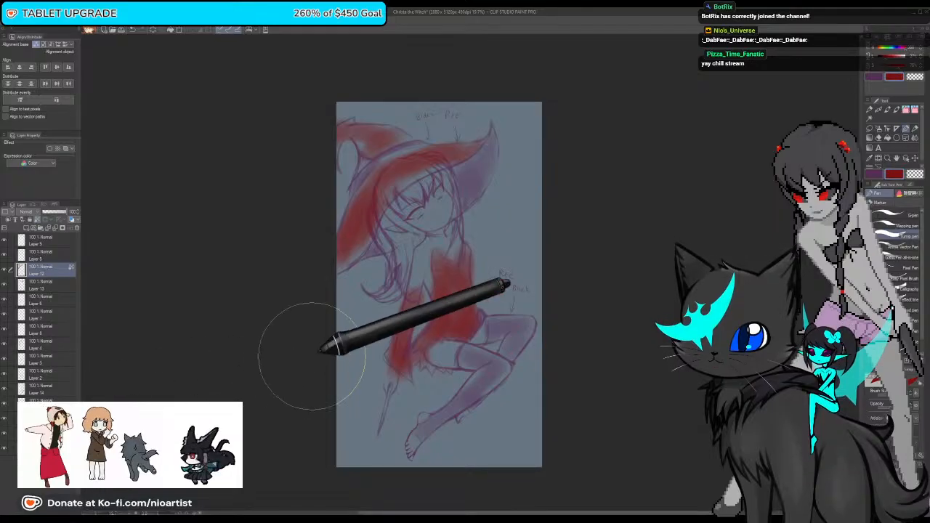
left_click_drag(353, 361, 358, 382)
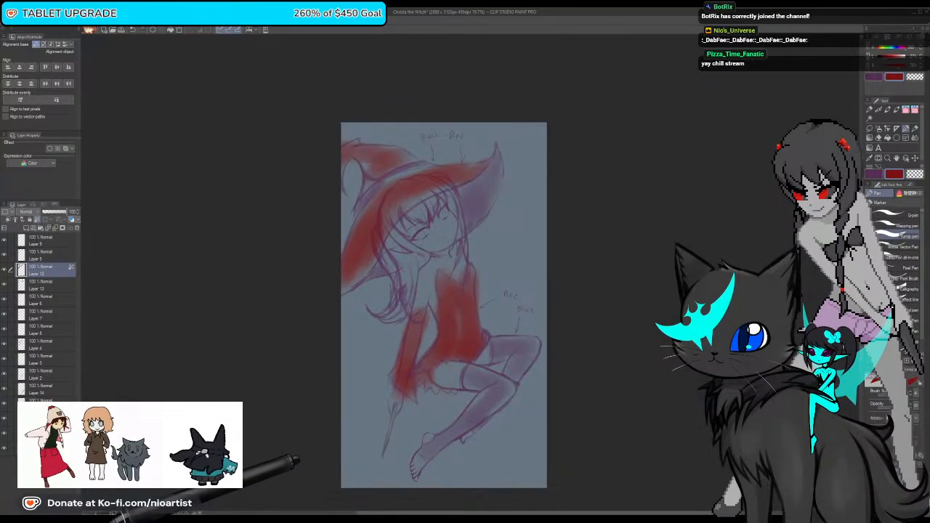
Step: Create a layer folder, move all sketch and colour layers above Paper into it, and collapse the folder
left_click(48, 239)
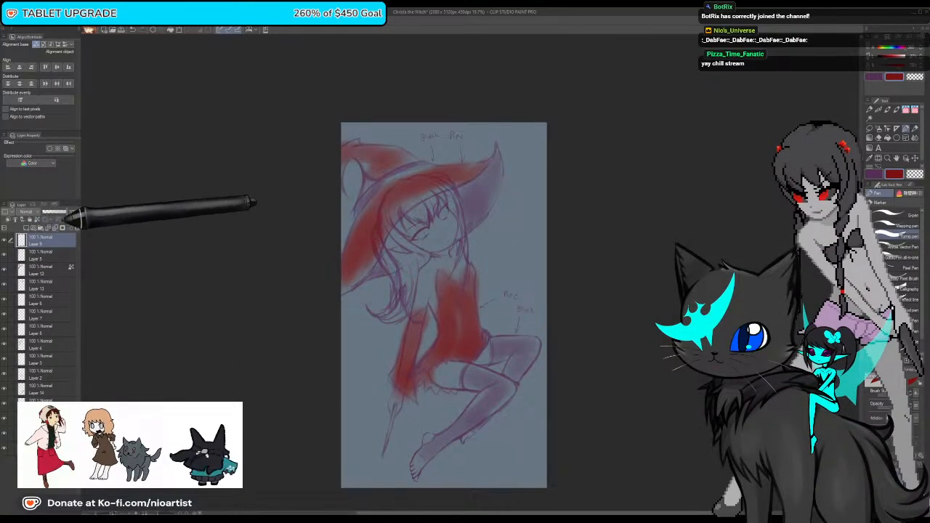
left_click(41, 228)
left_click(50, 251)
left_click(50, 444, "shift")
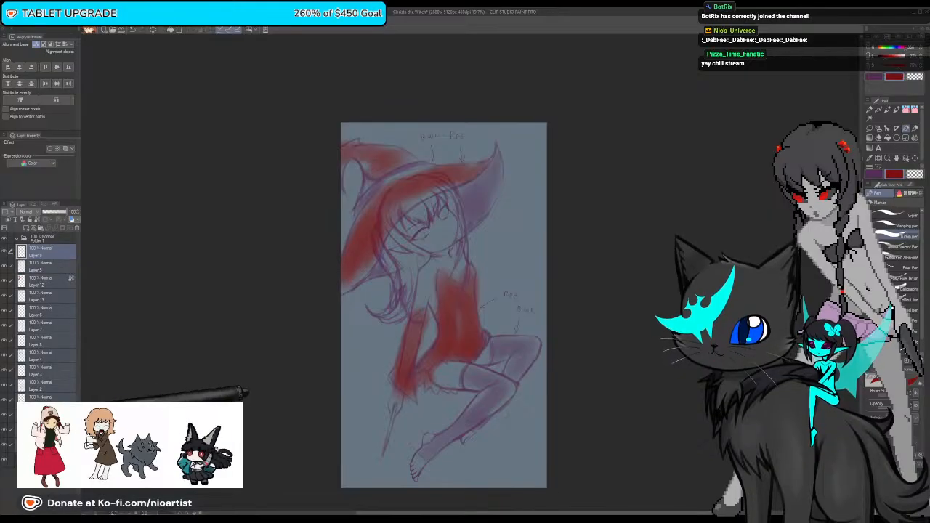
left_click(22, 228)
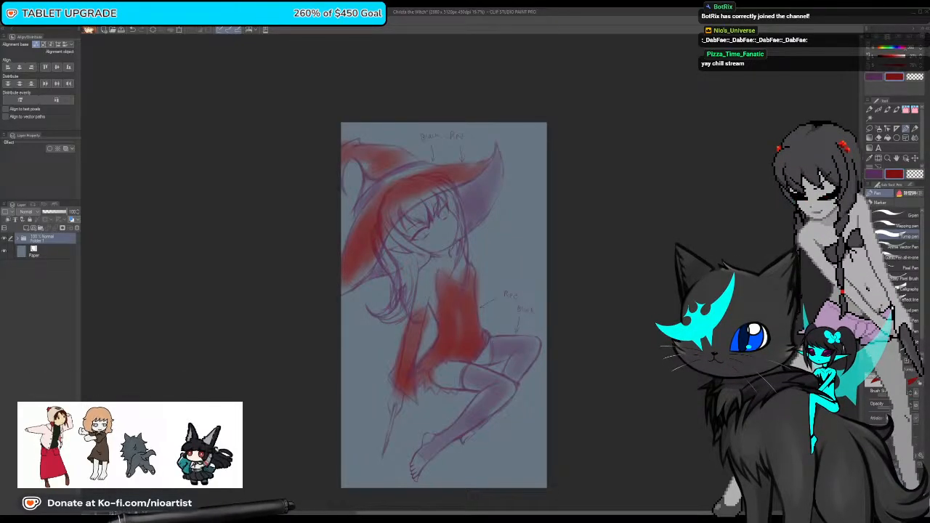
Step: Examine the witch's face, hat and dress colours close up and the whole figure at full view
key("ctrl+plus")
key("ctrl+plus")
key("ctrl+plus")
key("ctrl+plus")
key("ctrl+plus")
key("ctrl+plus")
key("ctrl+plus")
key("ctrl+plus")
key("ctrl+minus")
key("ctrl+minus")
key("ctrl+minus")
key("ctrl+plus")
key("ctrl+plus")
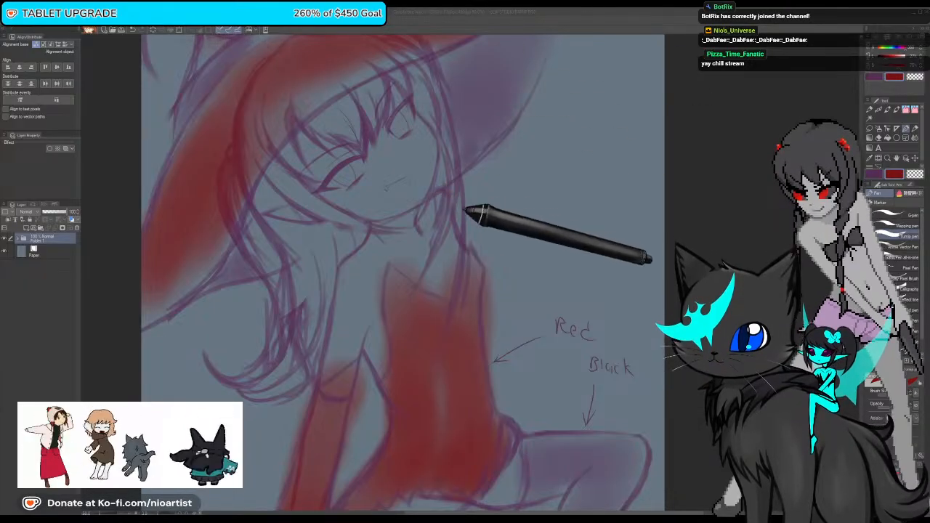
scroll(462, 209, "down", 5)
scroll(436, 262, "up", 2)
scroll(430, 253, "down", 1)
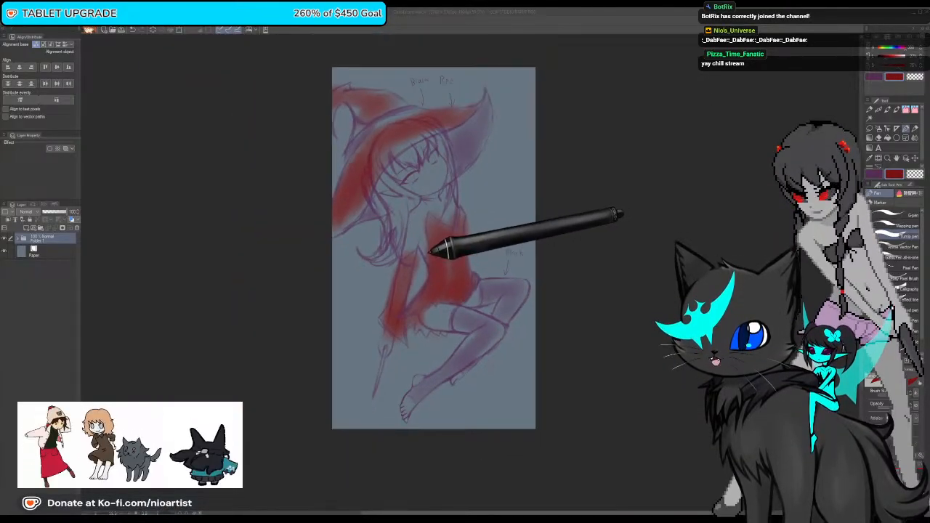
scroll(430, 251, "up", 3)
scroll(442, 237, "down", 1)
scroll(453, 270, "up", 1)
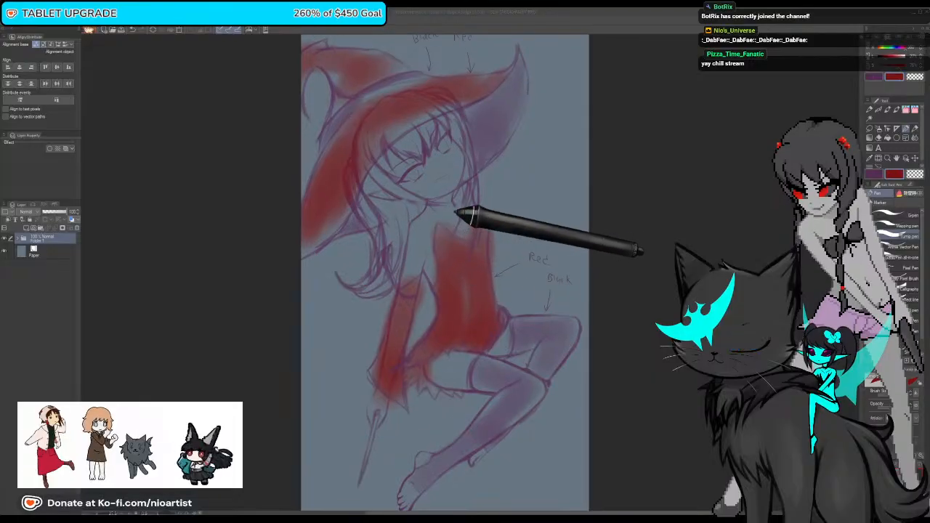
scroll(453, 208, "down", 1)
scroll(451, 215, "up", 1)
scroll(451, 220, "down", 1)
scroll(437, 259, "up", 1)
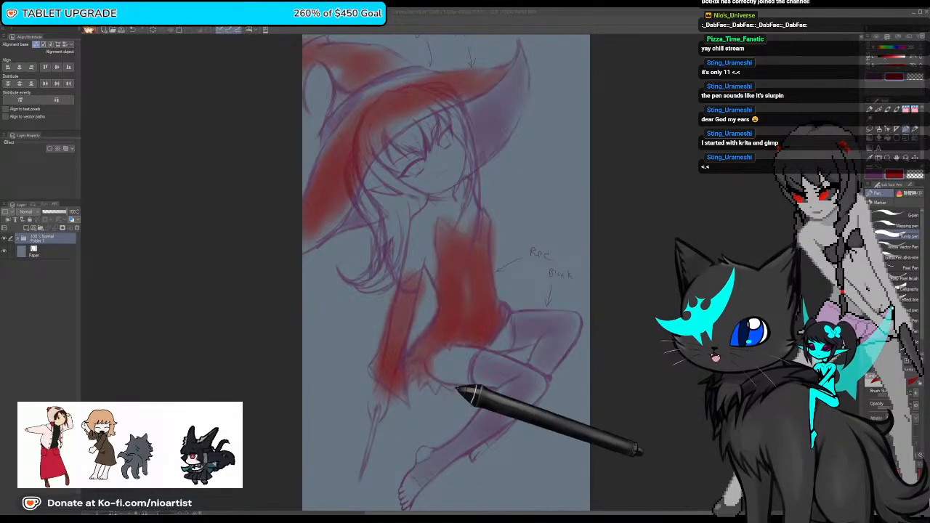
scroll(418, 245, "down", 3)
scroll(411, 257, "up", 3)
scroll(419, 202, "down", 1)
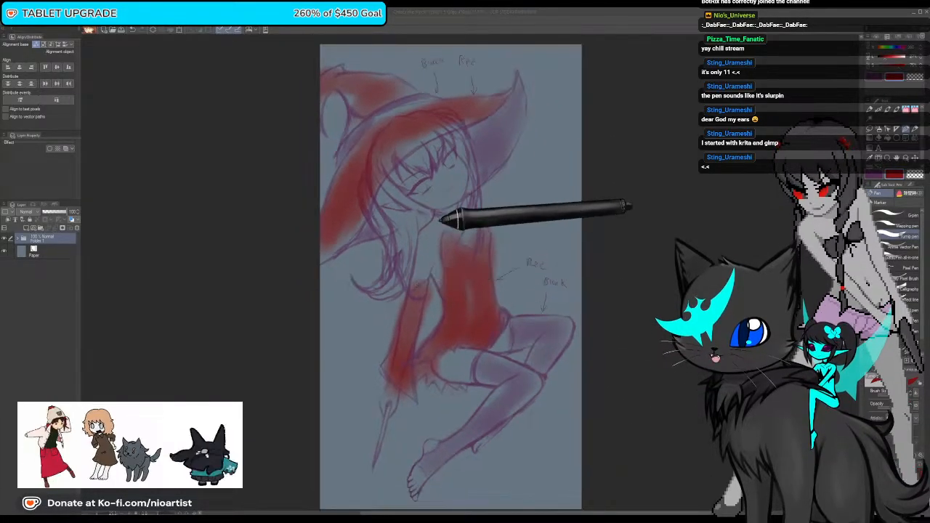